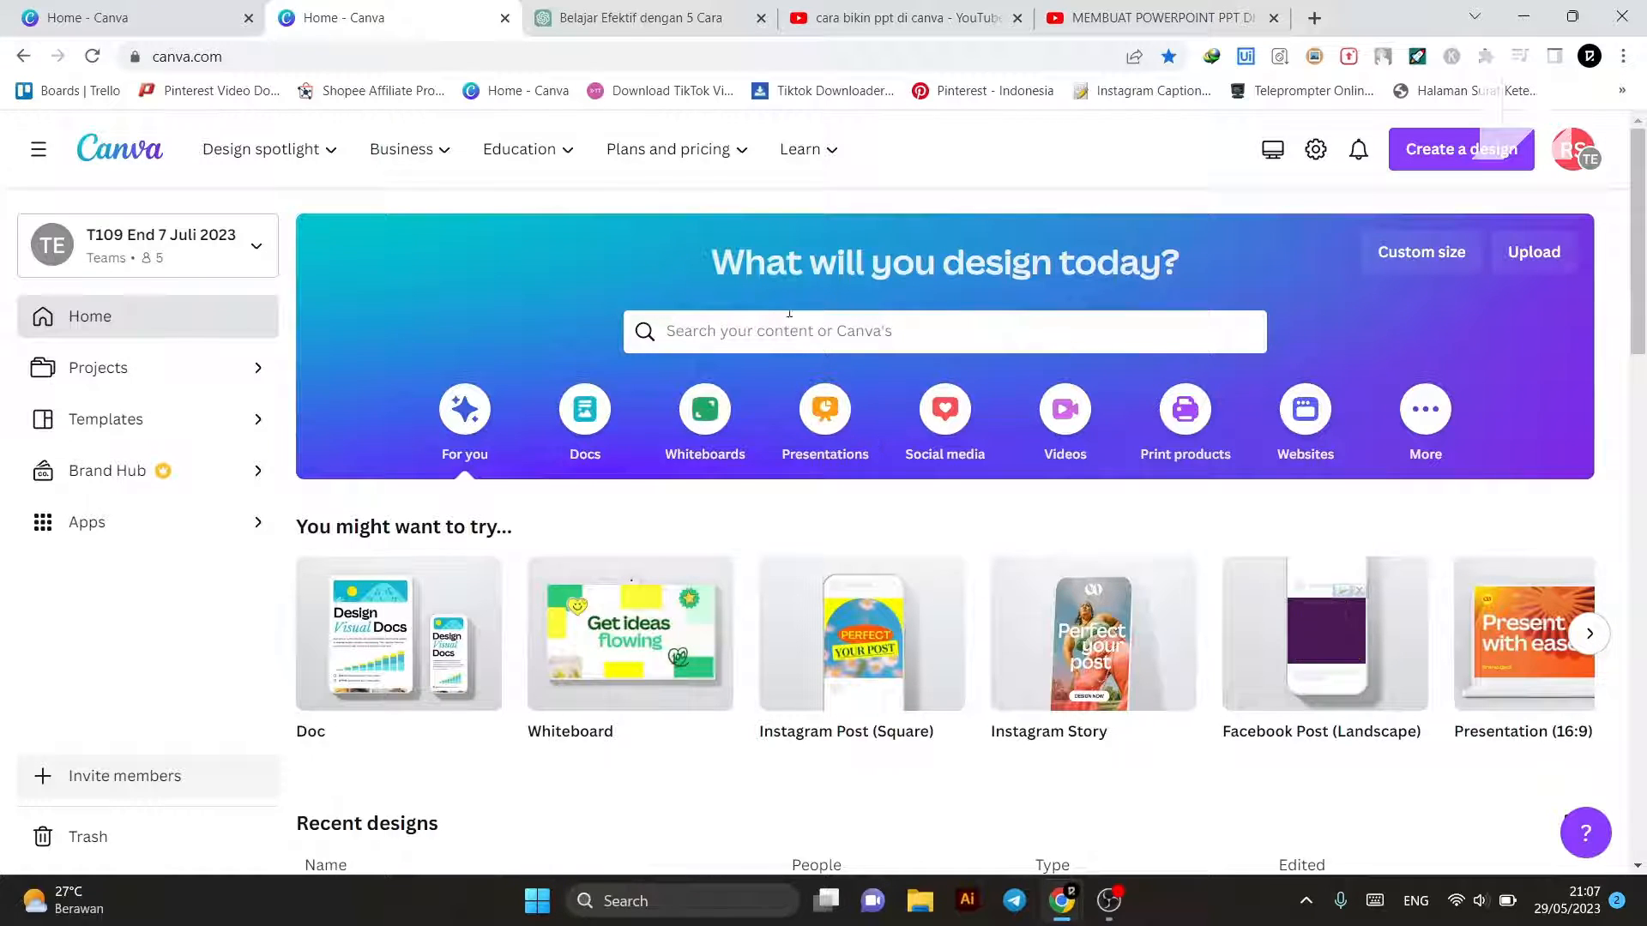
# Step: Open the presentations category and look through its formats and template collections
pyautogui.click(821, 427)
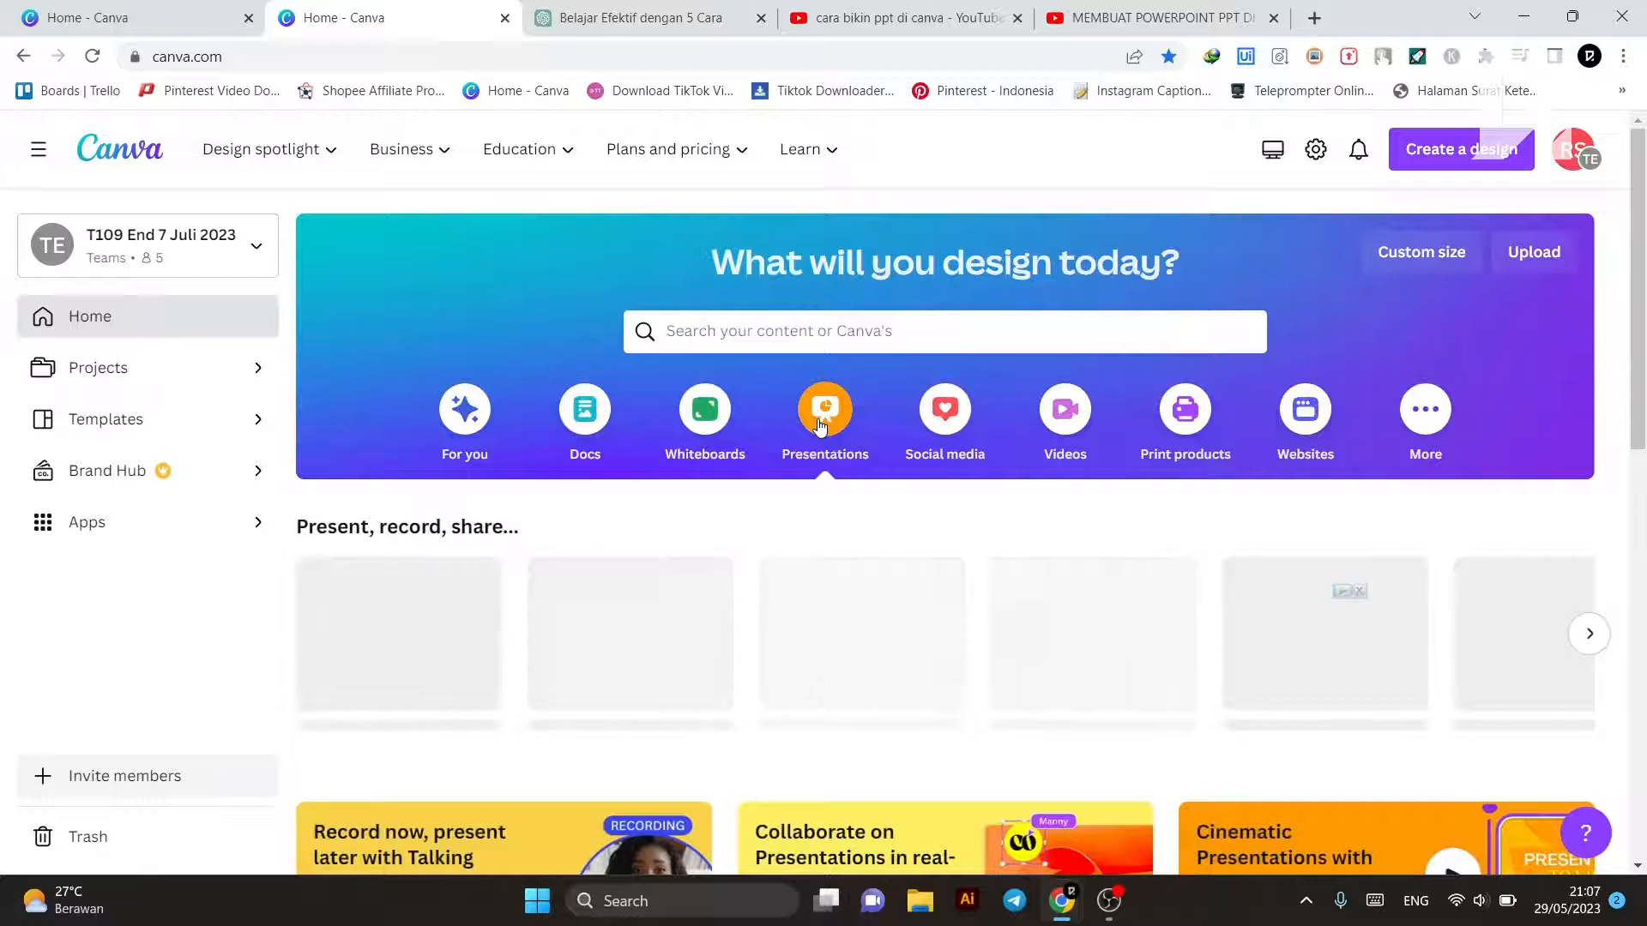
pyautogui.scroll(-2, 797, 433)
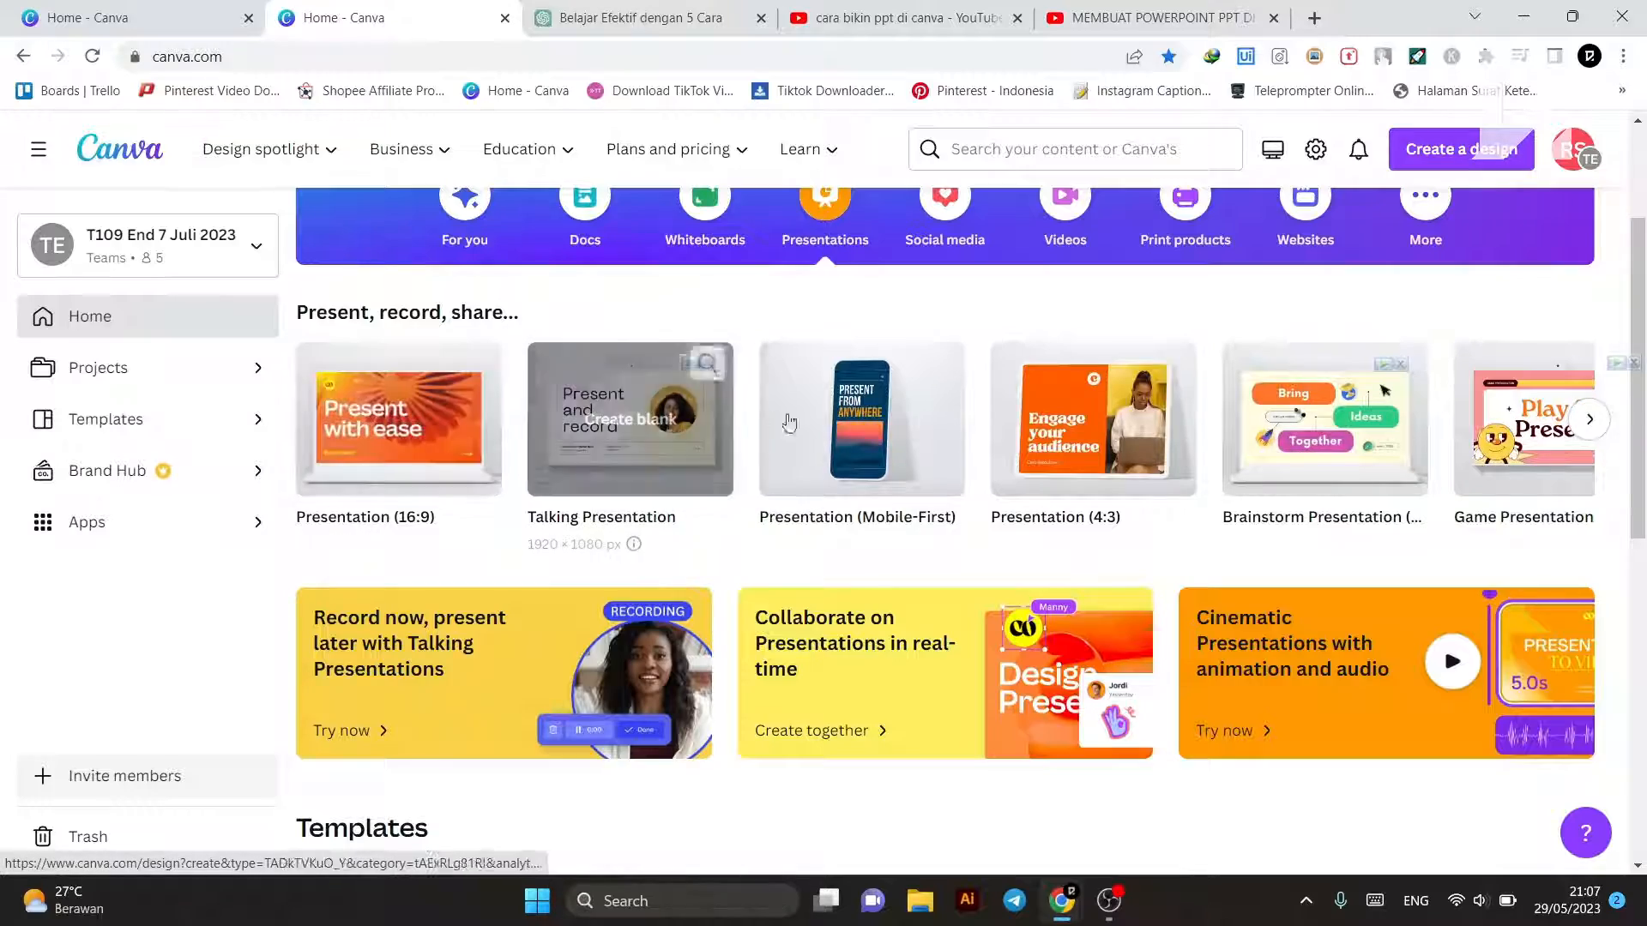
pyautogui.scroll(-6, 943, 468)
pyautogui.scroll(-2, 654, 538)
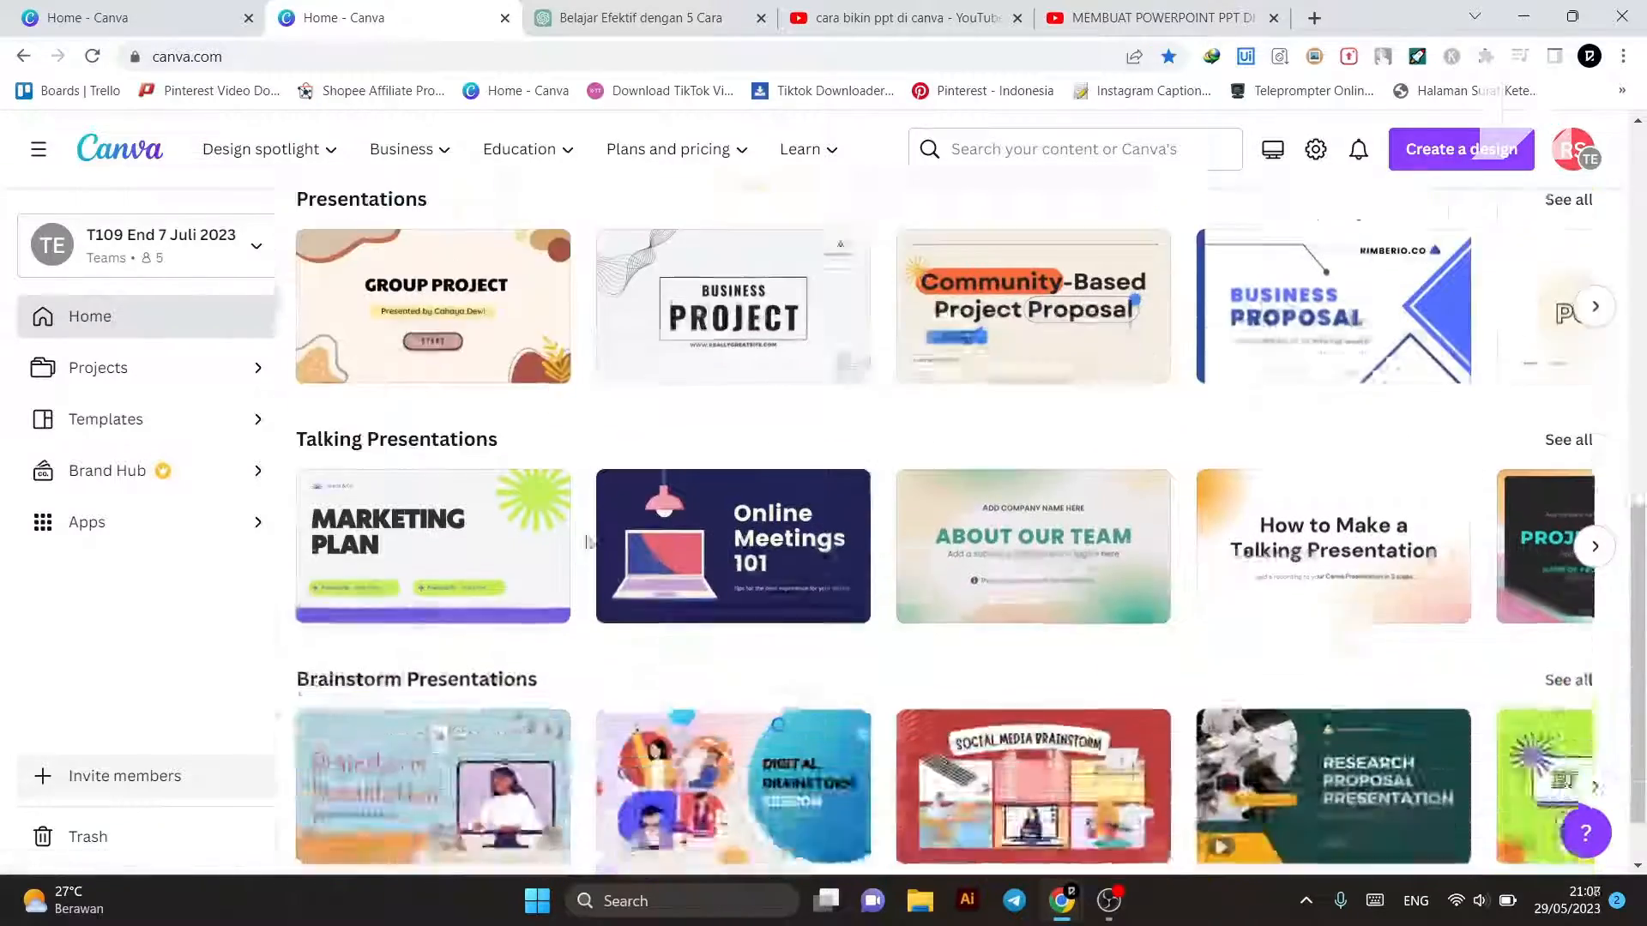
pyautogui.scroll(4, 562, 544)
pyautogui.scroll(5, 504, 538)
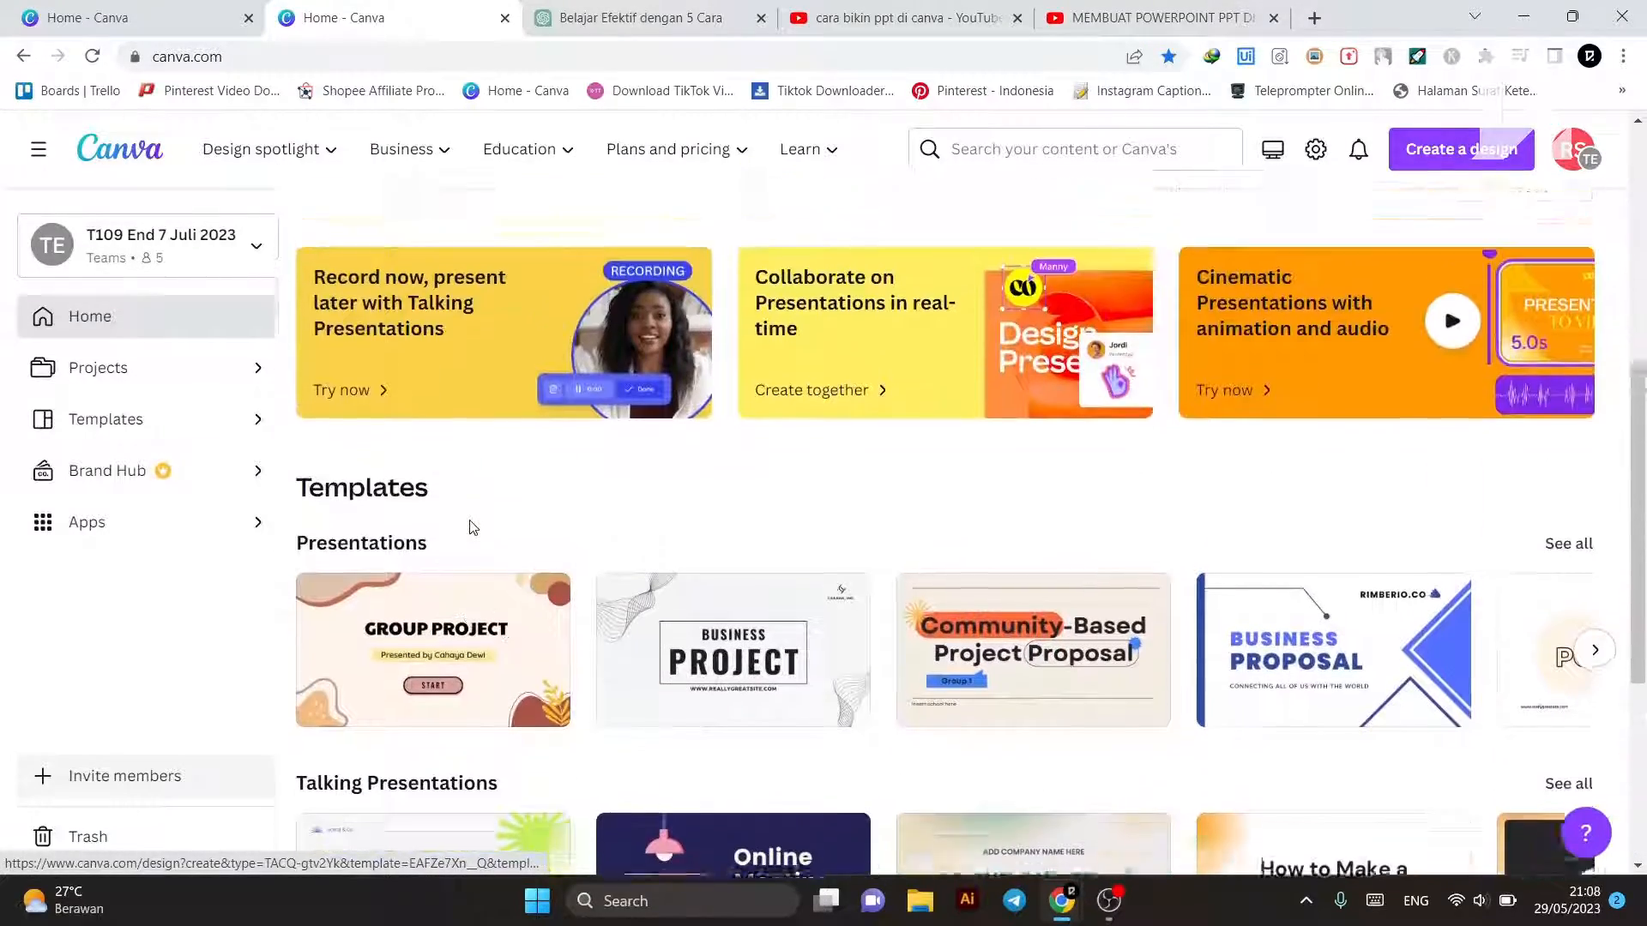
pyautogui.scroll(-3, 446, 448)
pyautogui.scroll(-6, 477, 478)
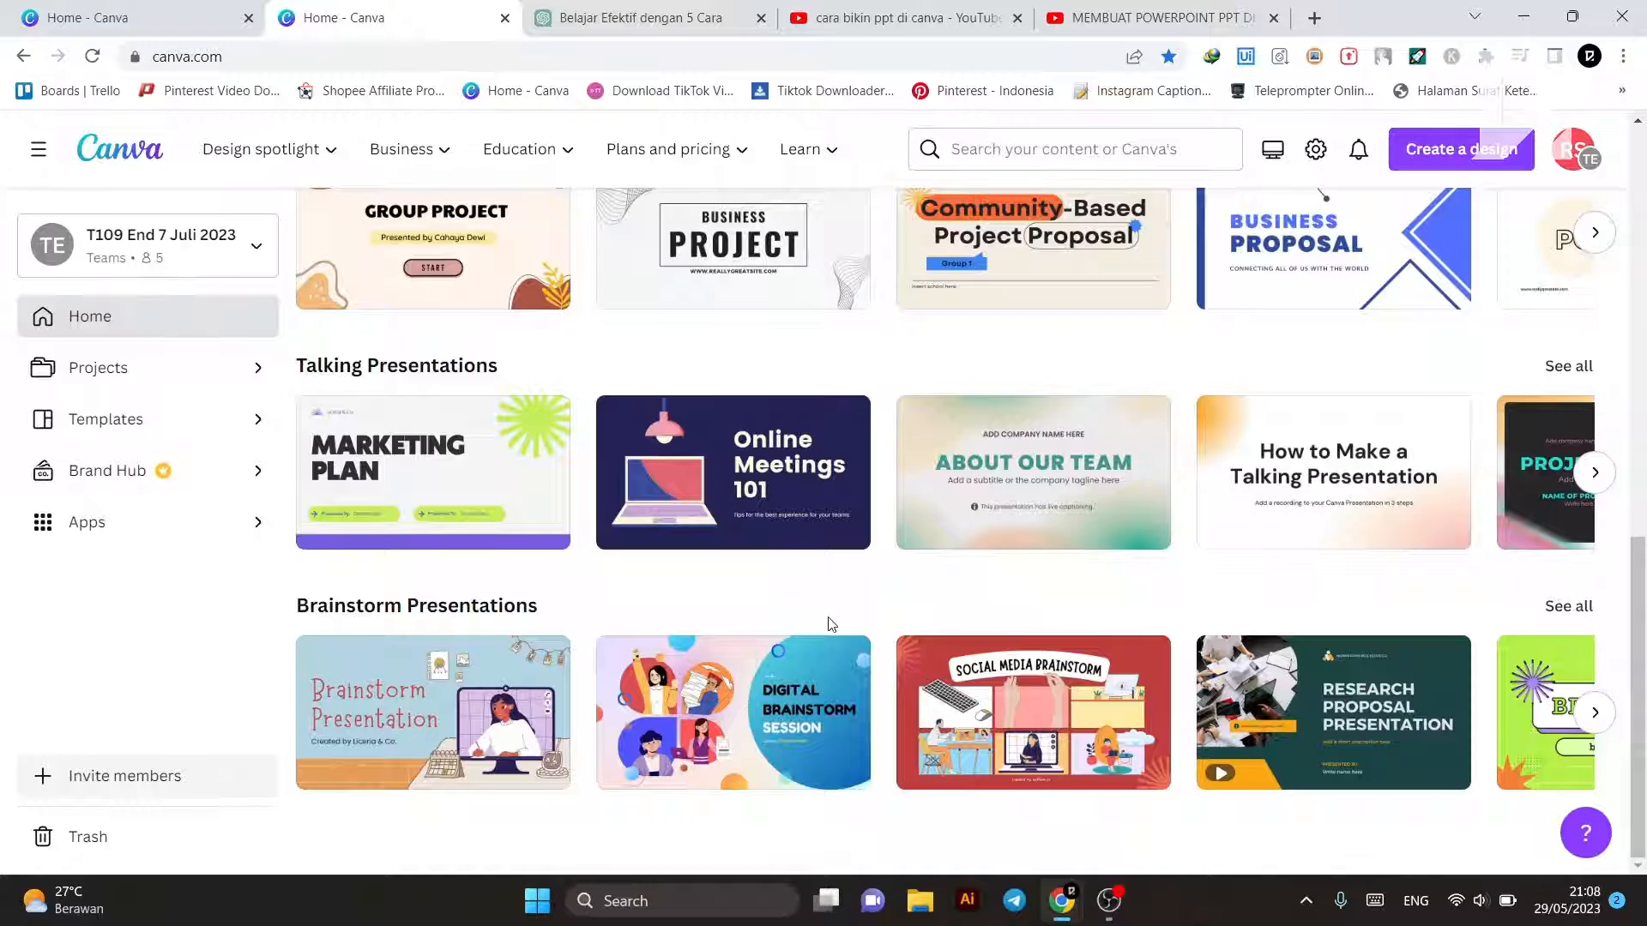
# Step: Create a blank Presentation (16:9) design
pyautogui.scroll(6, 828, 625)
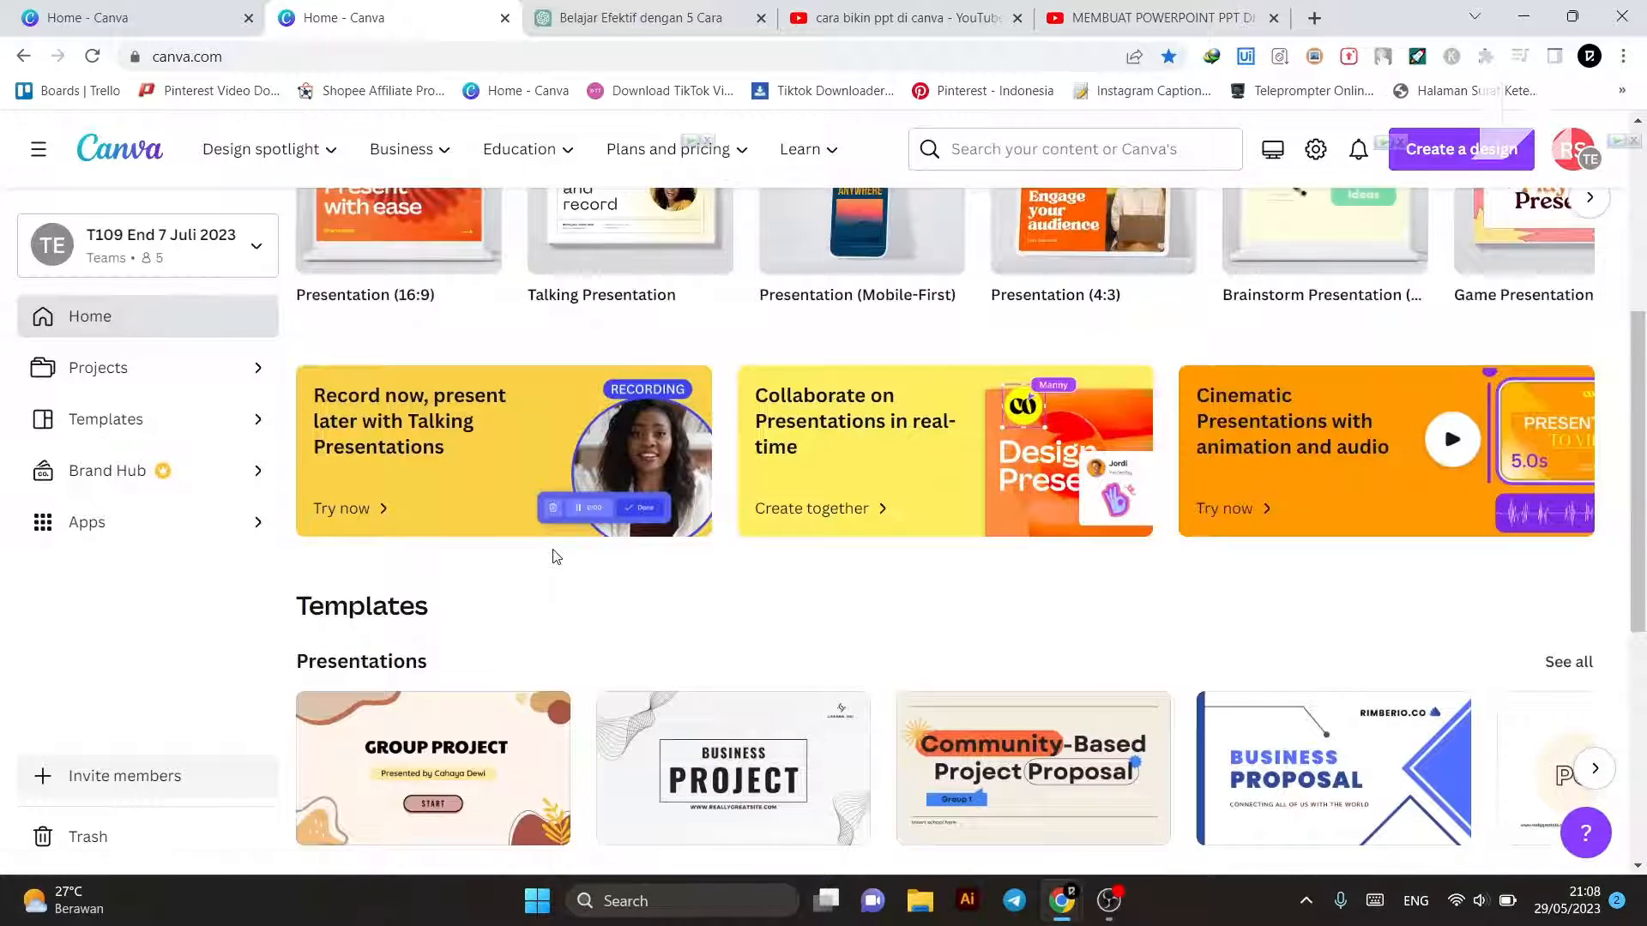
pyautogui.scroll(4, 553, 556)
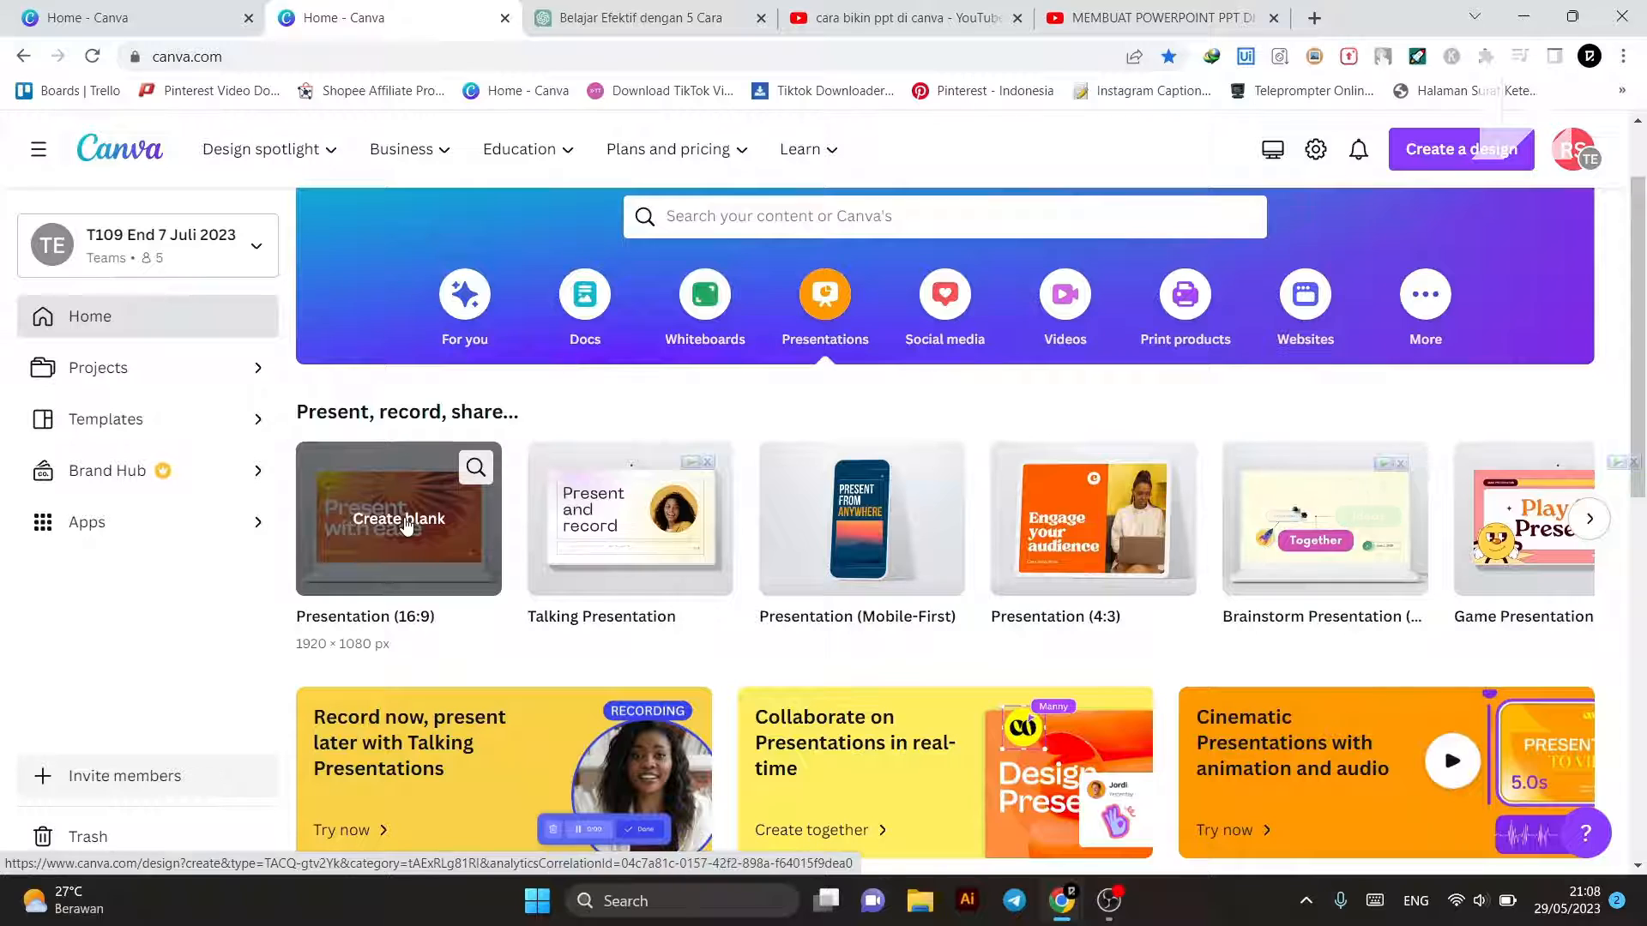
pyautogui.click(407, 525)
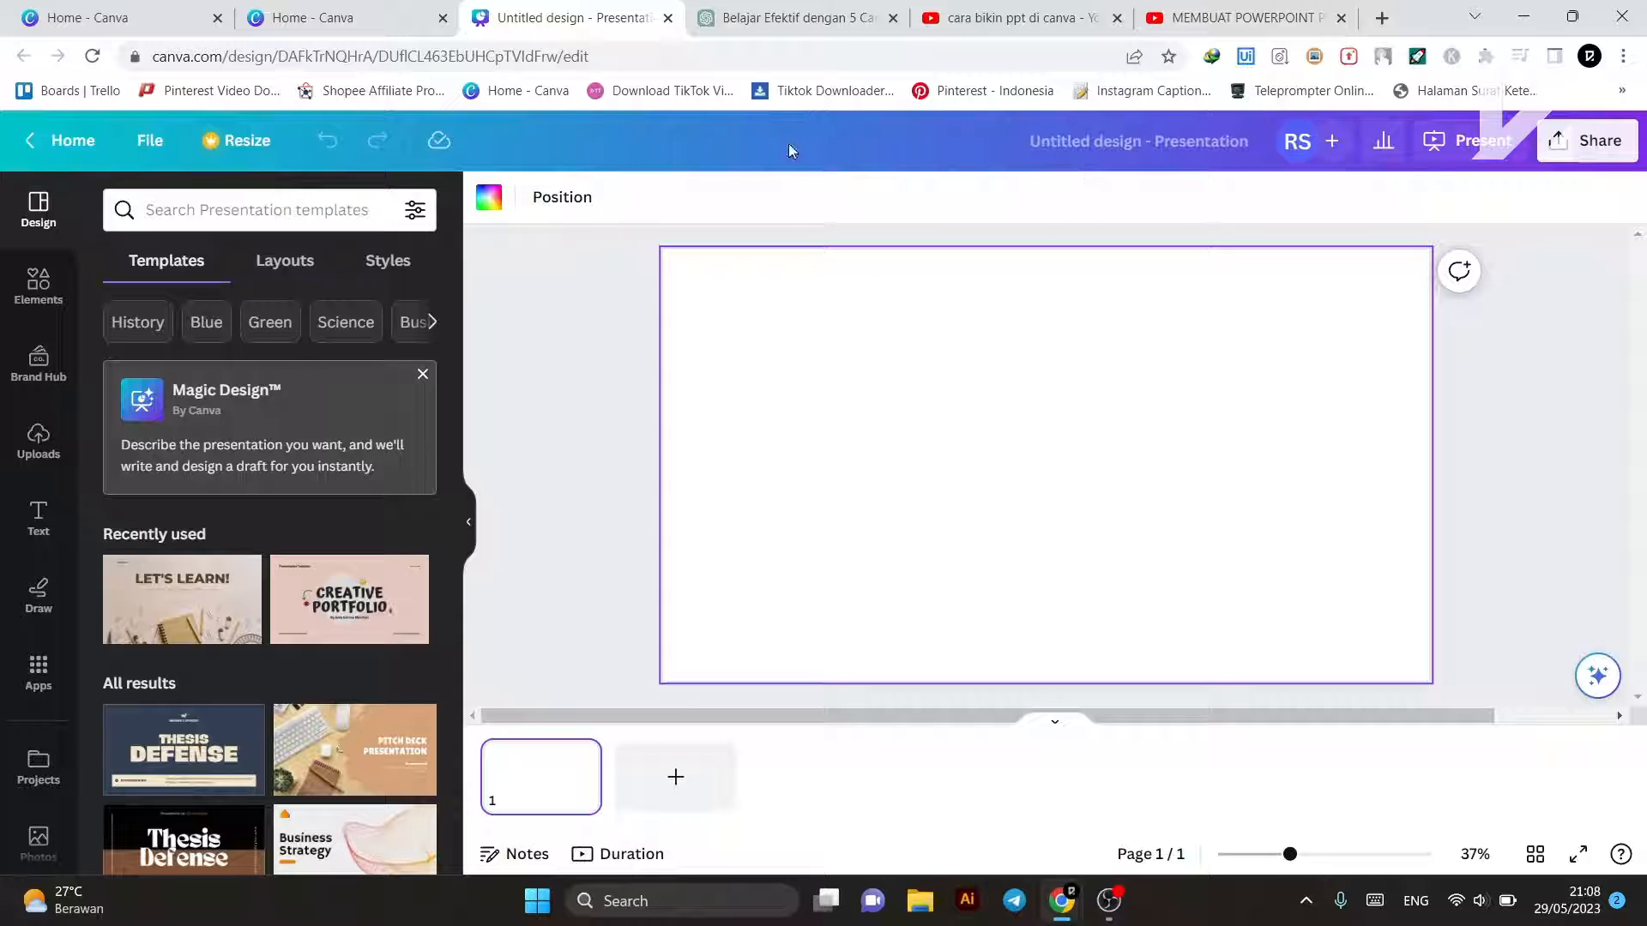
# Step: Rename the untitled design as "Presentasi Belajar Efektif"
pyautogui.click(1092, 129)
pyautogui.press('BackSpace')
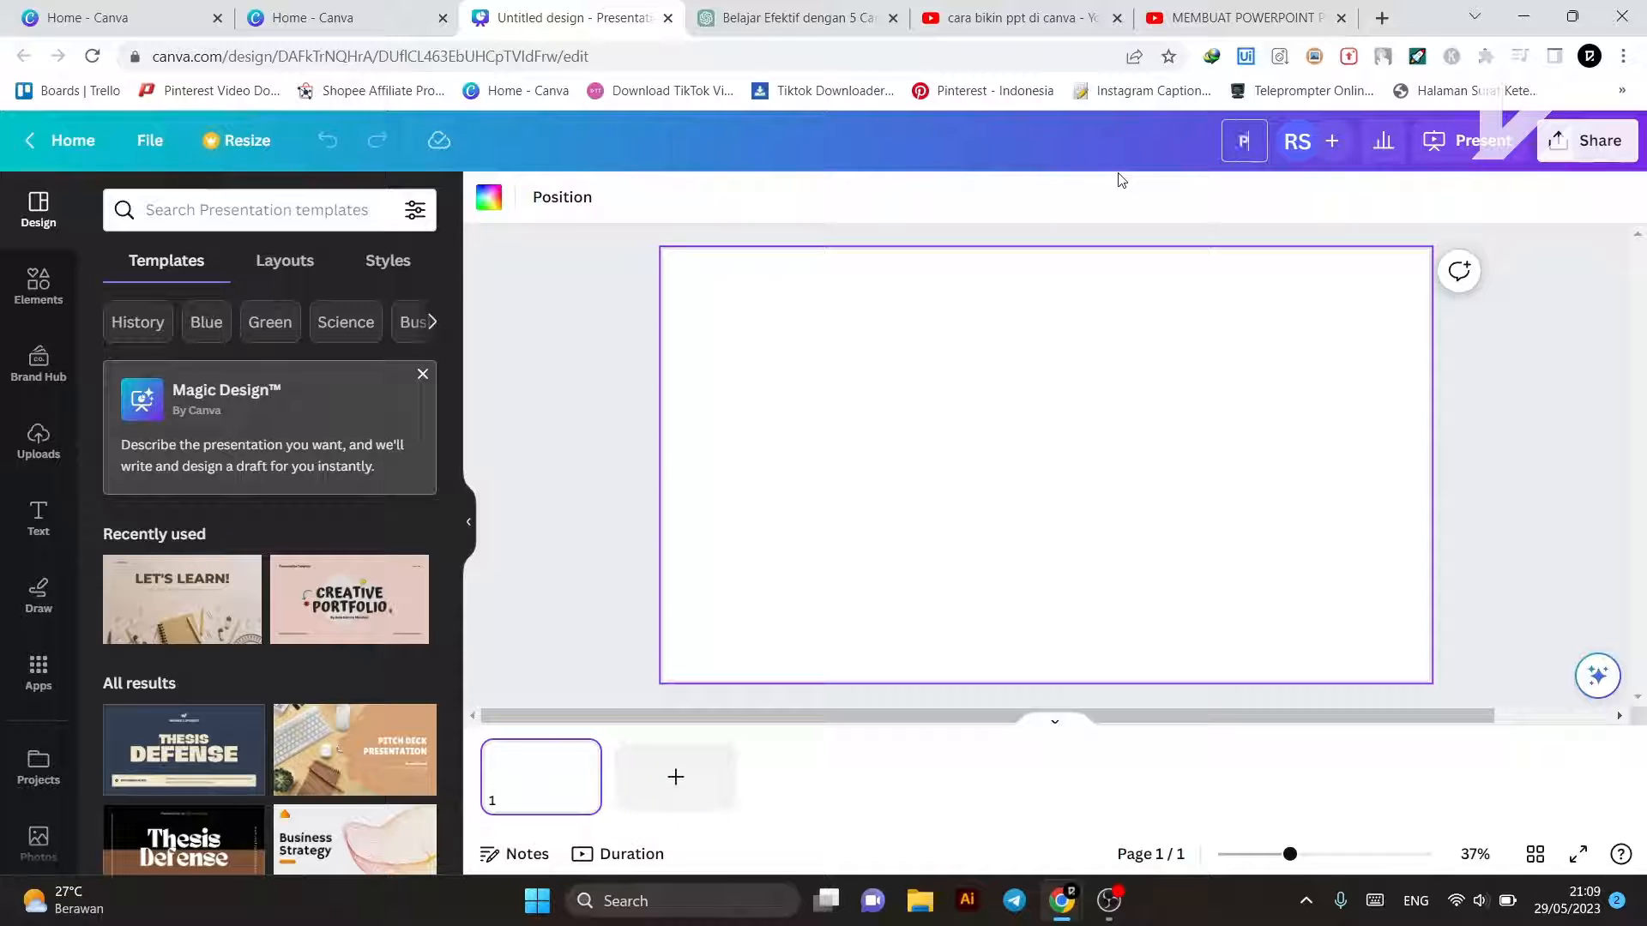
pyautogui.write('resentasi')
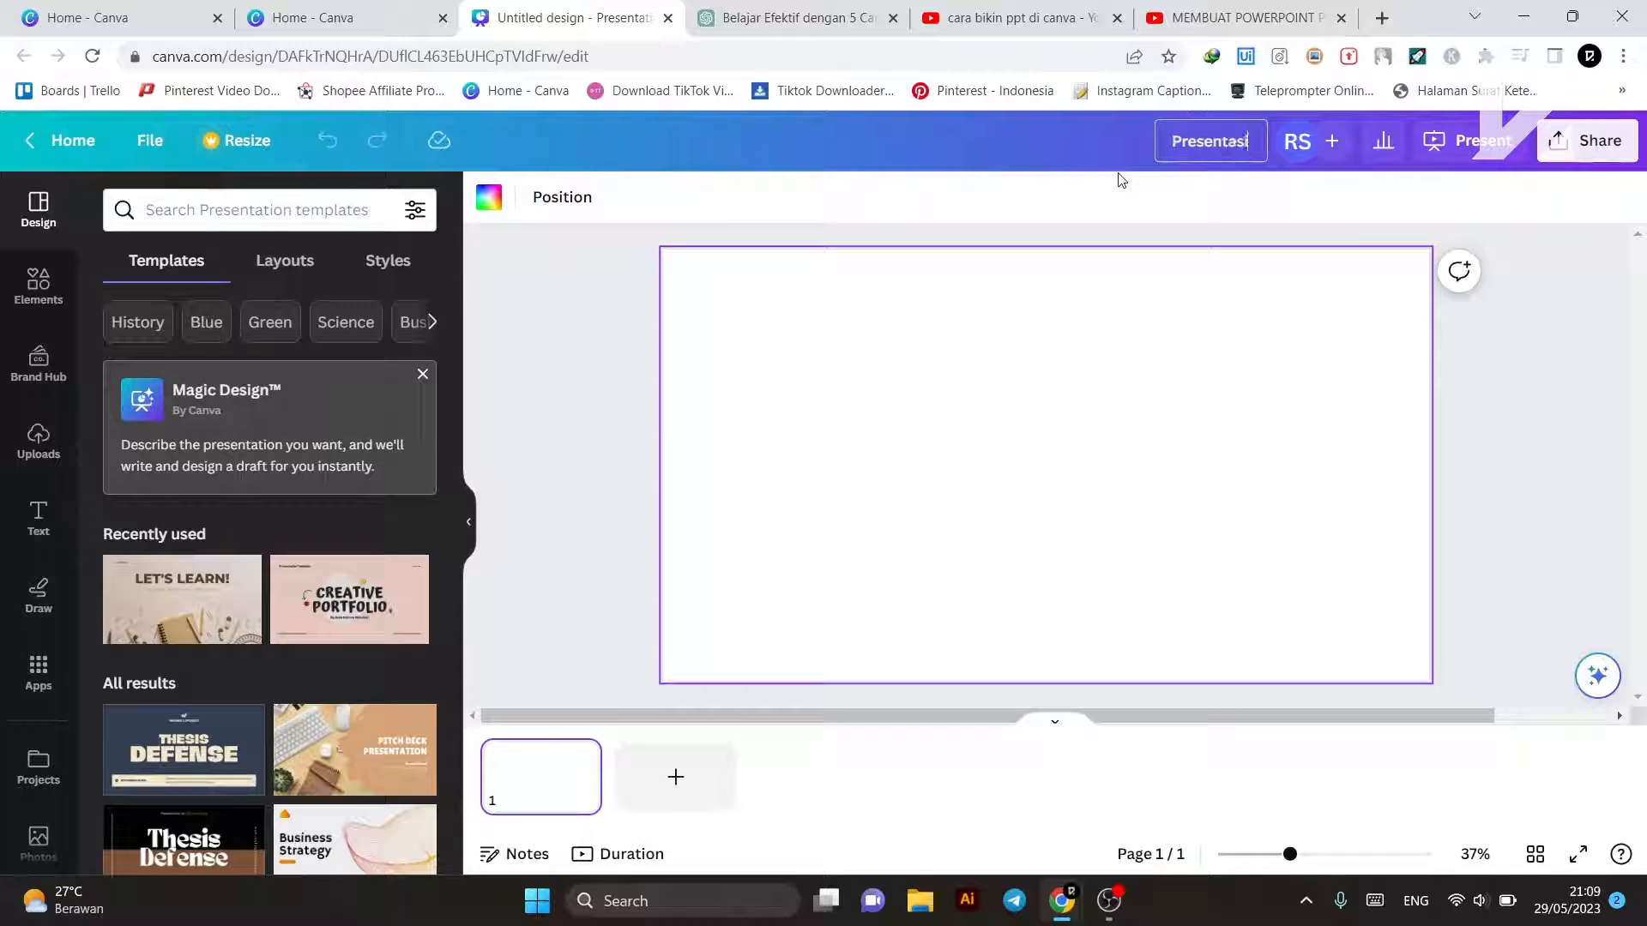
pyautogui.write(' Bel')
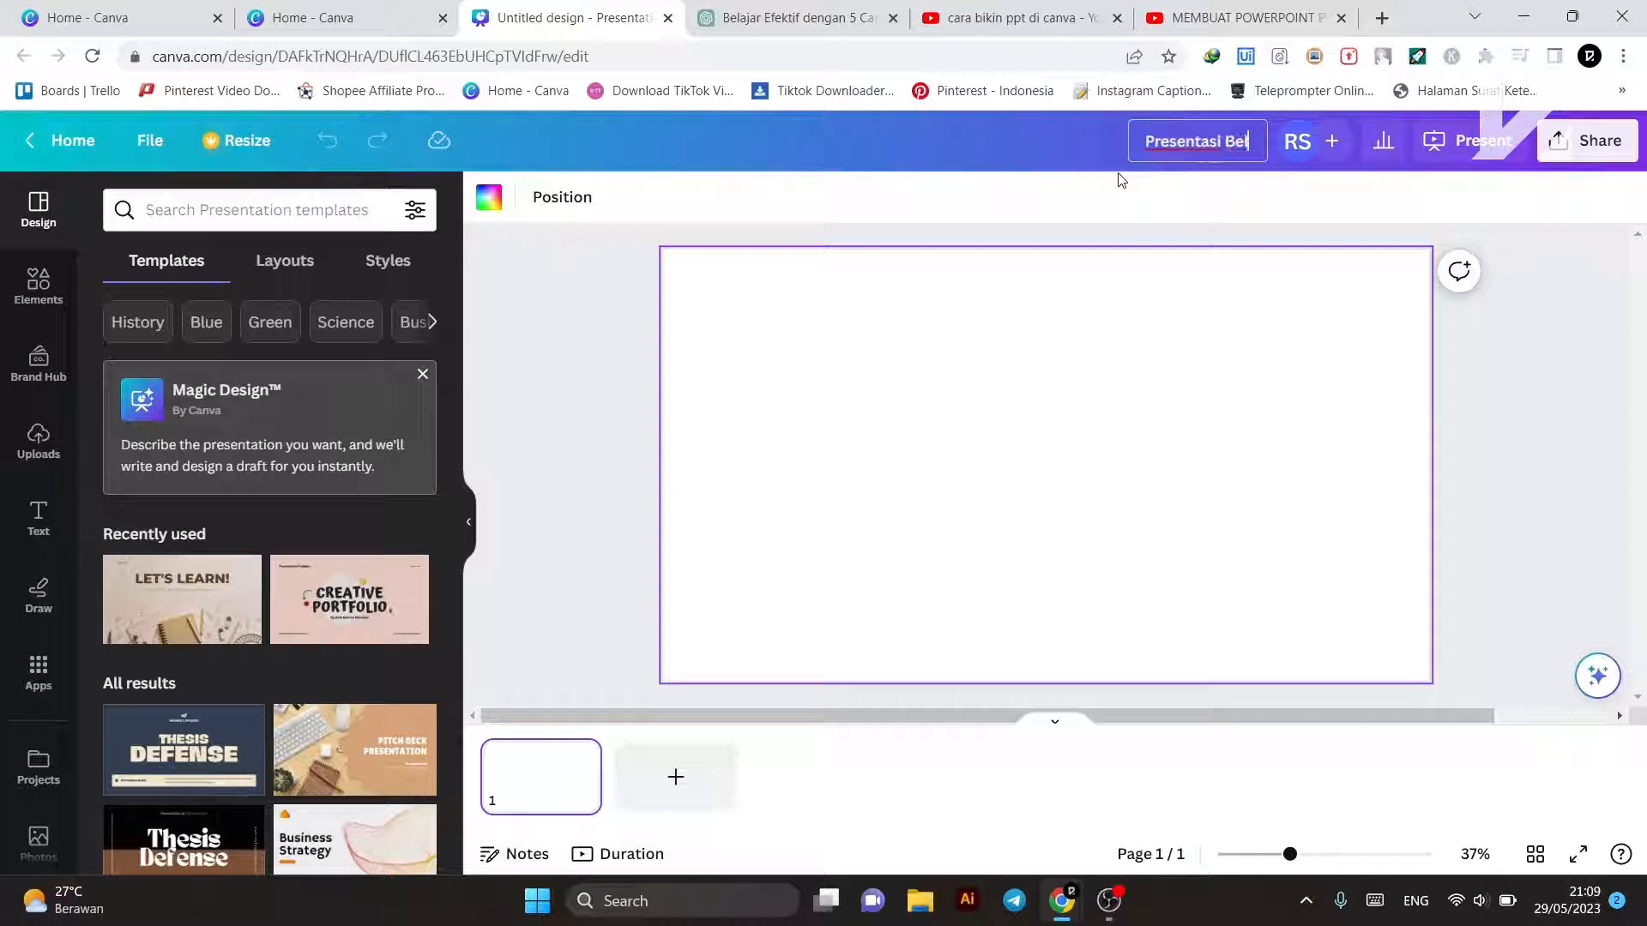
pyautogui.write('ajar E')
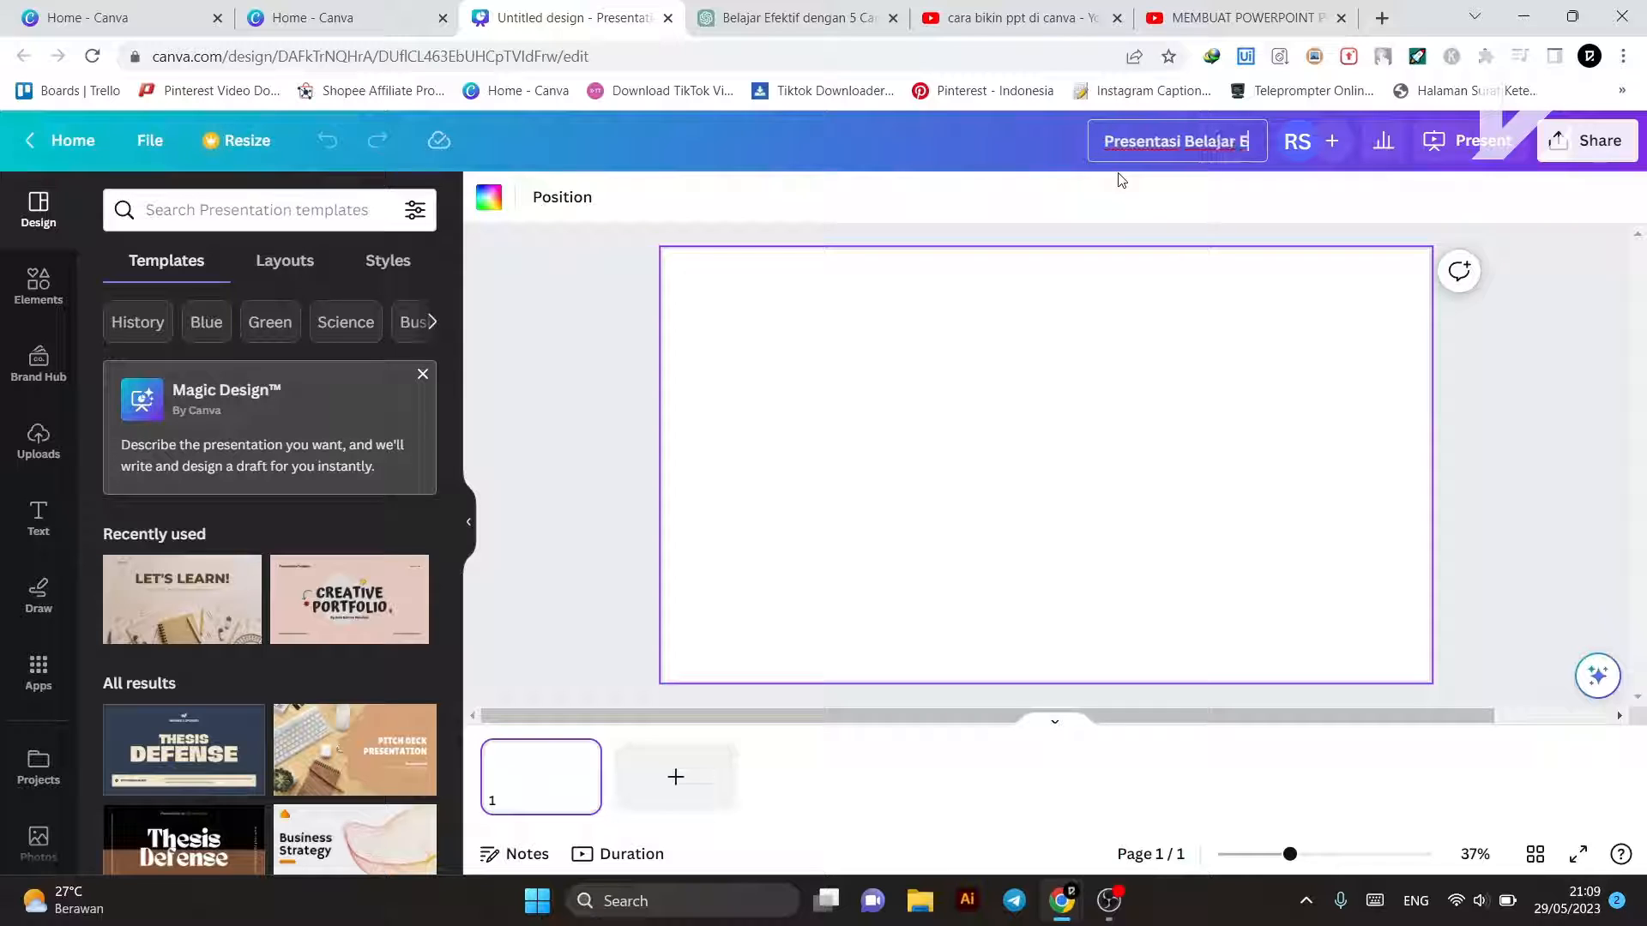
pyautogui.write('fektif')
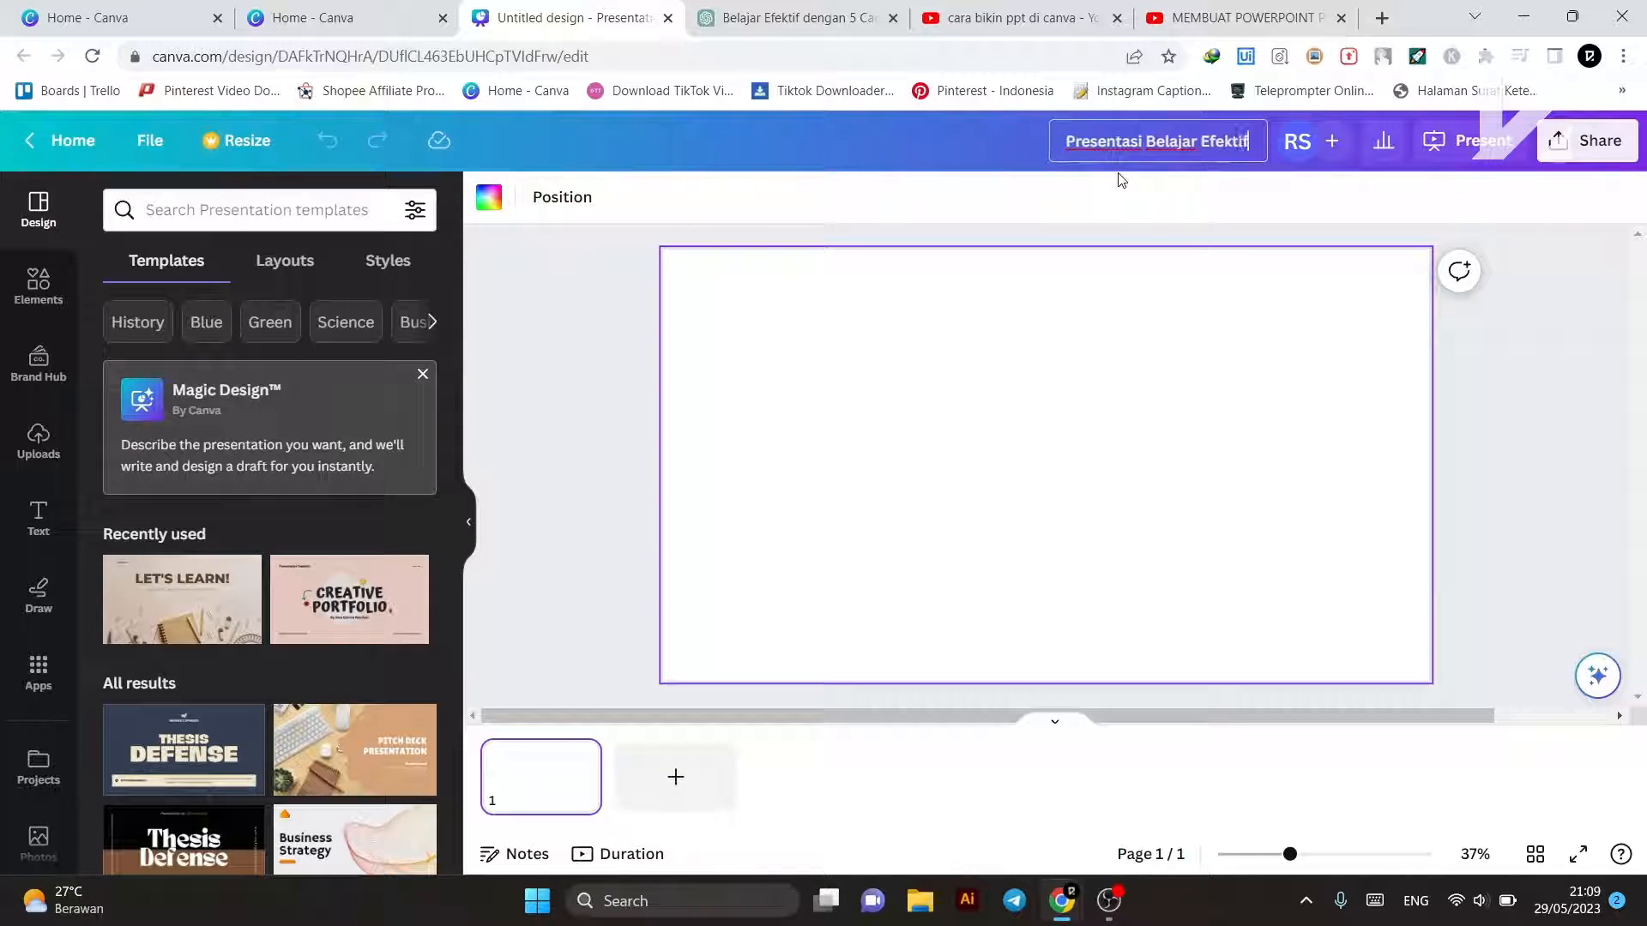
pyautogui.click(1128, 316)
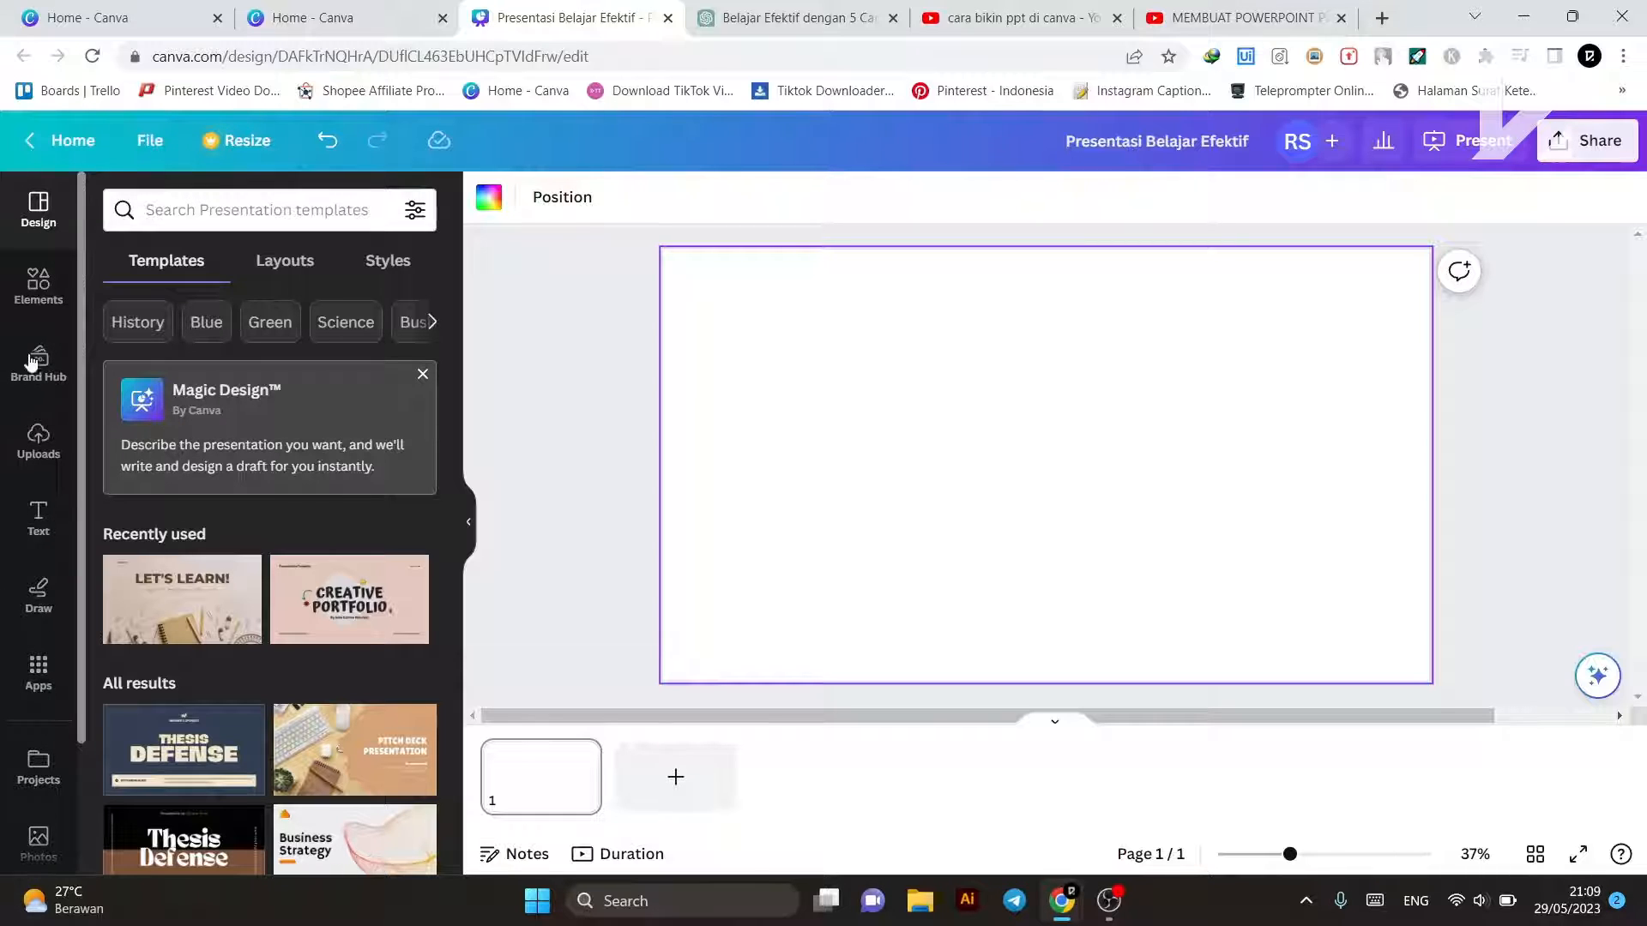
# Step: Add a default-style heading text box to the blank slide
pyautogui.click(35, 302)
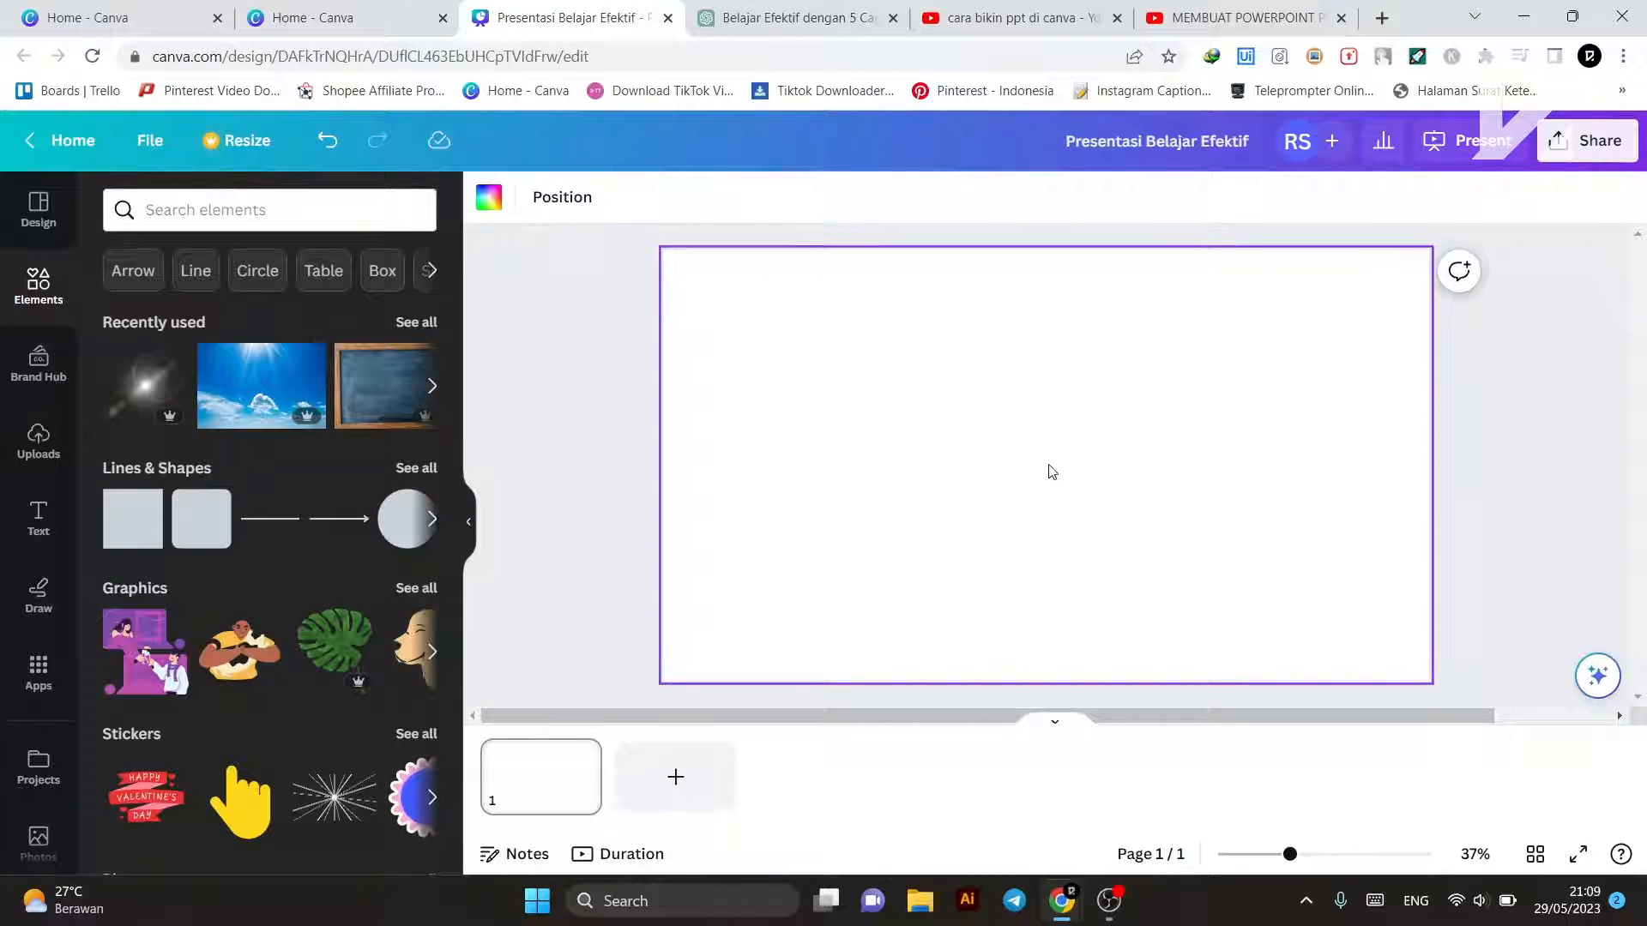
pyautogui.click(40, 514)
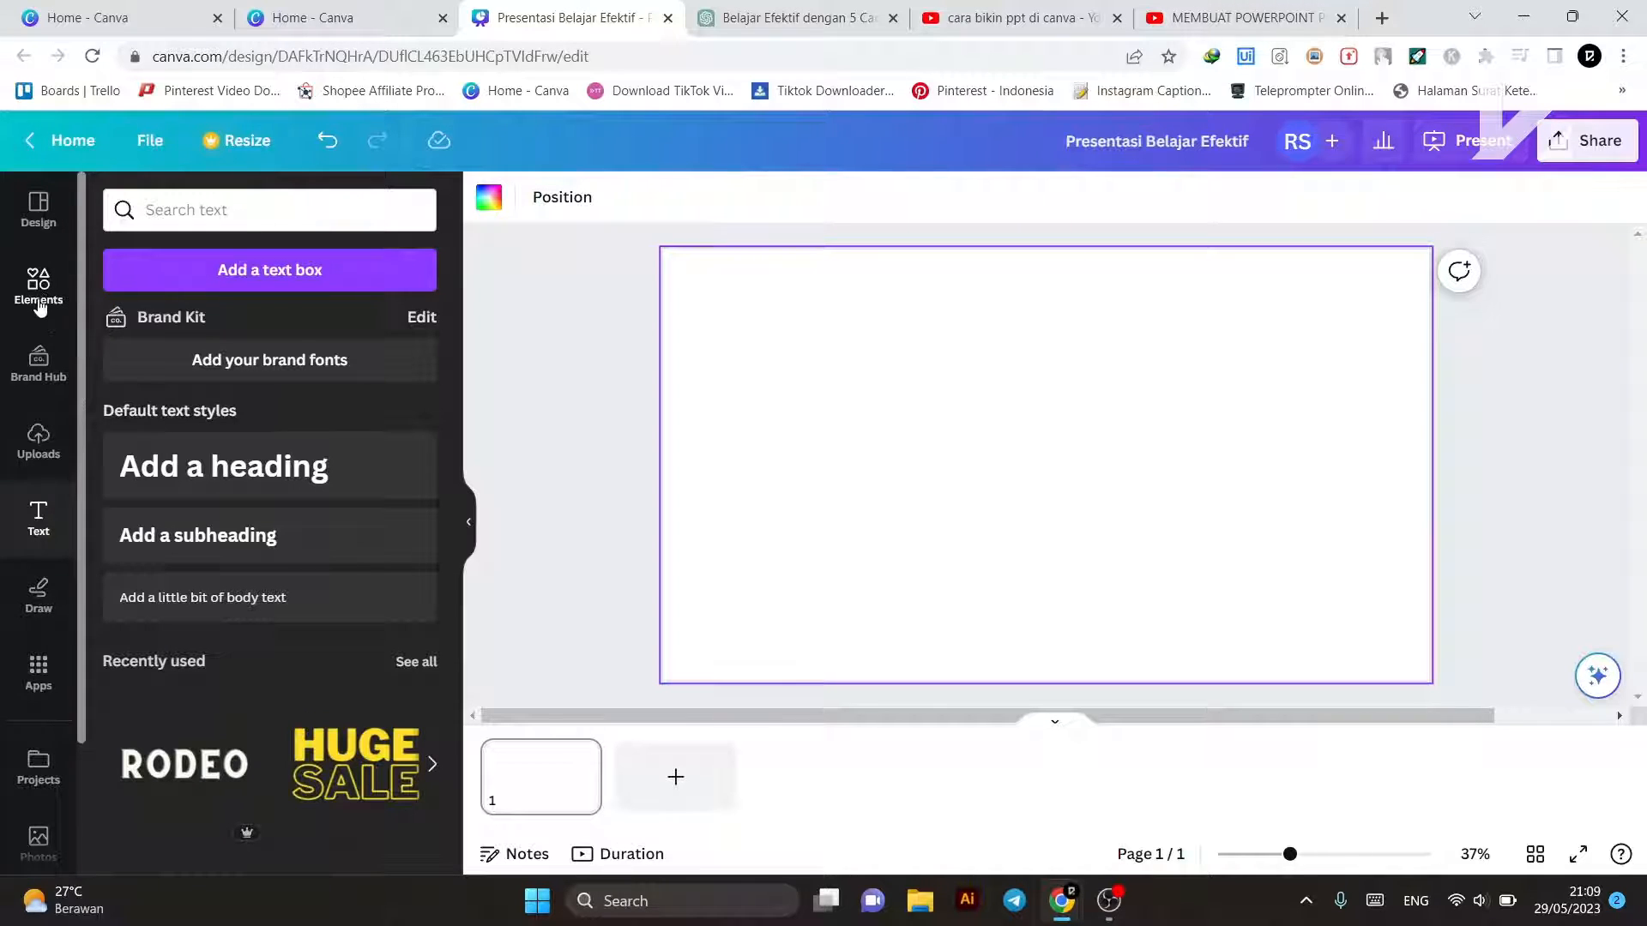
pyautogui.click(223, 466)
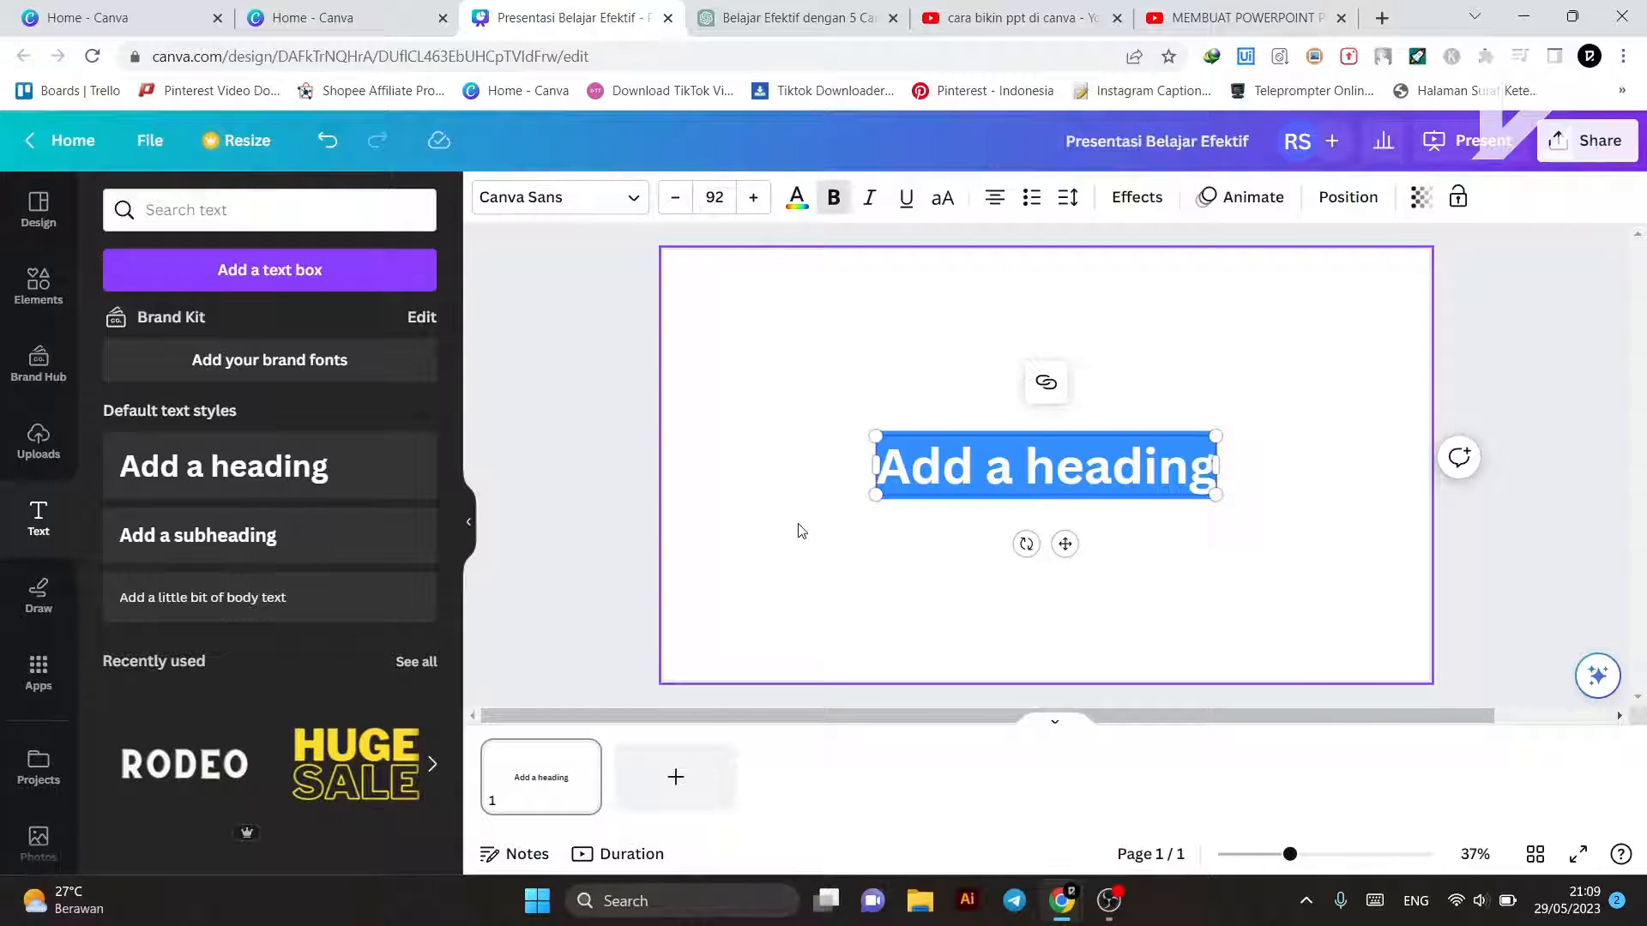
pyautogui.click(1265, 280)
# Step: Replace the placeholder heading text with "lima cara belajar efektif", copied from the ChatGPT answer in the other browser page
pyautogui.click(1096, 455)
pyautogui.hotkey('ctrl', 'Tab')
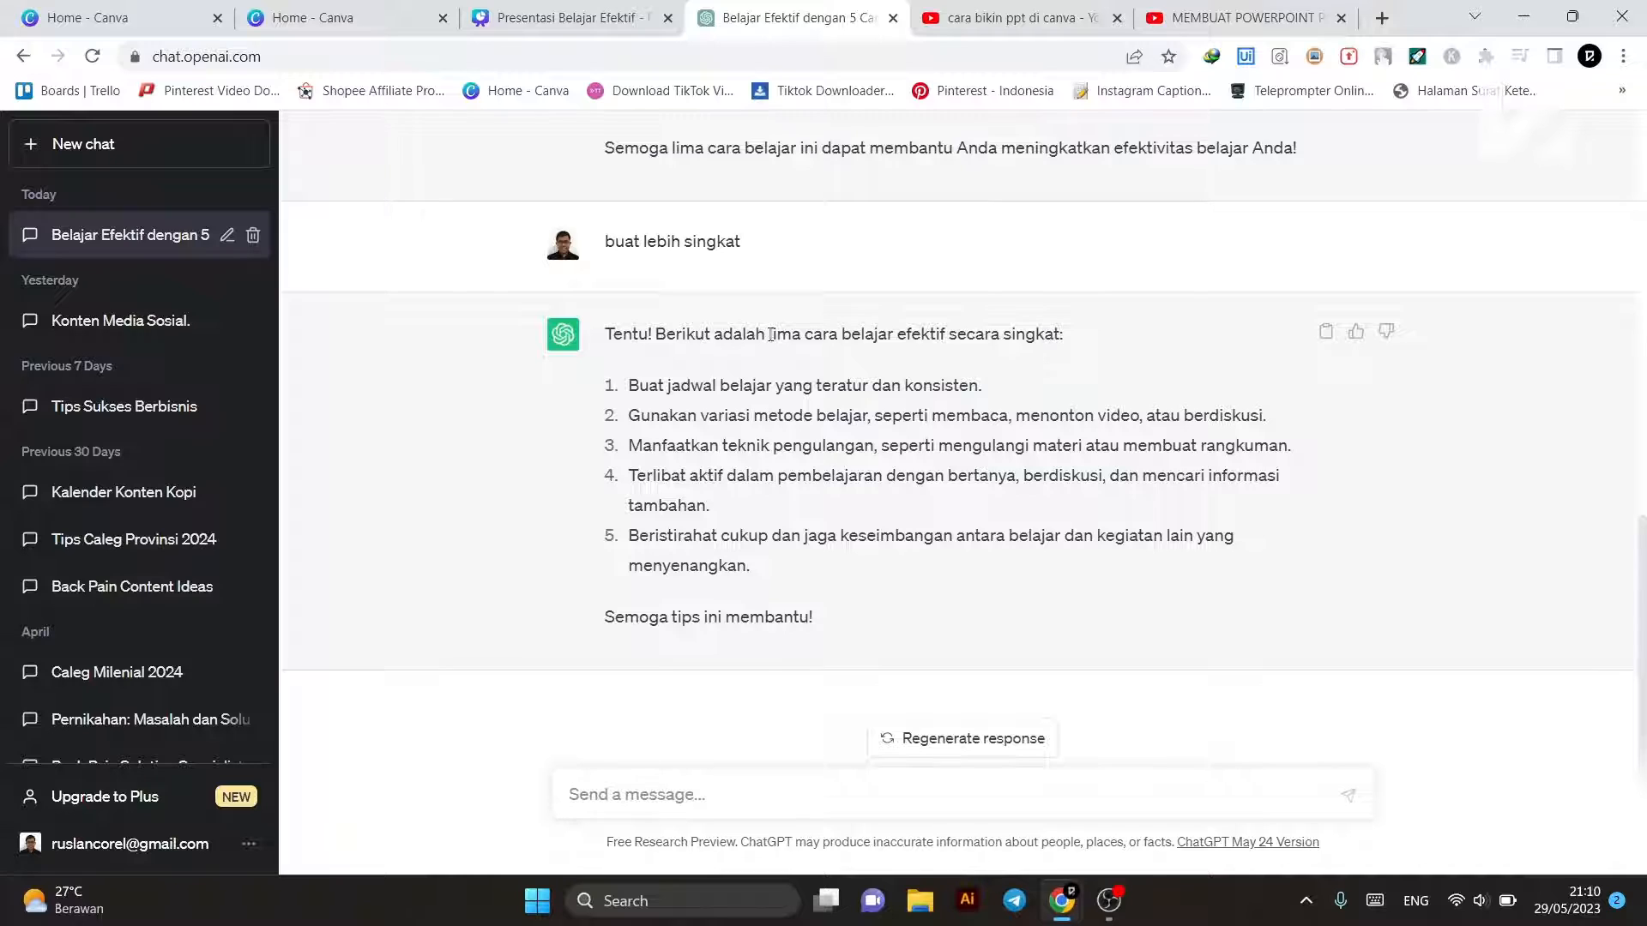
pyautogui.moveTo(770, 334); pyautogui.dragTo(950, 336)
pyautogui.hotkey('ctrl', 'c')
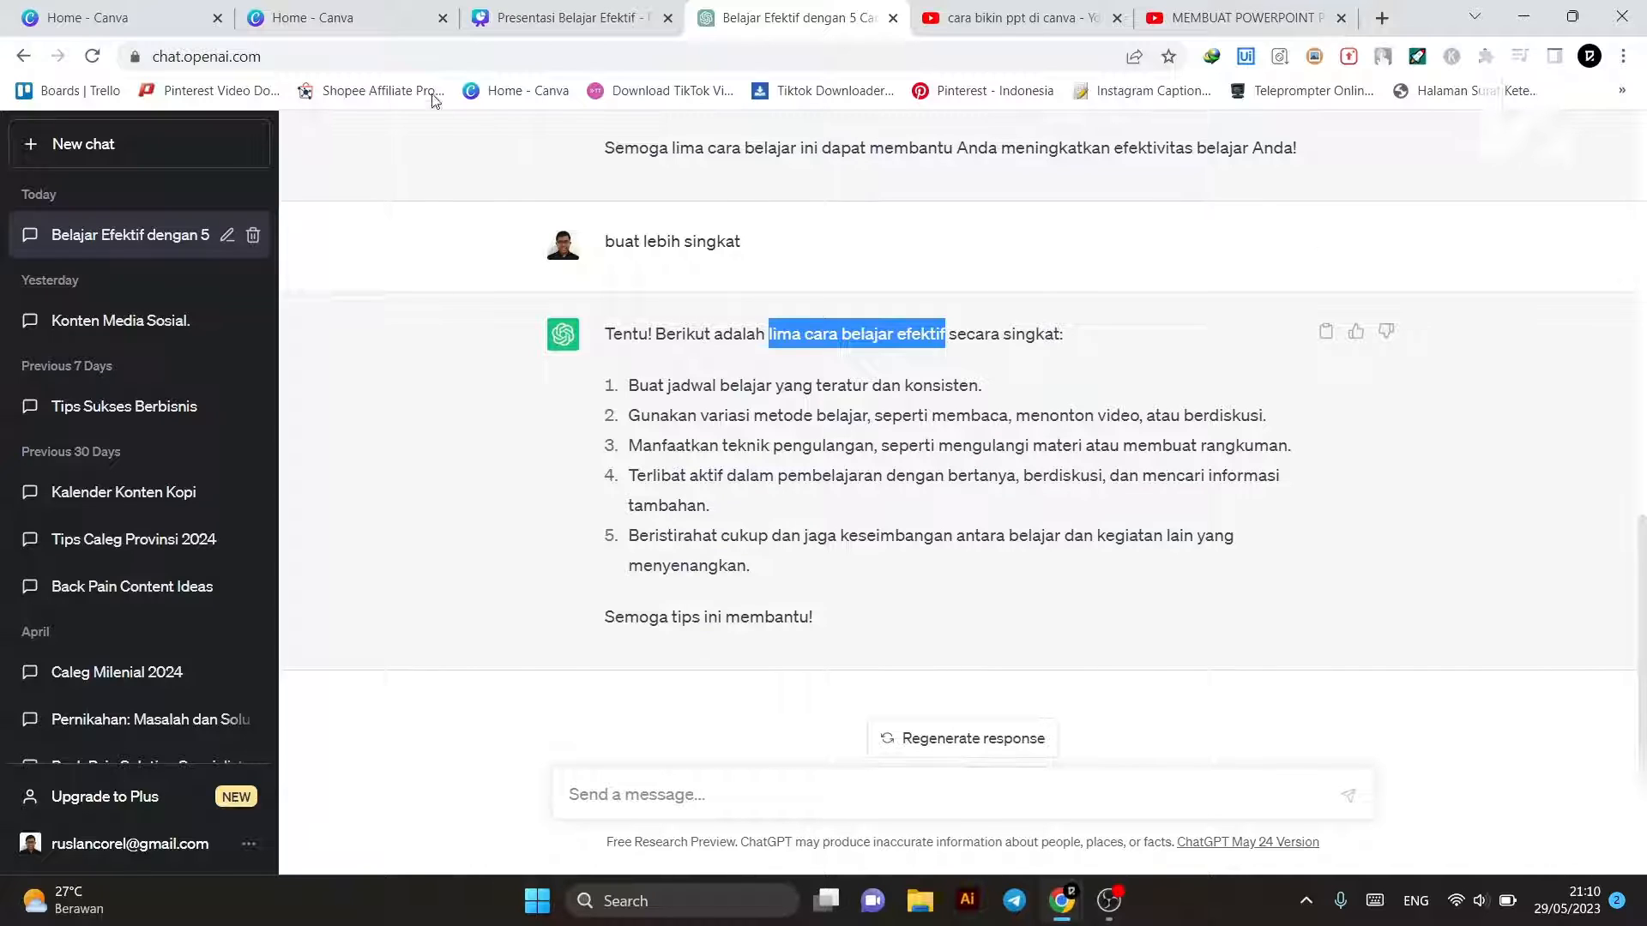
pyautogui.click(600, 22)
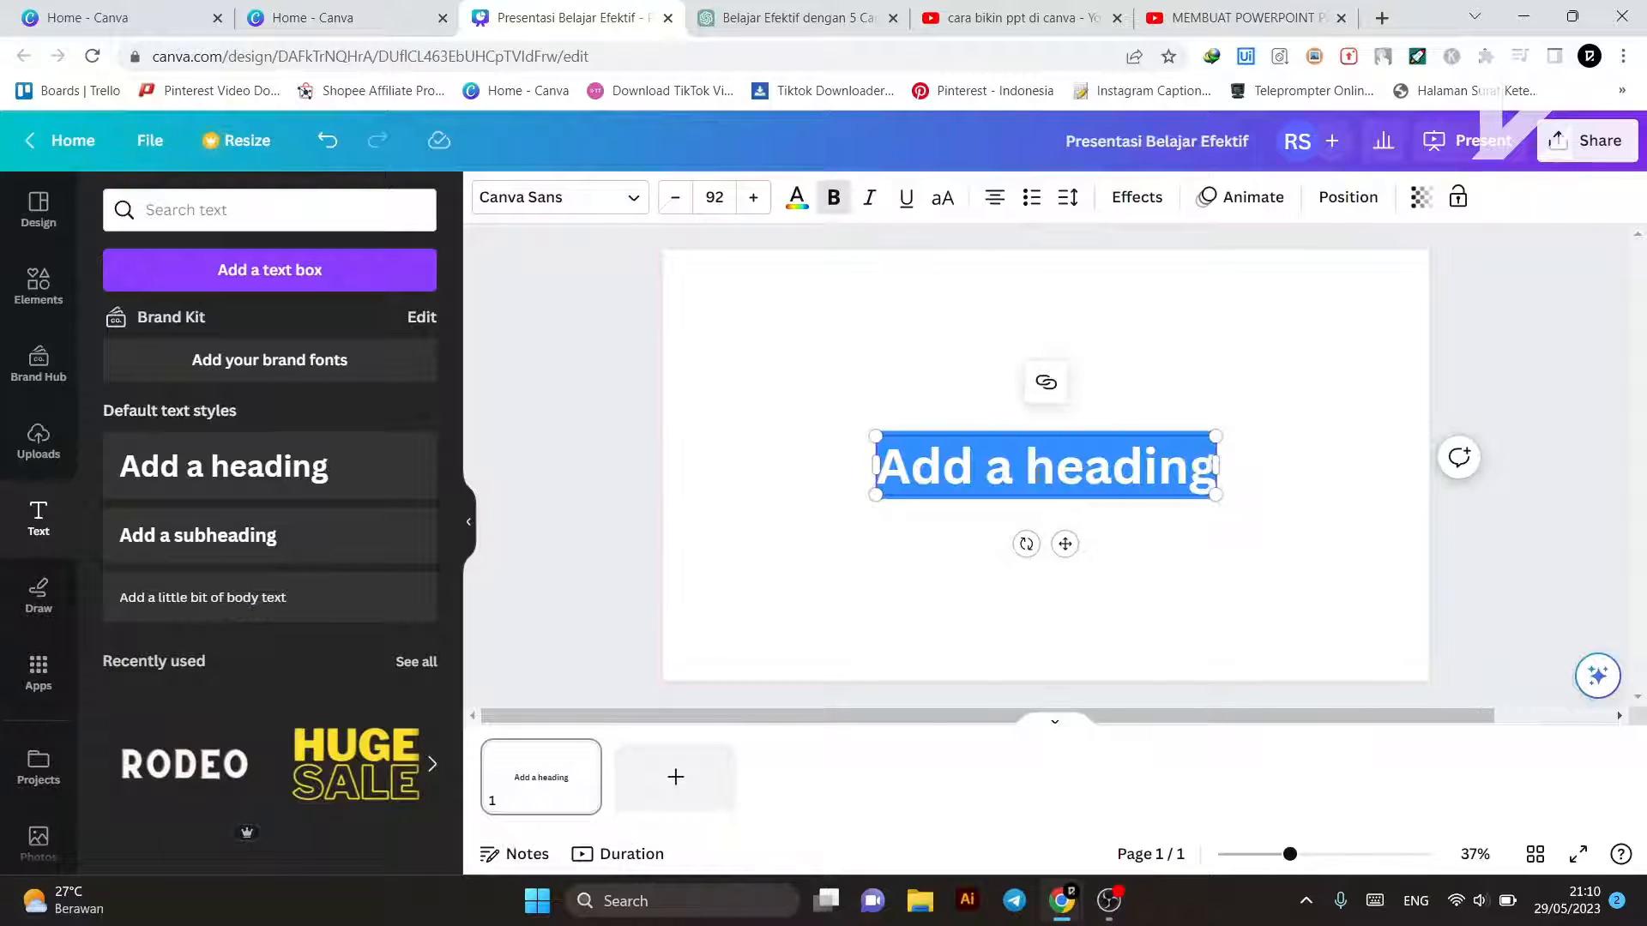
pyautogui.hotkey('ctrl', 'v')
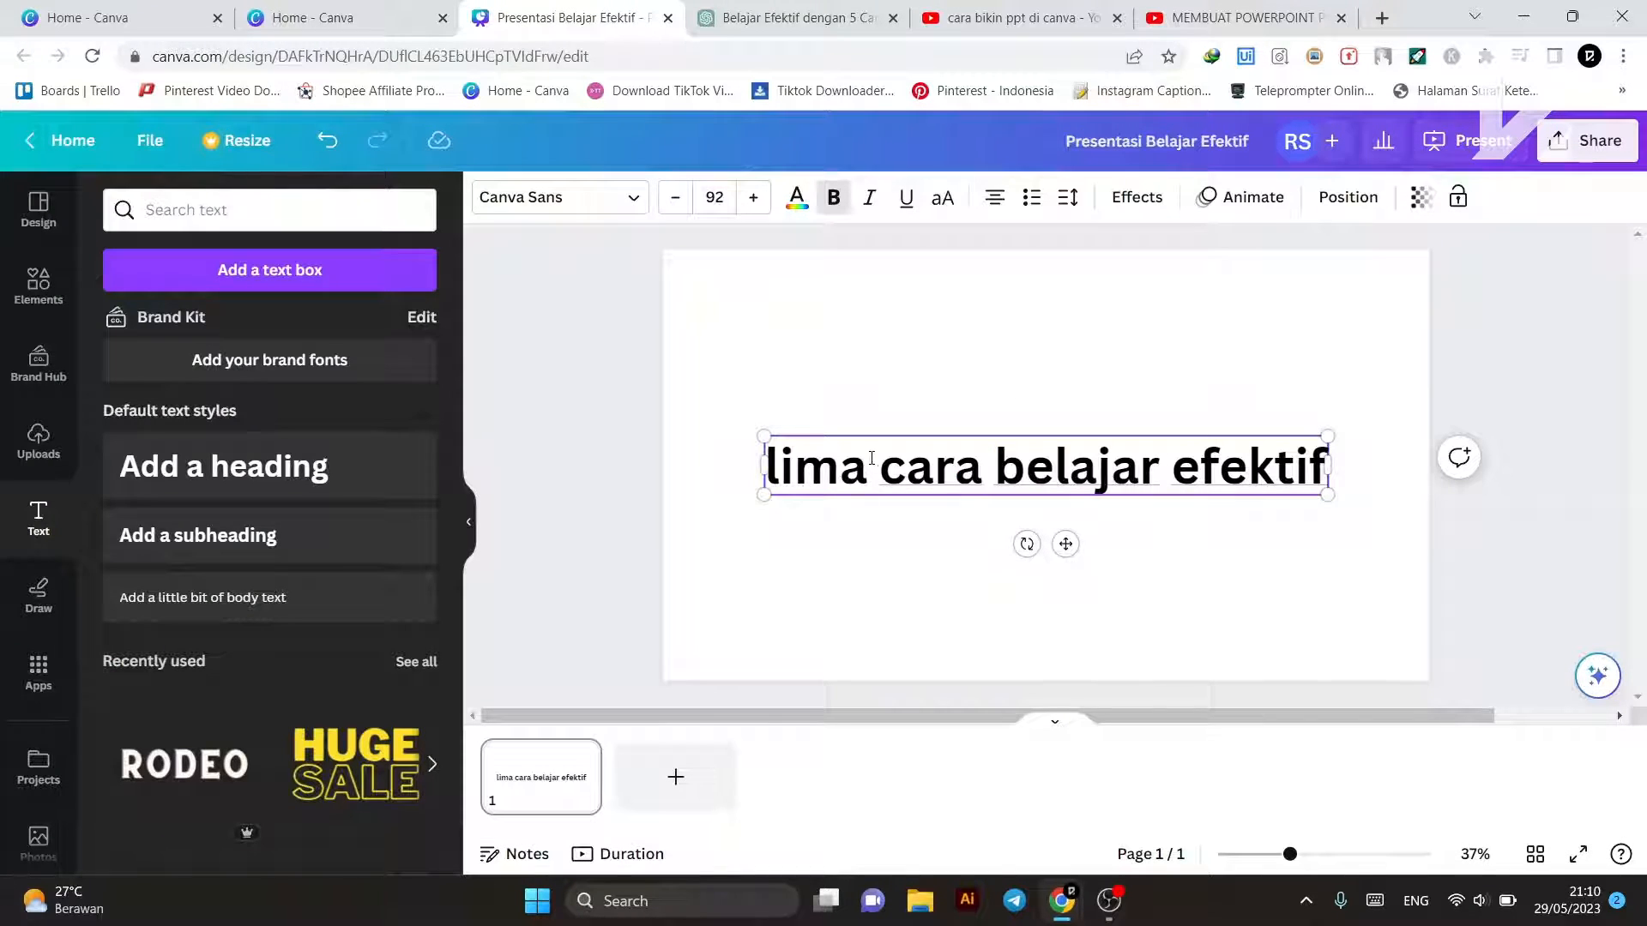
# Step: Change the word "lima" in the heading to "5" so it reads "5 cara belajar efektif"
pyautogui.moveTo(871, 457); pyautogui.dragTo(759, 463)
pyautogui.write('5')
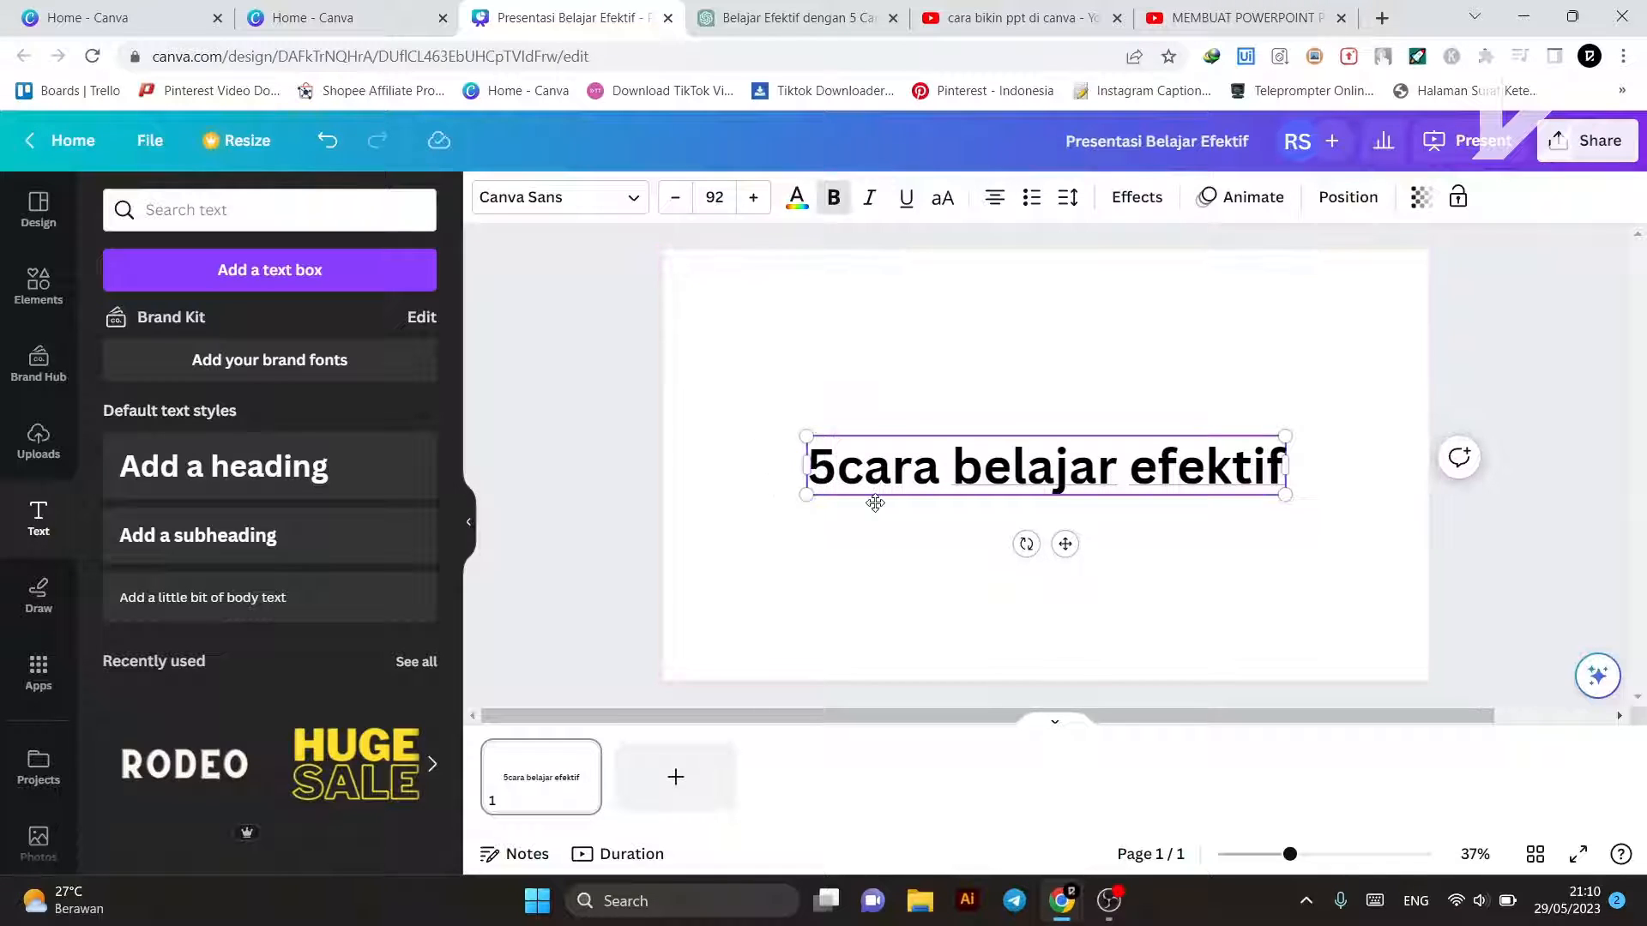
pyautogui.click(1204, 358)
pyautogui.click(962, 469)
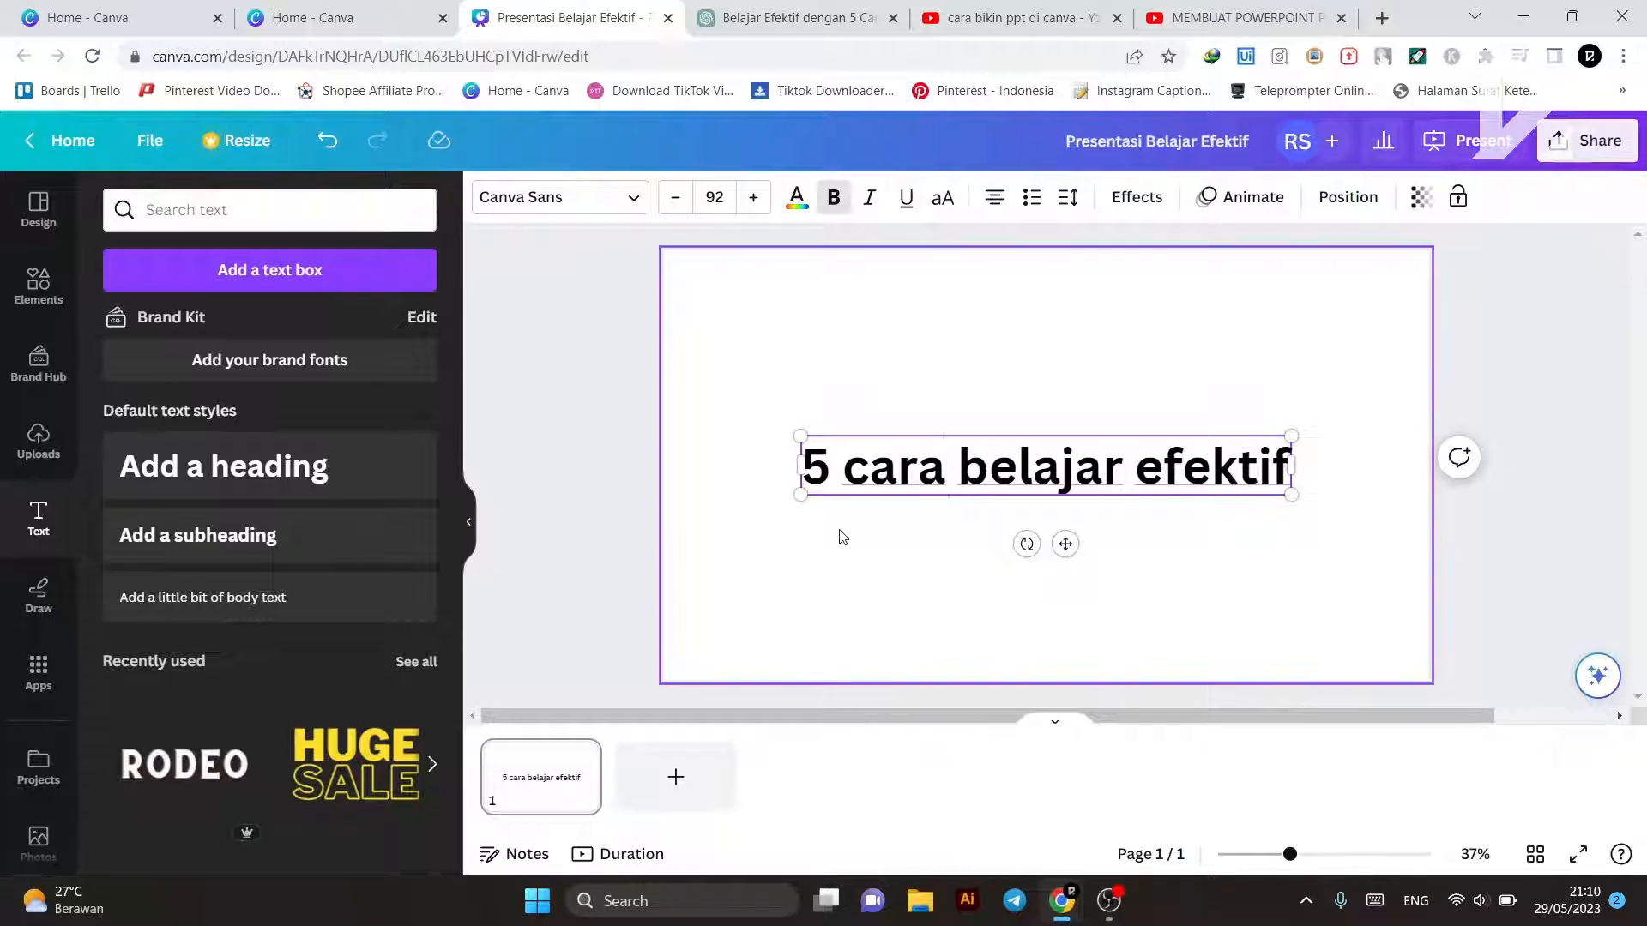
# Step: Move the "5 cara belajar efektif" heading slightly lower on the slide, keeping it horizontally centred
pyautogui.click(844, 506)
pyautogui.click(892, 487)
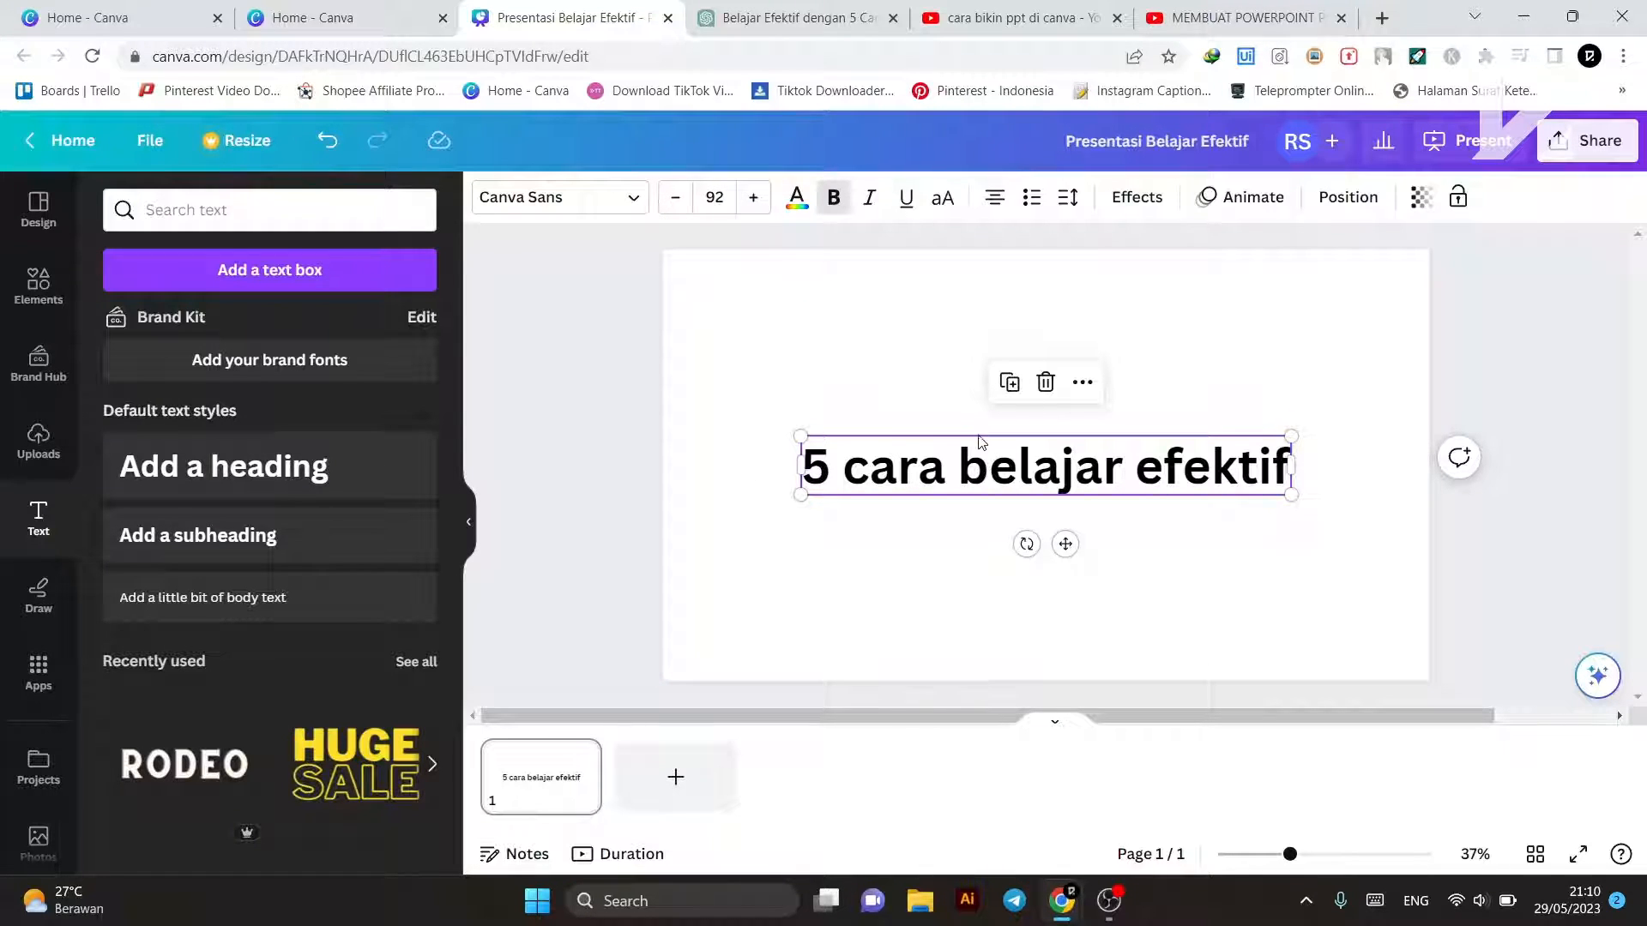
pyautogui.click(1355, 525)
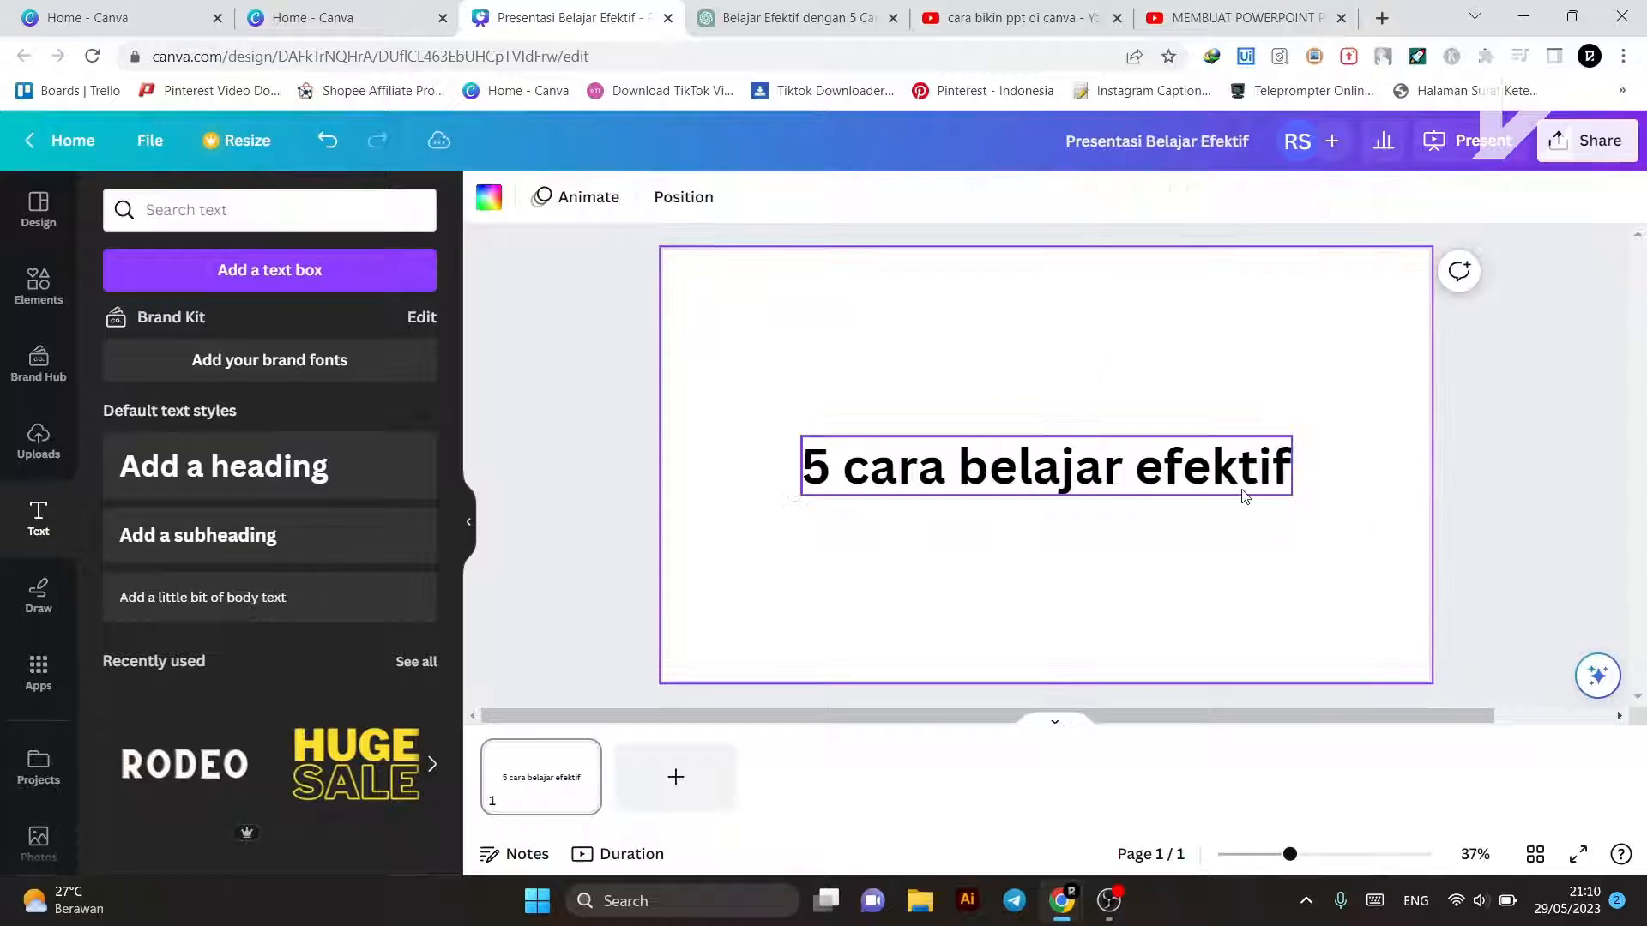
pyautogui.click(1245, 492)
pyautogui.moveTo(1125, 495); pyautogui.dragTo(1125, 538)
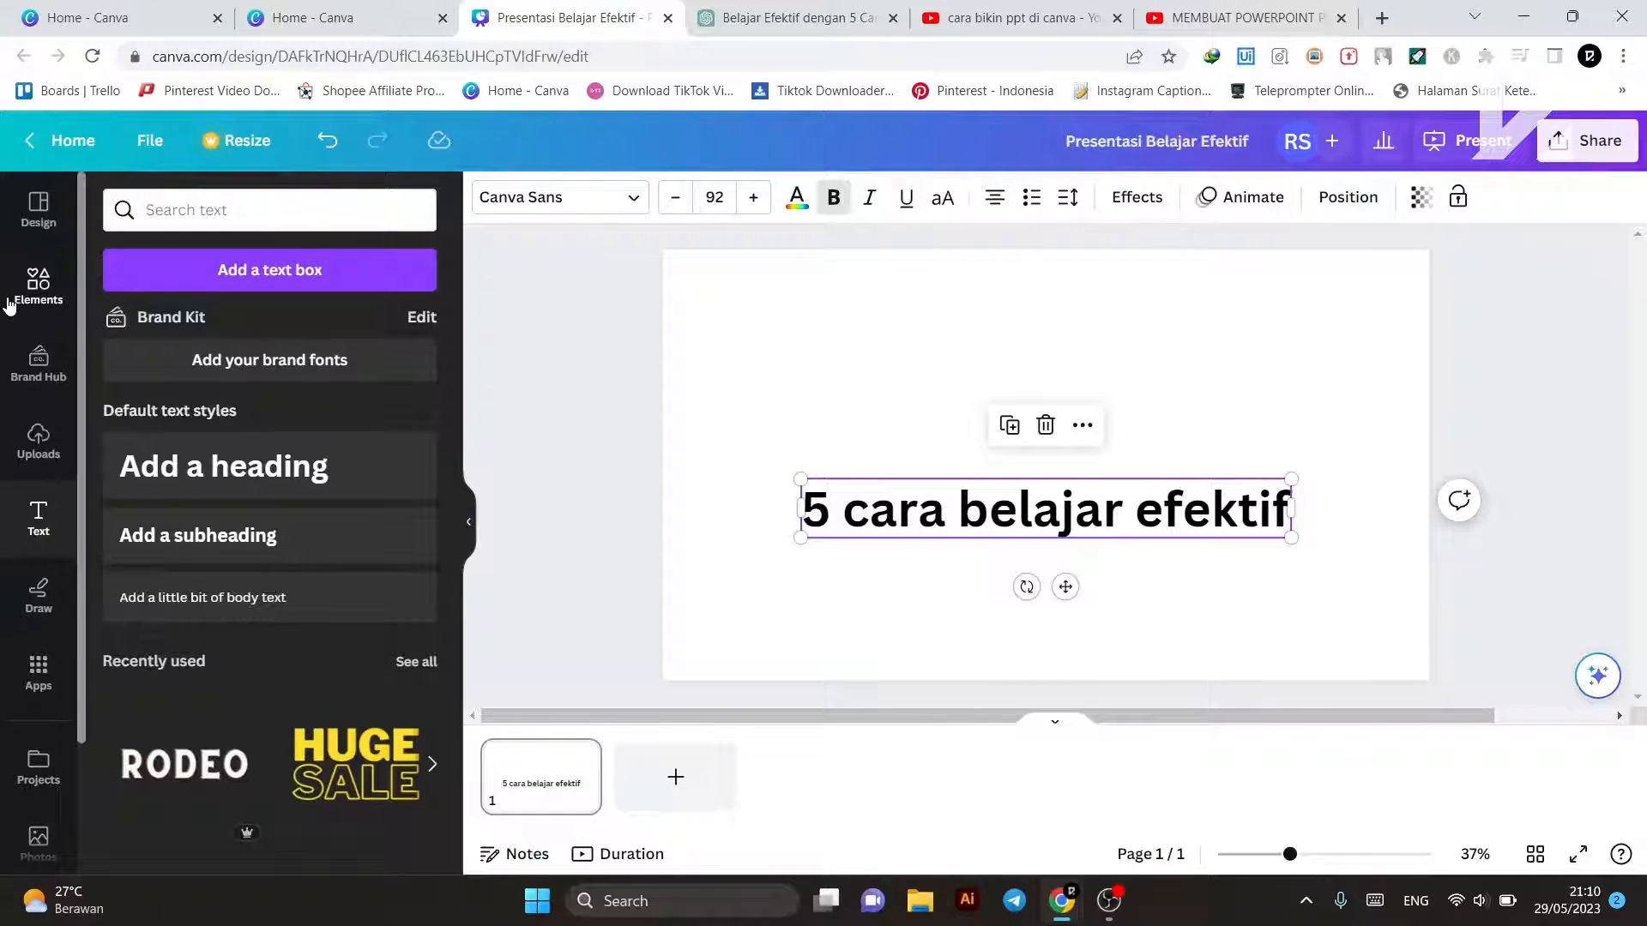
# Step: Search the elements for "learn 3d" graphics and add the illustration of stacked books with an open book to the slide
pyautogui.click(39, 286)
pyautogui.click(199, 206)
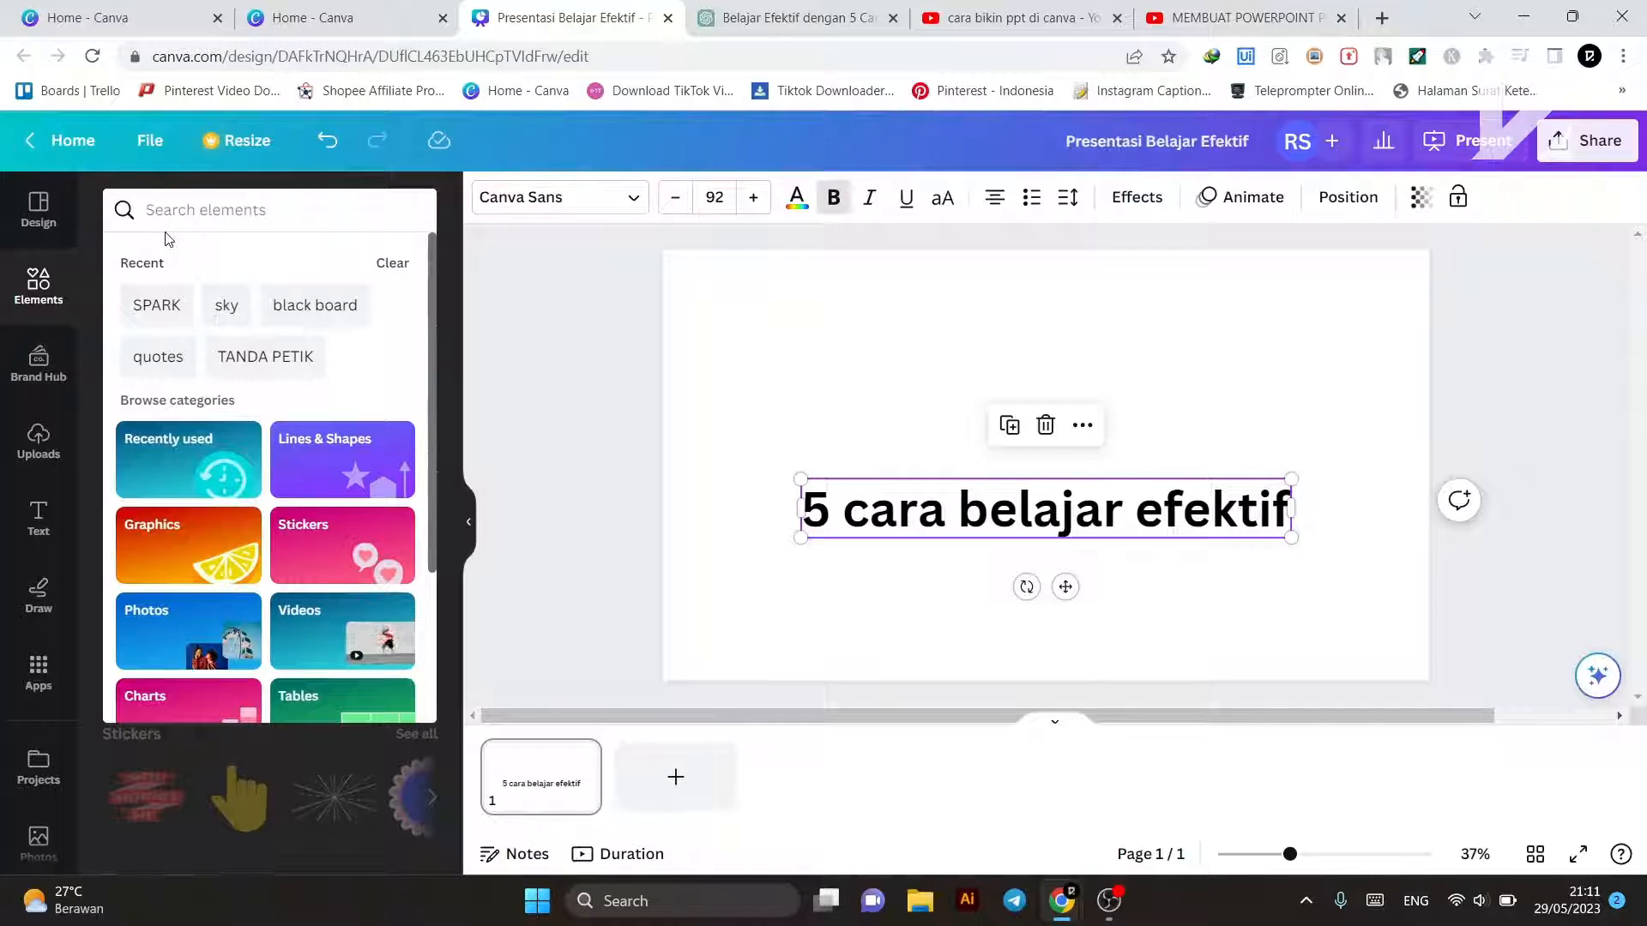
pyautogui.write('learn 3d')
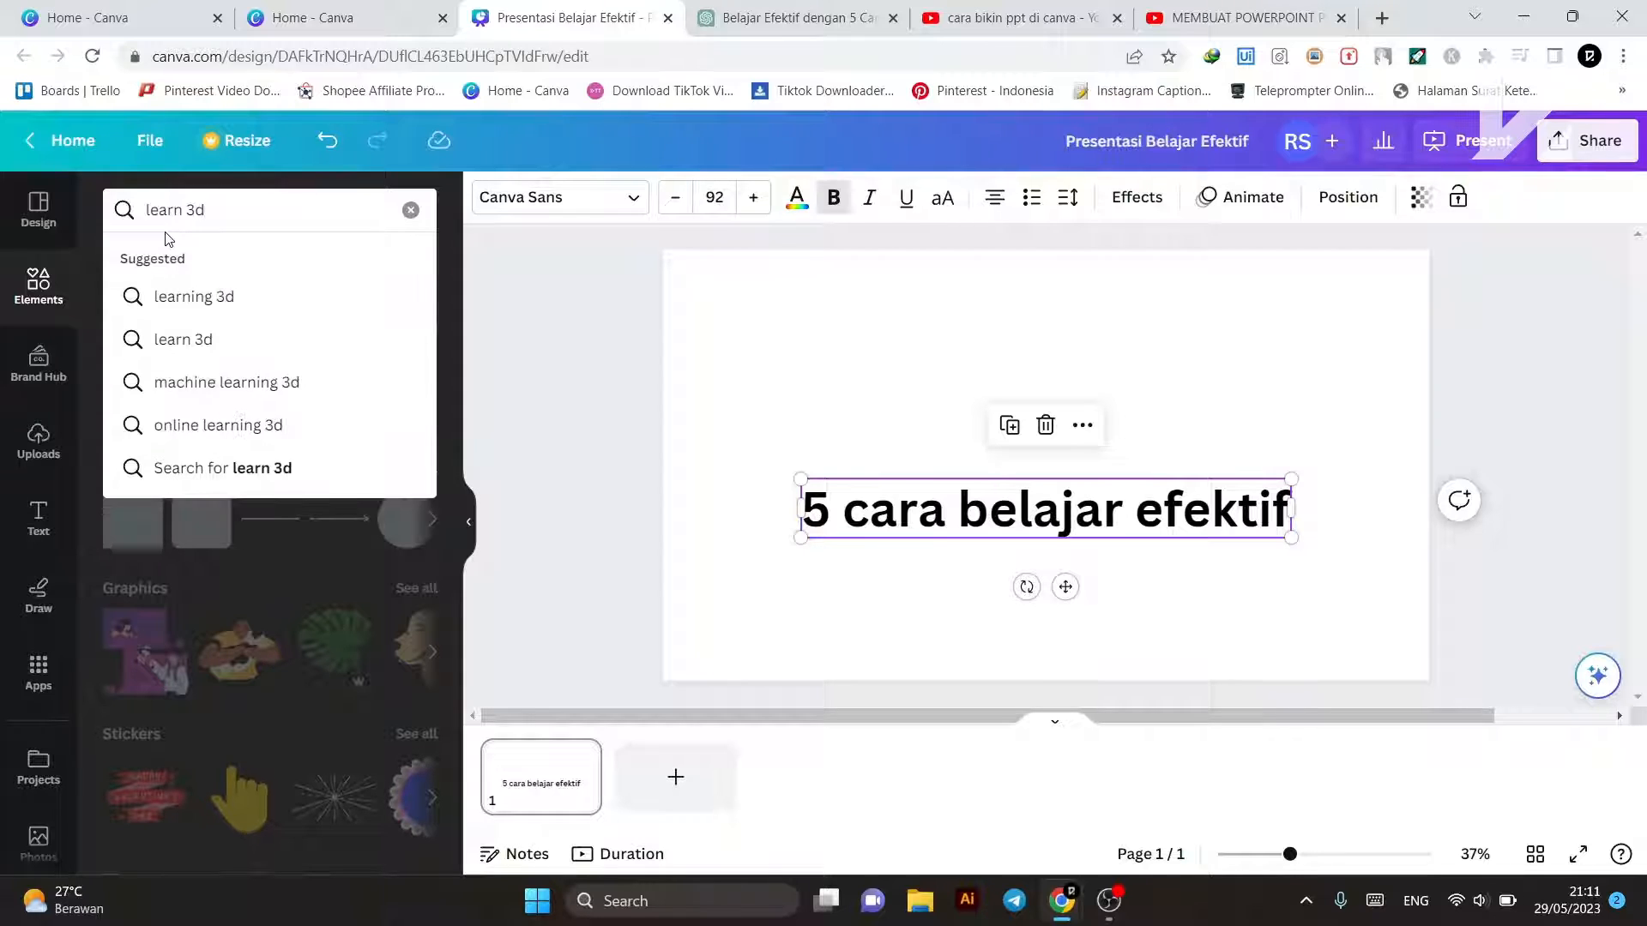
pyautogui.press('Return')
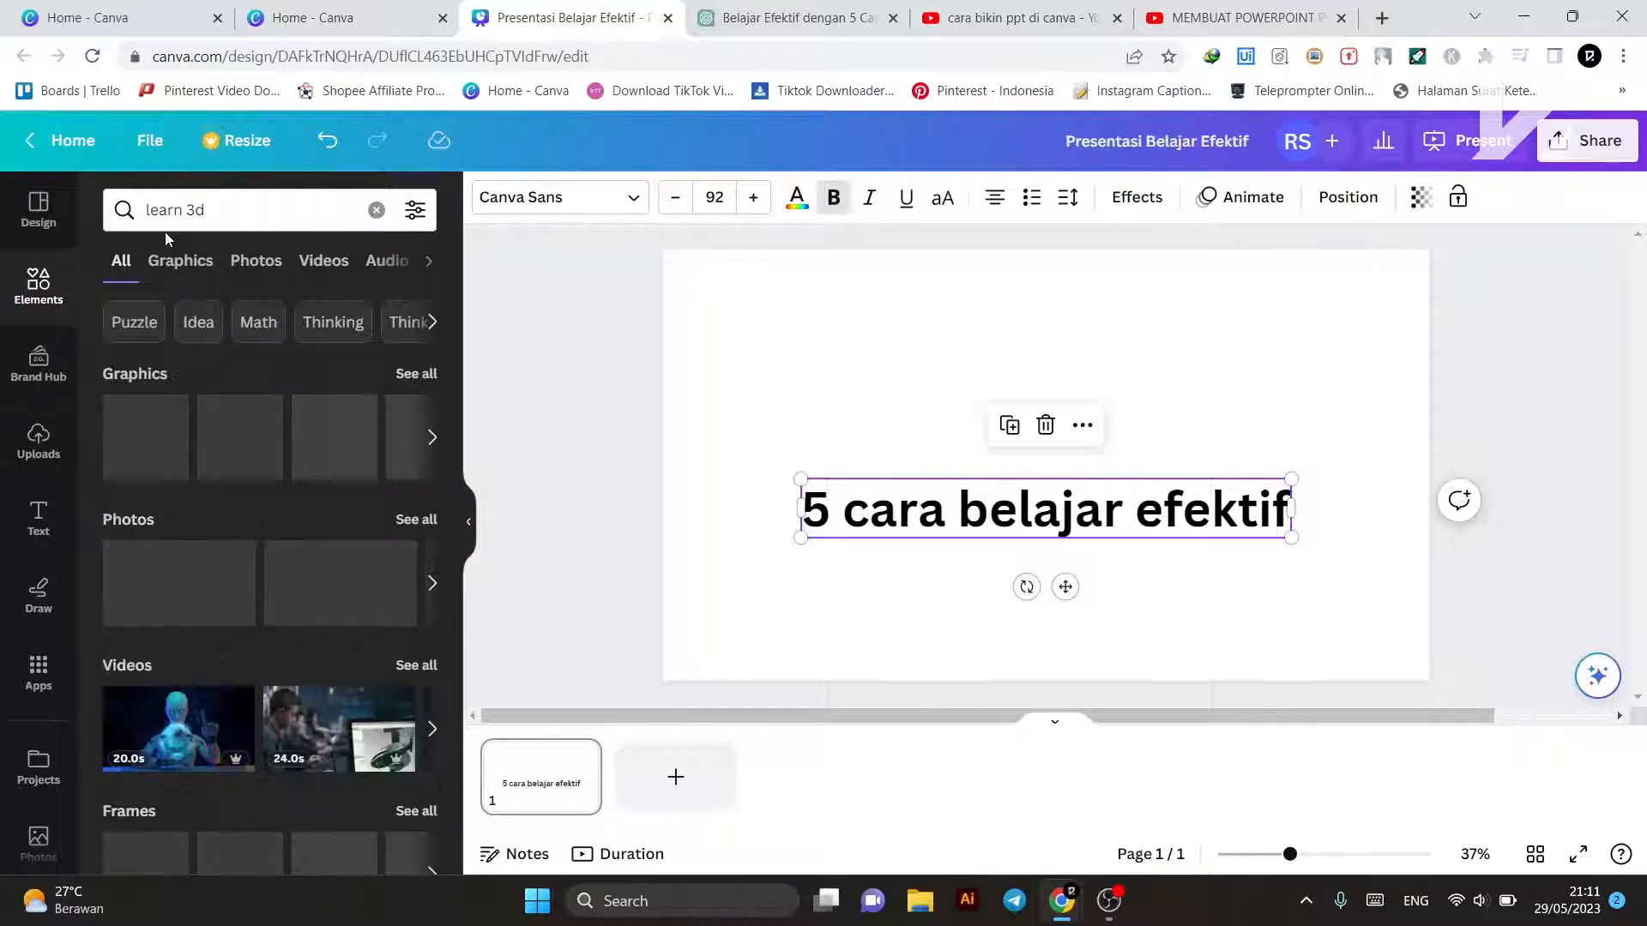
pyautogui.click(181, 261)
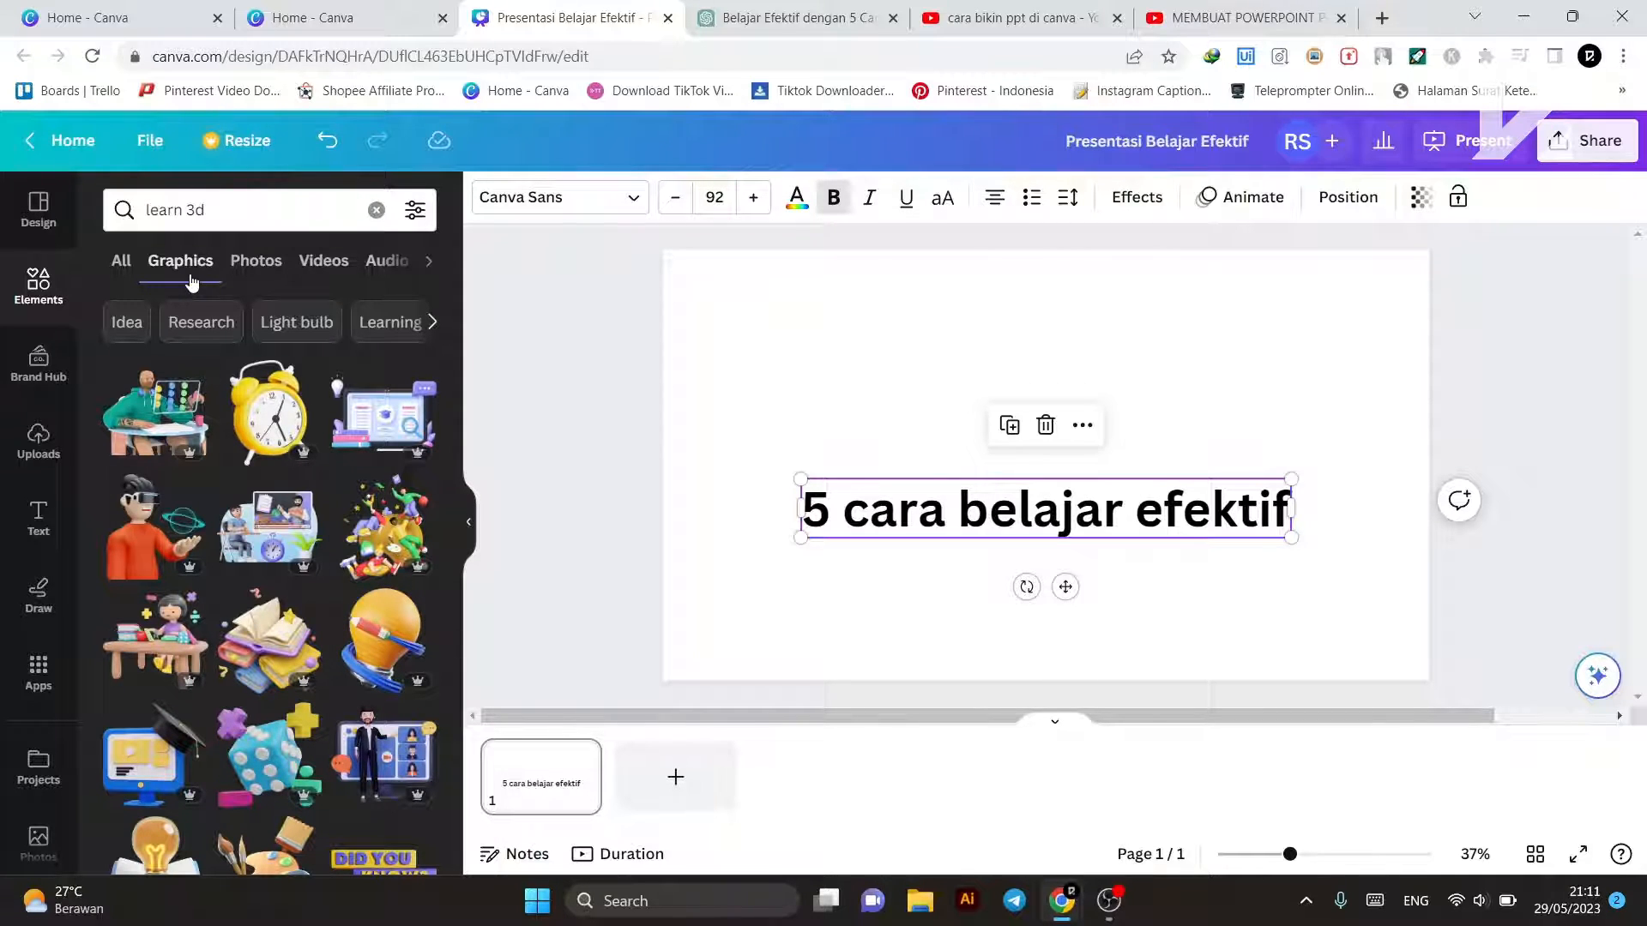
pyautogui.scroll(-2, 316, 470)
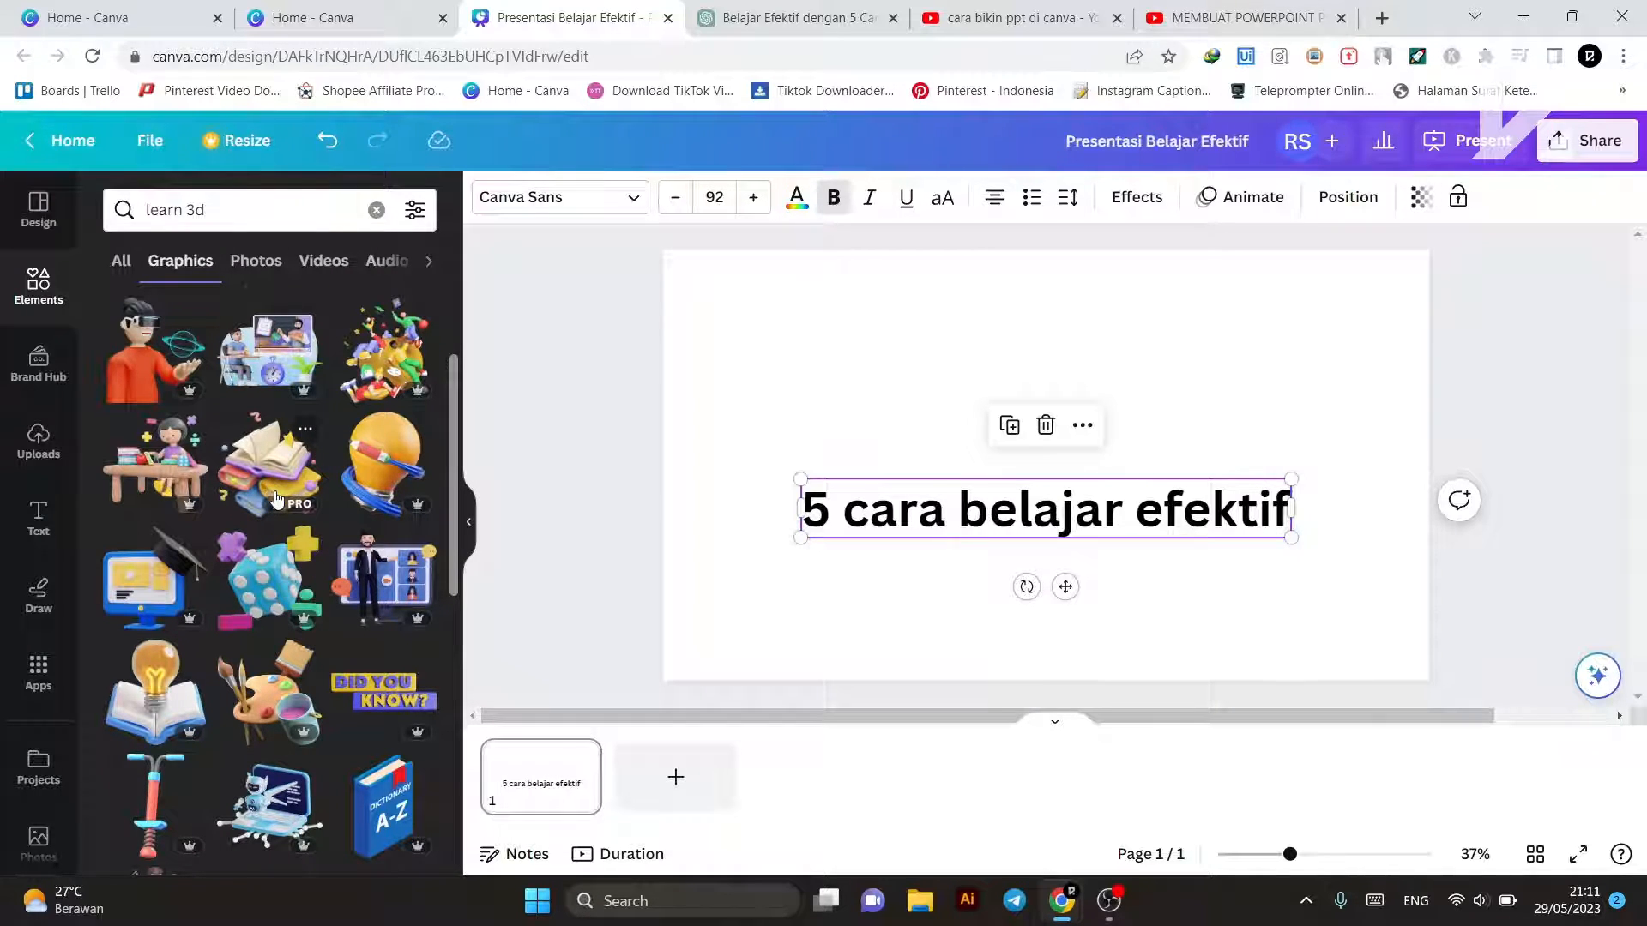
pyautogui.click(235, 468)
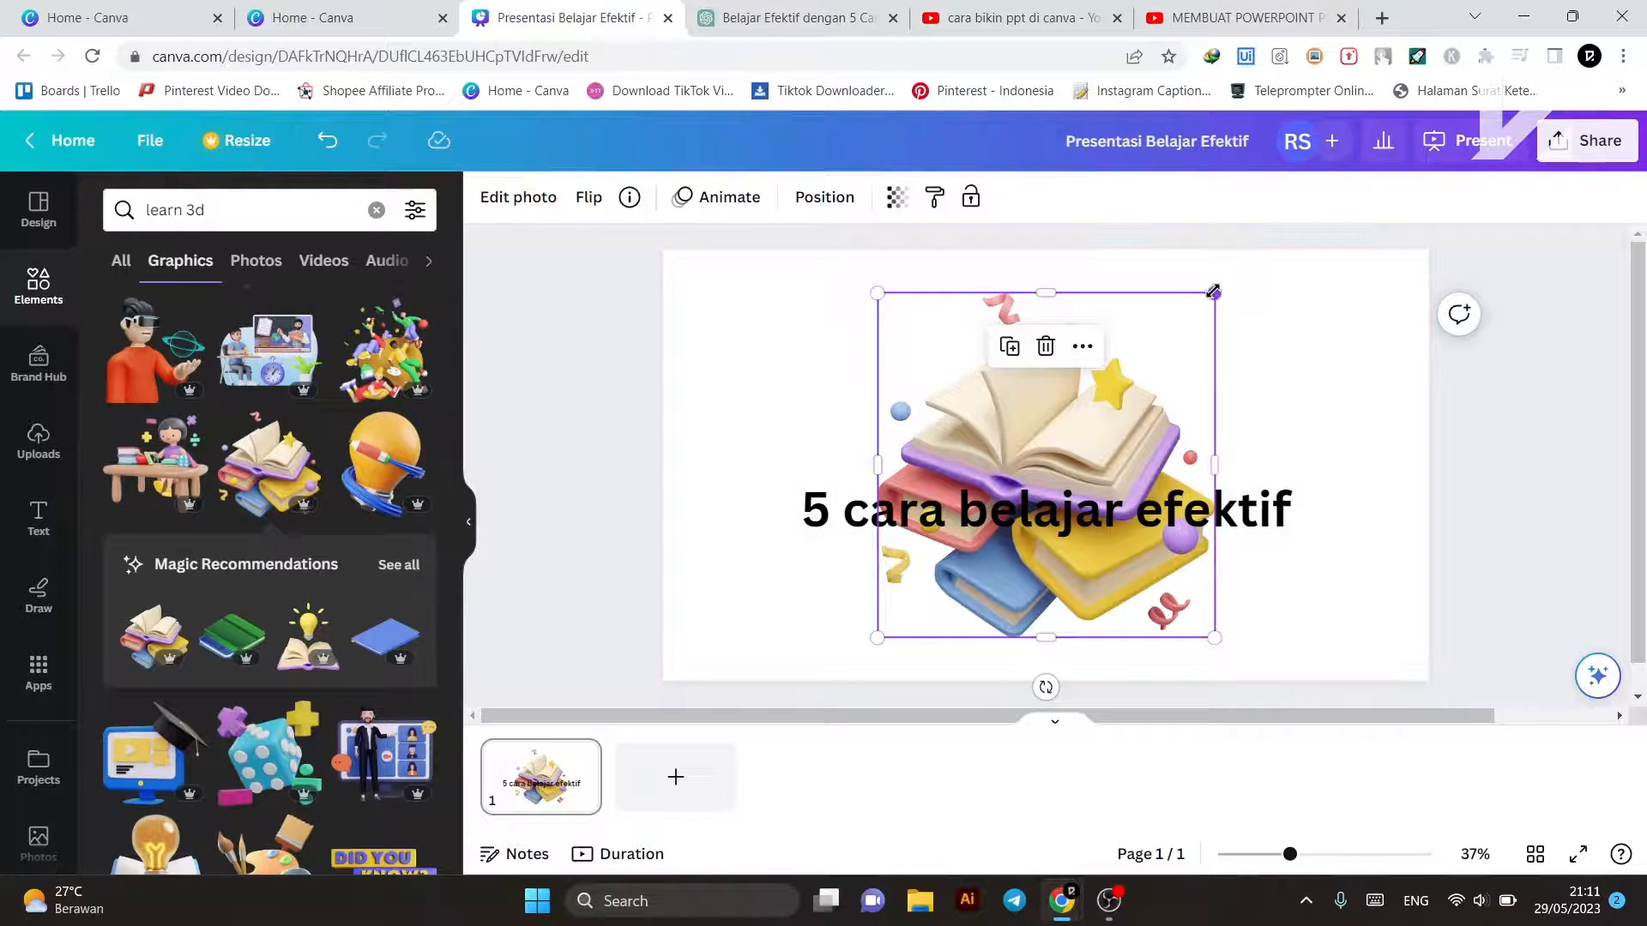
# Step: Shrink the books illustration to roughly half its size and centre it just above the heading
pyautogui.moveTo(1214, 292); pyautogui.dragTo(1060, 452)
pyautogui.moveTo(991, 599); pyautogui.dragTo(1067, 444)
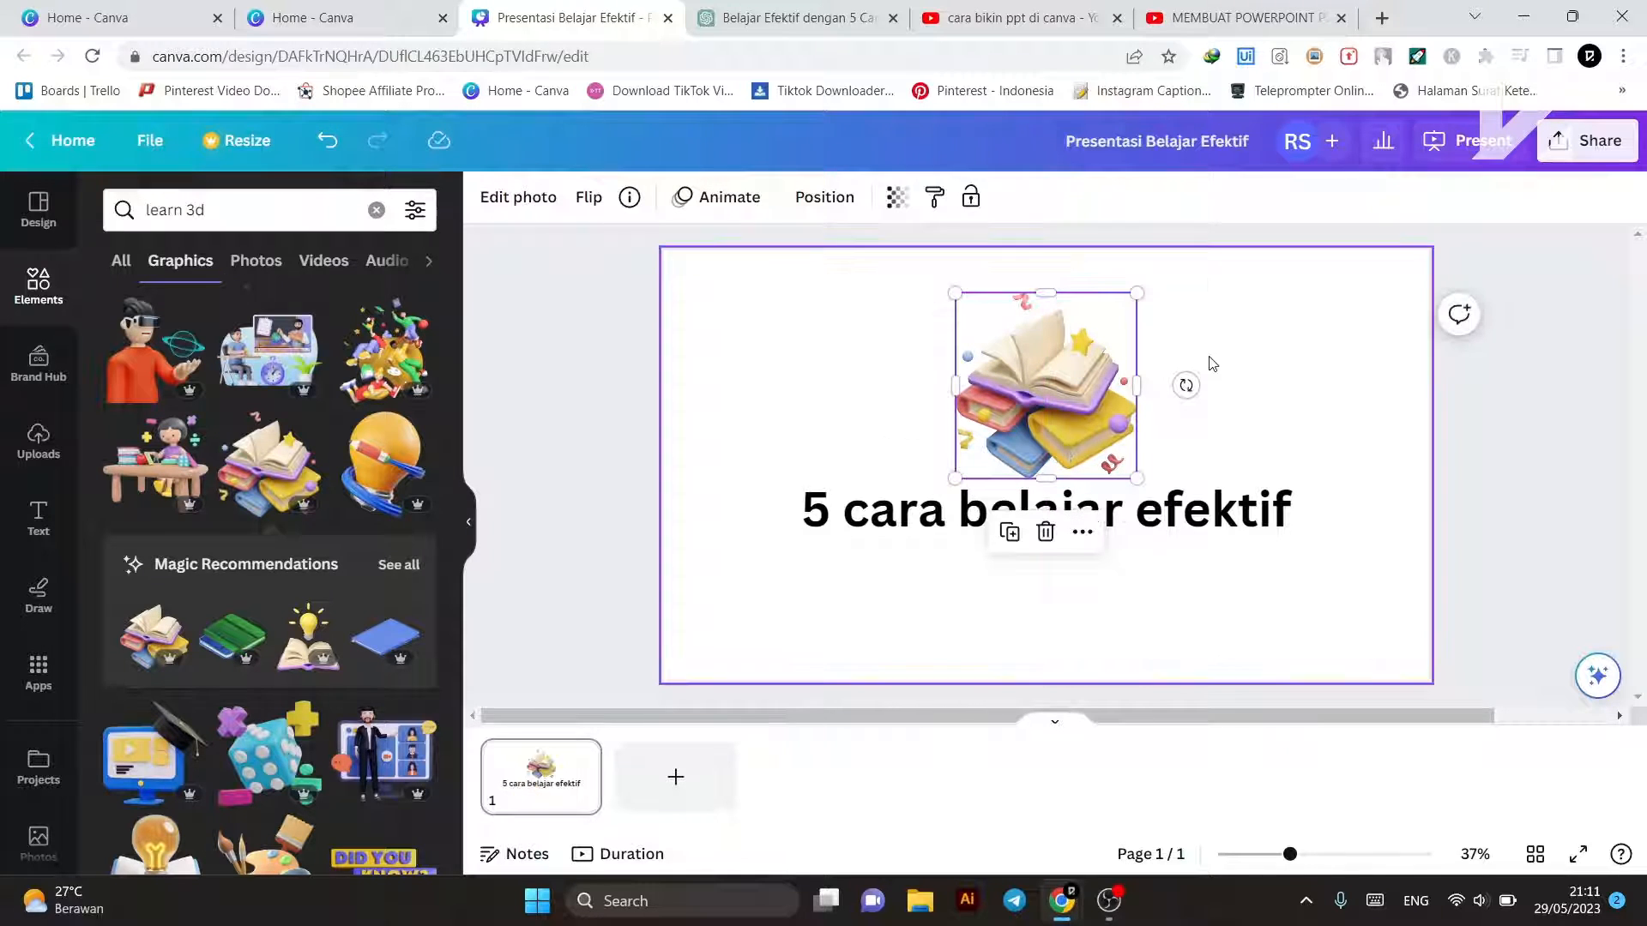
pyautogui.click(1161, 248)
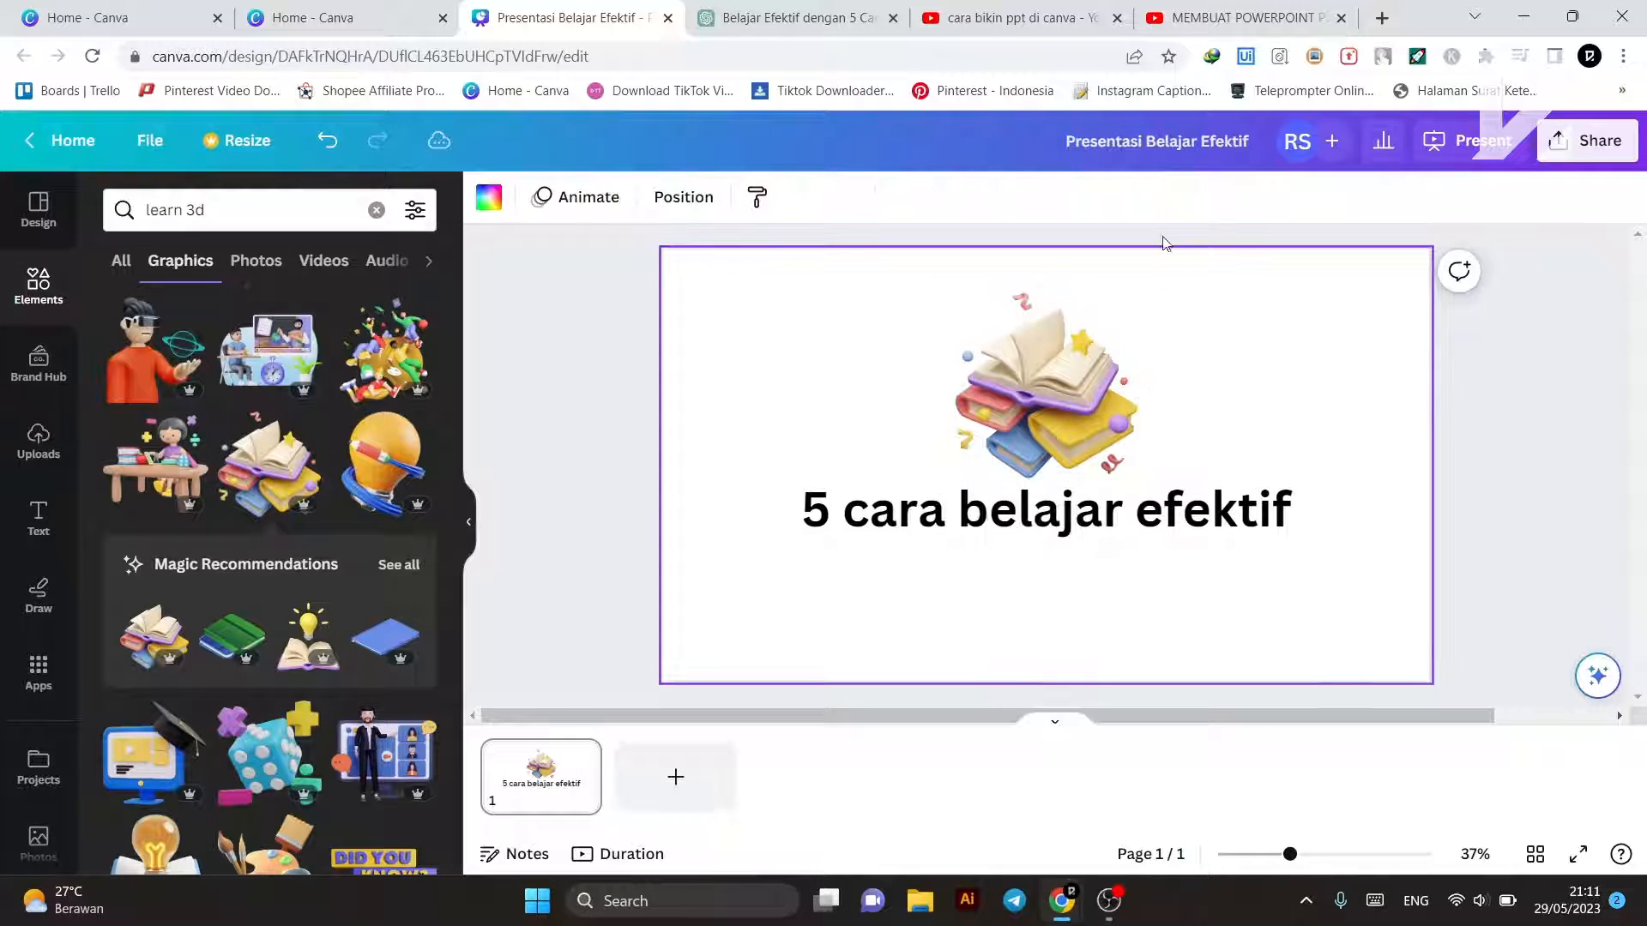
# Step: Set the slide background to turquoise #5ce1e6 after trying coral red, yellow and orange
pyautogui.click(488, 199)
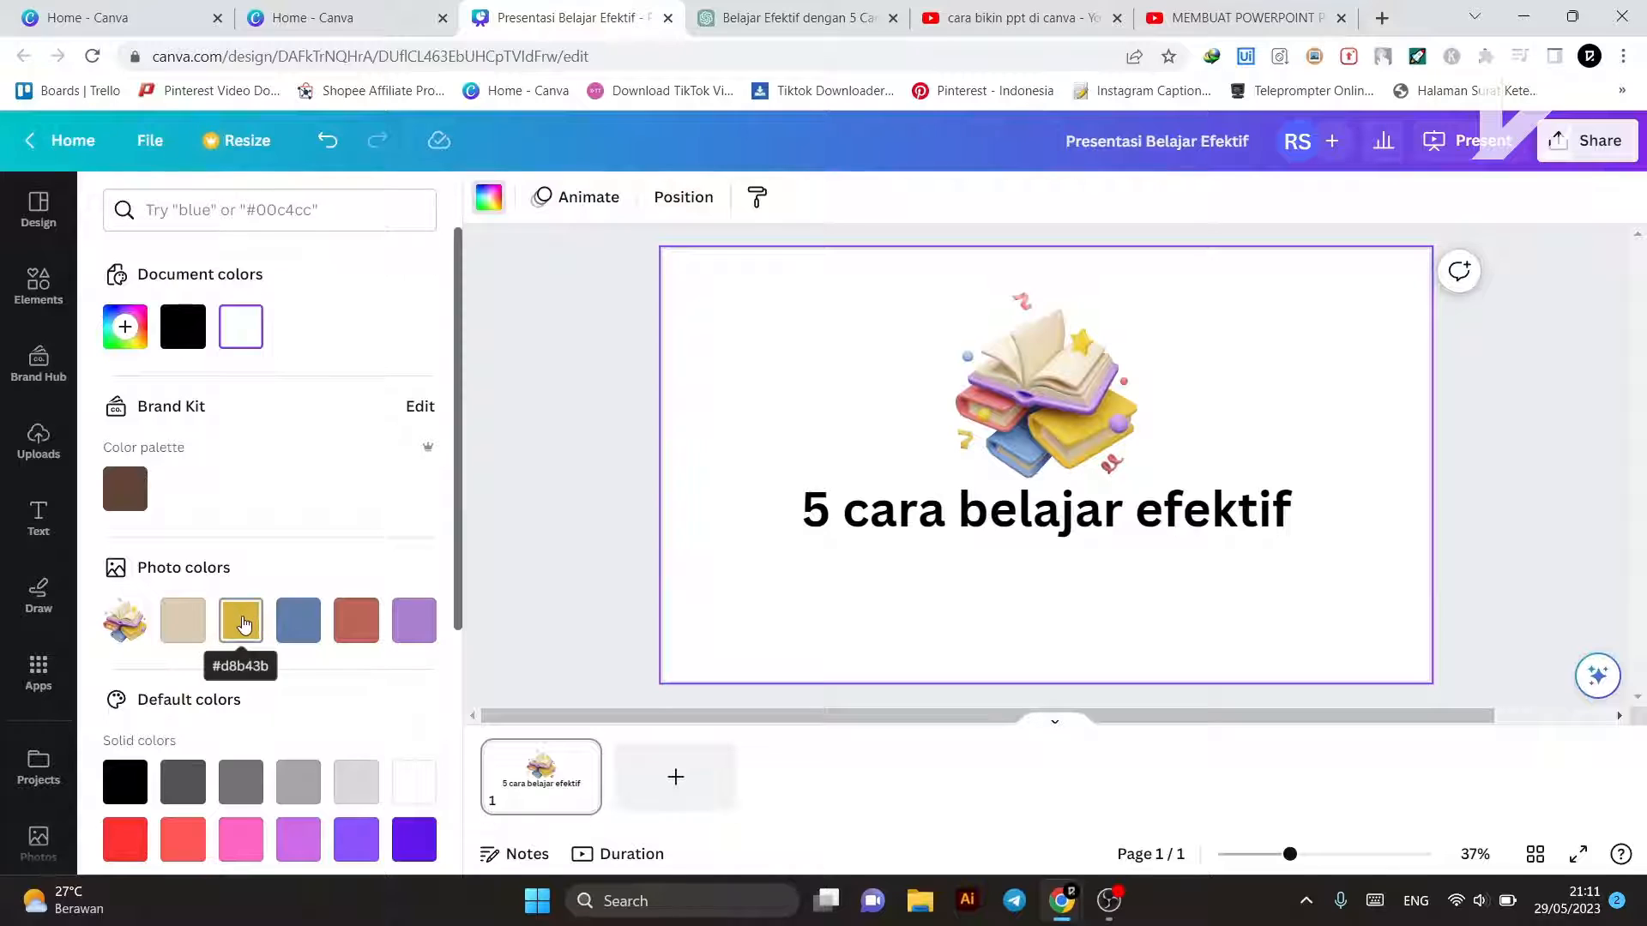
pyautogui.scroll(-3, 240, 617)
pyautogui.click(185, 641)
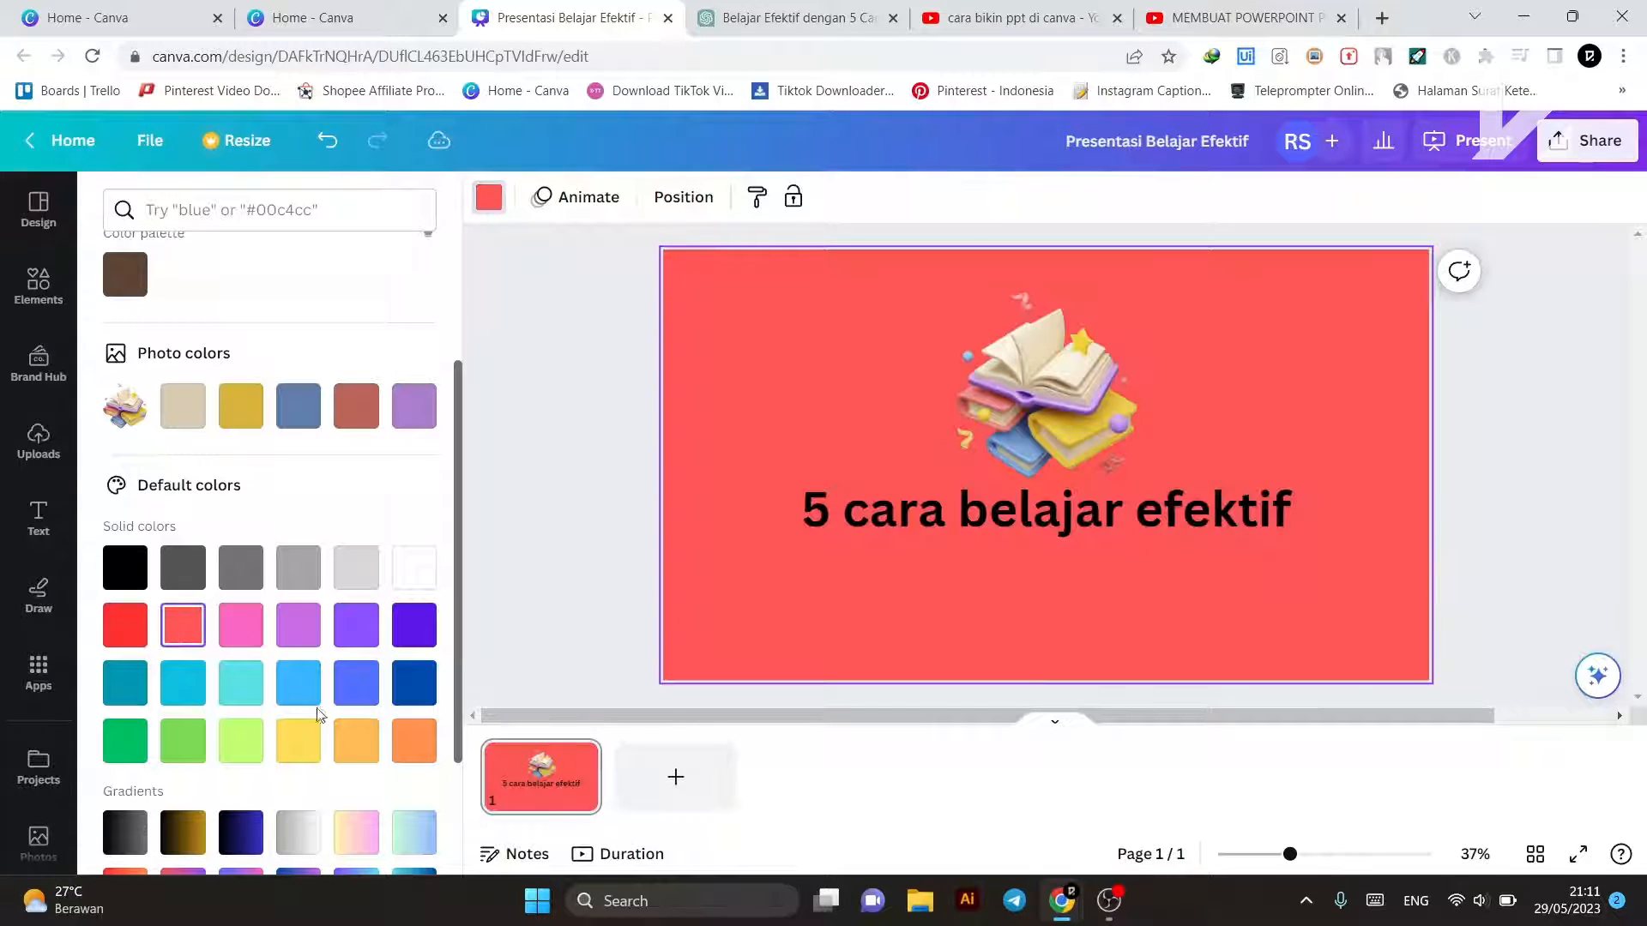
pyautogui.click(302, 745)
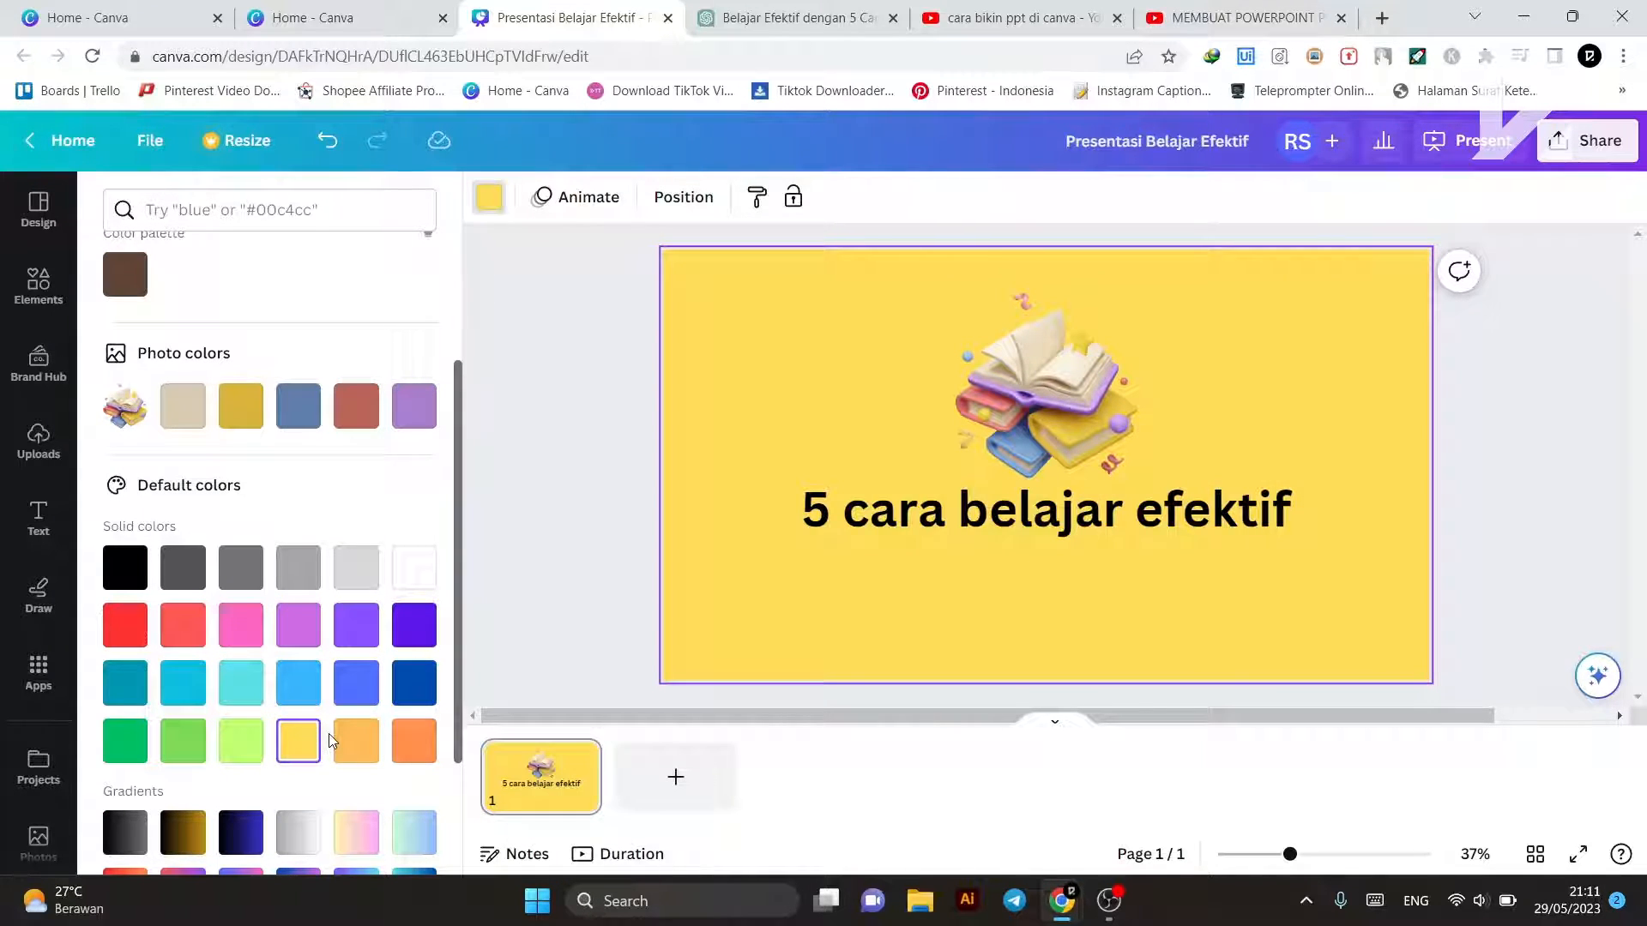
pyautogui.click(412, 747)
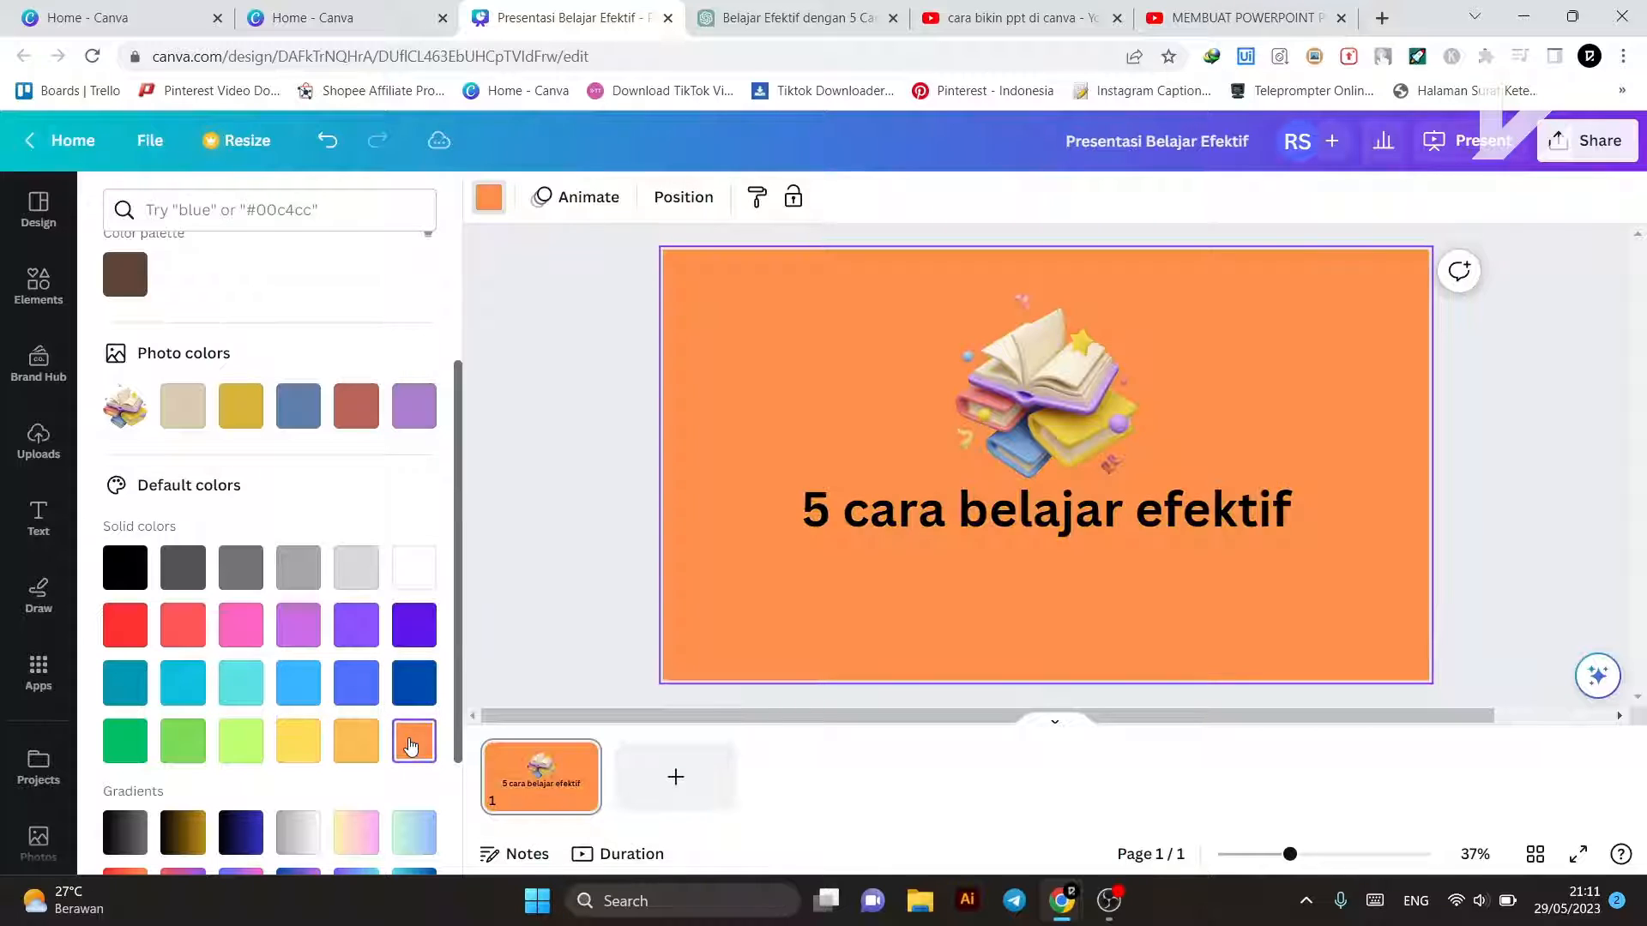
pyautogui.click(240, 682)
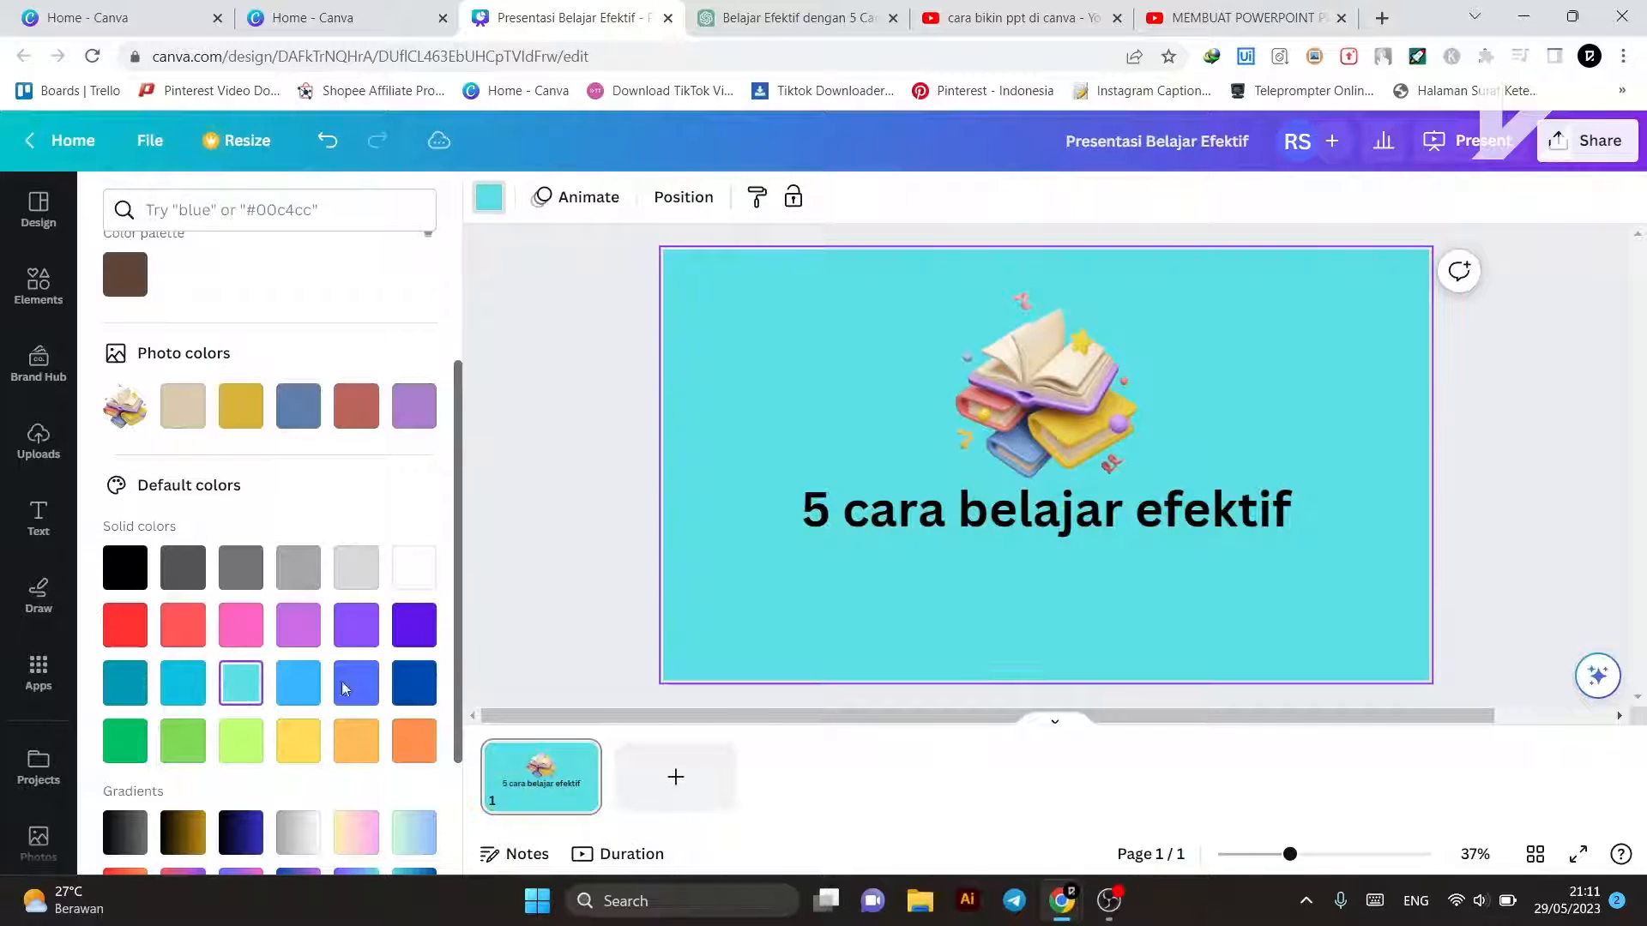
# Step: Move the "5 cara belajar efektif" heading and the books illustration slightly lower, keeping both horizontally centred
pyautogui.click(981, 523)
pyautogui.moveTo(1014, 513); pyautogui.dragTo(1014, 542)
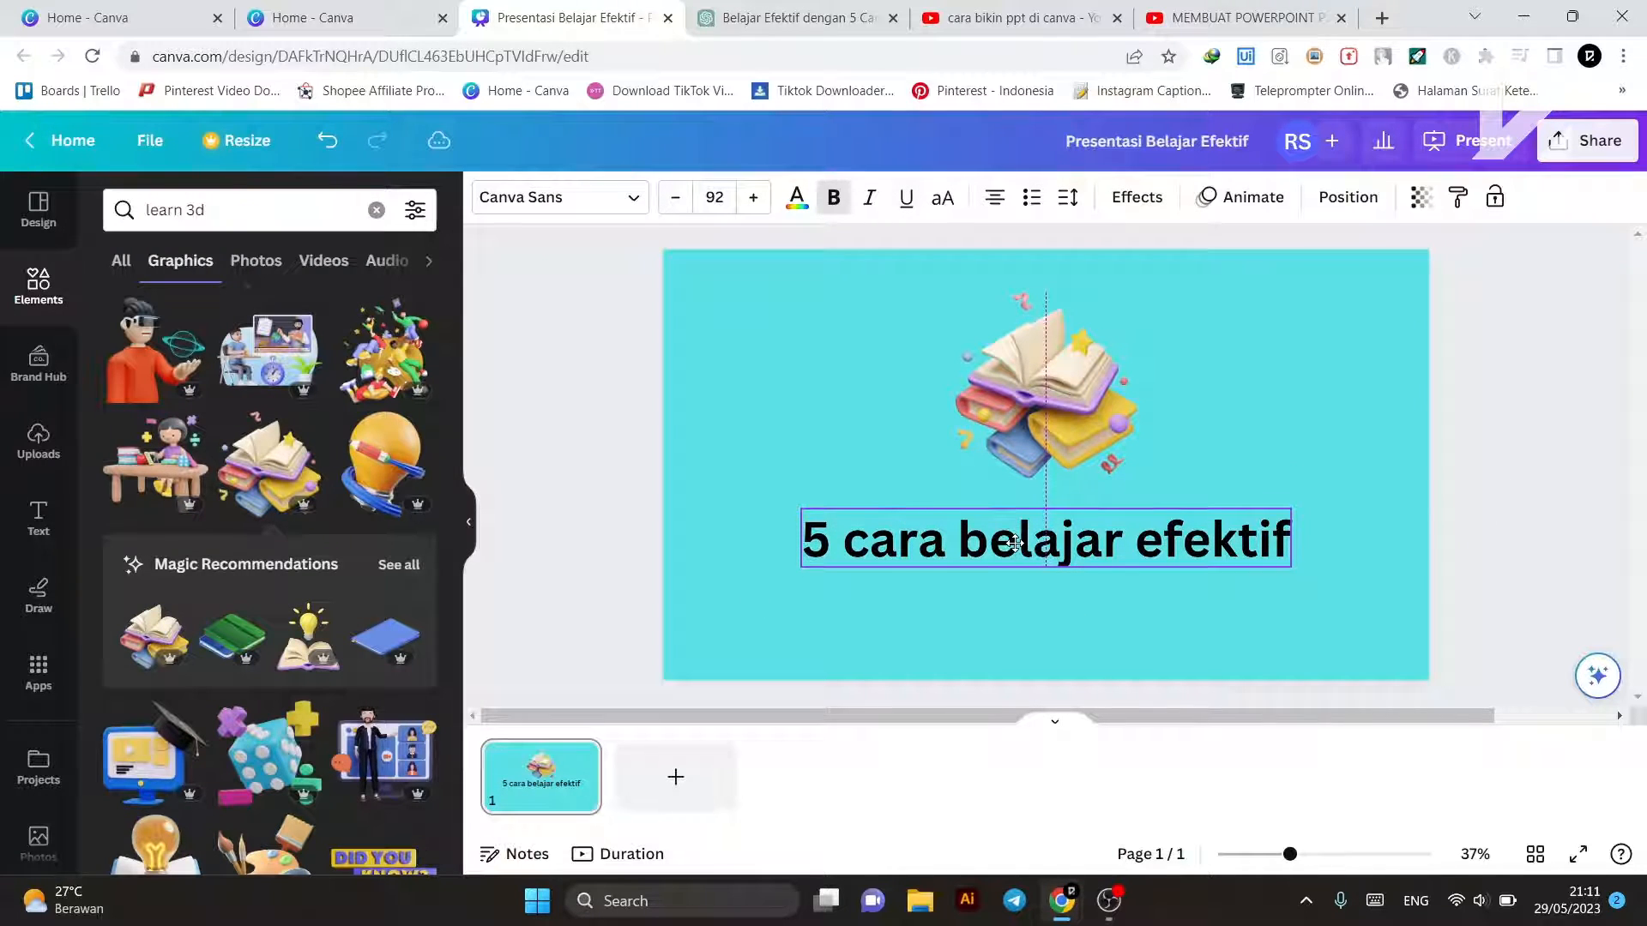
pyautogui.click(1044, 367)
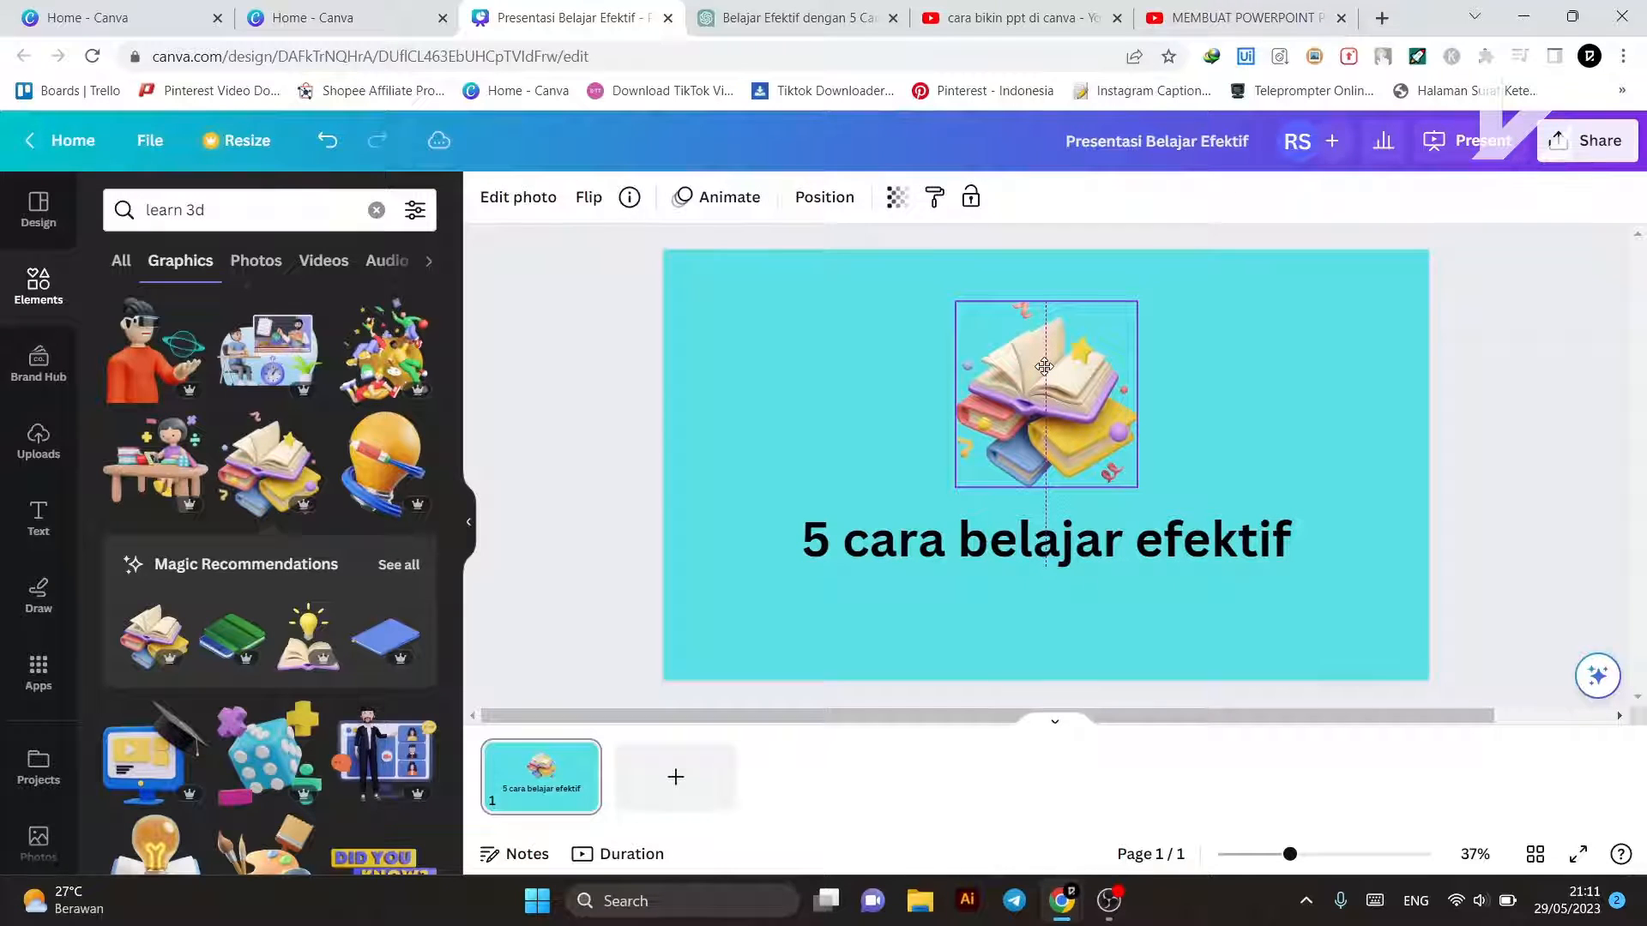
pyautogui.click(1072, 540)
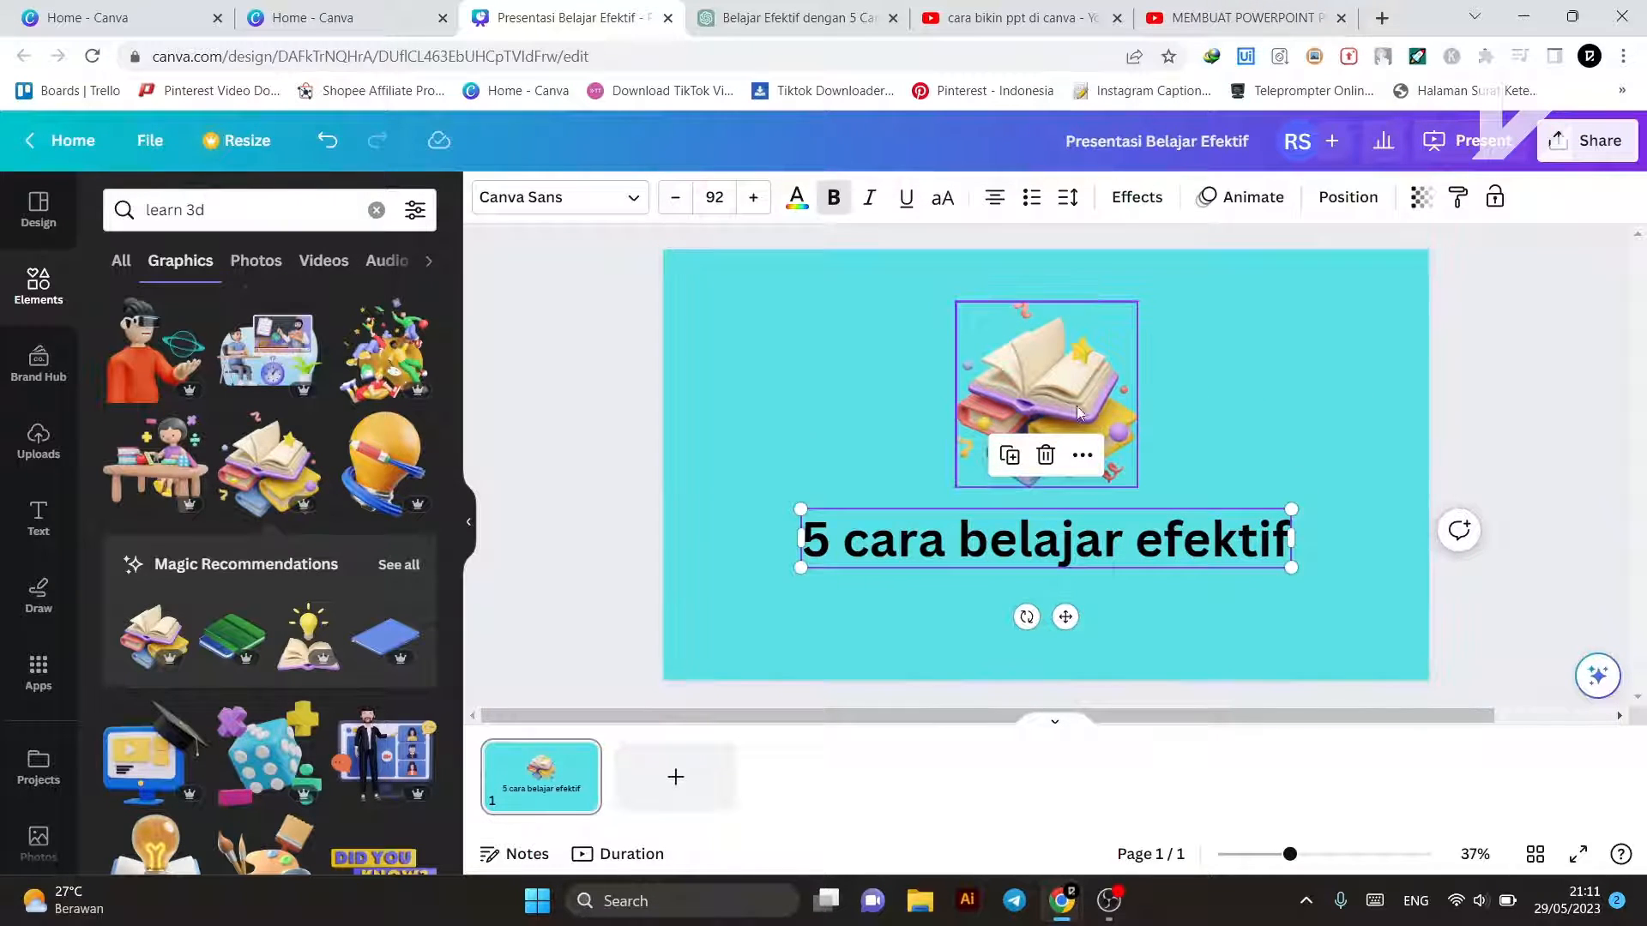
pyautogui.click(1504, 414)
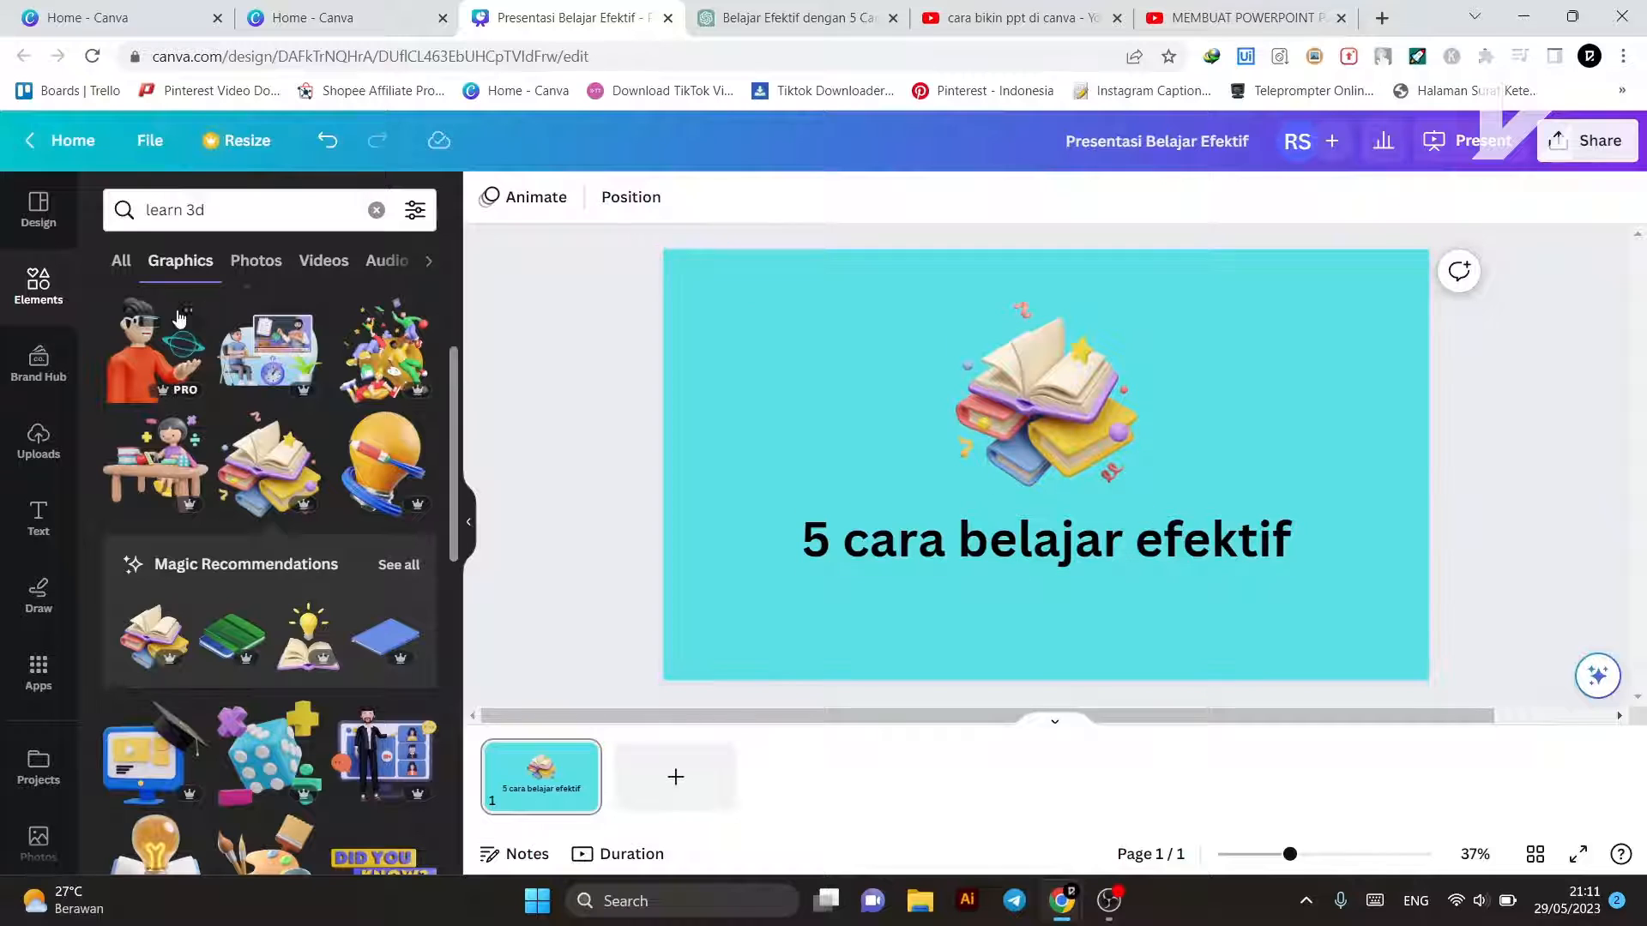
# Step: Search the elements for "line" graphics and browse the results for a decoration for the title slide
pyautogui.click(377, 210)
pyautogui.click(281, 213)
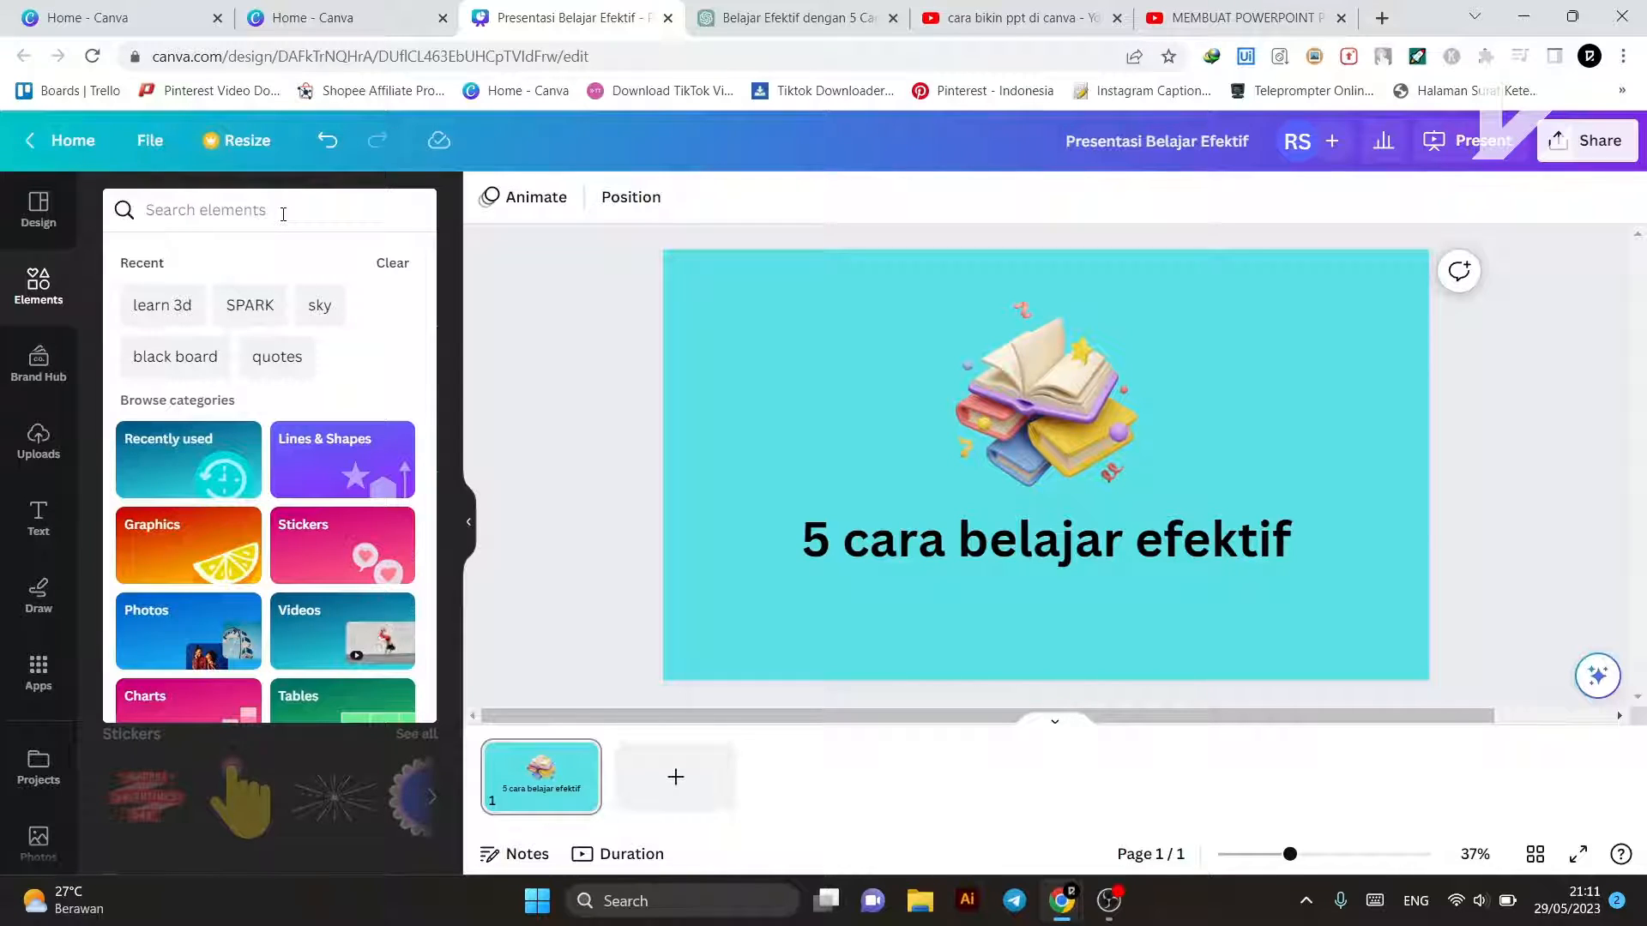
pyautogui.write('element')
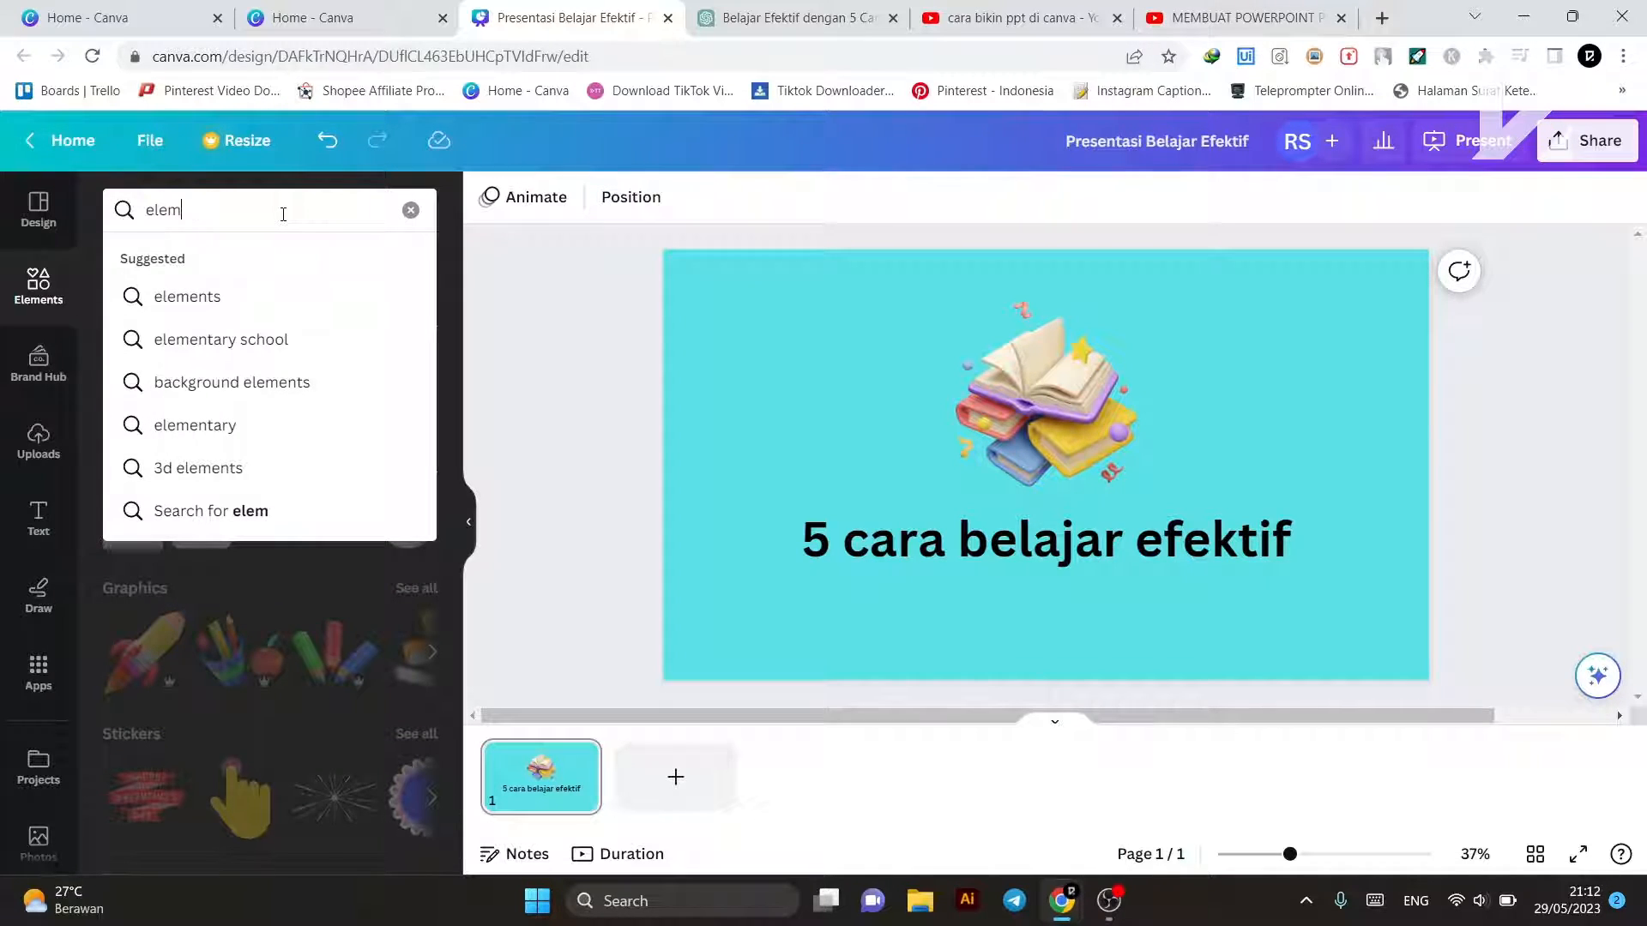
pyautogui.press('BackSpace')
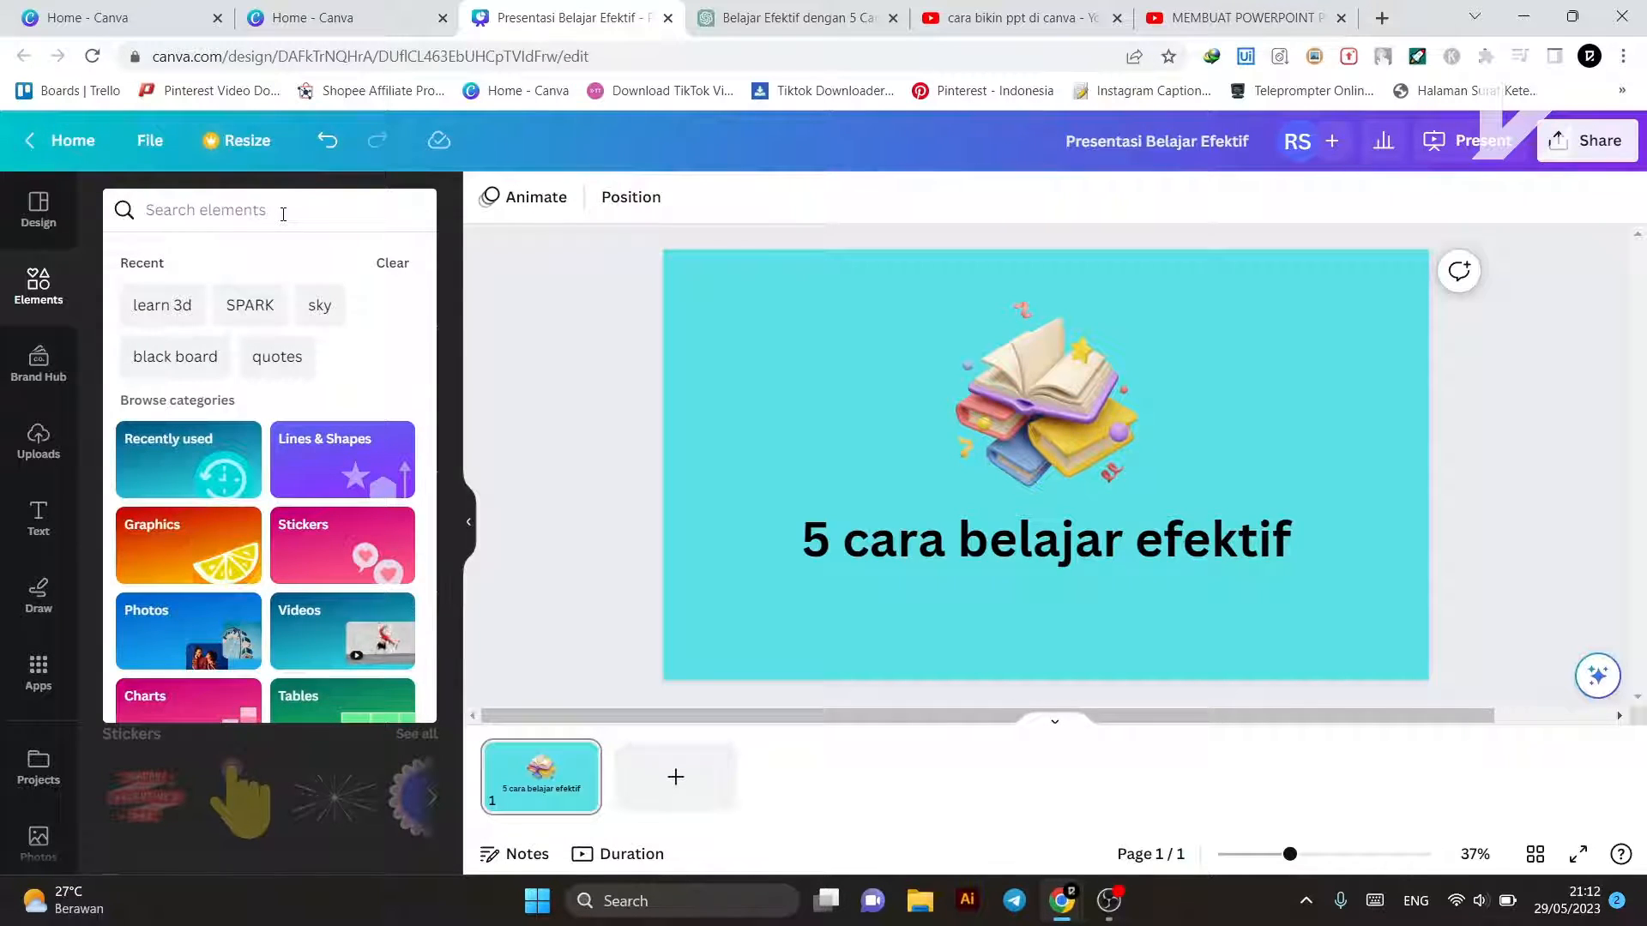
pyautogui.write('line')
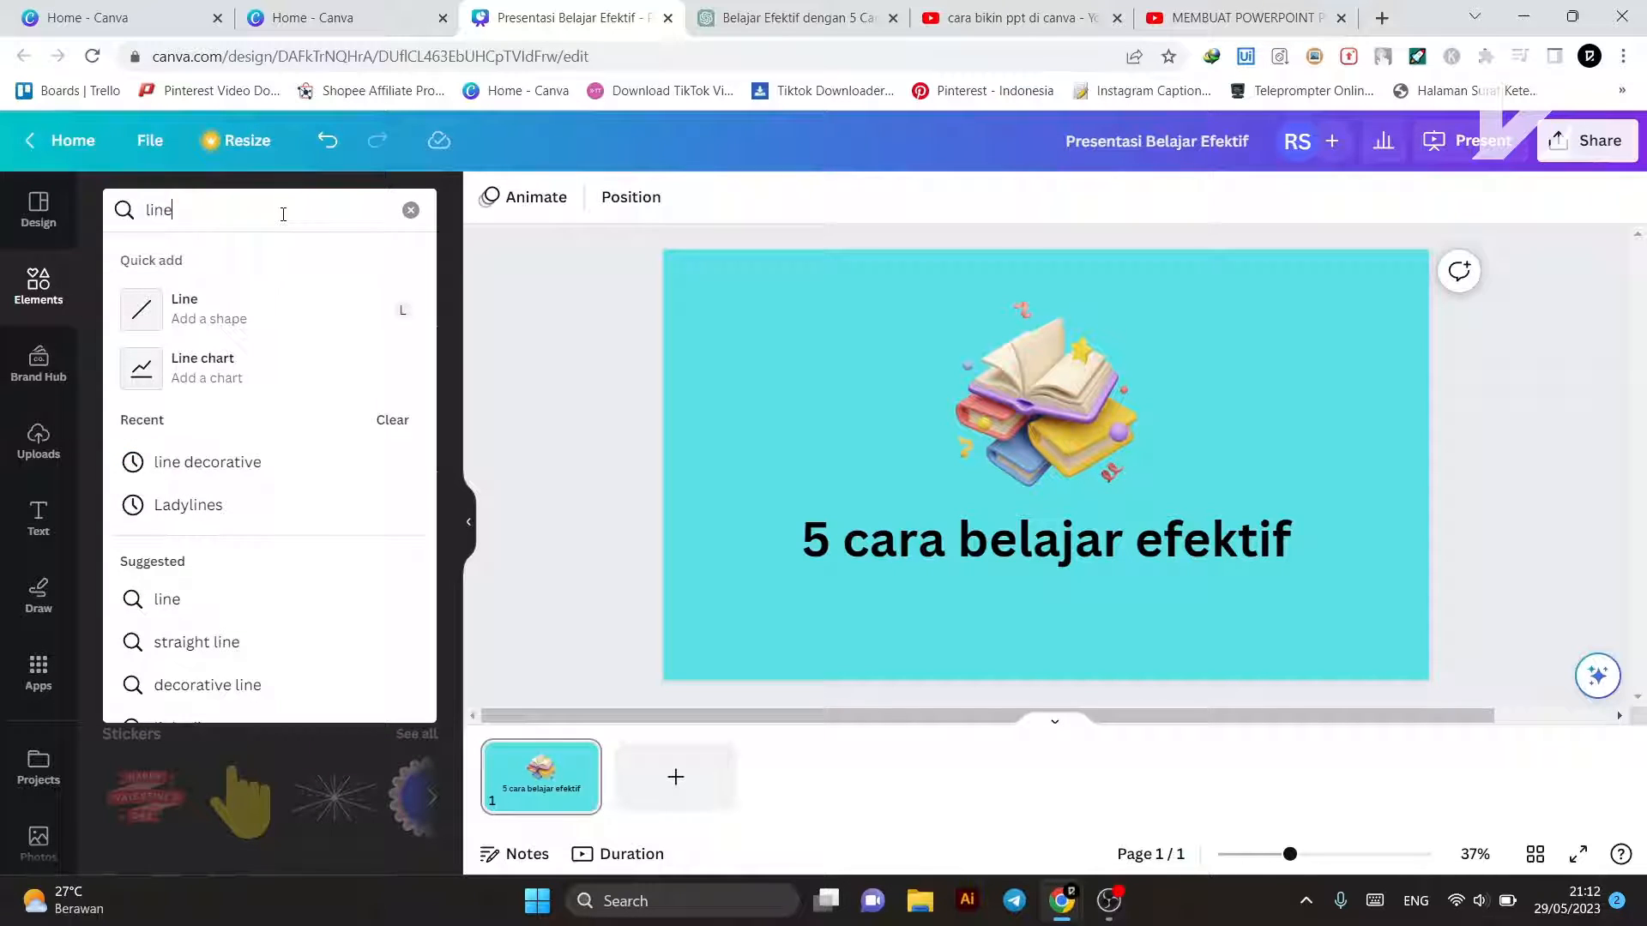
pyautogui.press('Return')
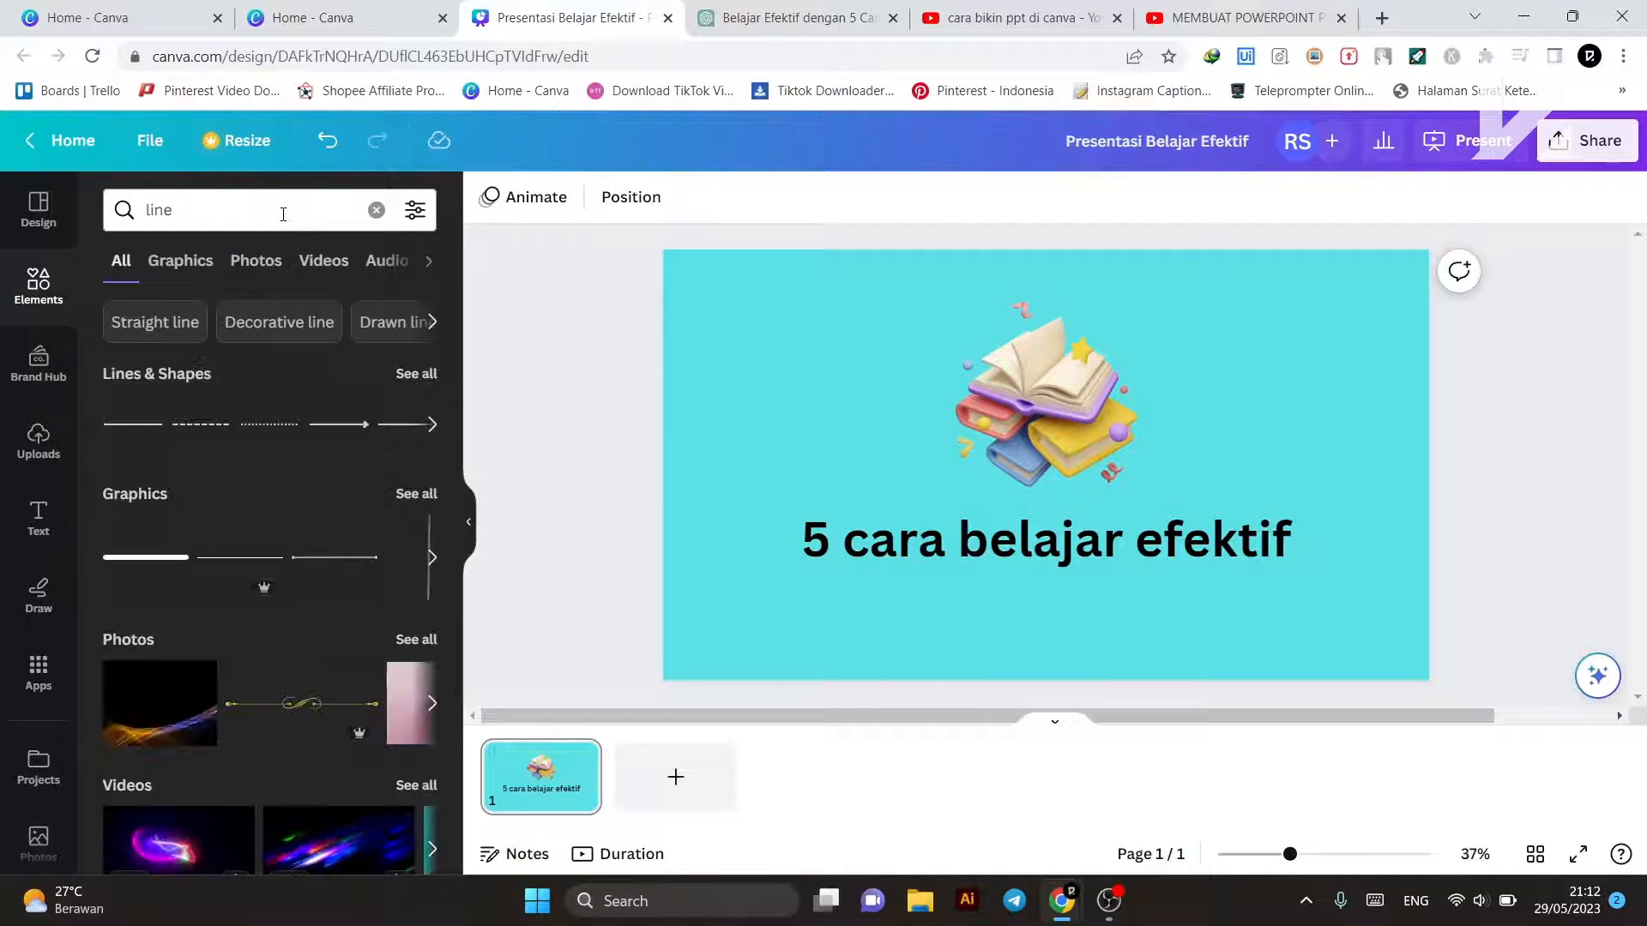
pyautogui.click(181, 257)
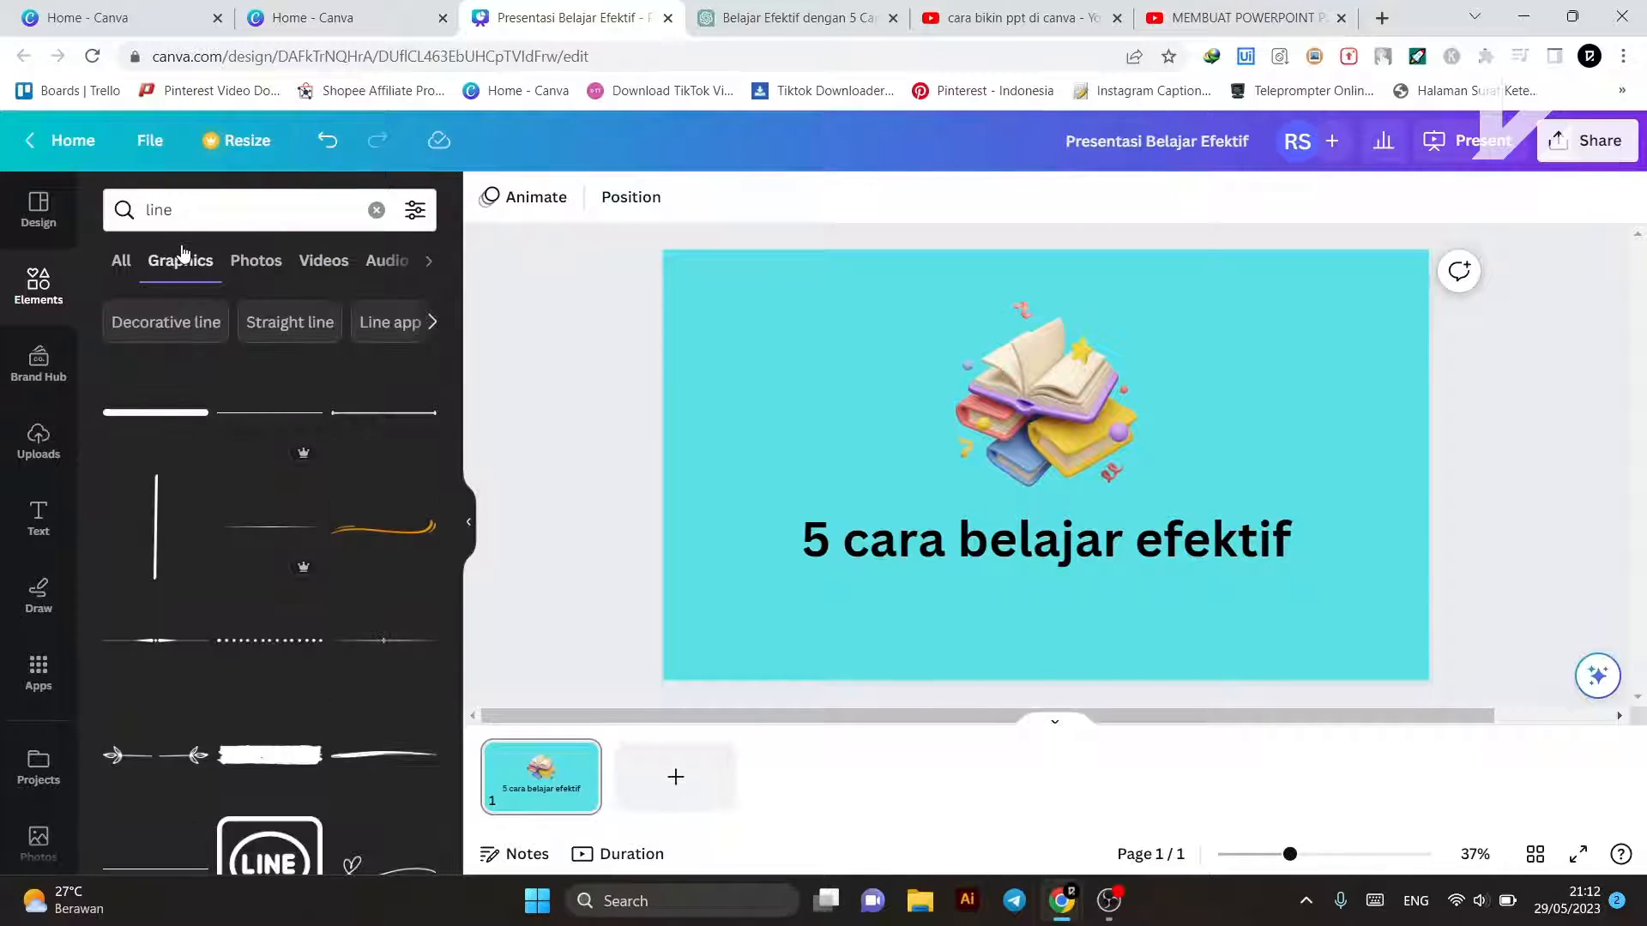
pyautogui.scroll(-6, 235, 573)
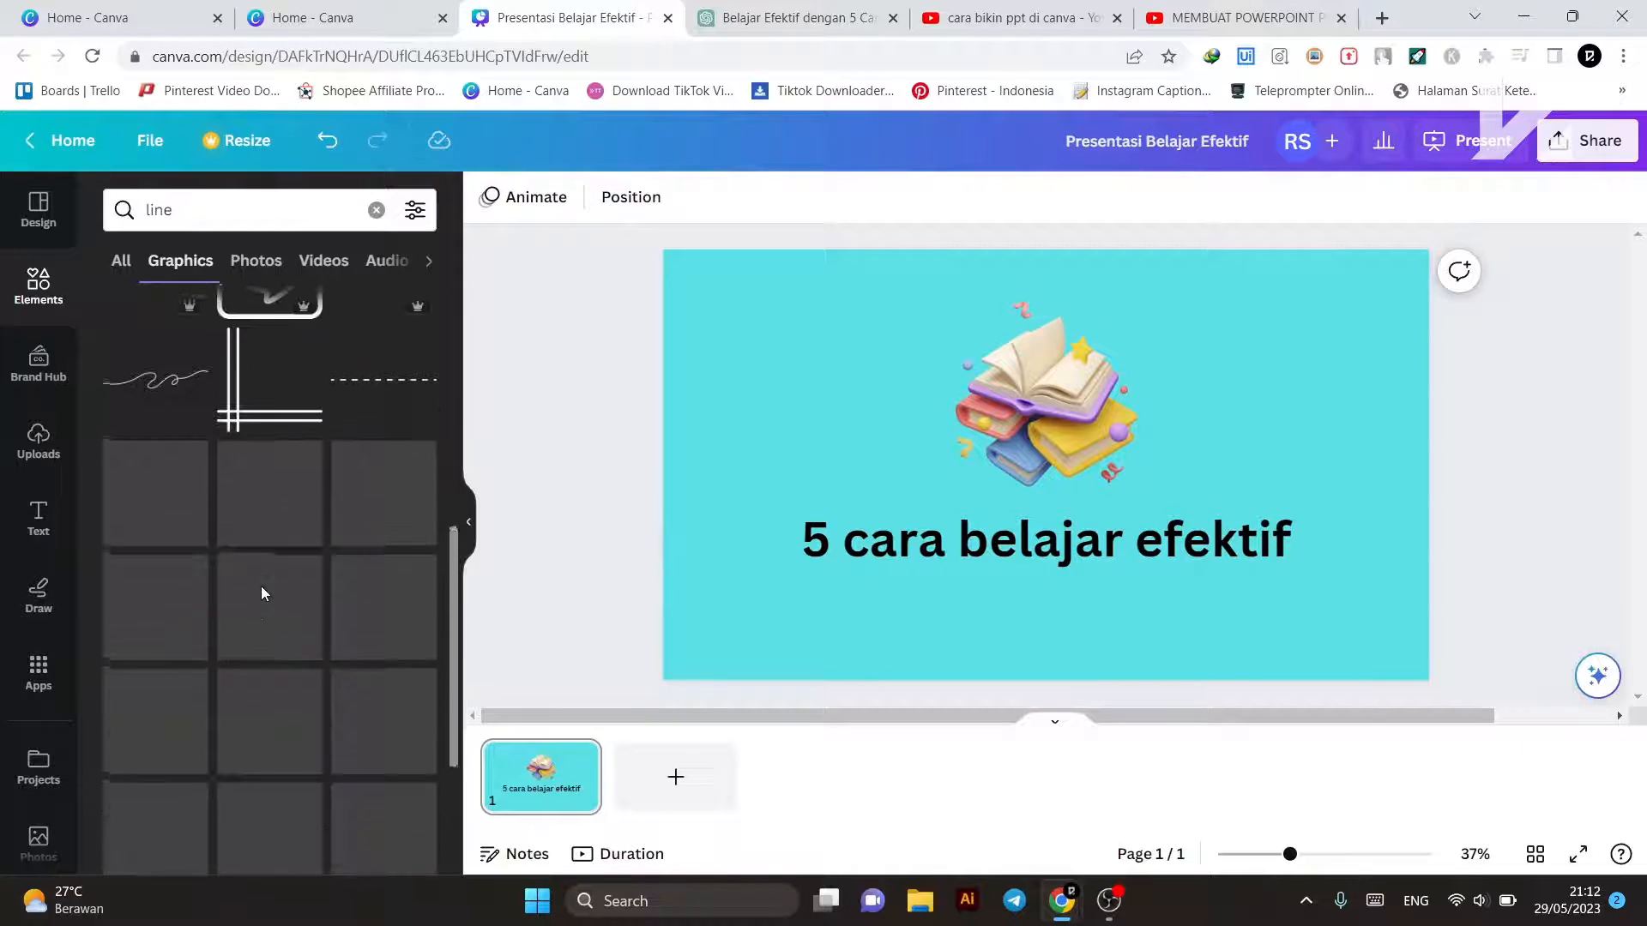
pyautogui.scroll(-8, 264, 591)
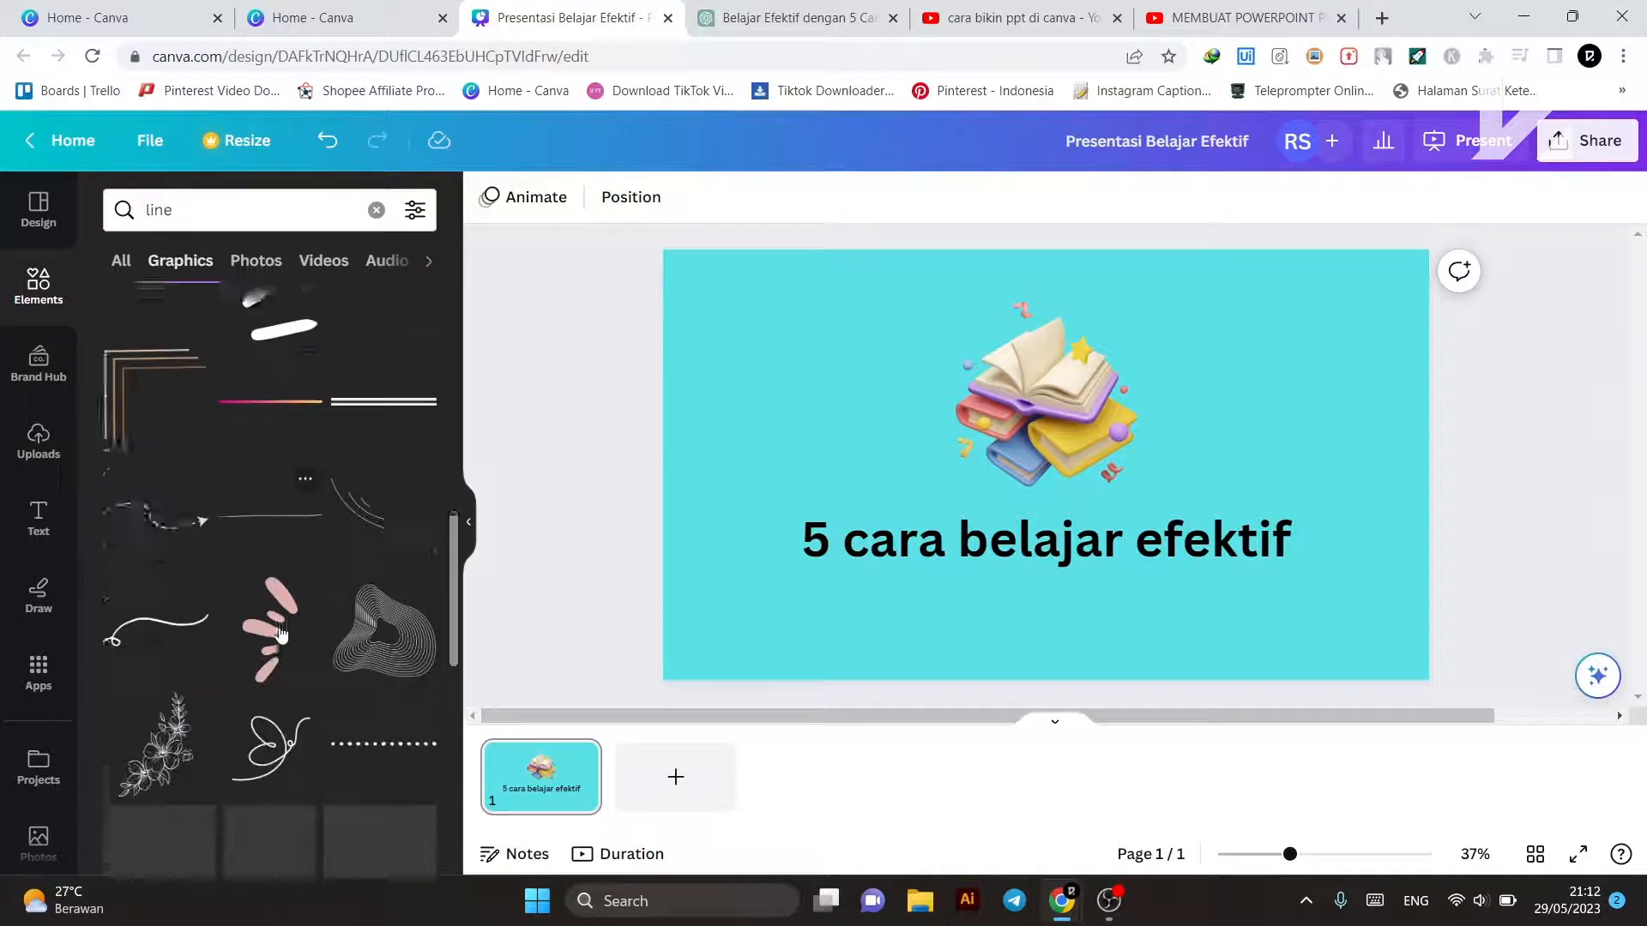
pyautogui.scroll(-8, 265, 656)
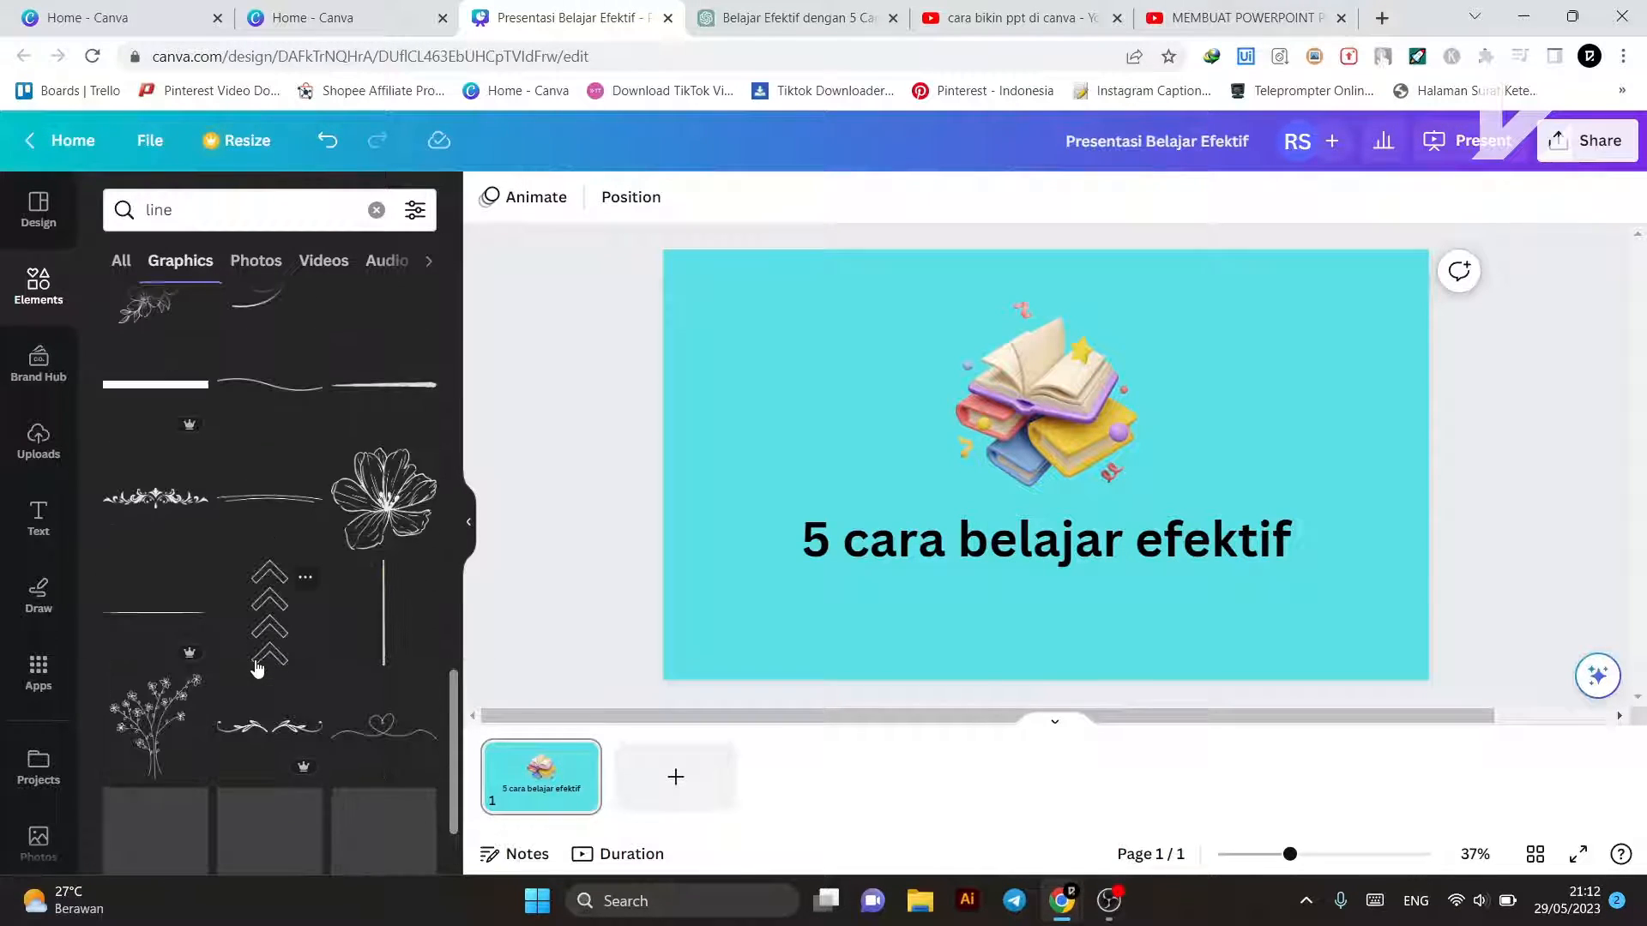
pyautogui.scroll(-5, 254, 660)
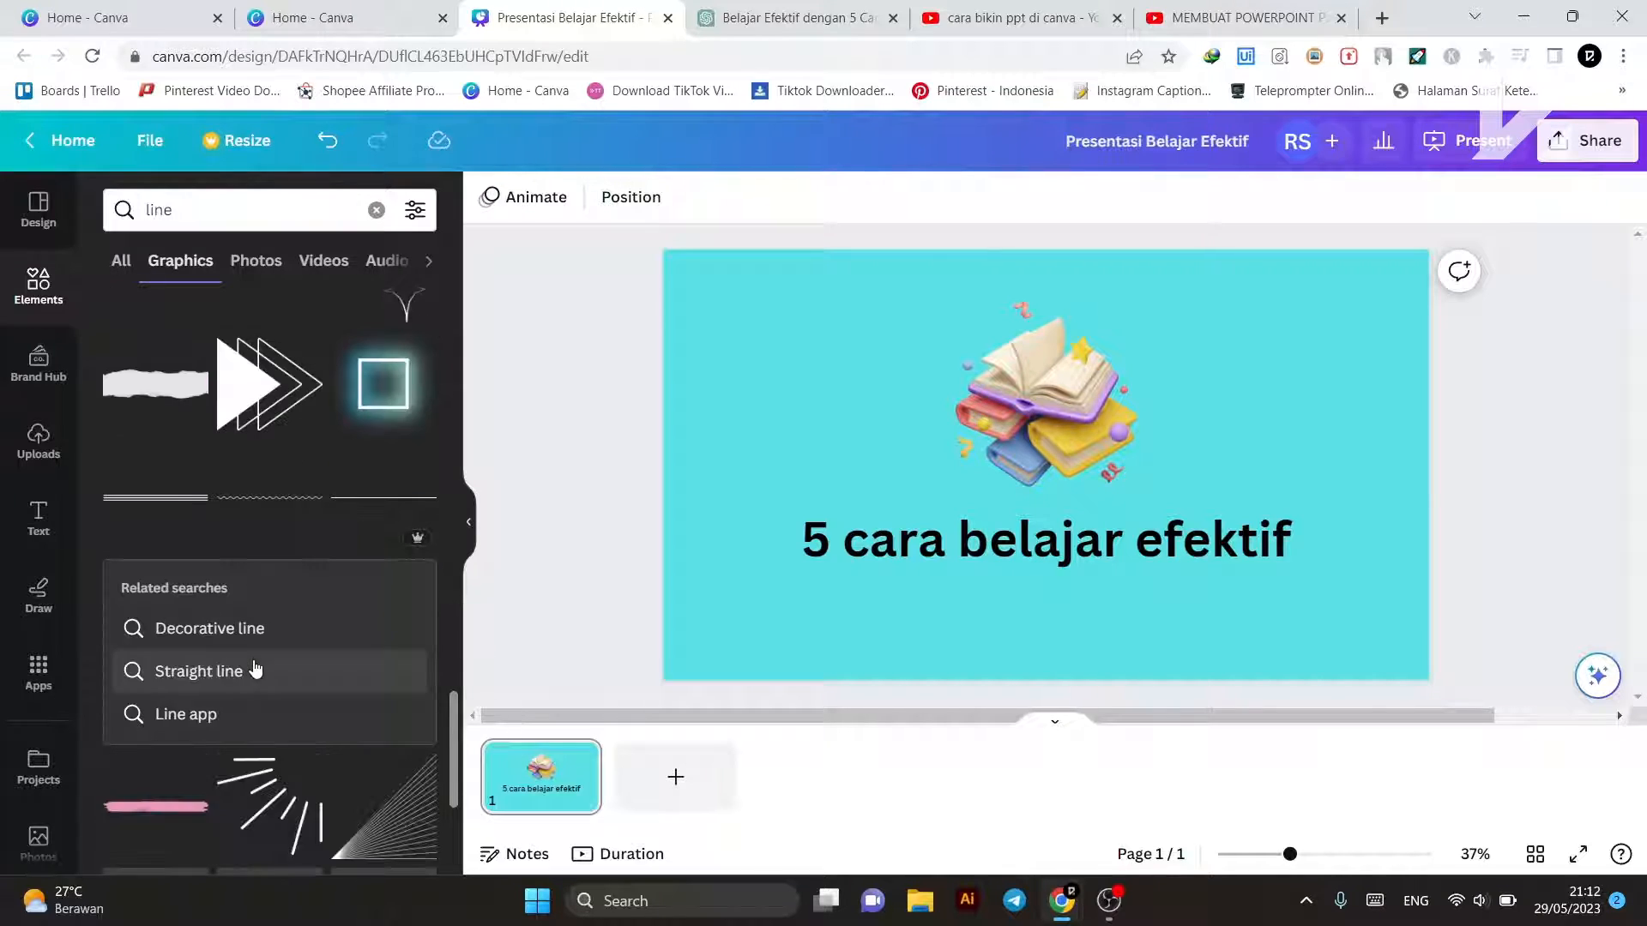
# Step: Find "blob" graphics through the Pink Abstract Line graphic's keywords and place the two-tone wavy corner shape in the slide's bottom-left corner
pyautogui.click(194, 441)
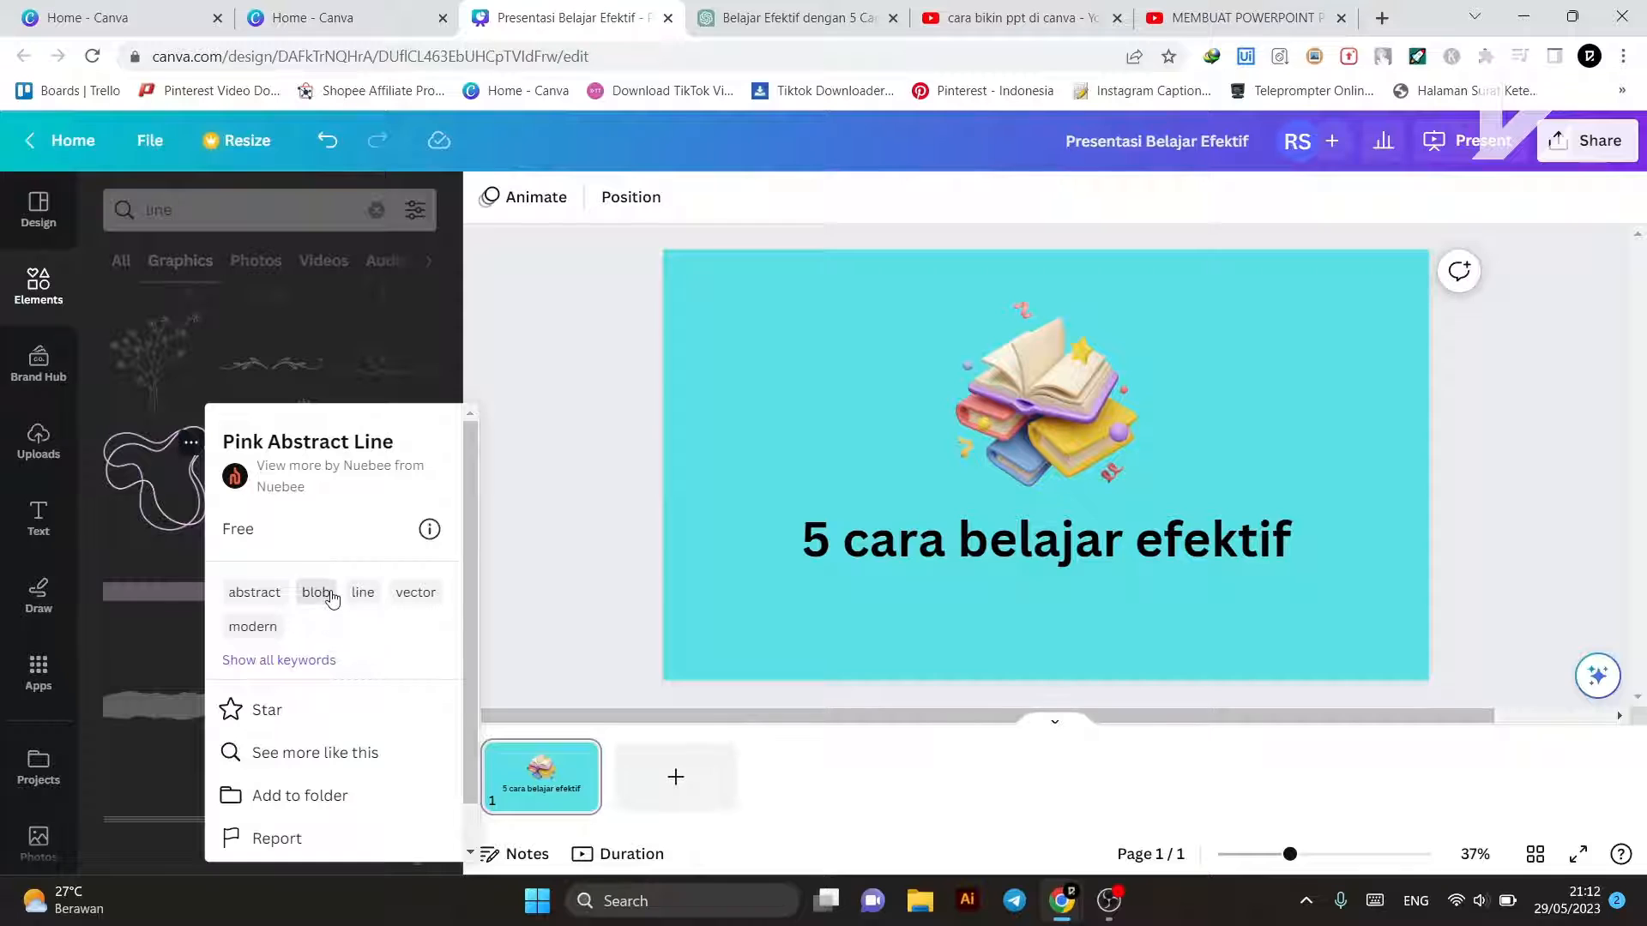
pyautogui.click(317, 592)
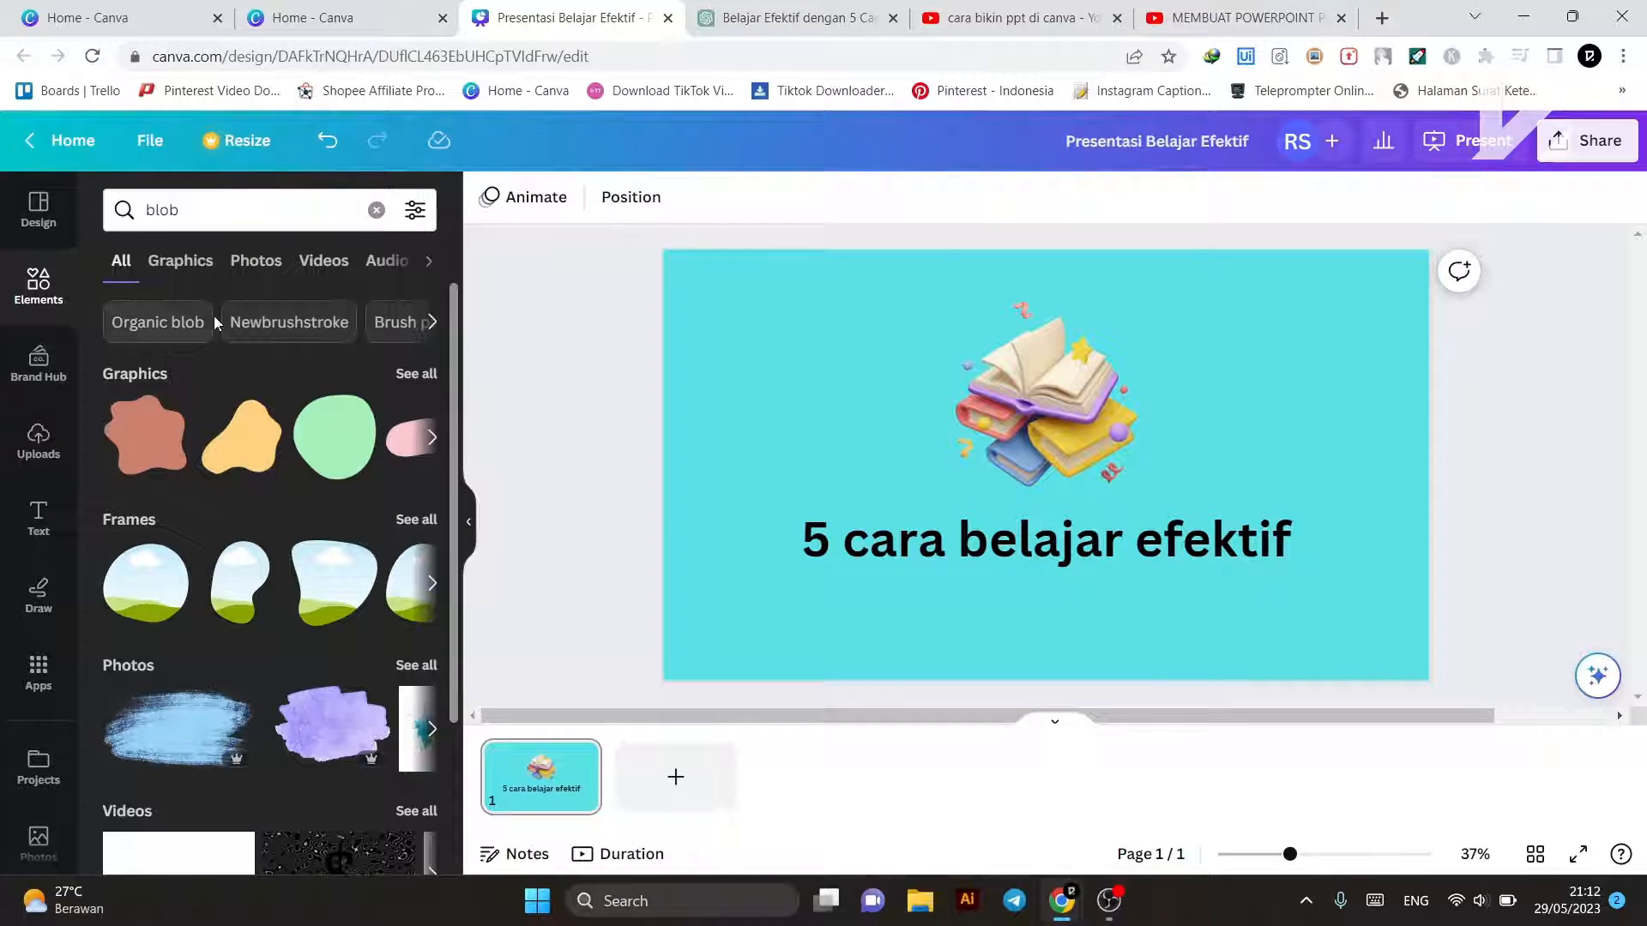
pyautogui.click(189, 266)
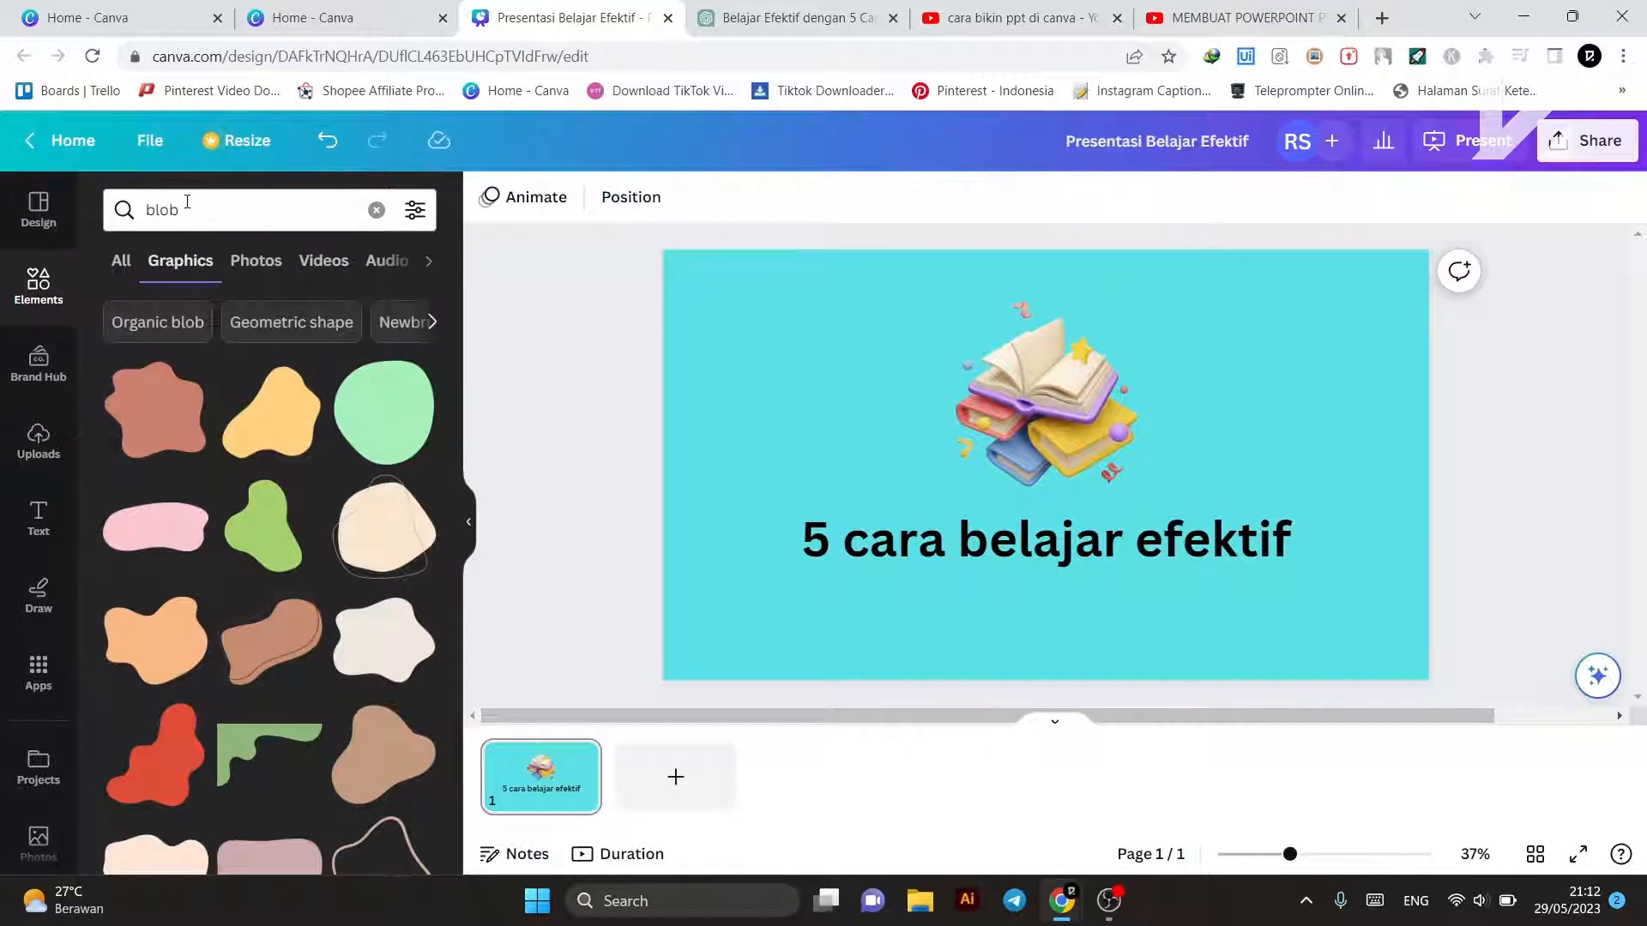
pyautogui.click(187, 201)
pyautogui.click(537, 253)
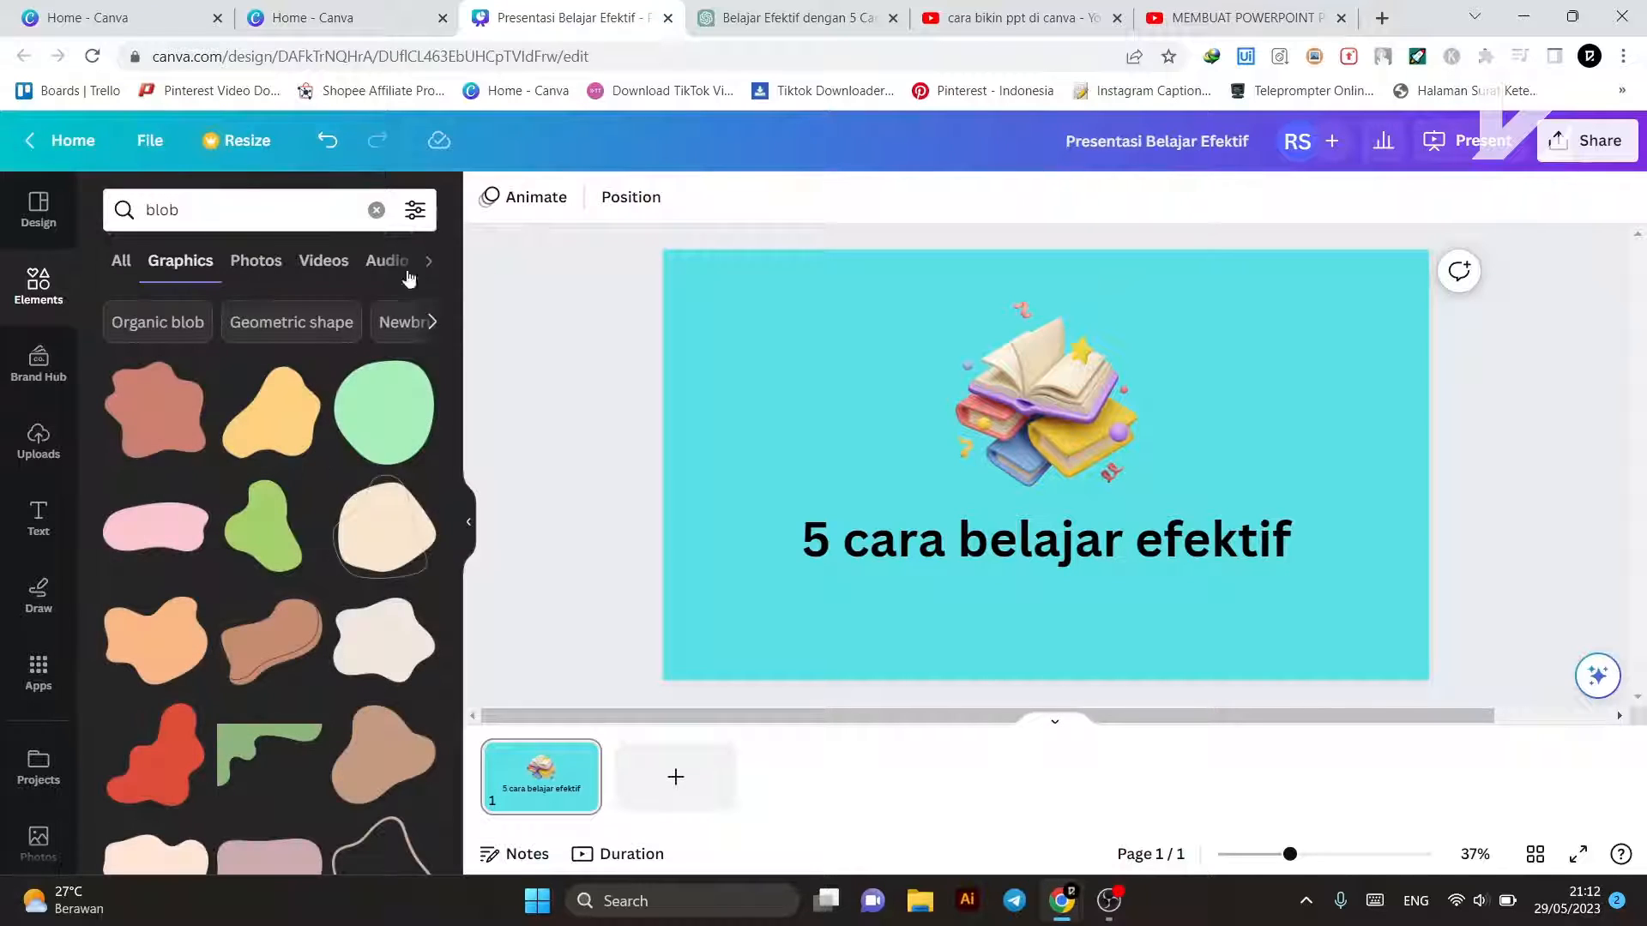
pyautogui.scroll(-10, 269, 661)
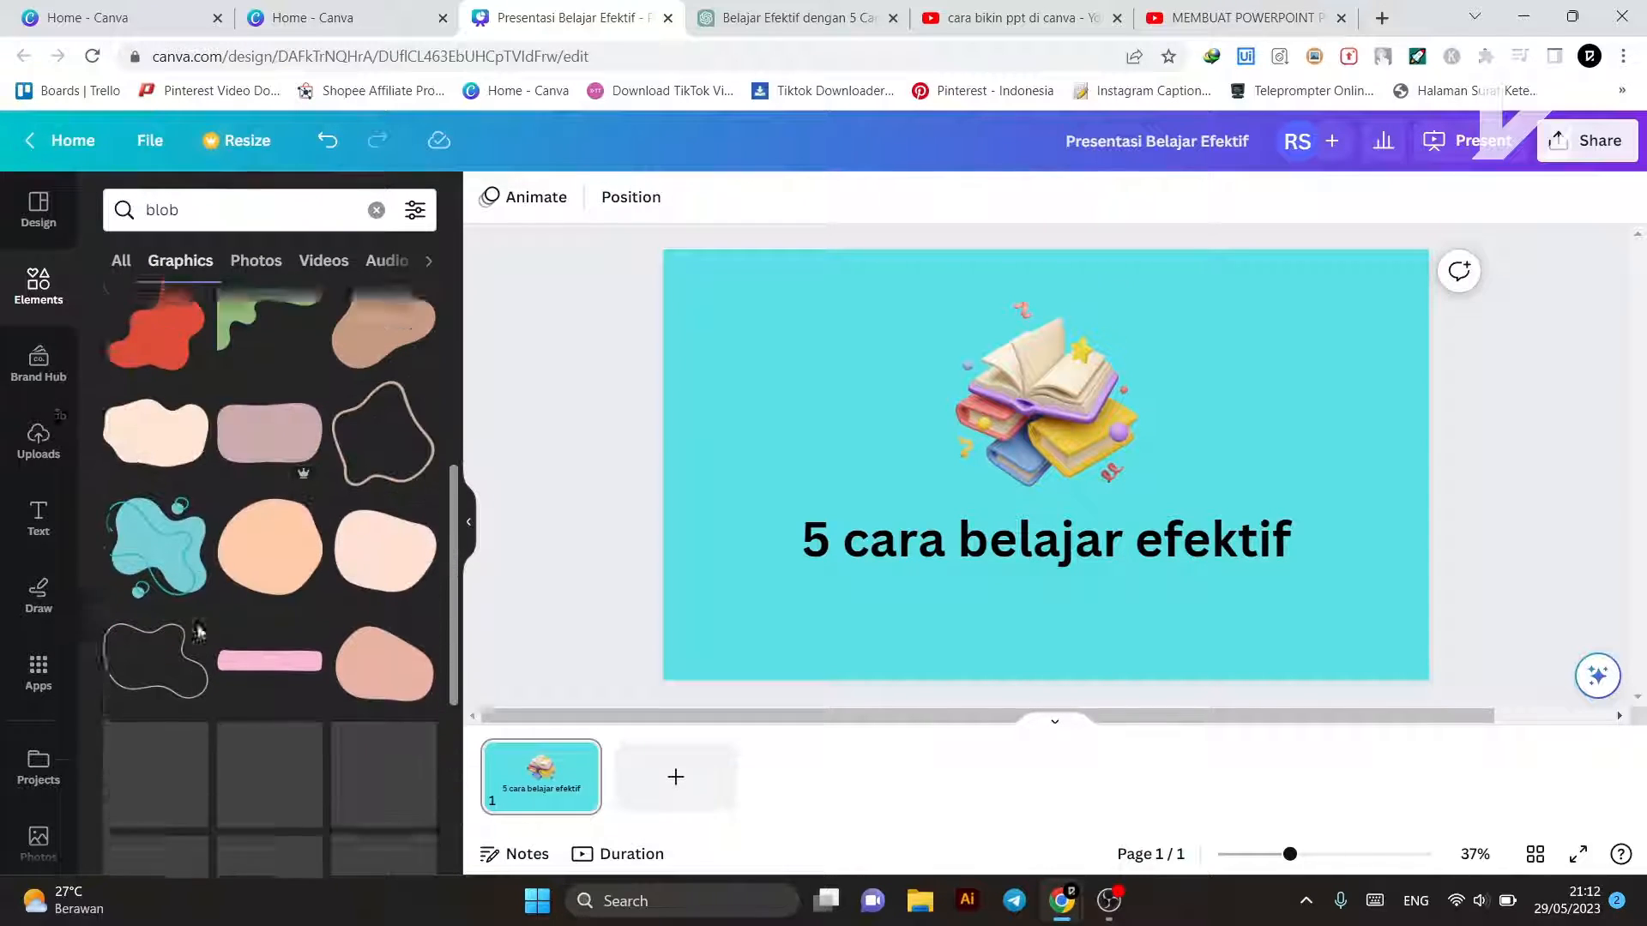
pyautogui.scroll(-5, 235, 633)
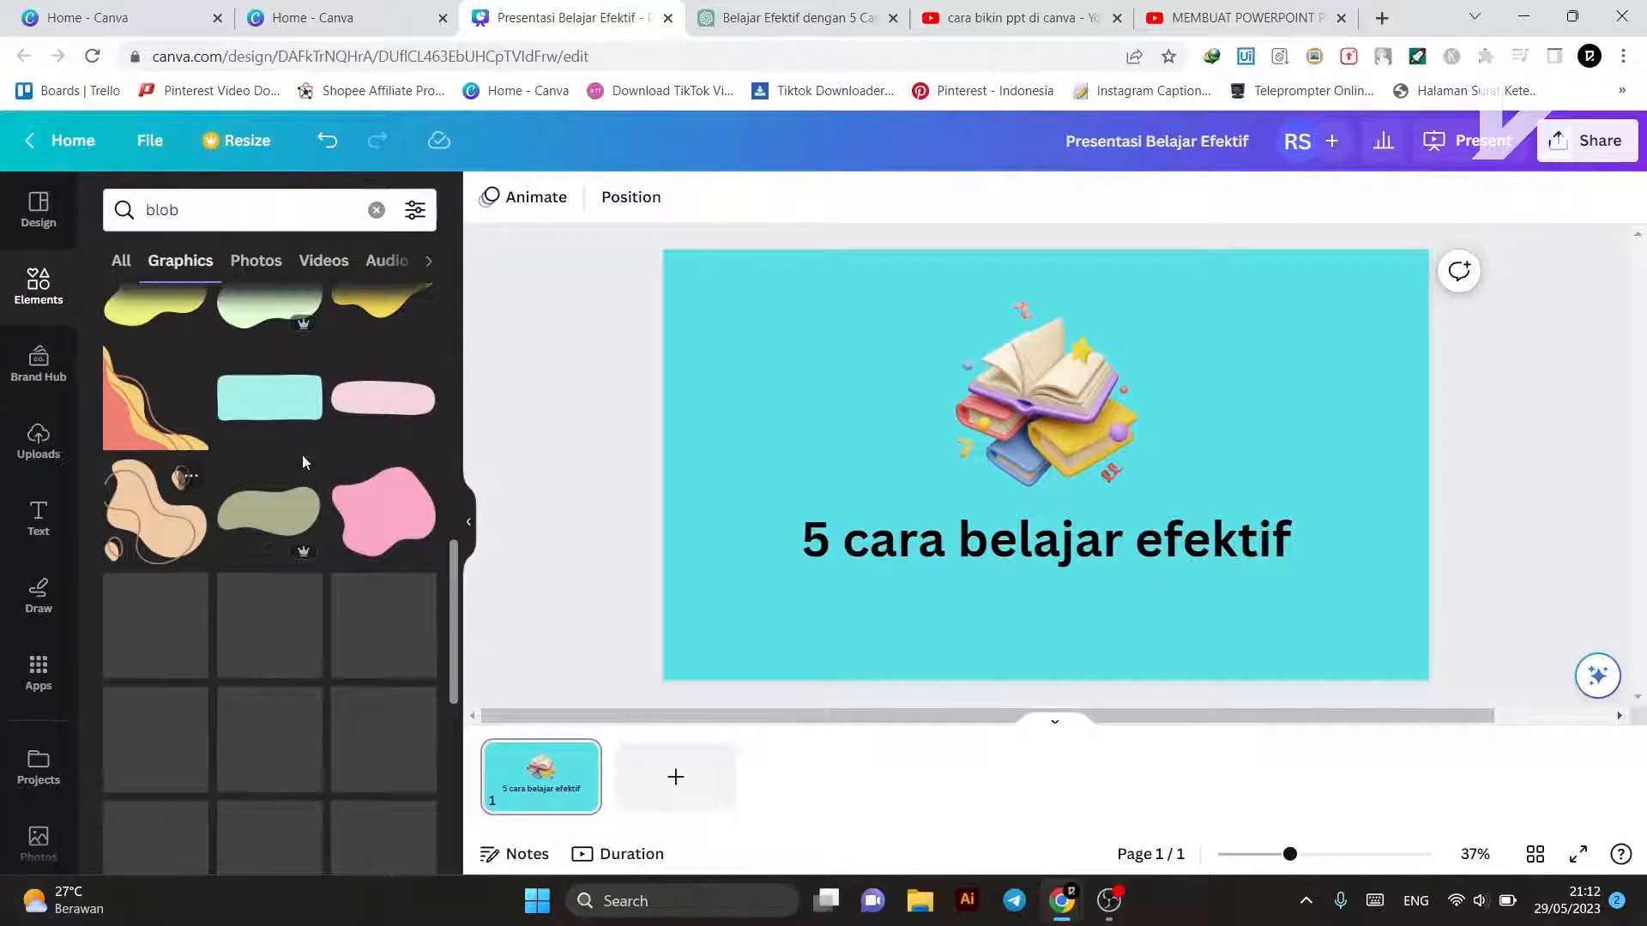
pyautogui.scroll(-5, 314, 632)
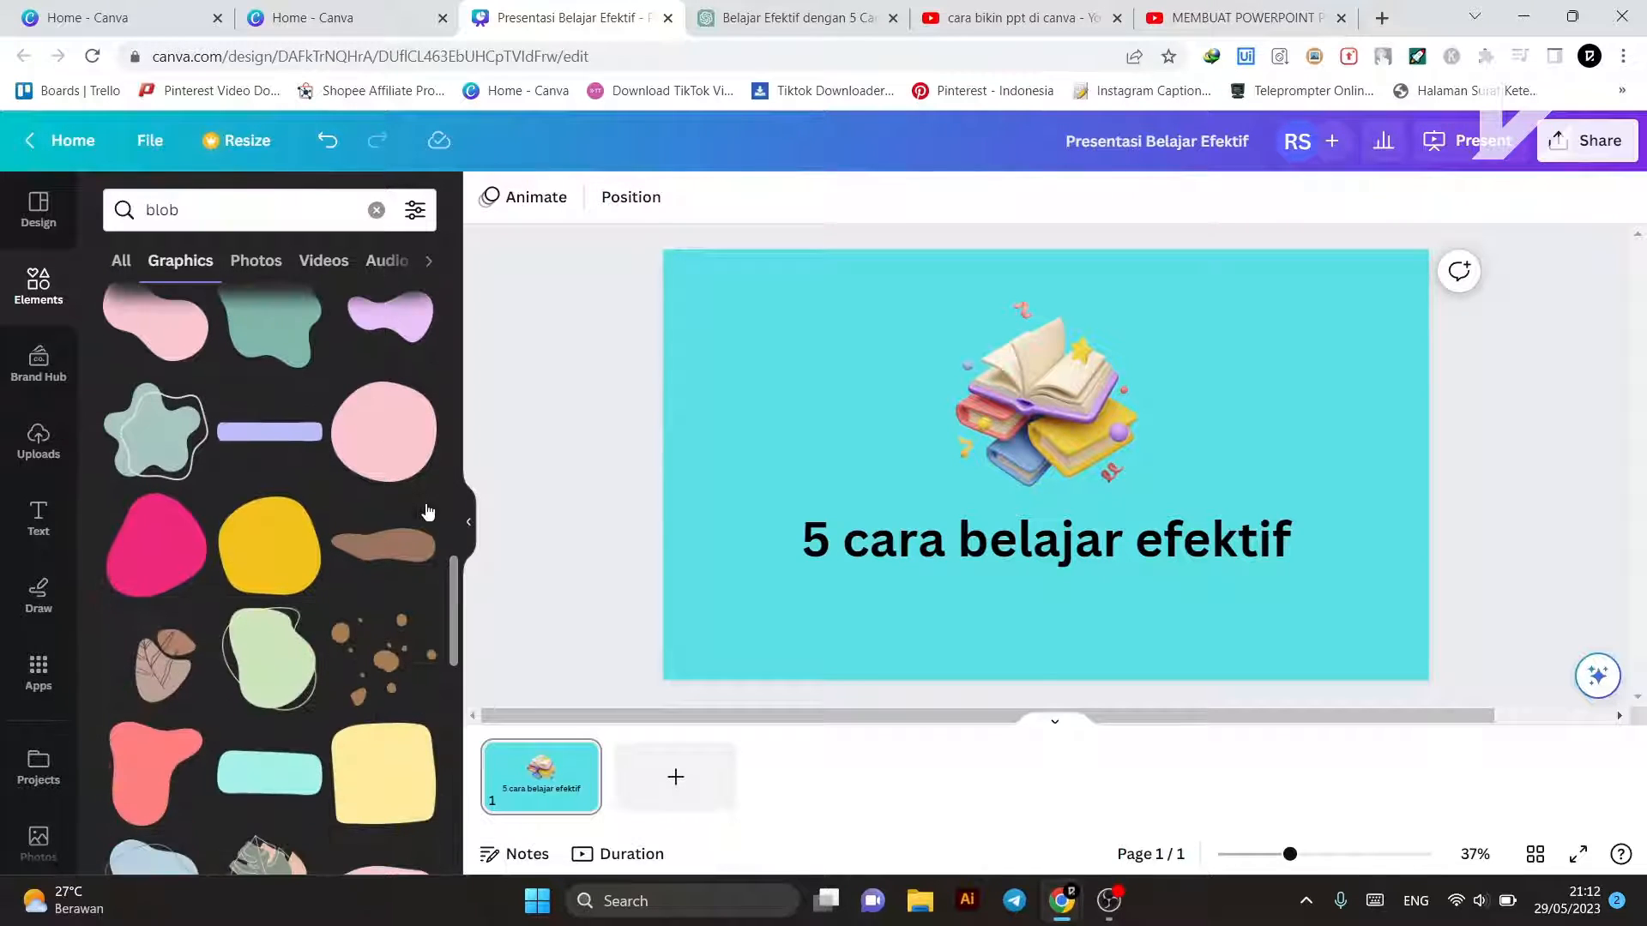
pyautogui.scroll(-10, 371, 600)
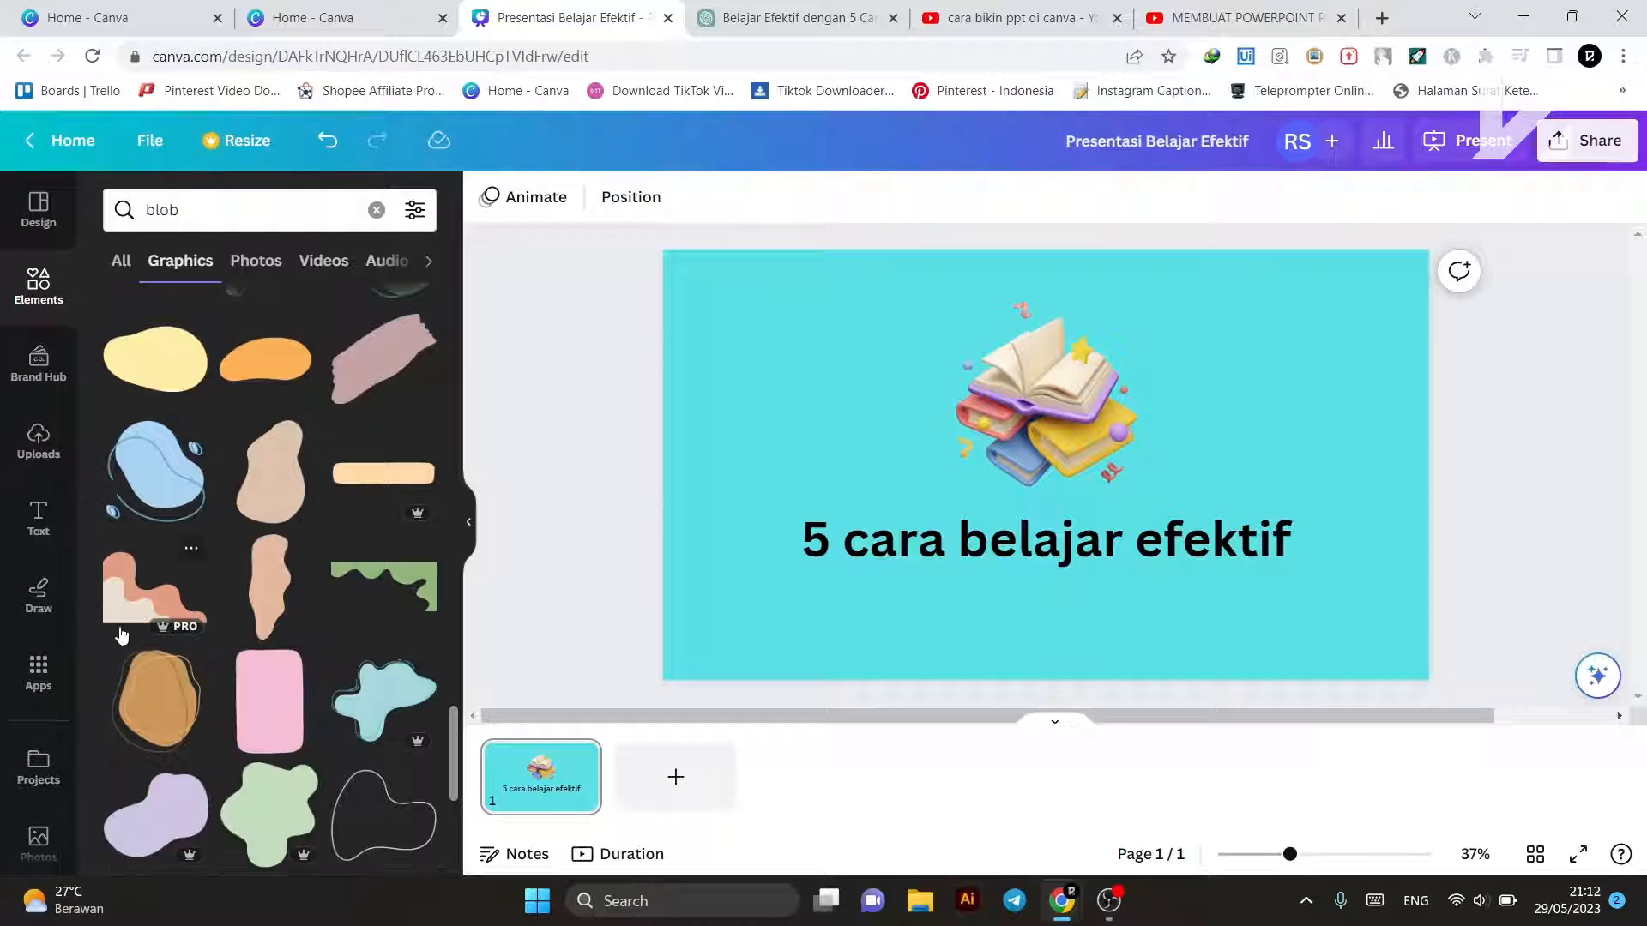
pyautogui.click(163, 598)
pyautogui.moveTo(986, 481); pyautogui.dragTo(728, 610)
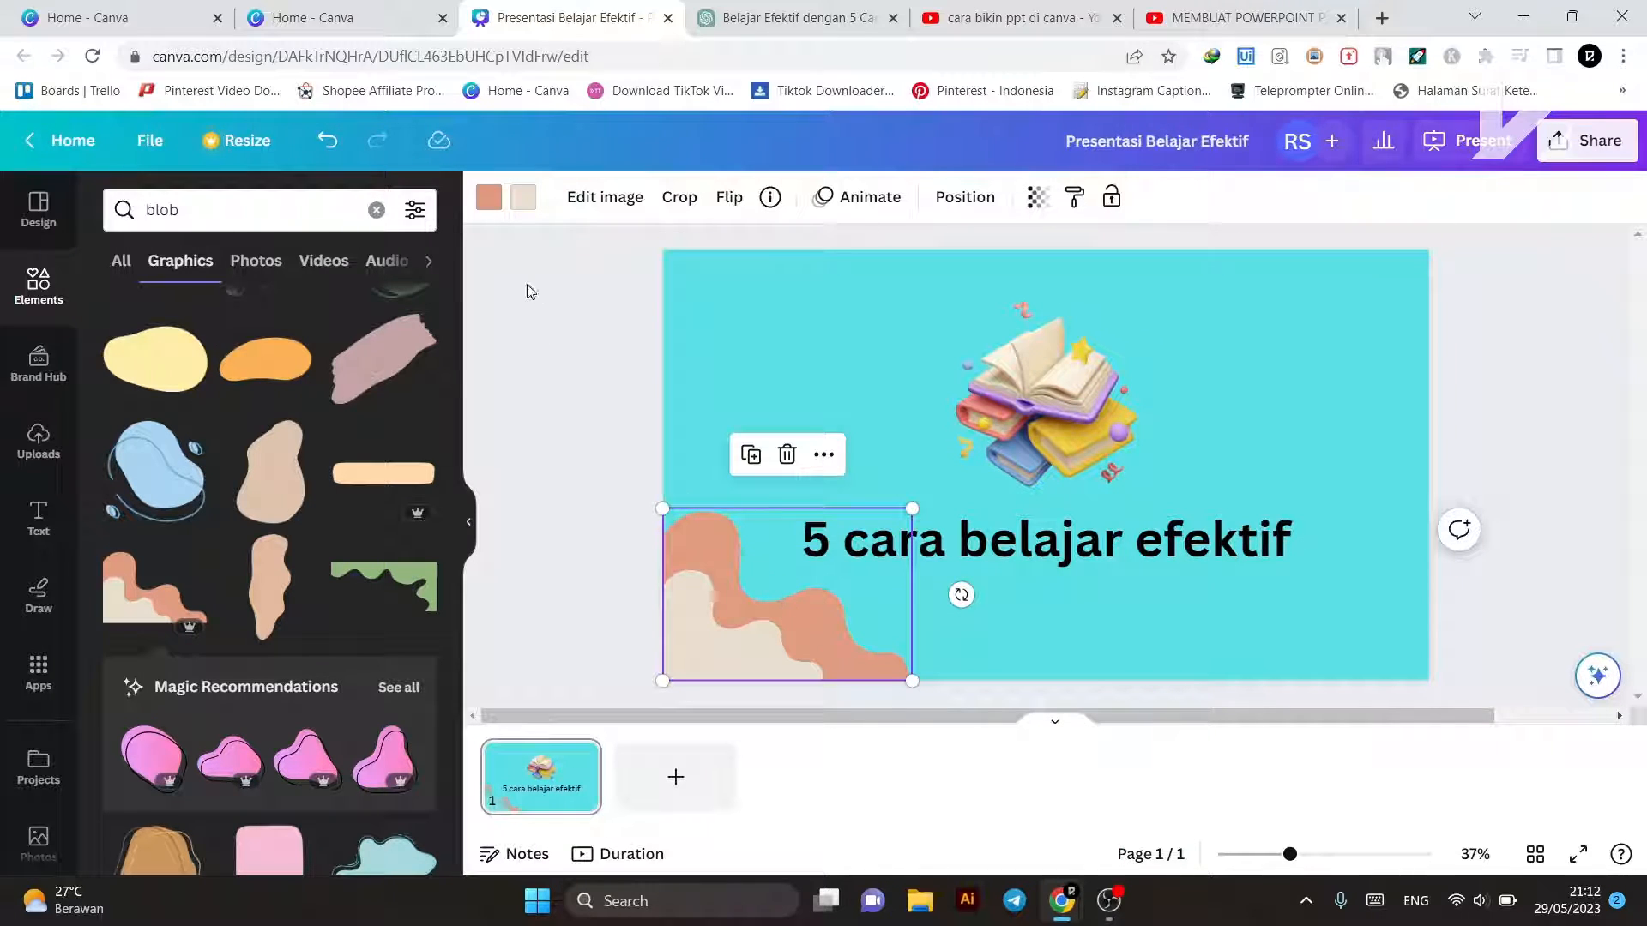
# Step: Recolour the outer, orange wave of the corner shape to teal #24897D
pyautogui.click(486, 199)
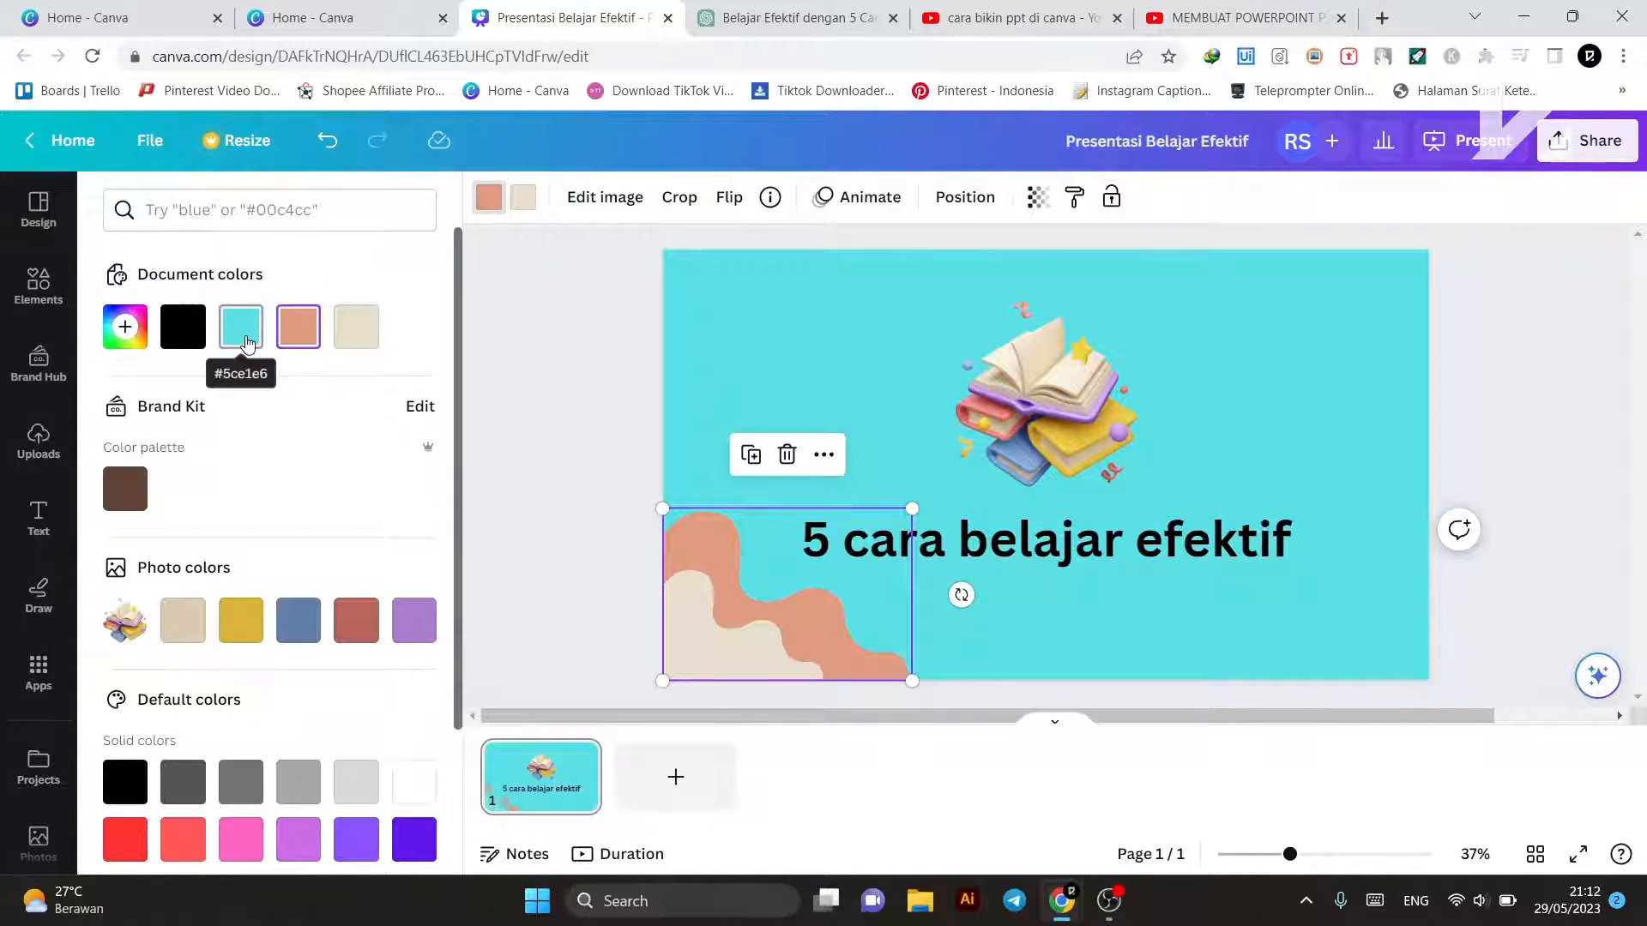
pyautogui.click(125, 327)
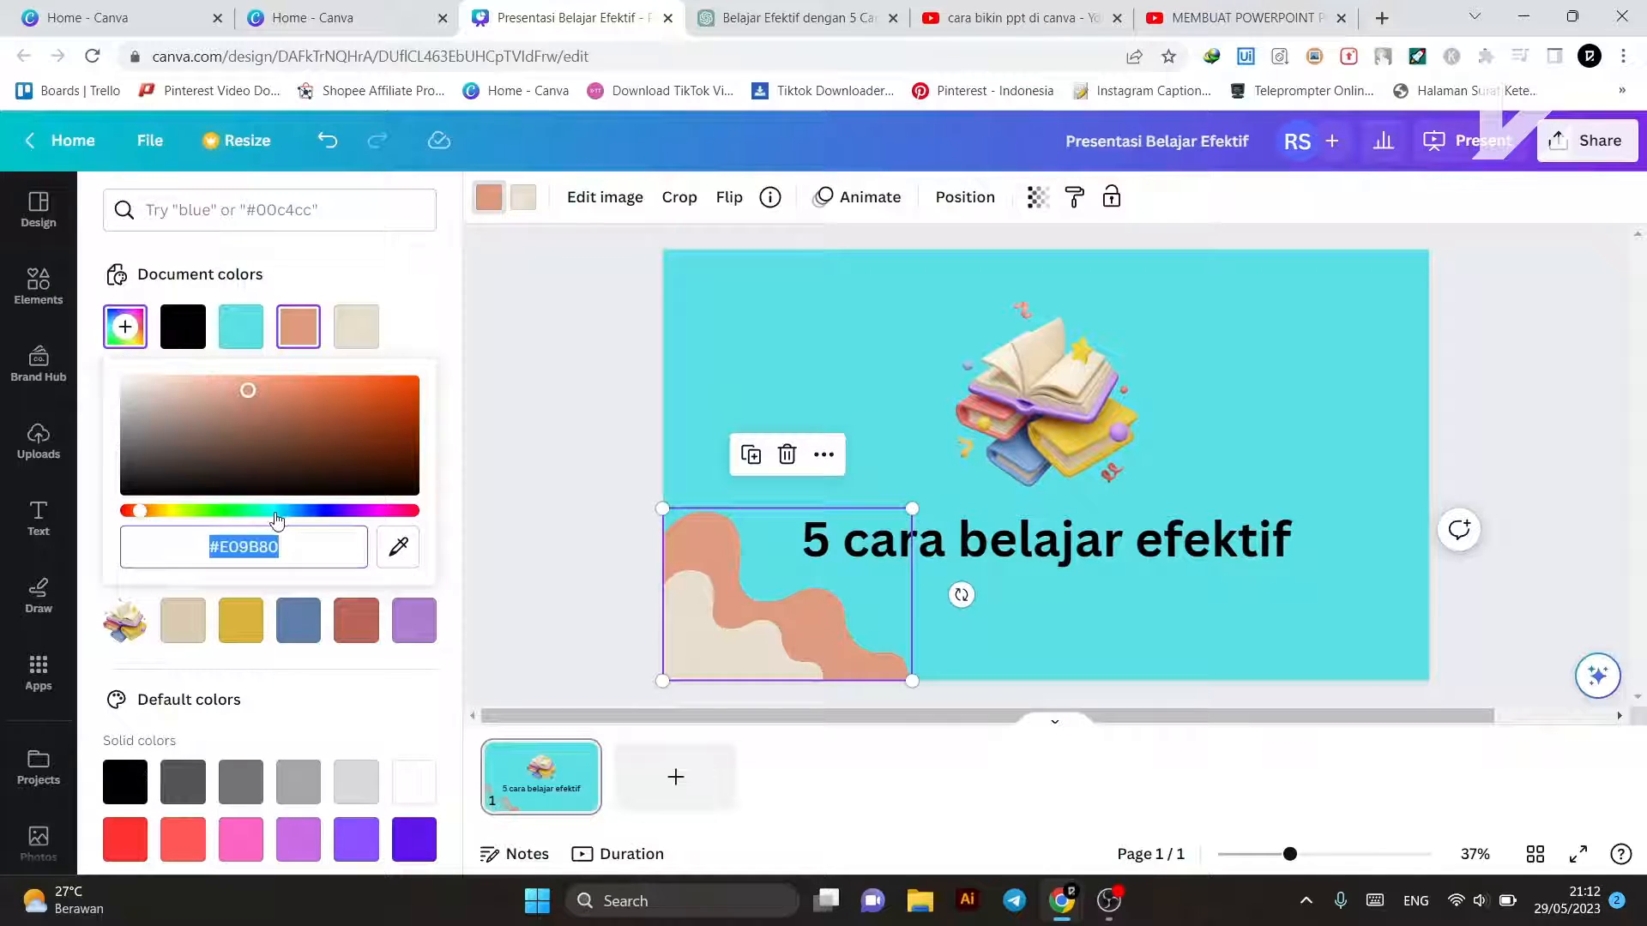
pyautogui.moveTo(273, 512); pyautogui.dragTo(249, 511)
pyautogui.click(249, 418)
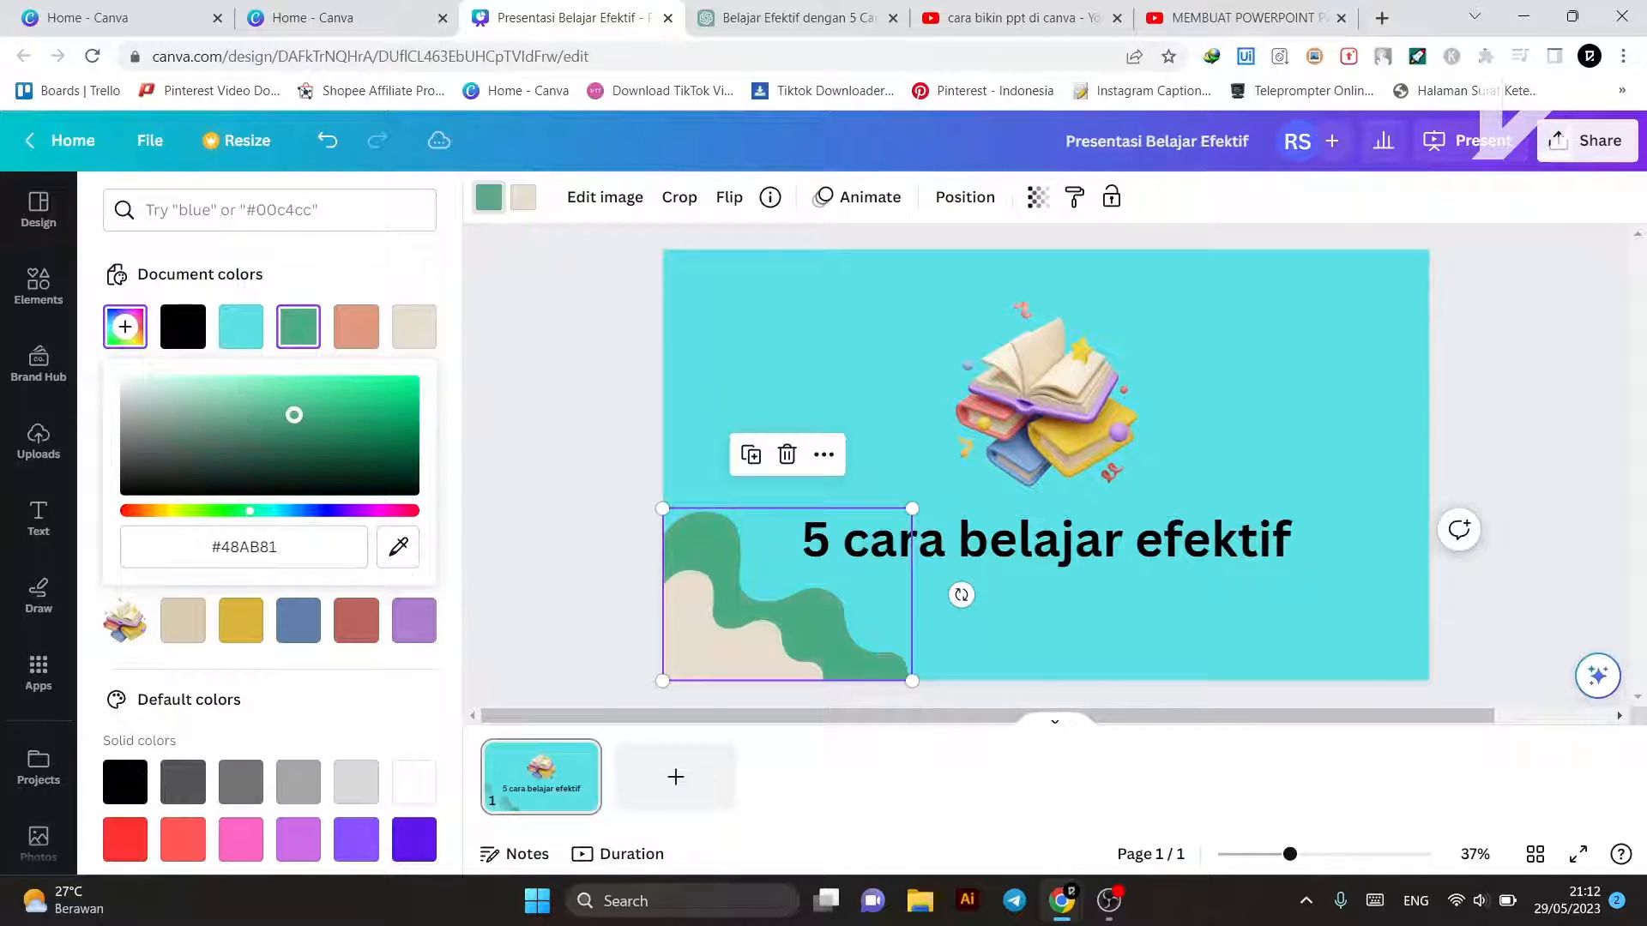
pyautogui.moveTo(294, 415); pyautogui.dragTo(341, 431)
pyautogui.click(264, 515)
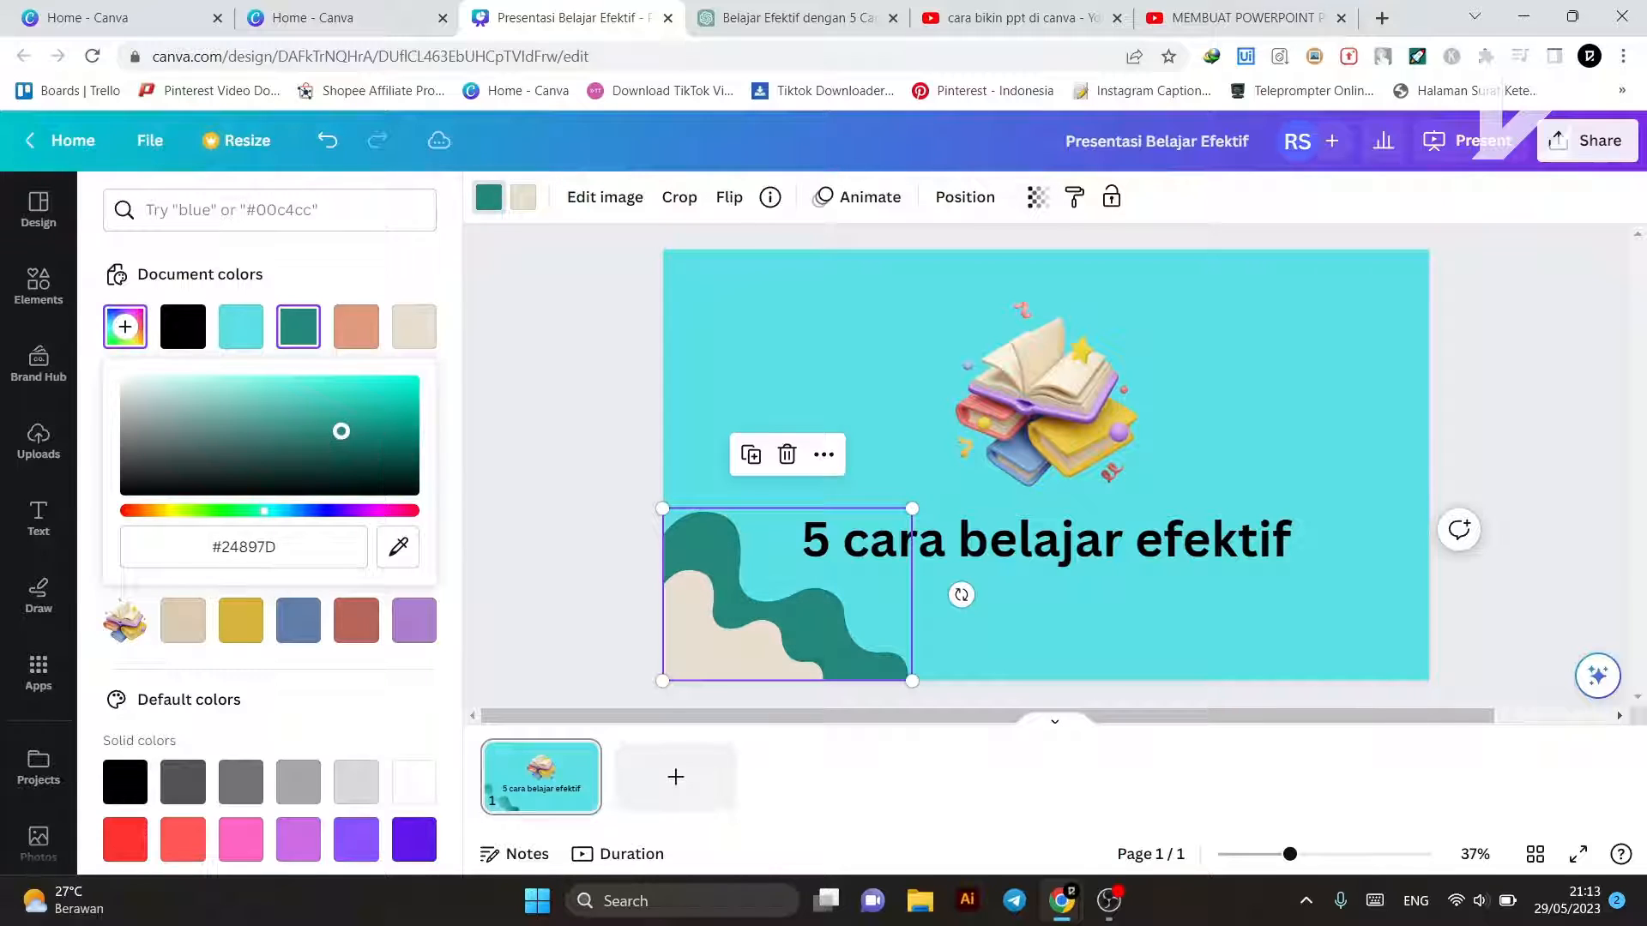
pyautogui.click(684, 633)
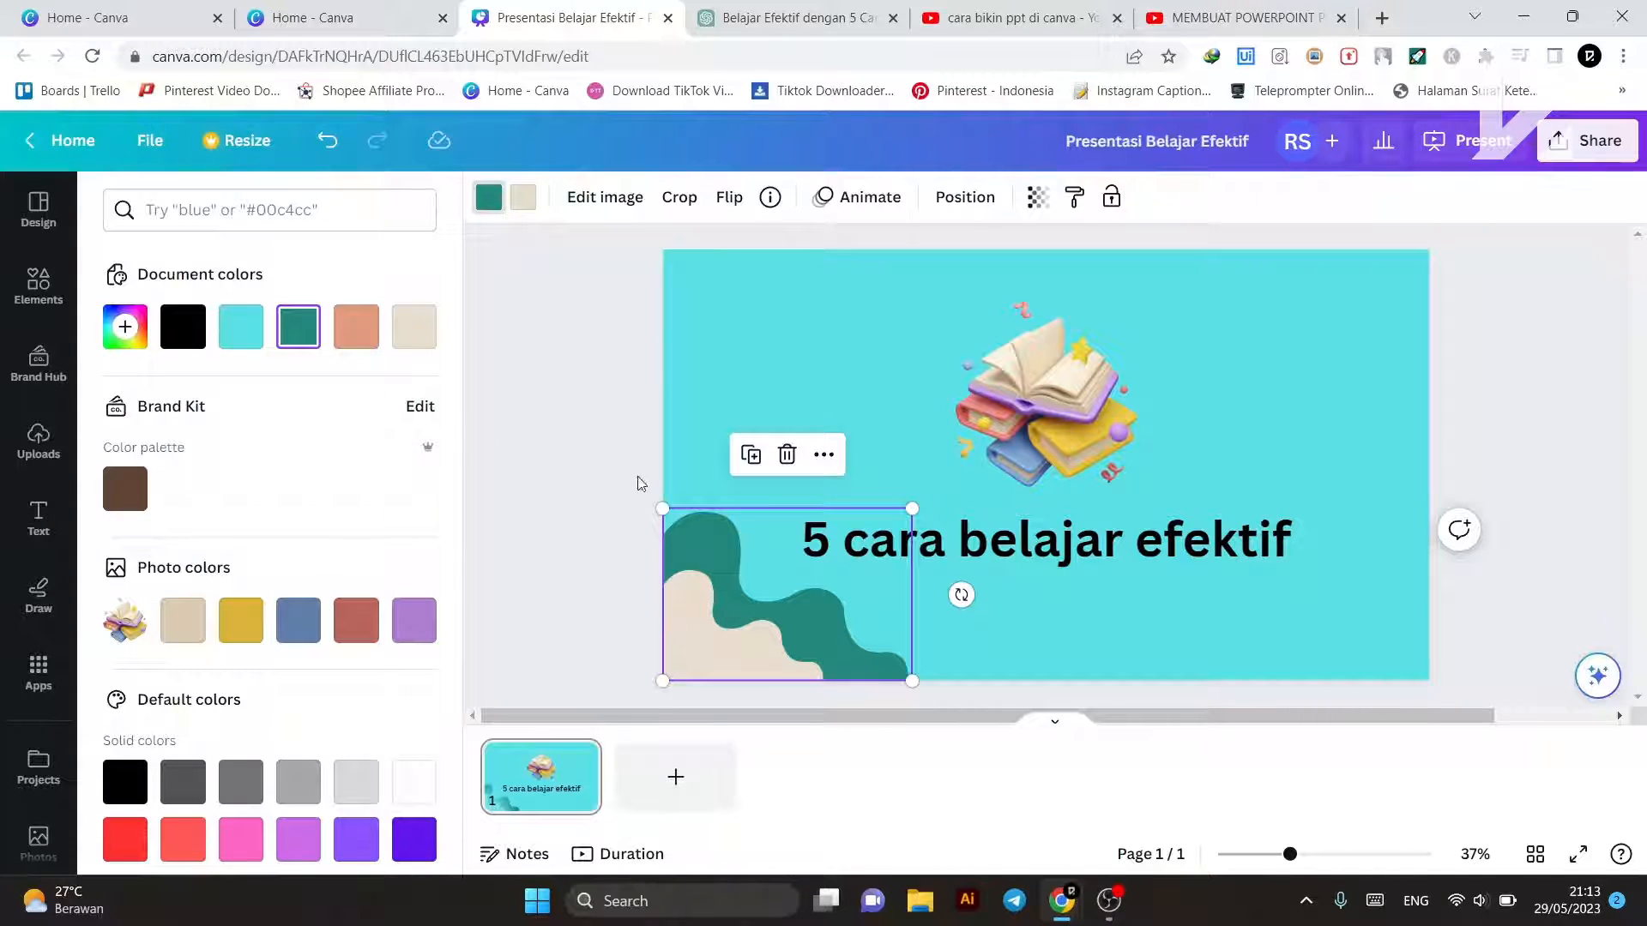
# Step: Recolour the inner, beige wave of the corner shape to dark teal #23585B
pyautogui.click(530, 198)
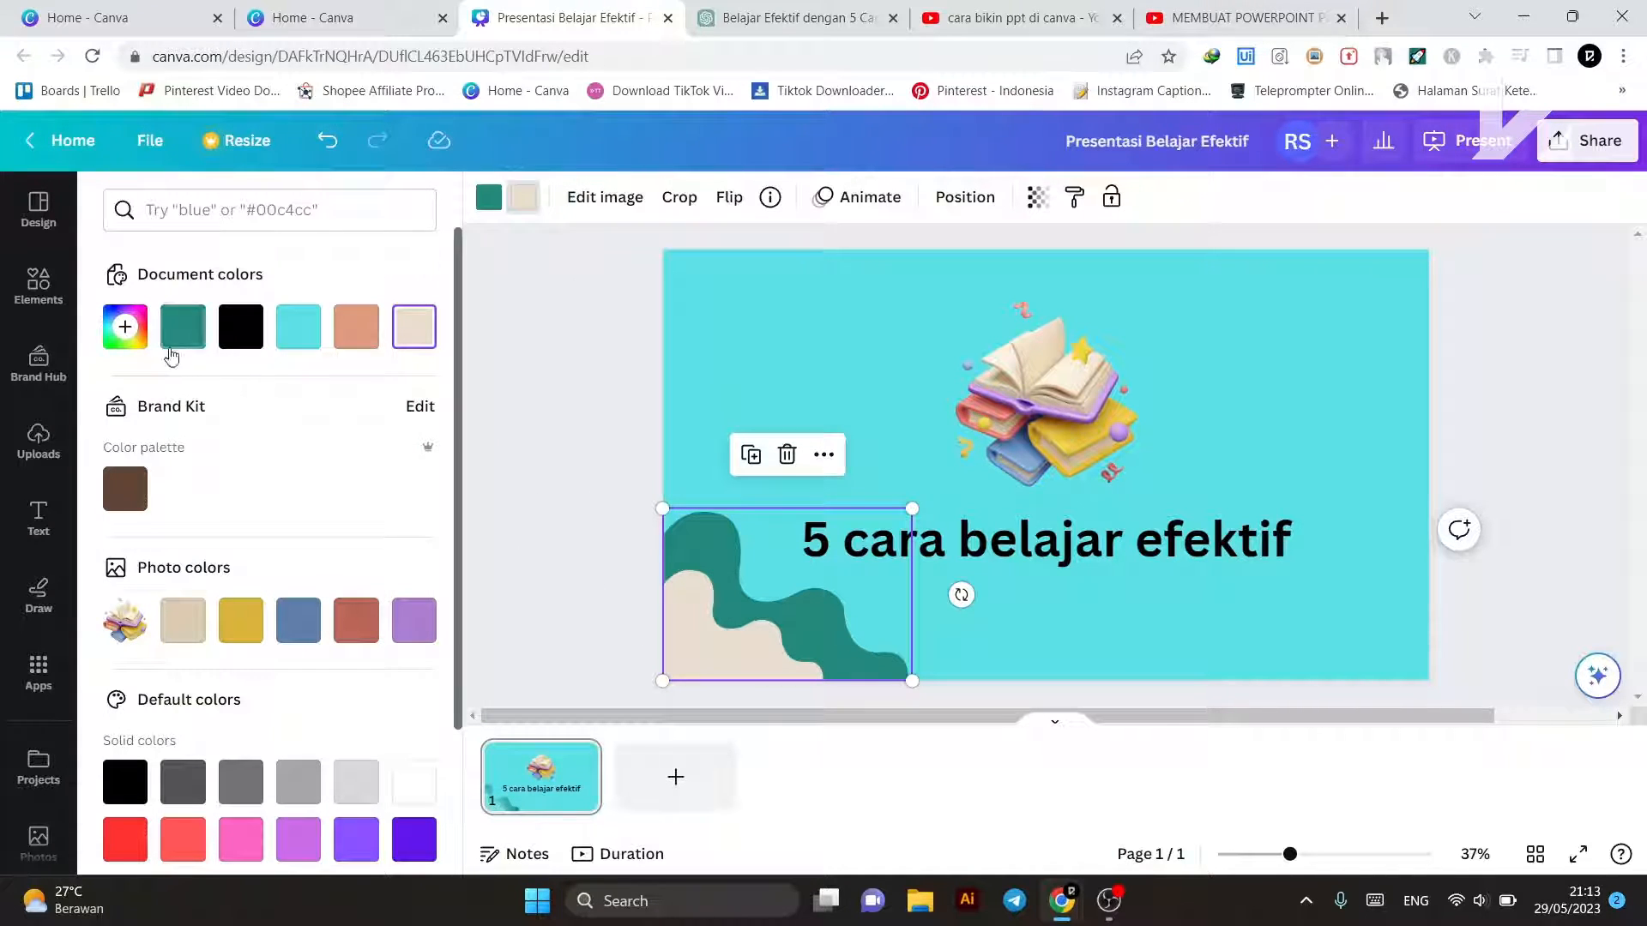
pyautogui.click(143, 342)
pyautogui.moveTo(169, 466); pyautogui.dragTo(307, 457)
pyautogui.moveTo(237, 512); pyautogui.dragTo(274, 512)
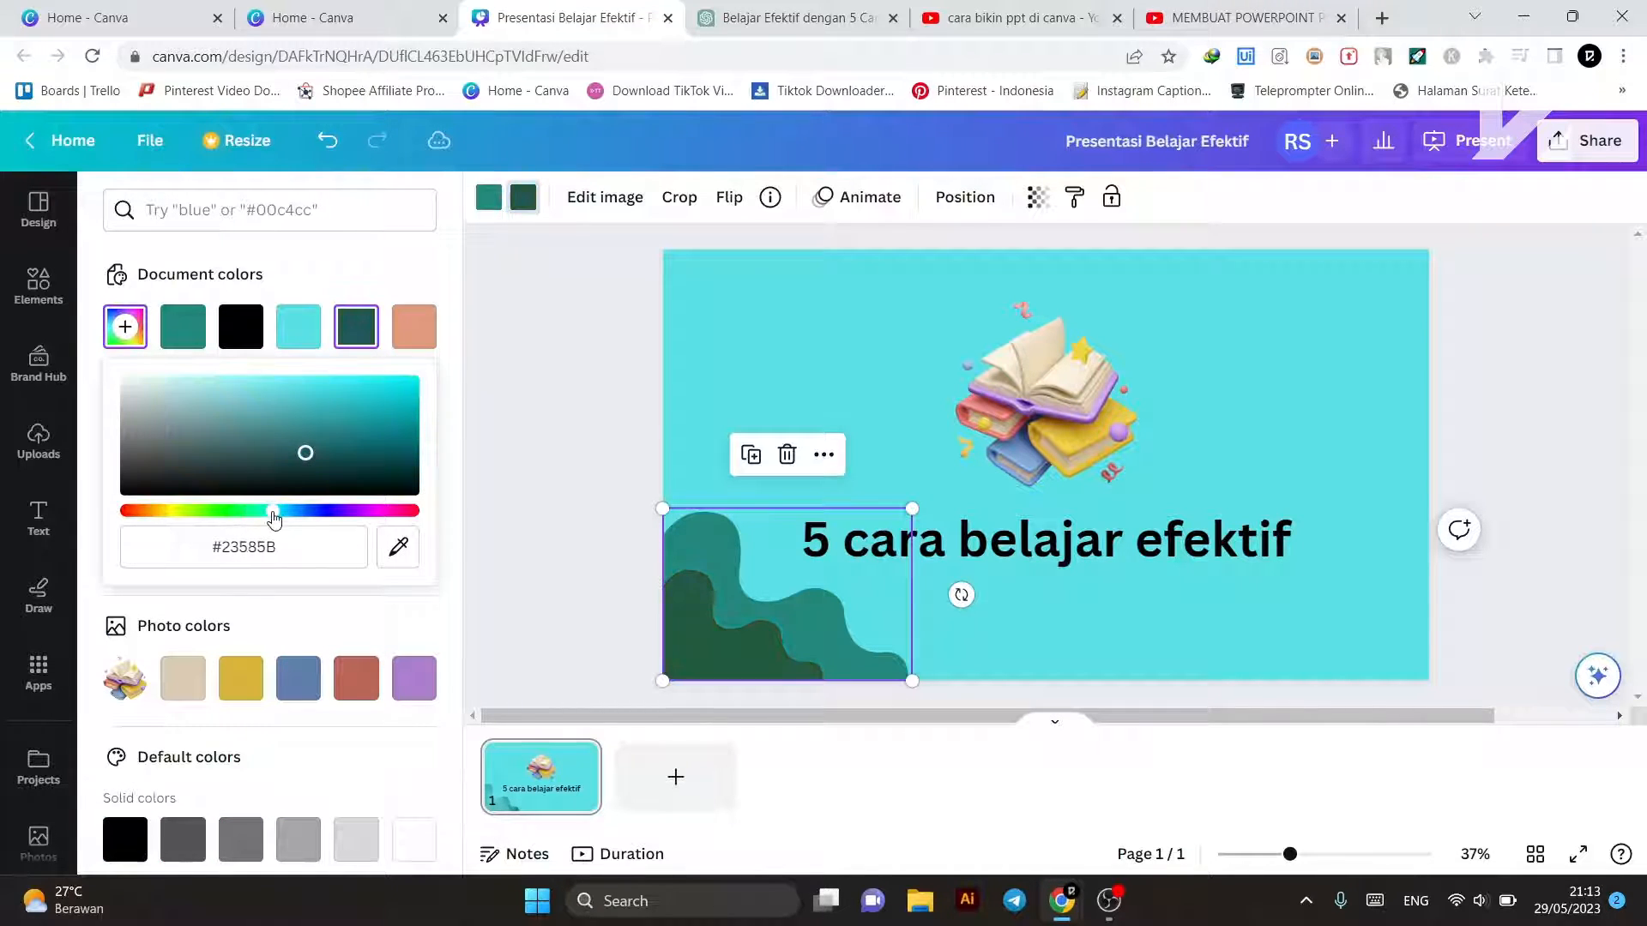
# Step: Recolour the inner wave of the corner shape to pale aqua #BDF2F6
pyautogui.moveTo(186, 411); pyautogui.dragTo(190, 381)
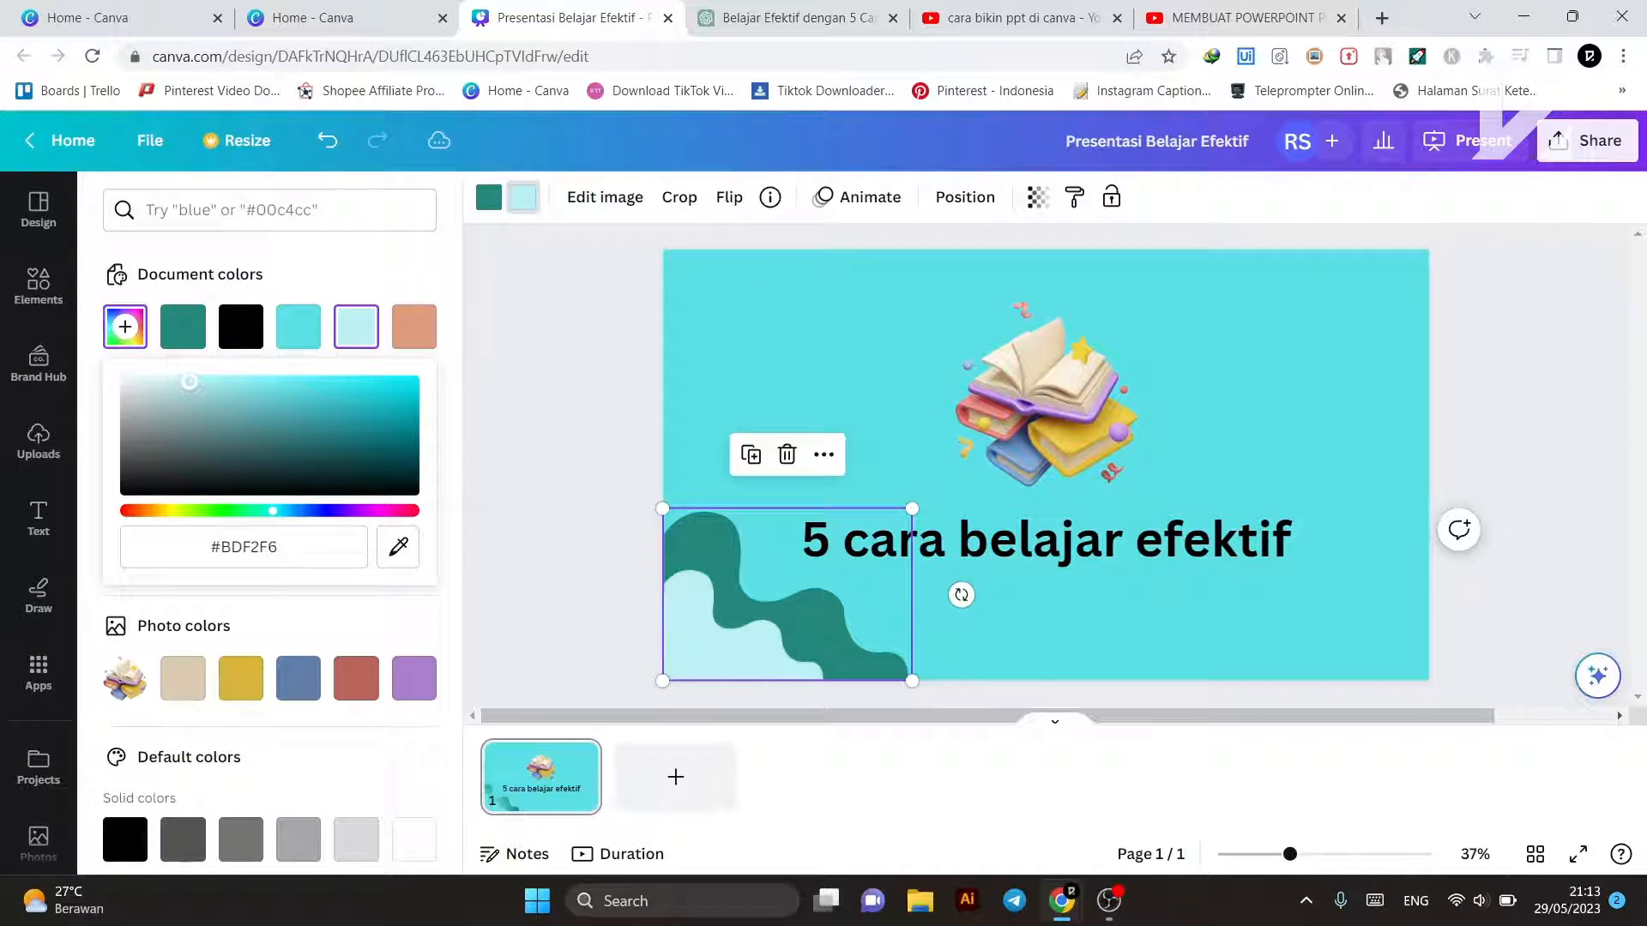
pyautogui.click(780, 373)
pyautogui.click(1555, 477)
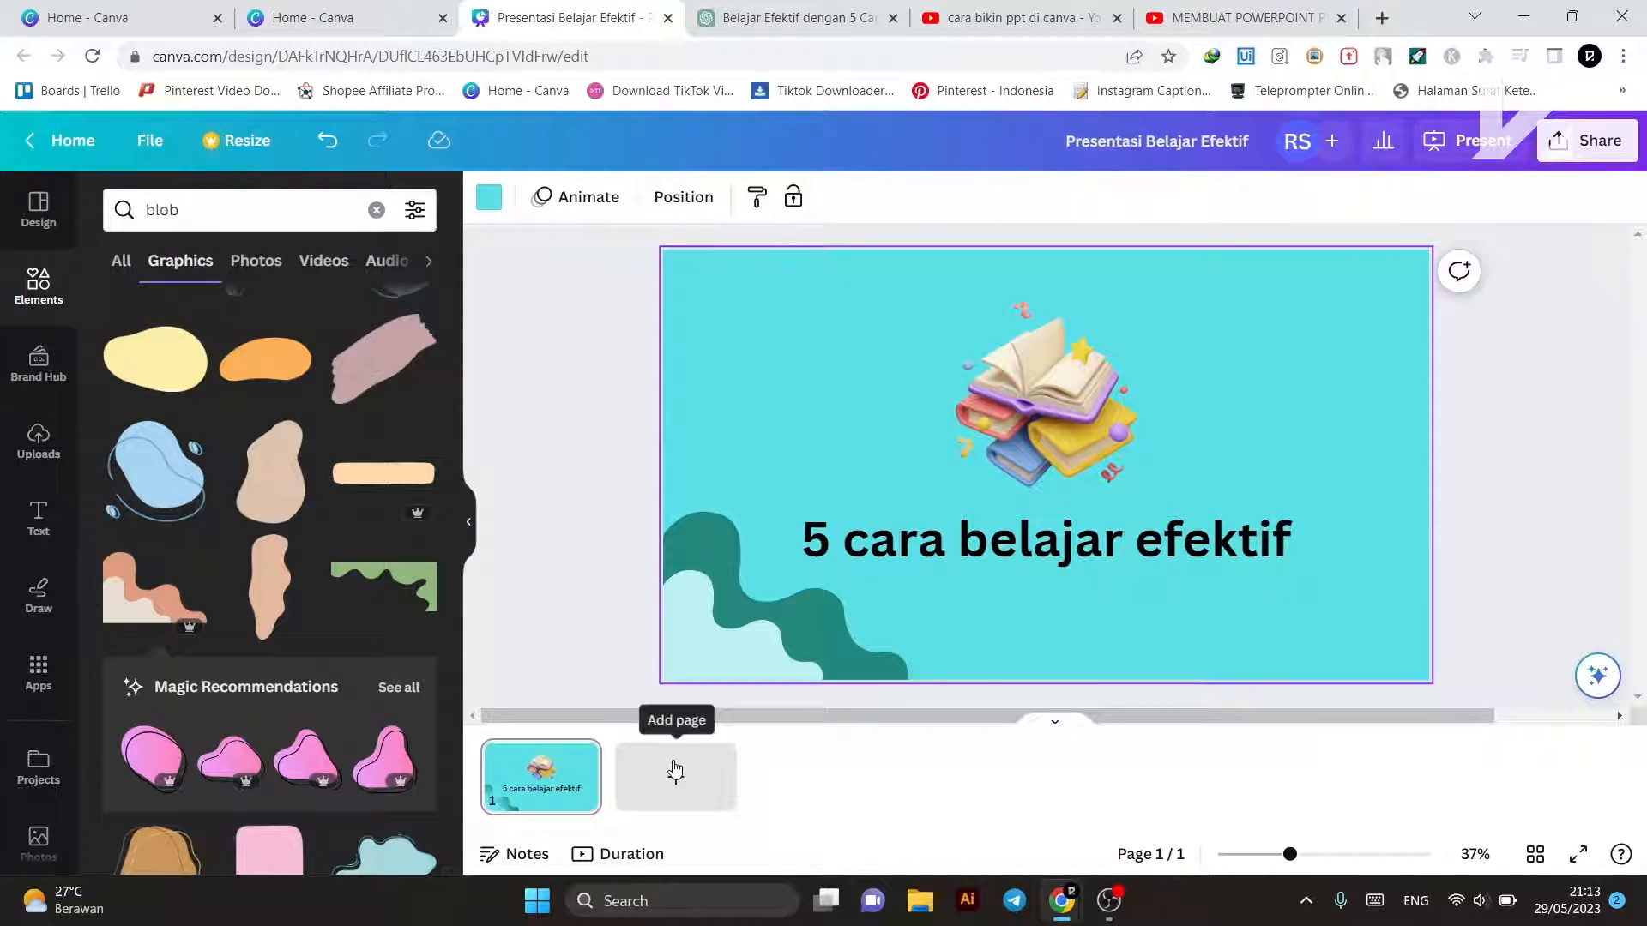
pyautogui.click(984, 515)
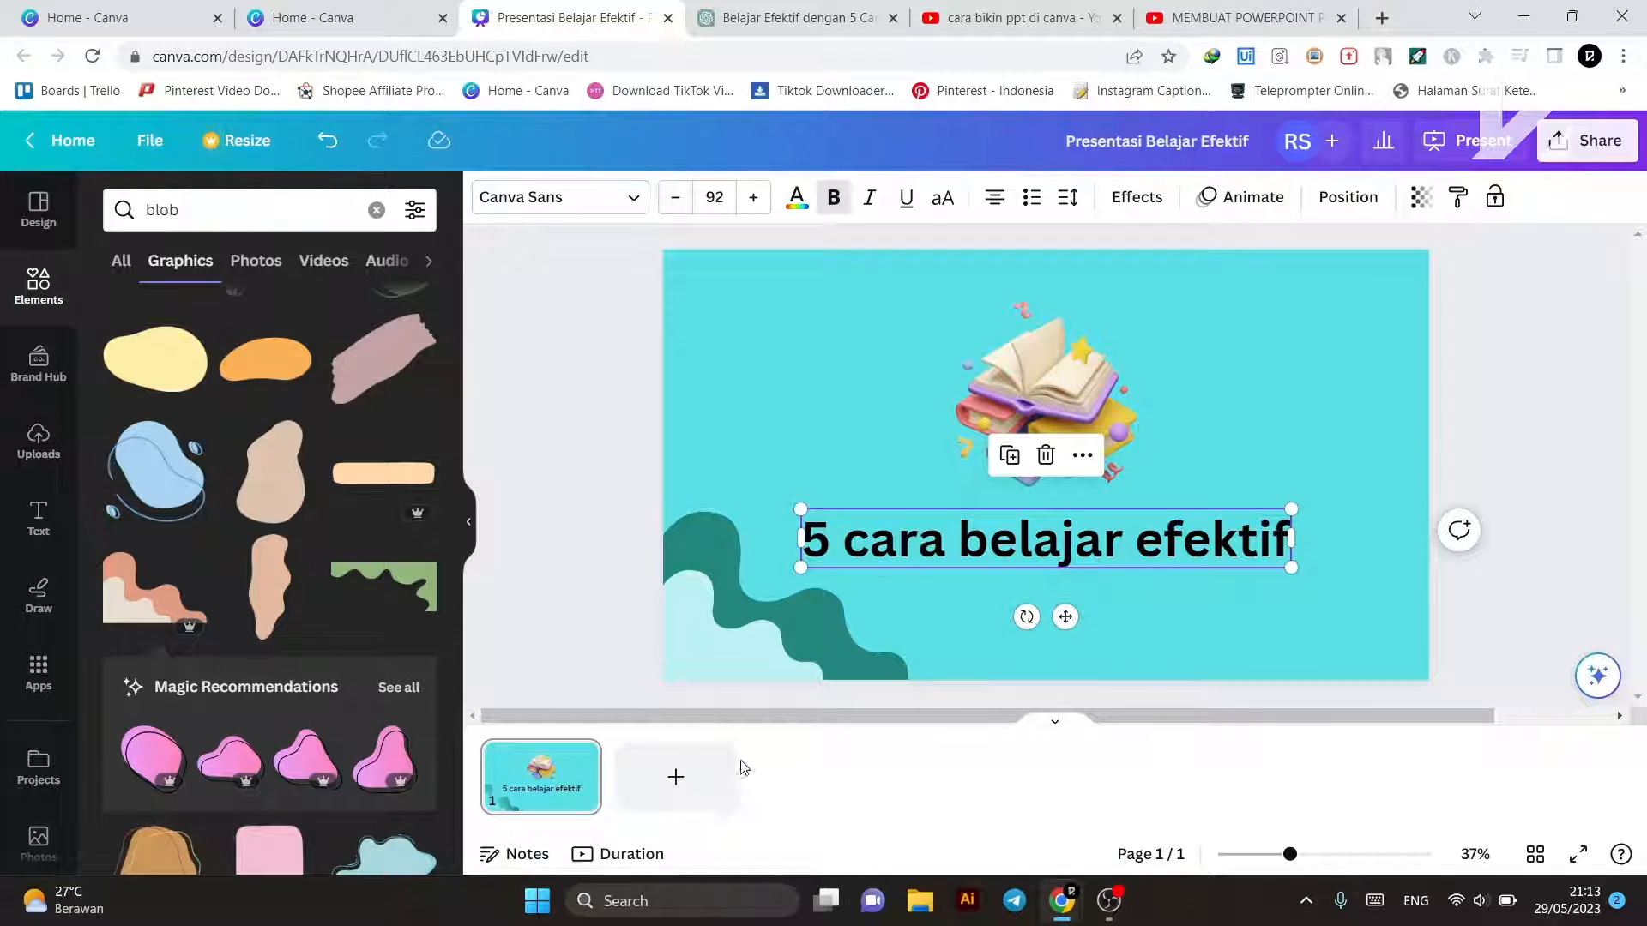
# Step: Add five blank pages after the title slide
pyautogui.click(684, 777)
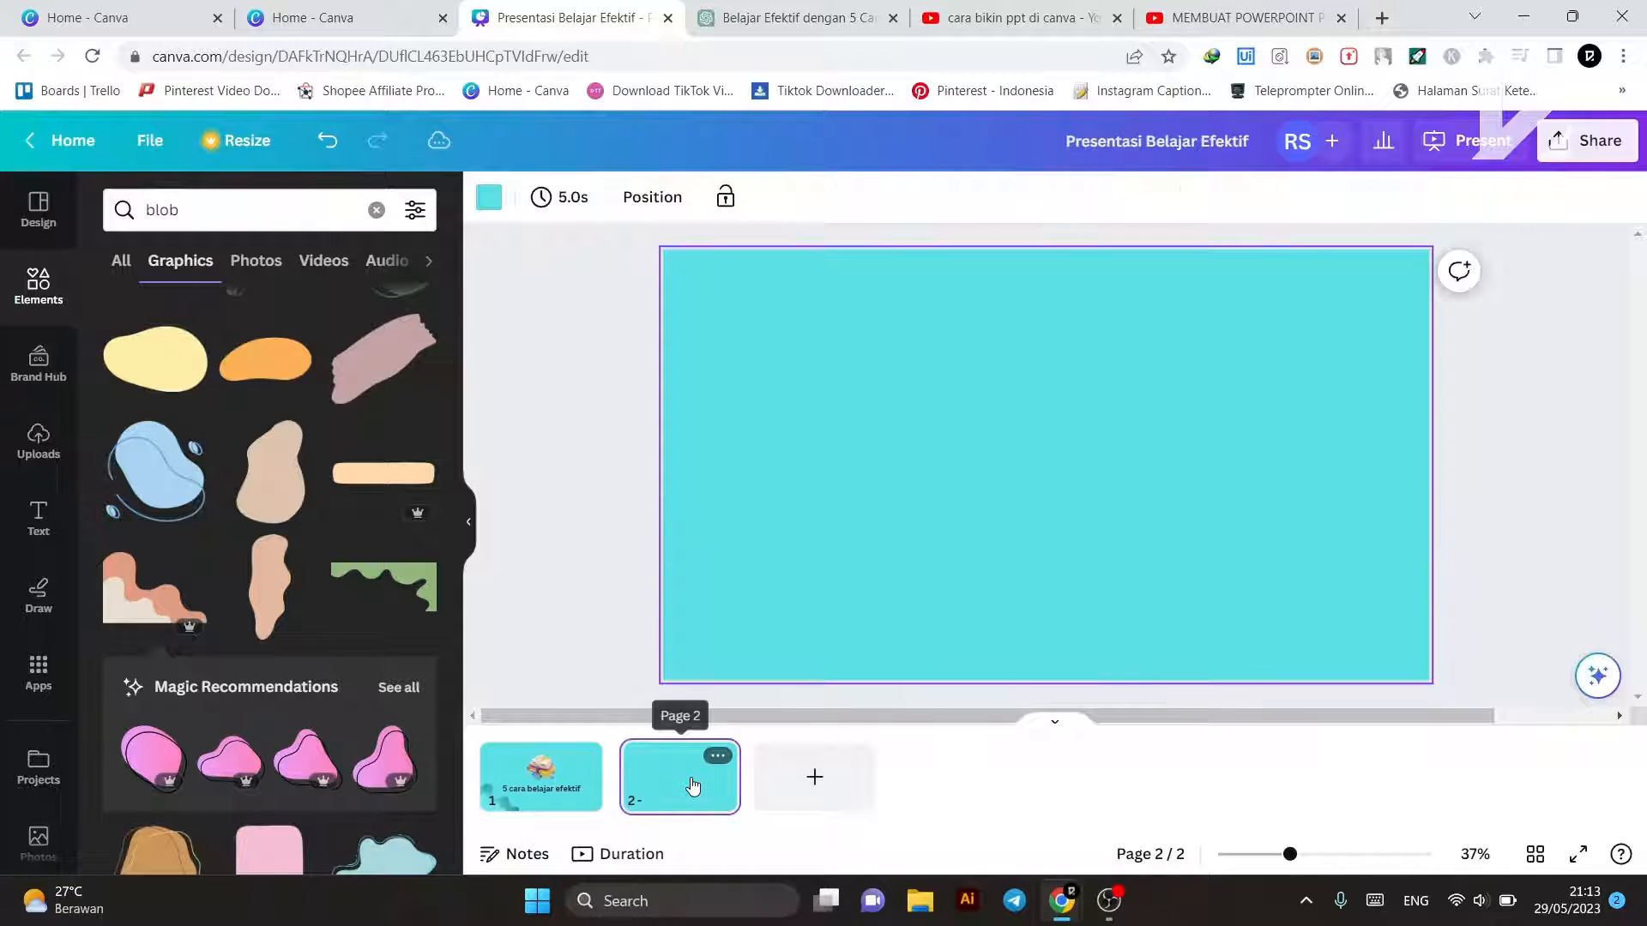
pyautogui.click(801, 777)
pyautogui.click(954, 776)
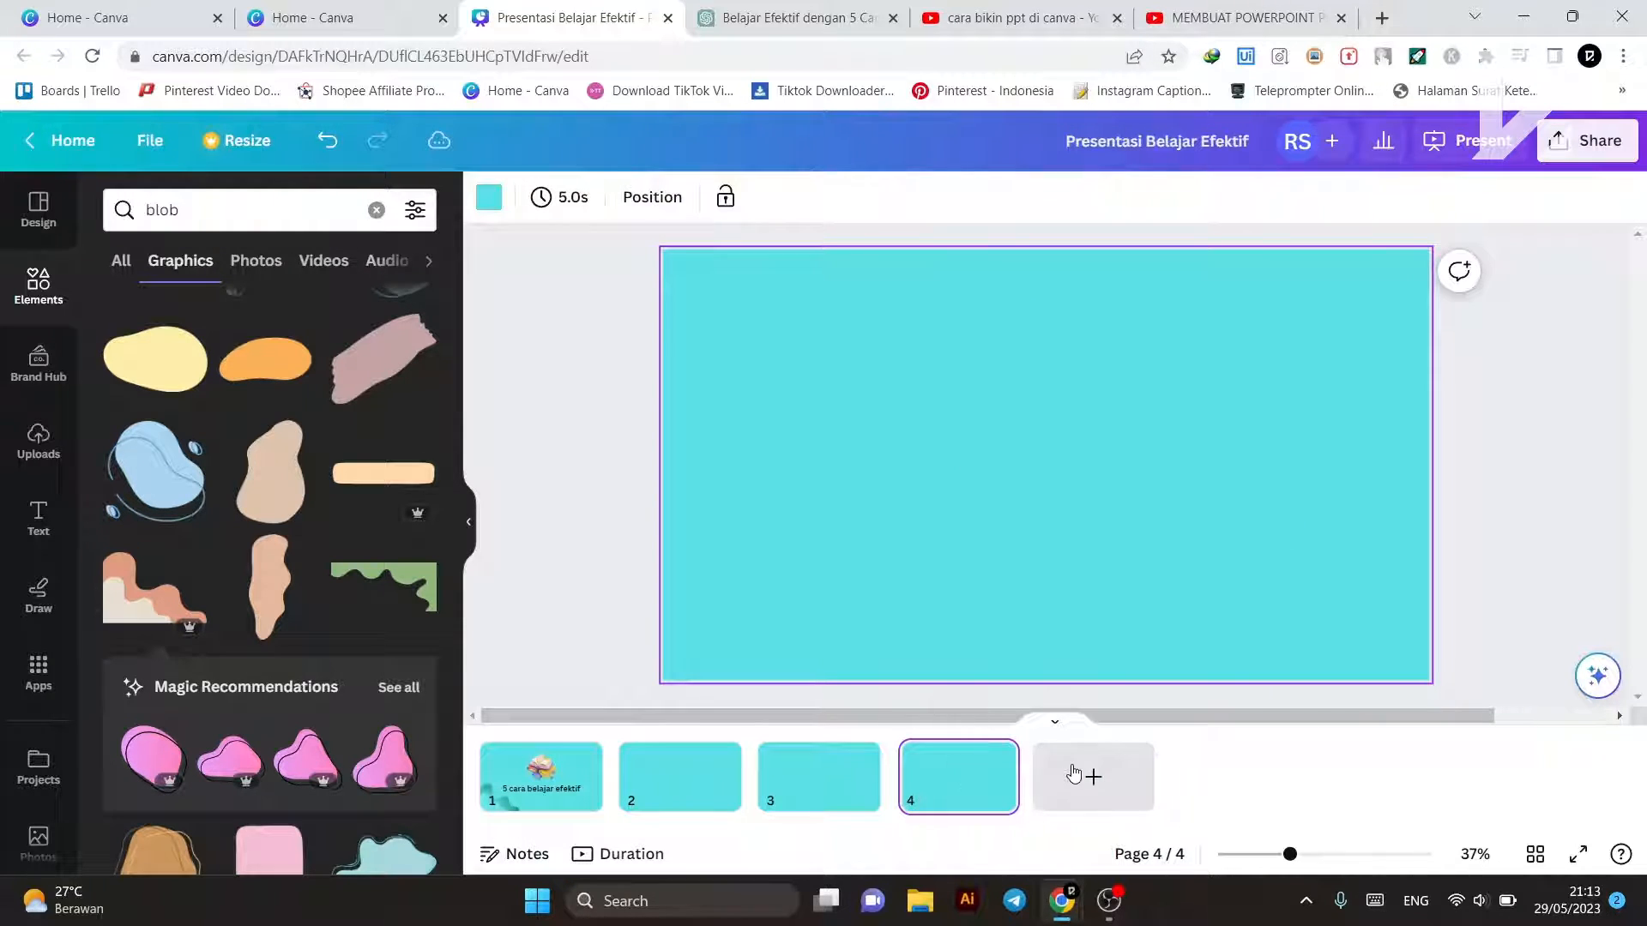
pyautogui.click(1073, 774)
pyautogui.click(1234, 776)
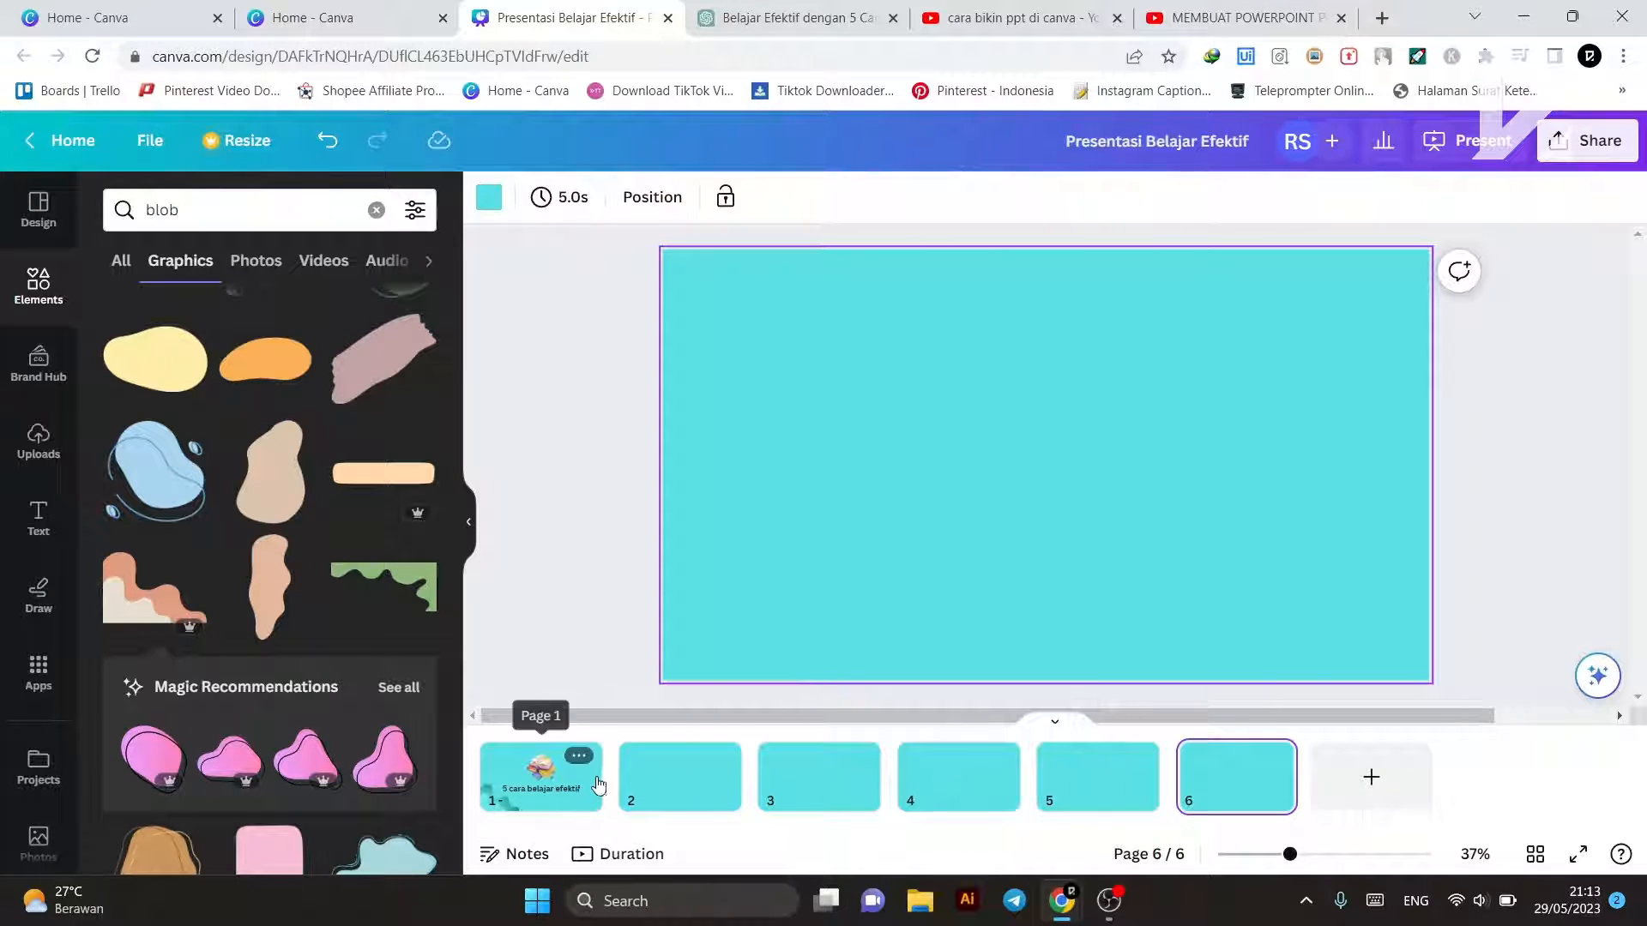
pyautogui.click(483, 795)
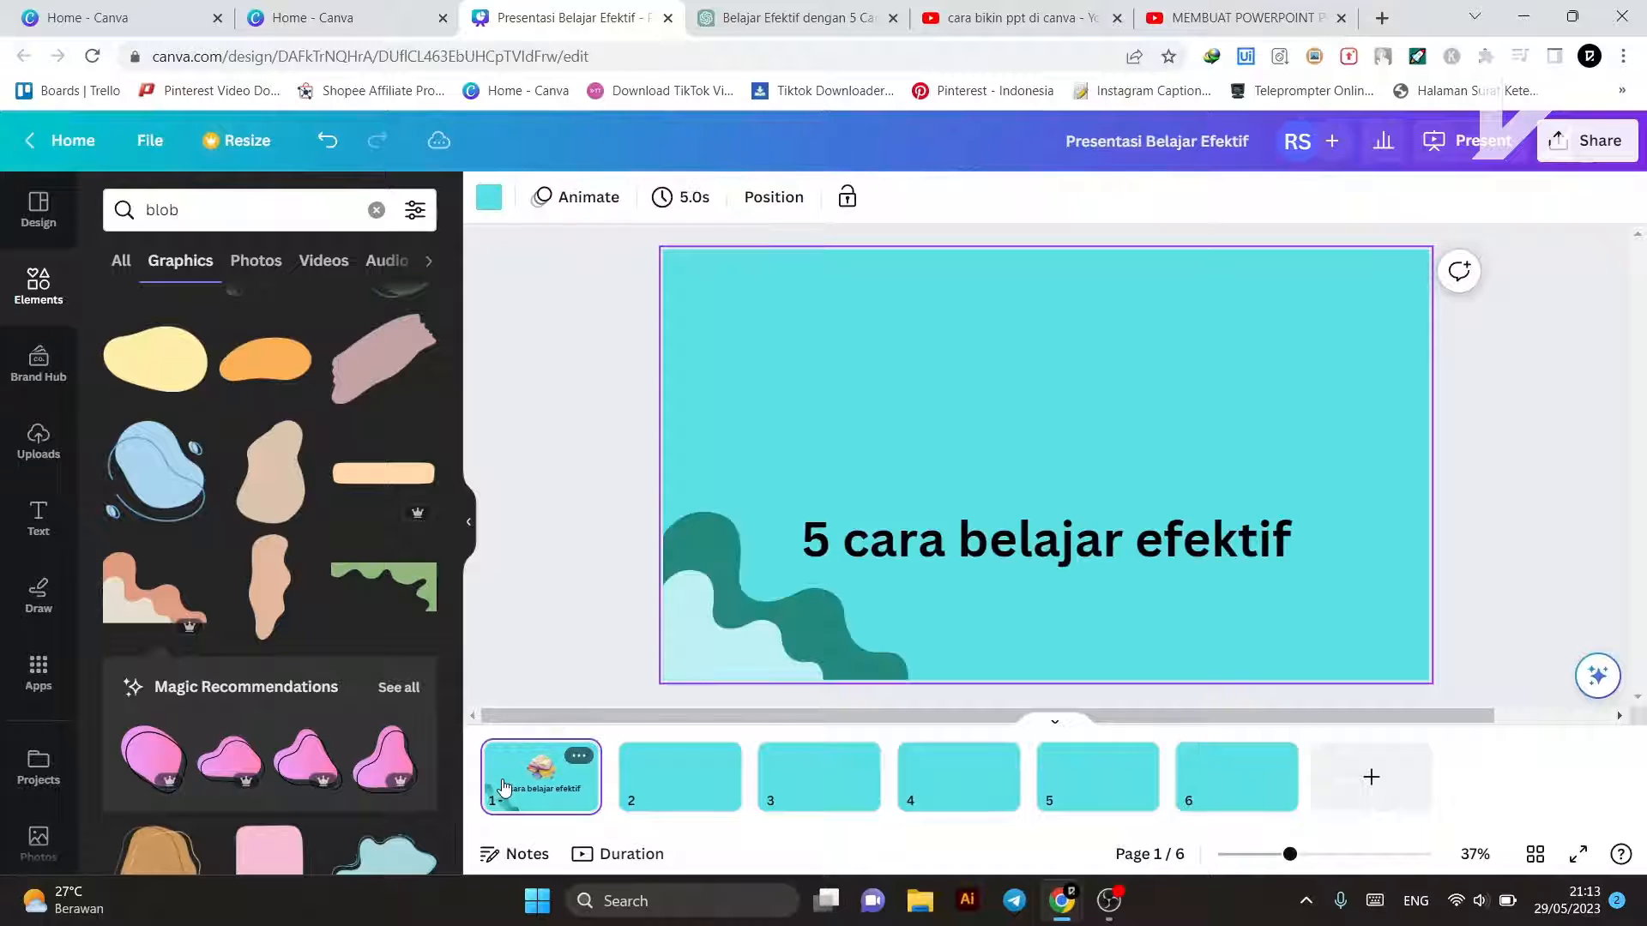
pyautogui.click(669, 783)
pyautogui.click(852, 786)
pyautogui.click(987, 785)
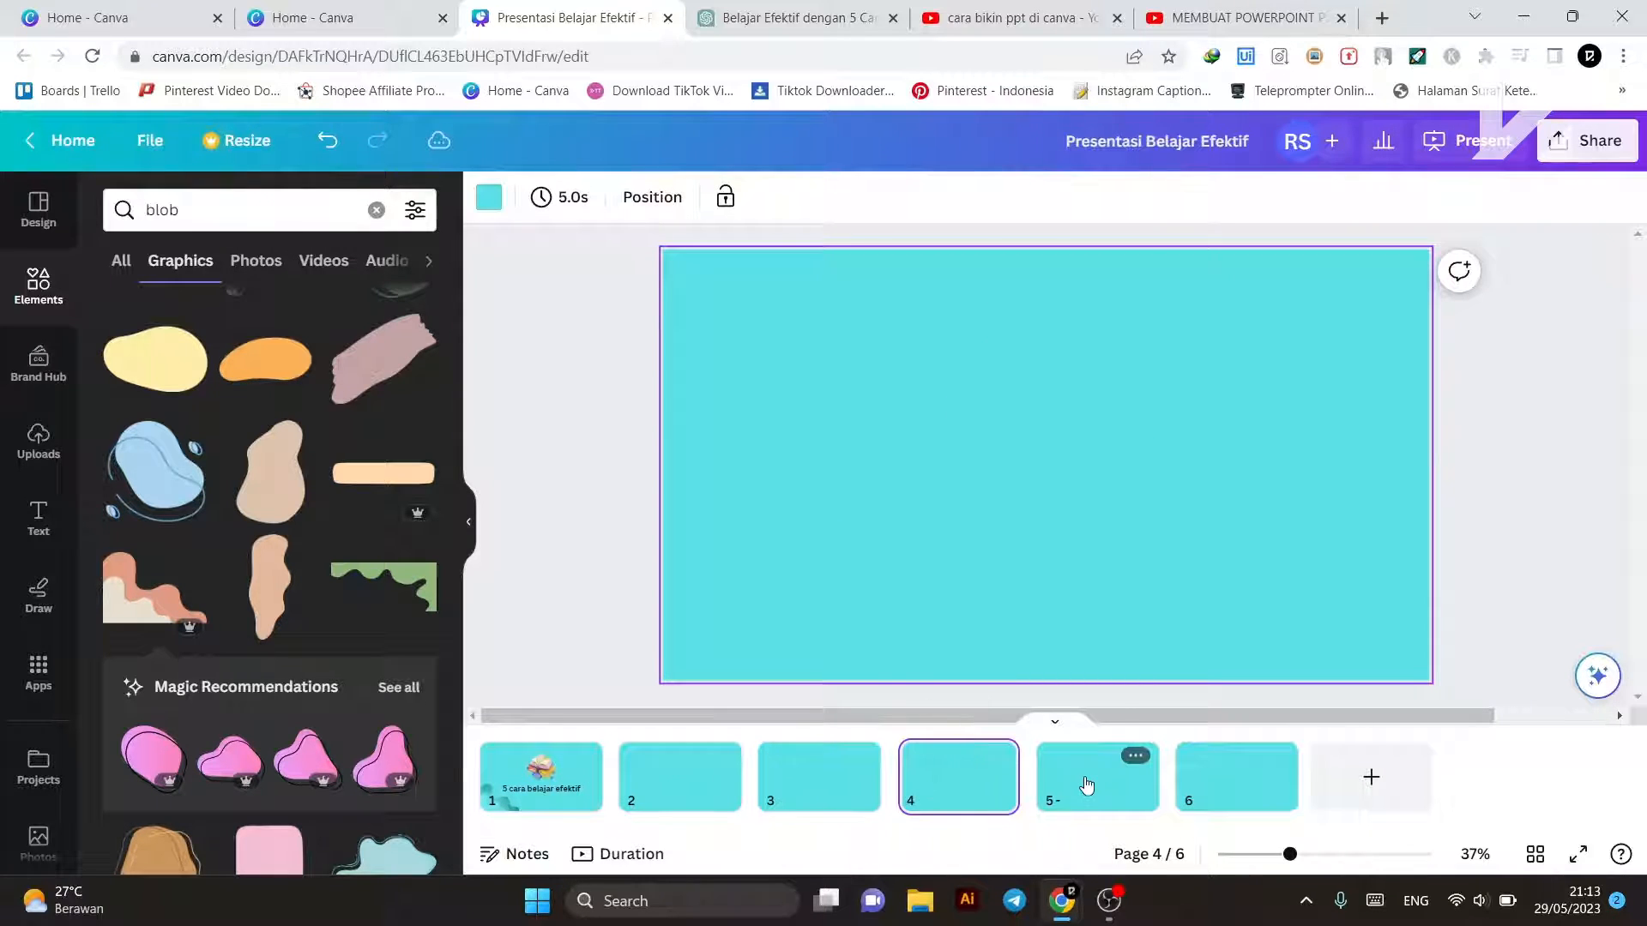
pyautogui.click(1107, 785)
pyautogui.click(1240, 784)
pyautogui.click(538, 796)
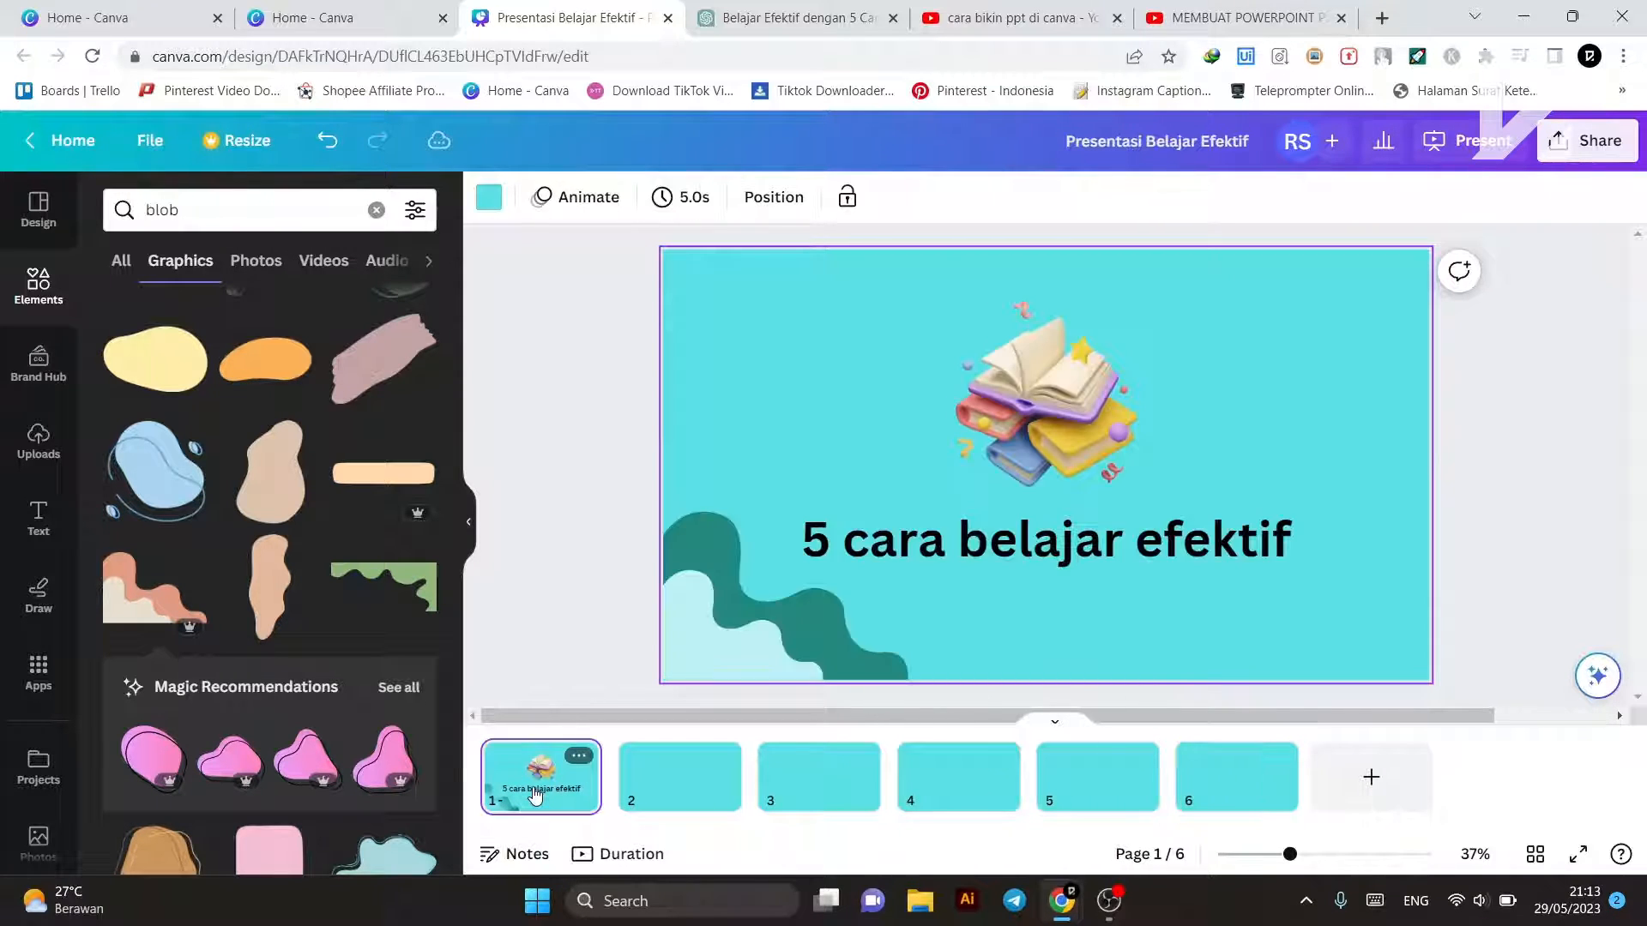
pyautogui.click(1080, 411)
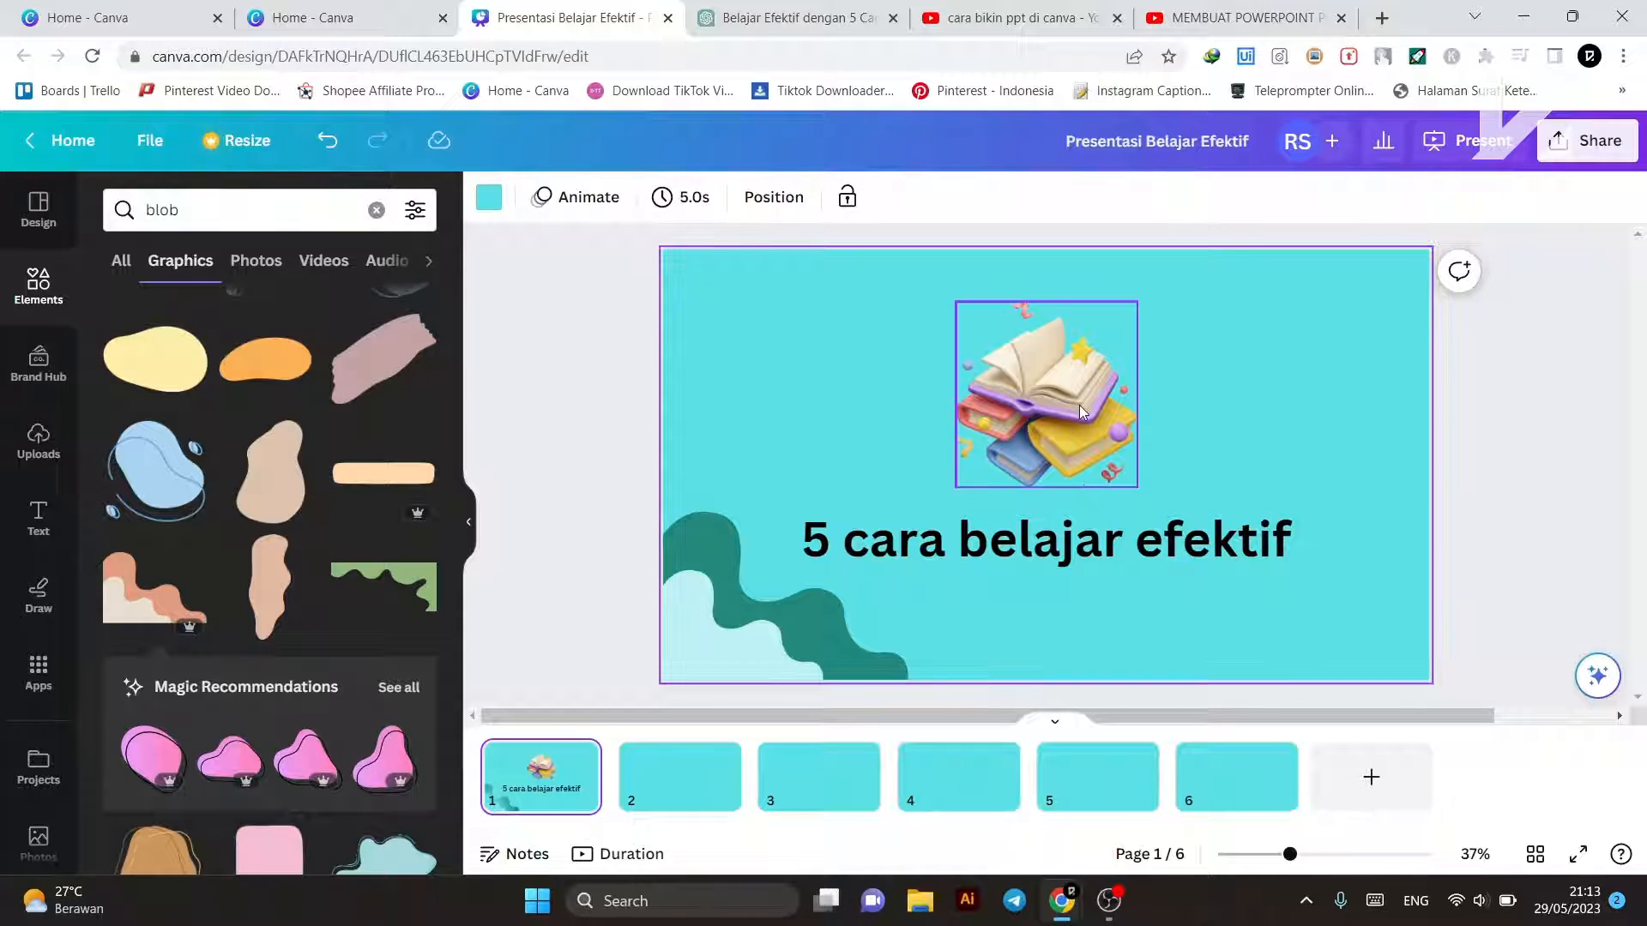
pyautogui.click(909, 542)
pyautogui.click(1048, 430)
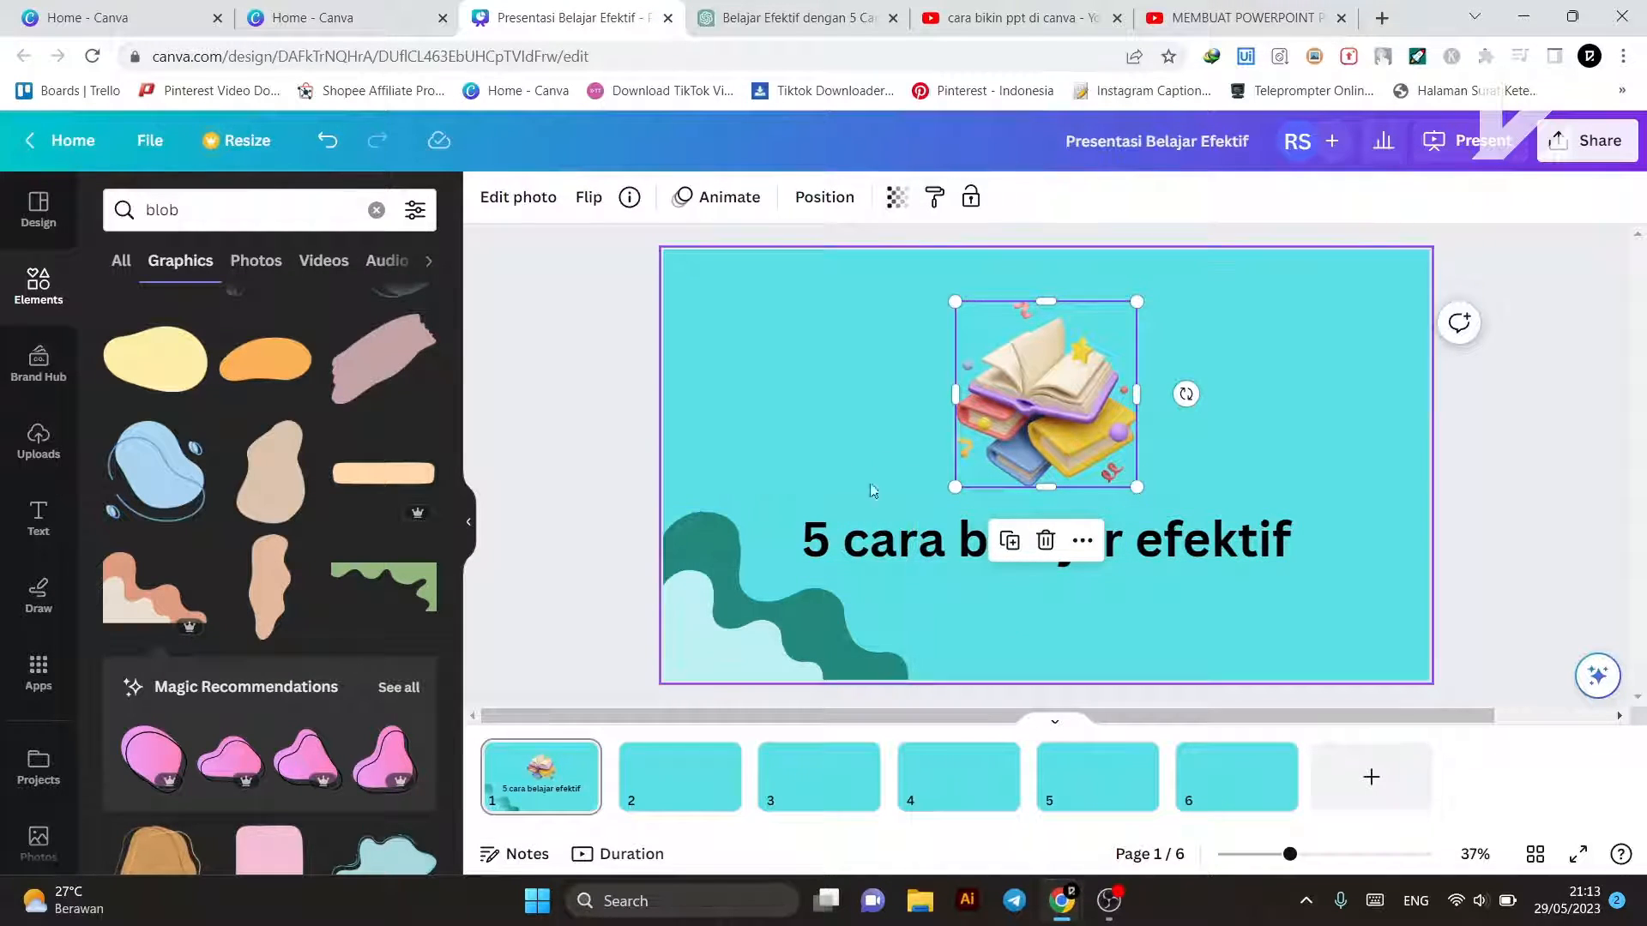
pyautogui.click(877, 551)
pyautogui.click(1064, 388)
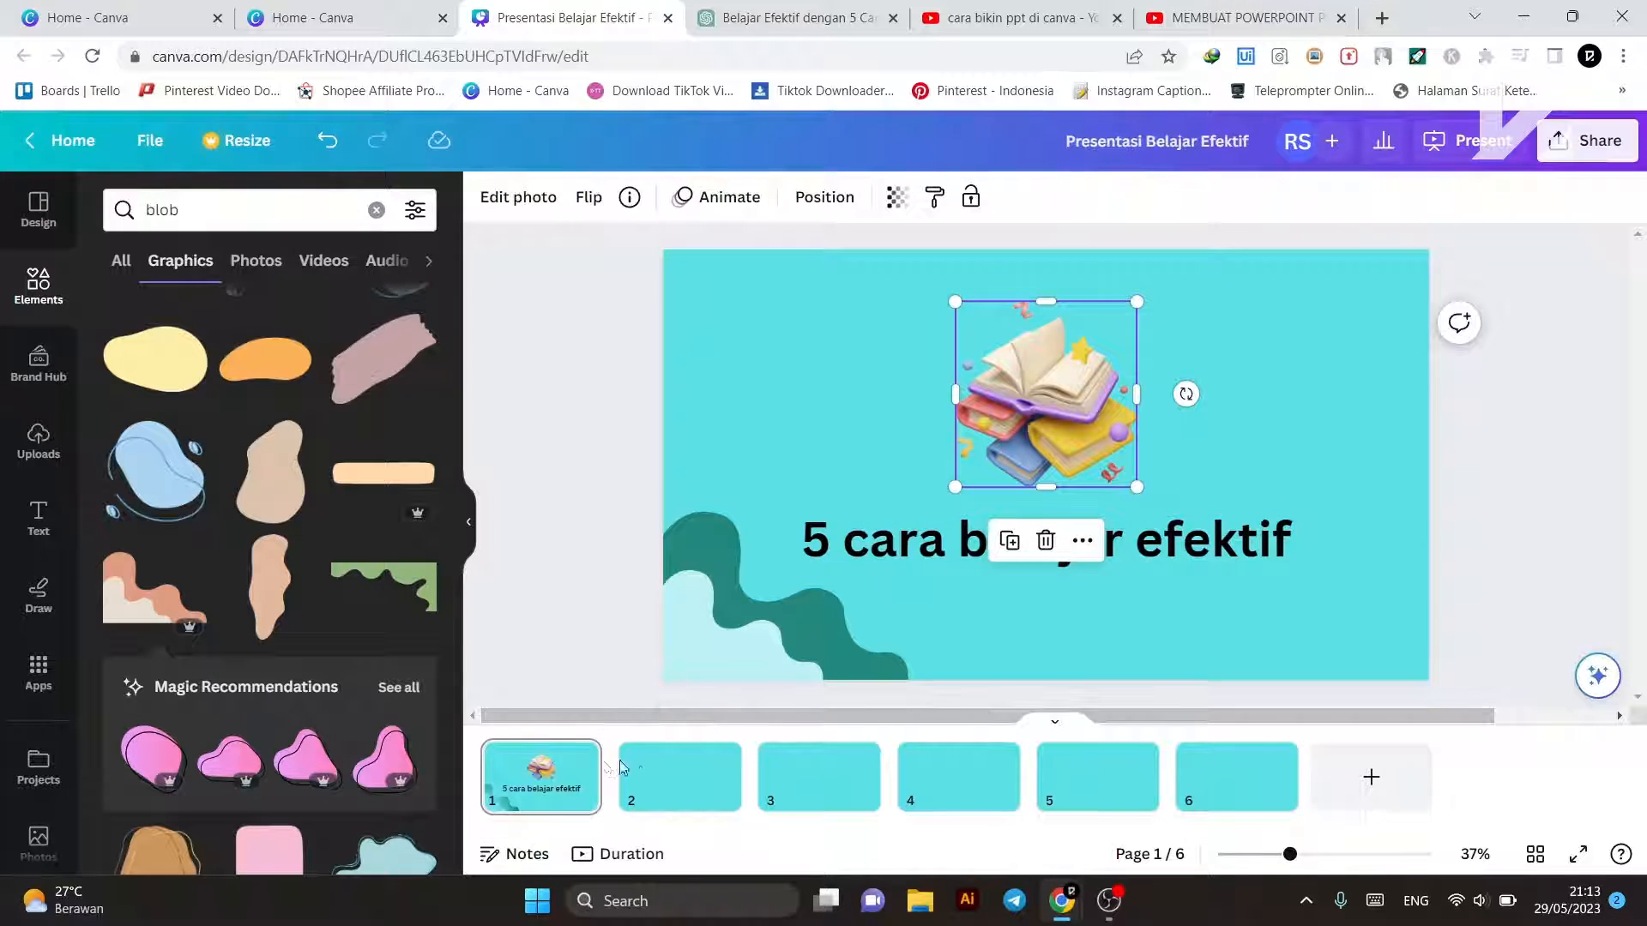
pyautogui.click(512, 787)
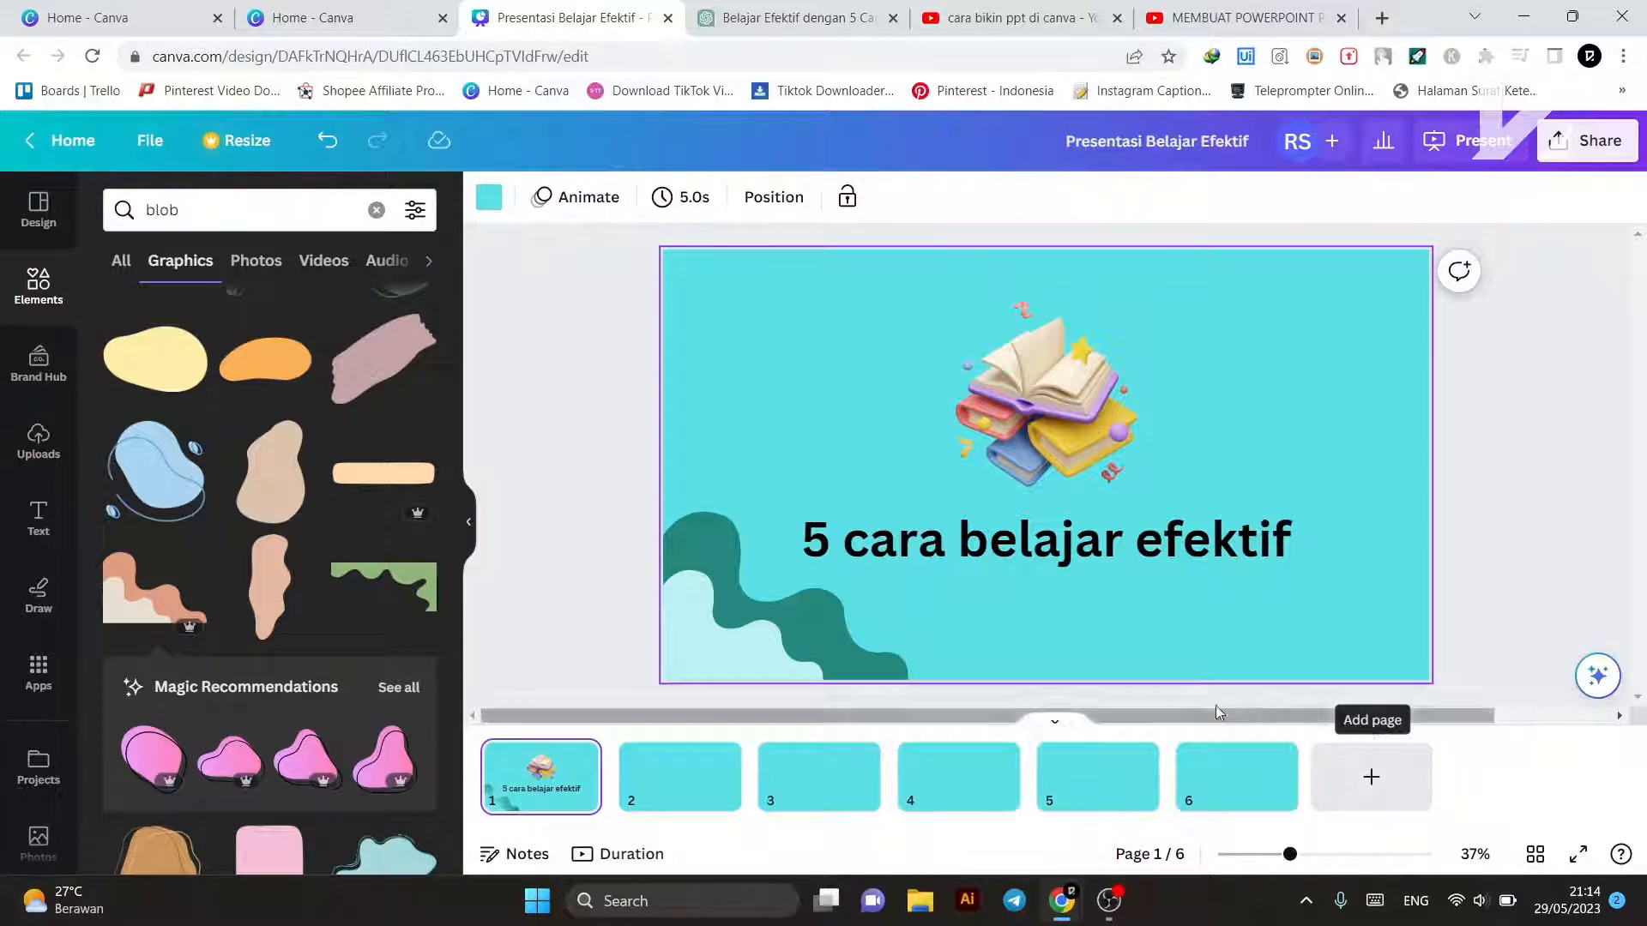
pyautogui.click(661, 802)
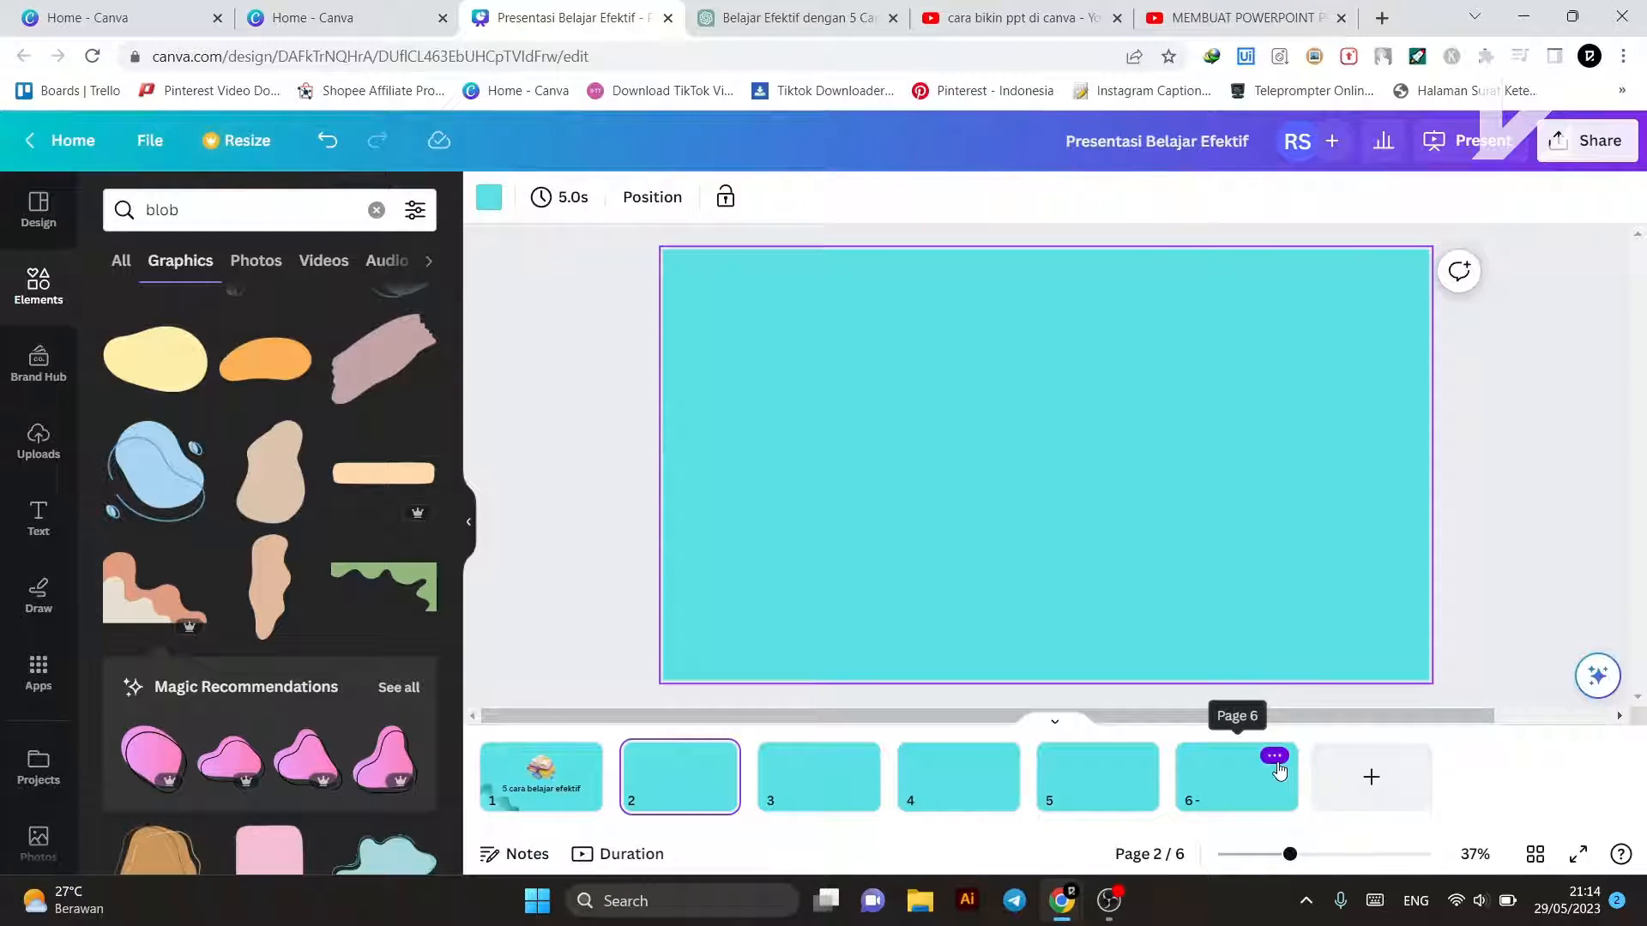
# Step: Delete all five blank pages so only the title slide remains, and reopen it for editing
pyautogui.click(1275, 758)
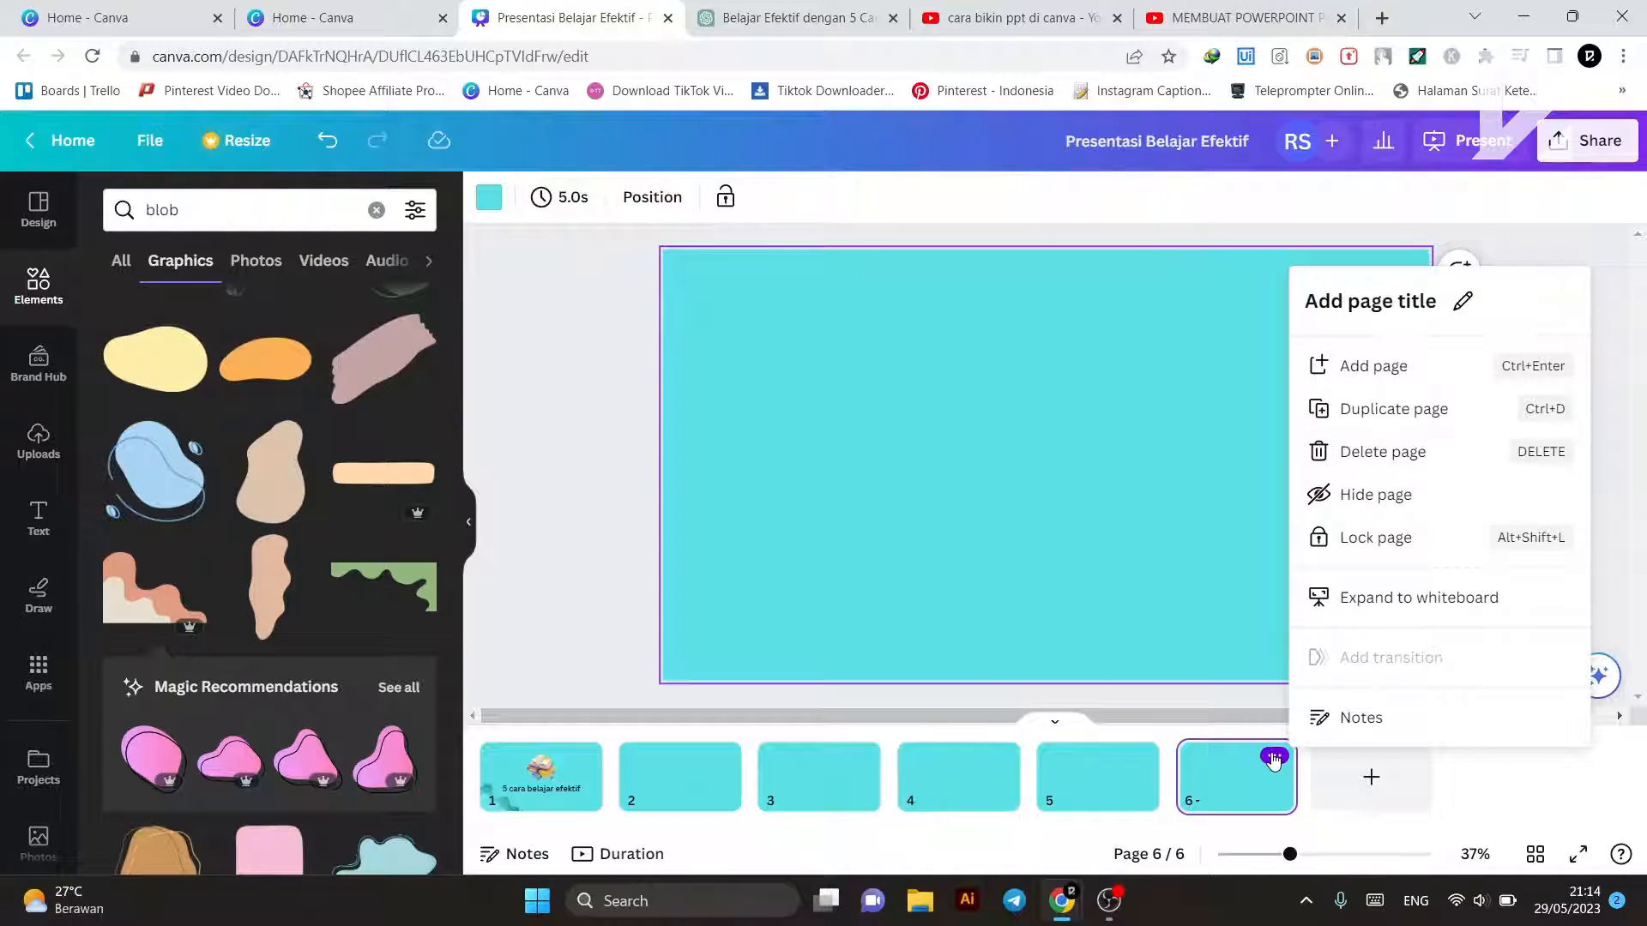
pyautogui.click(1381, 452)
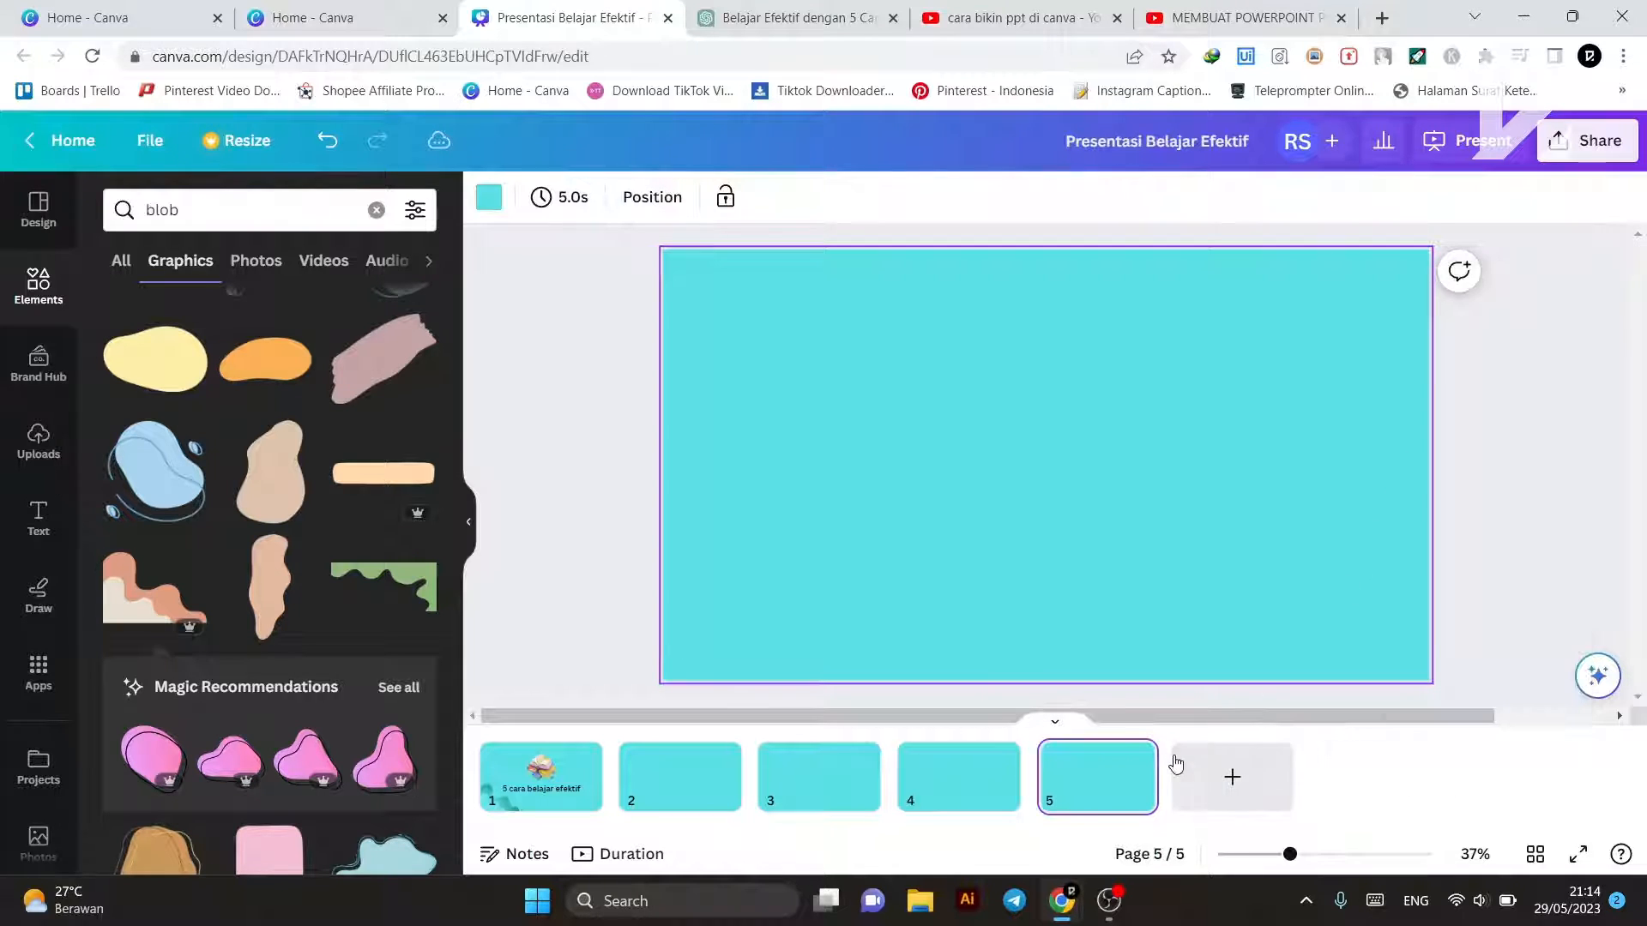
pyautogui.click(1536, 854)
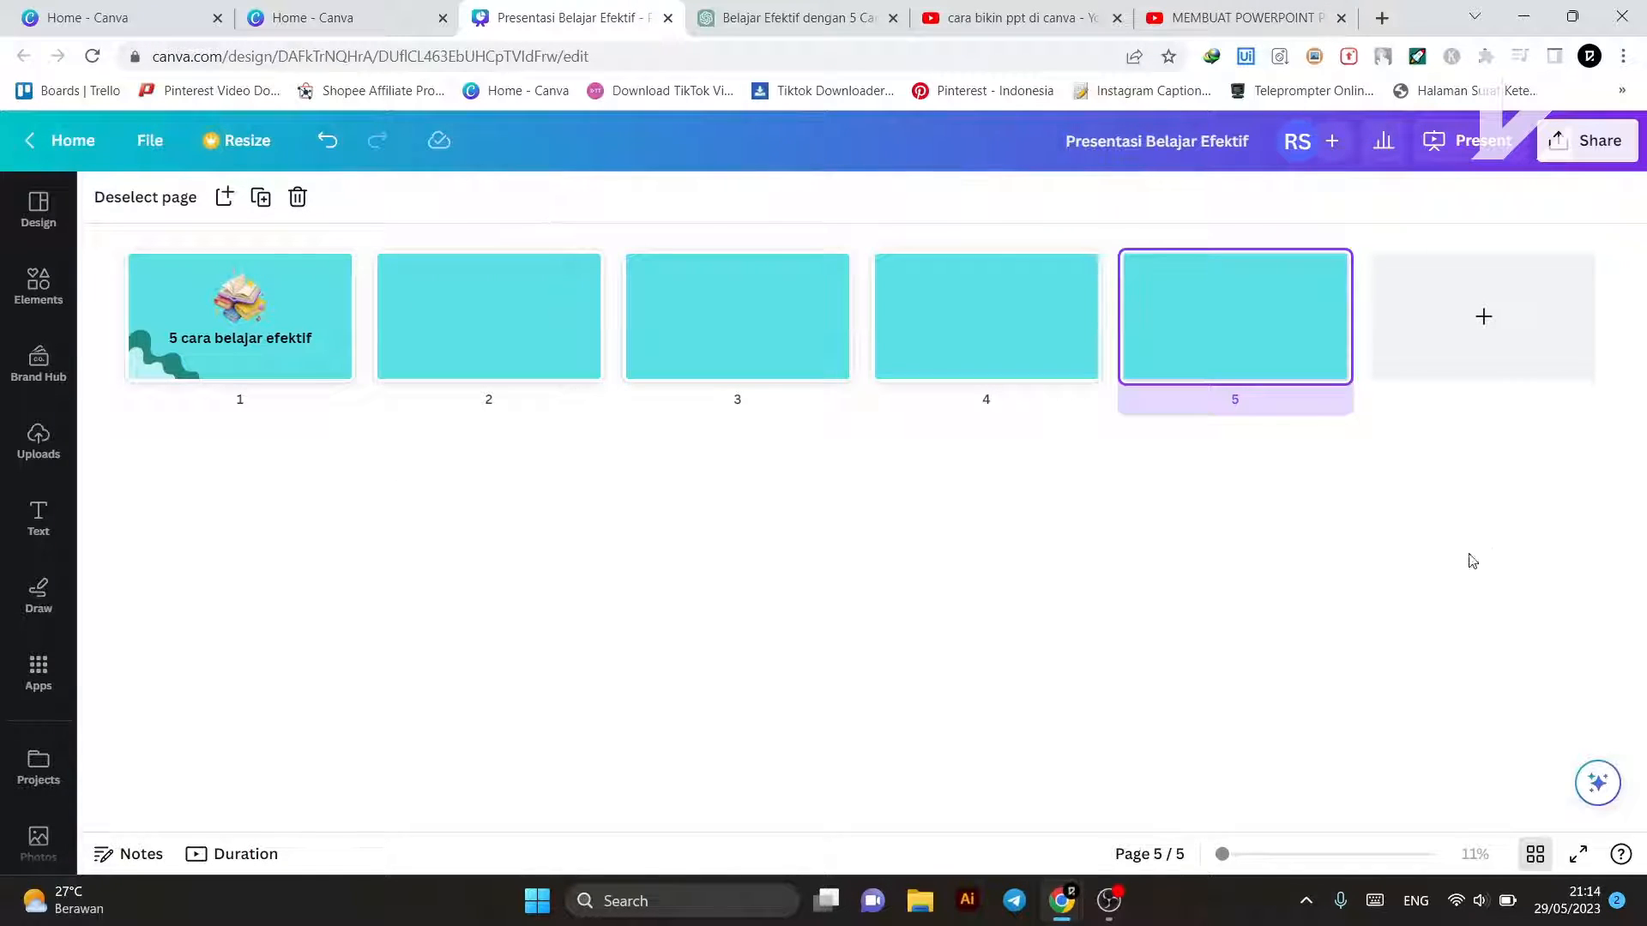
pyautogui.click(300, 197)
pyautogui.click(299, 196)
pyautogui.click(300, 196)
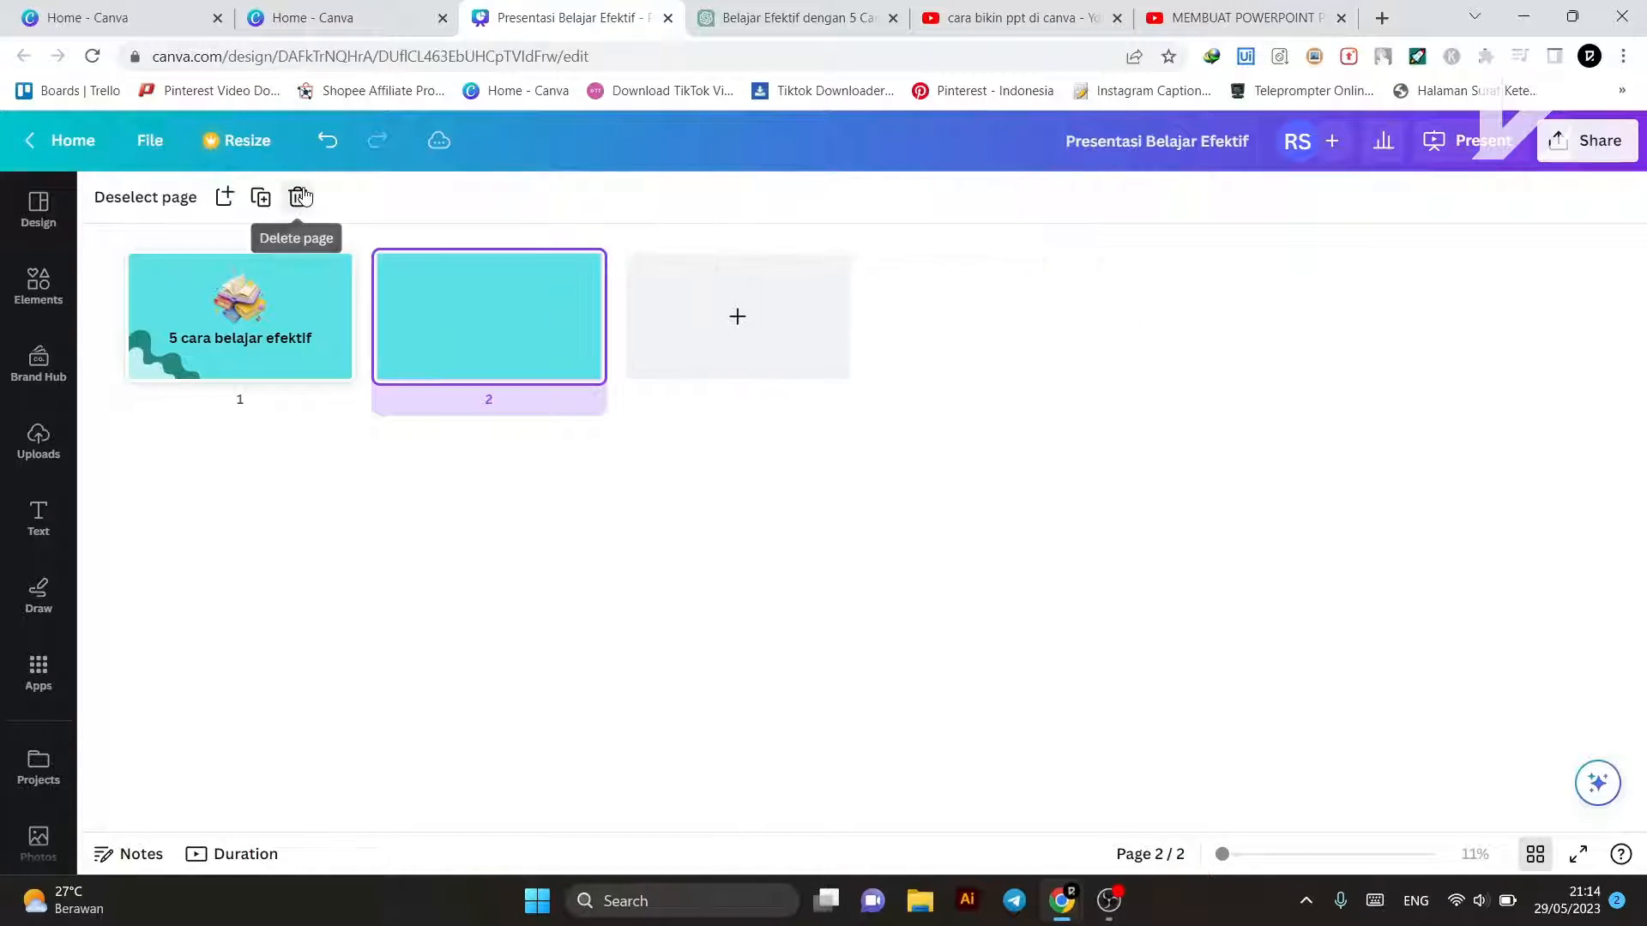
pyautogui.click(300, 196)
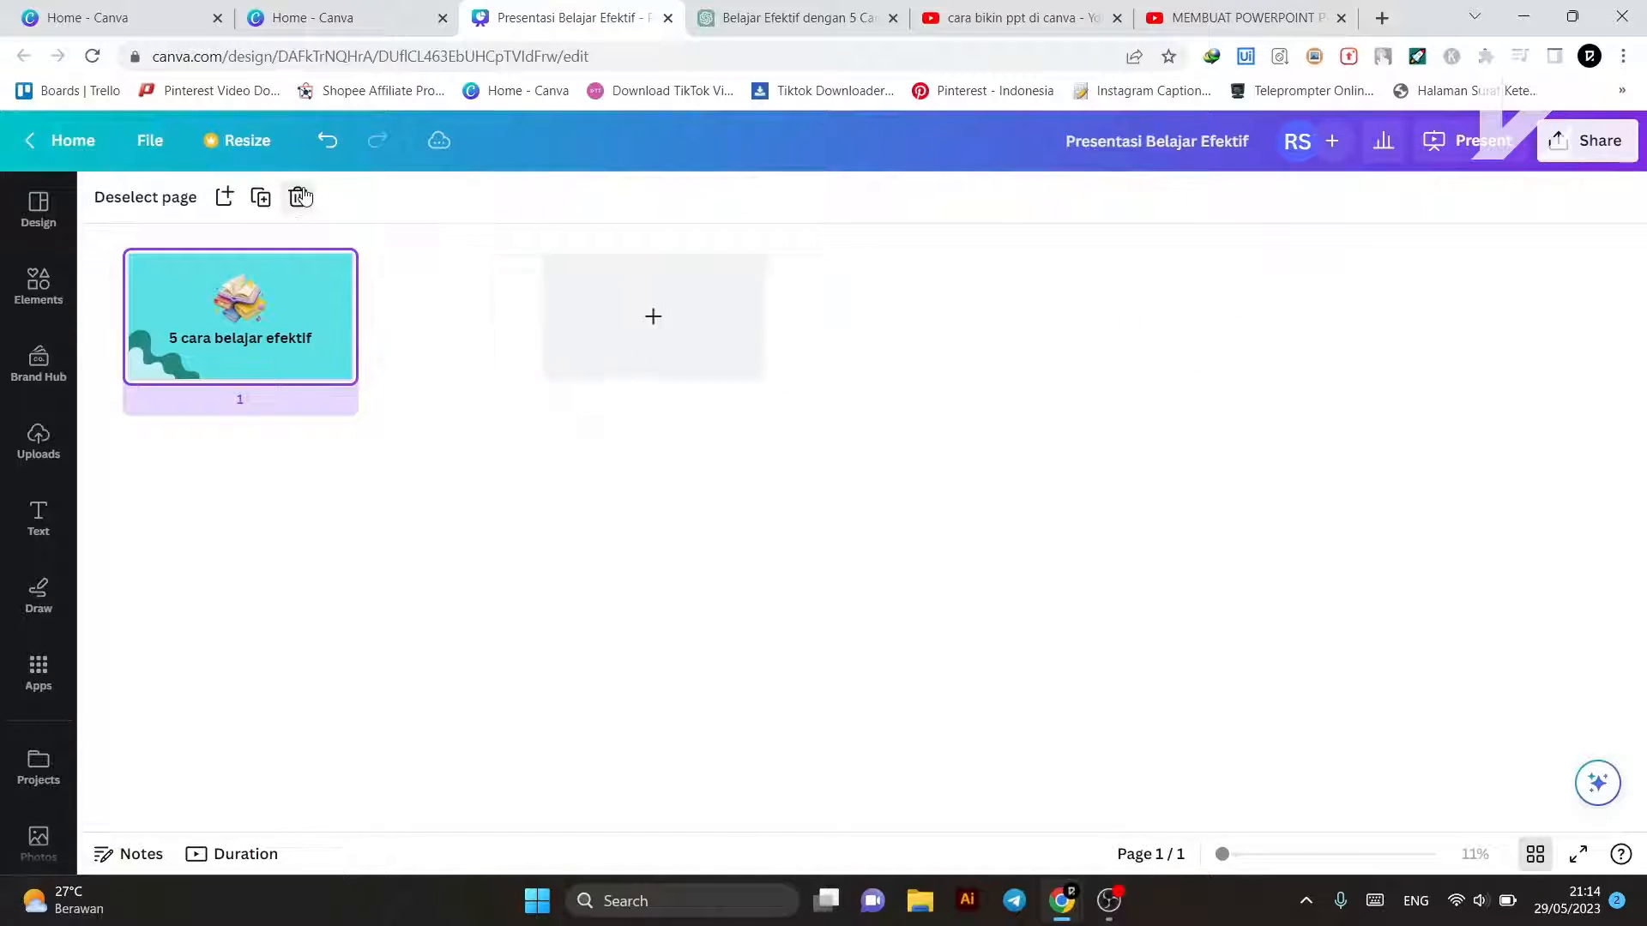
pyautogui.doubleClick(224, 305)
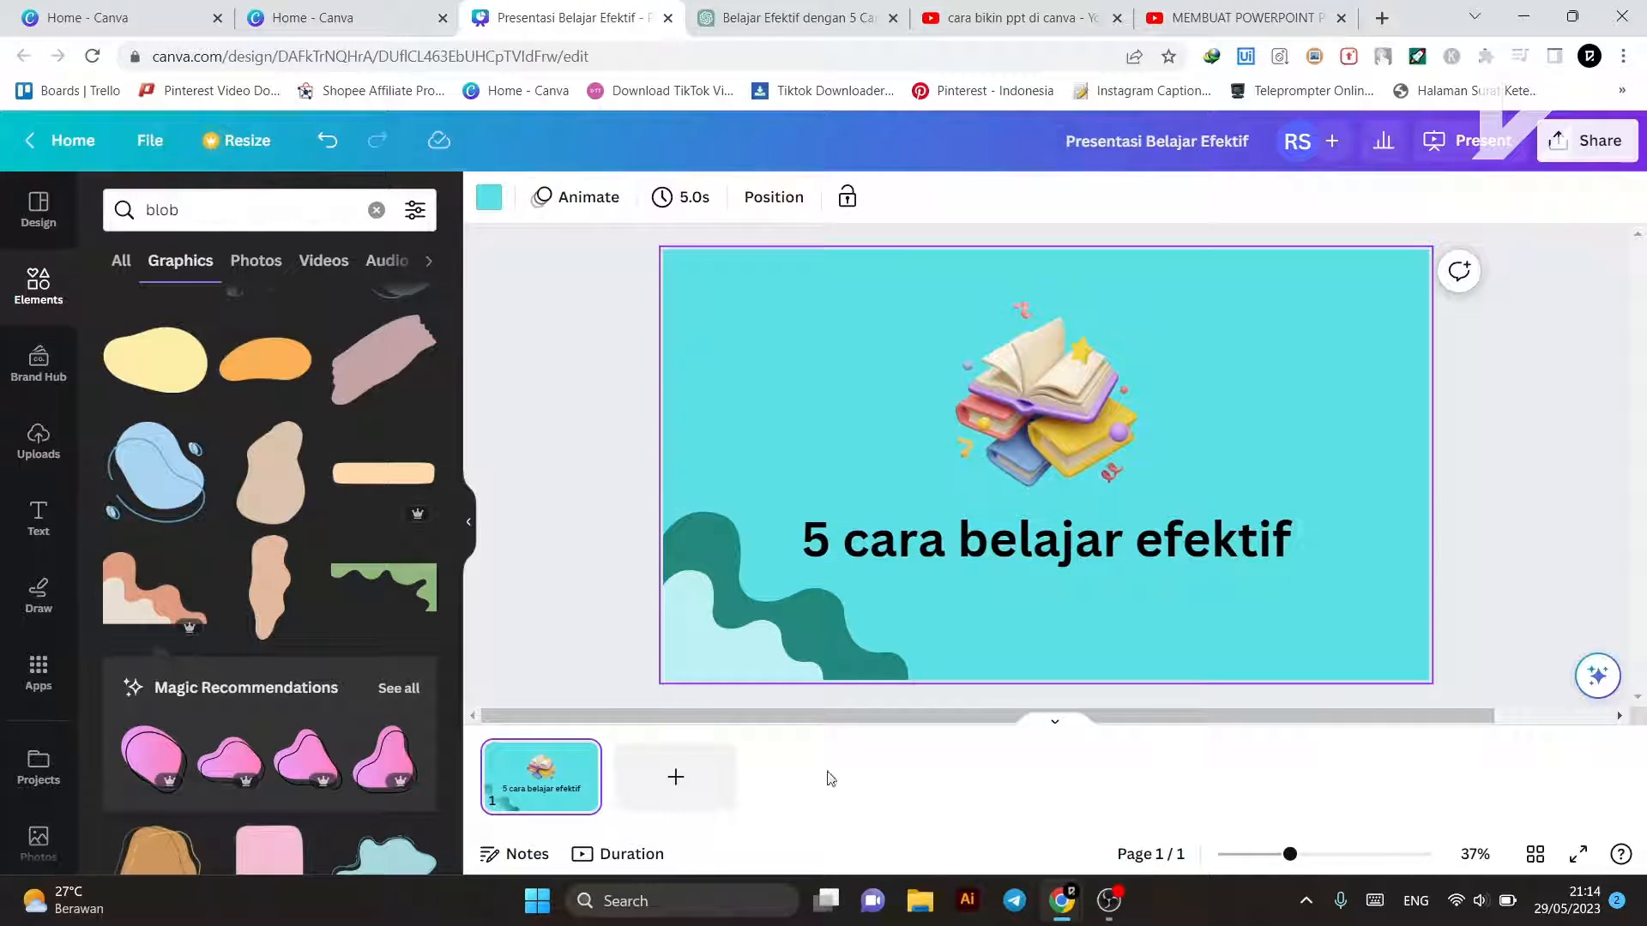
# Step: Duplicate the title slide five times to make a six-page presentation with the same design
pyautogui.click(1113, 515)
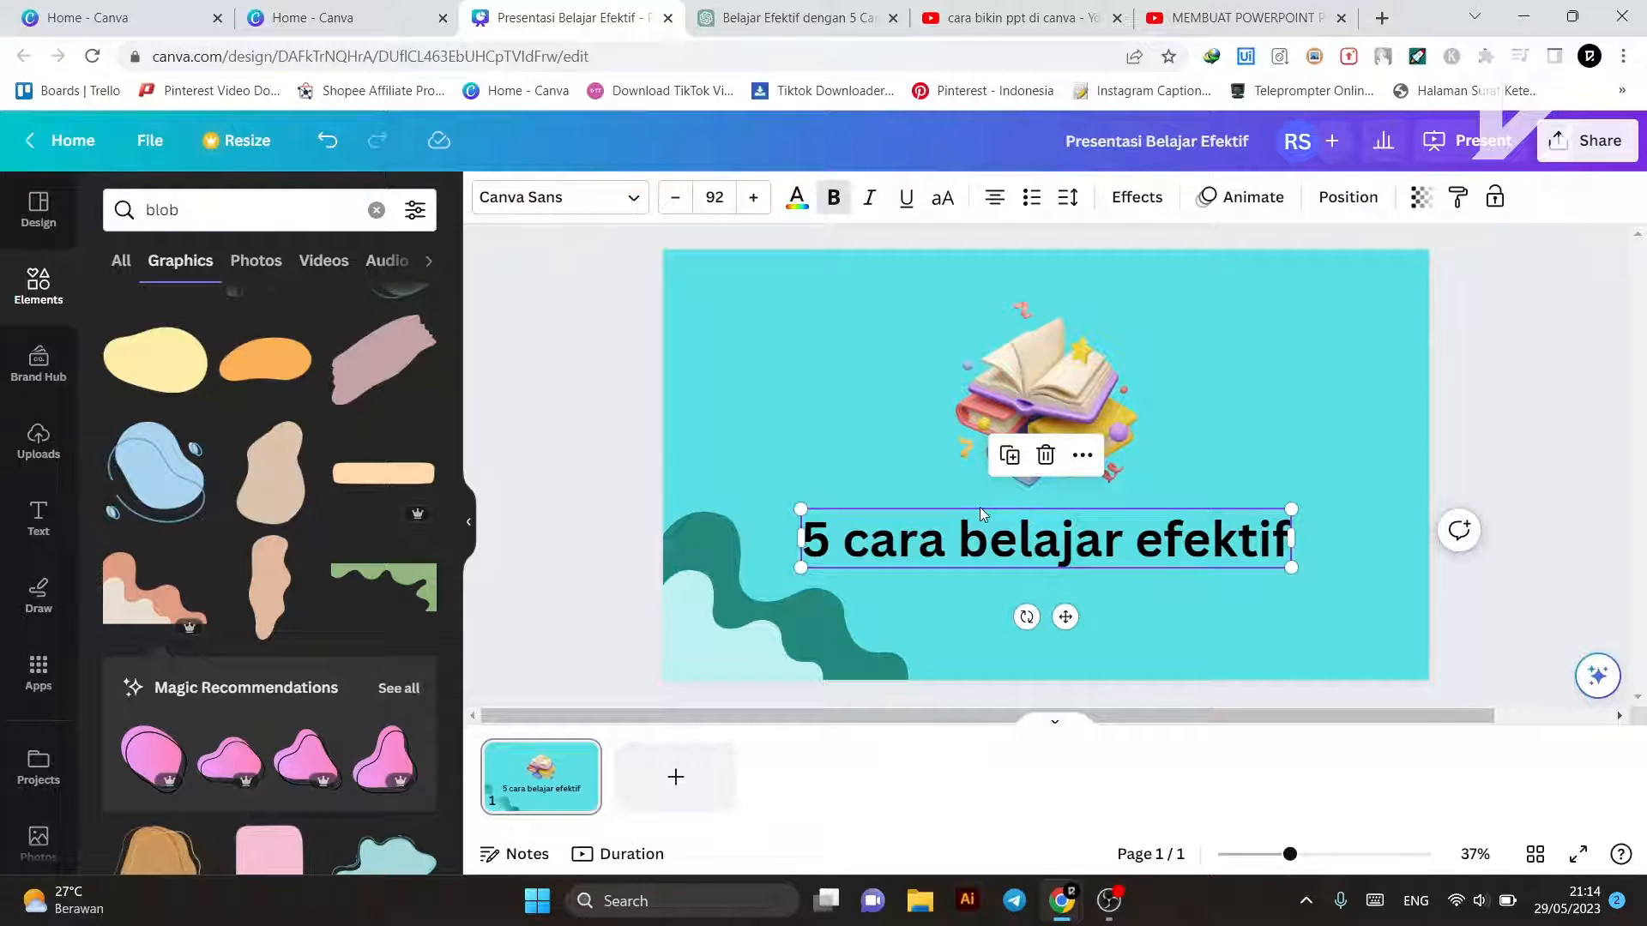
pyautogui.click(1099, 352)
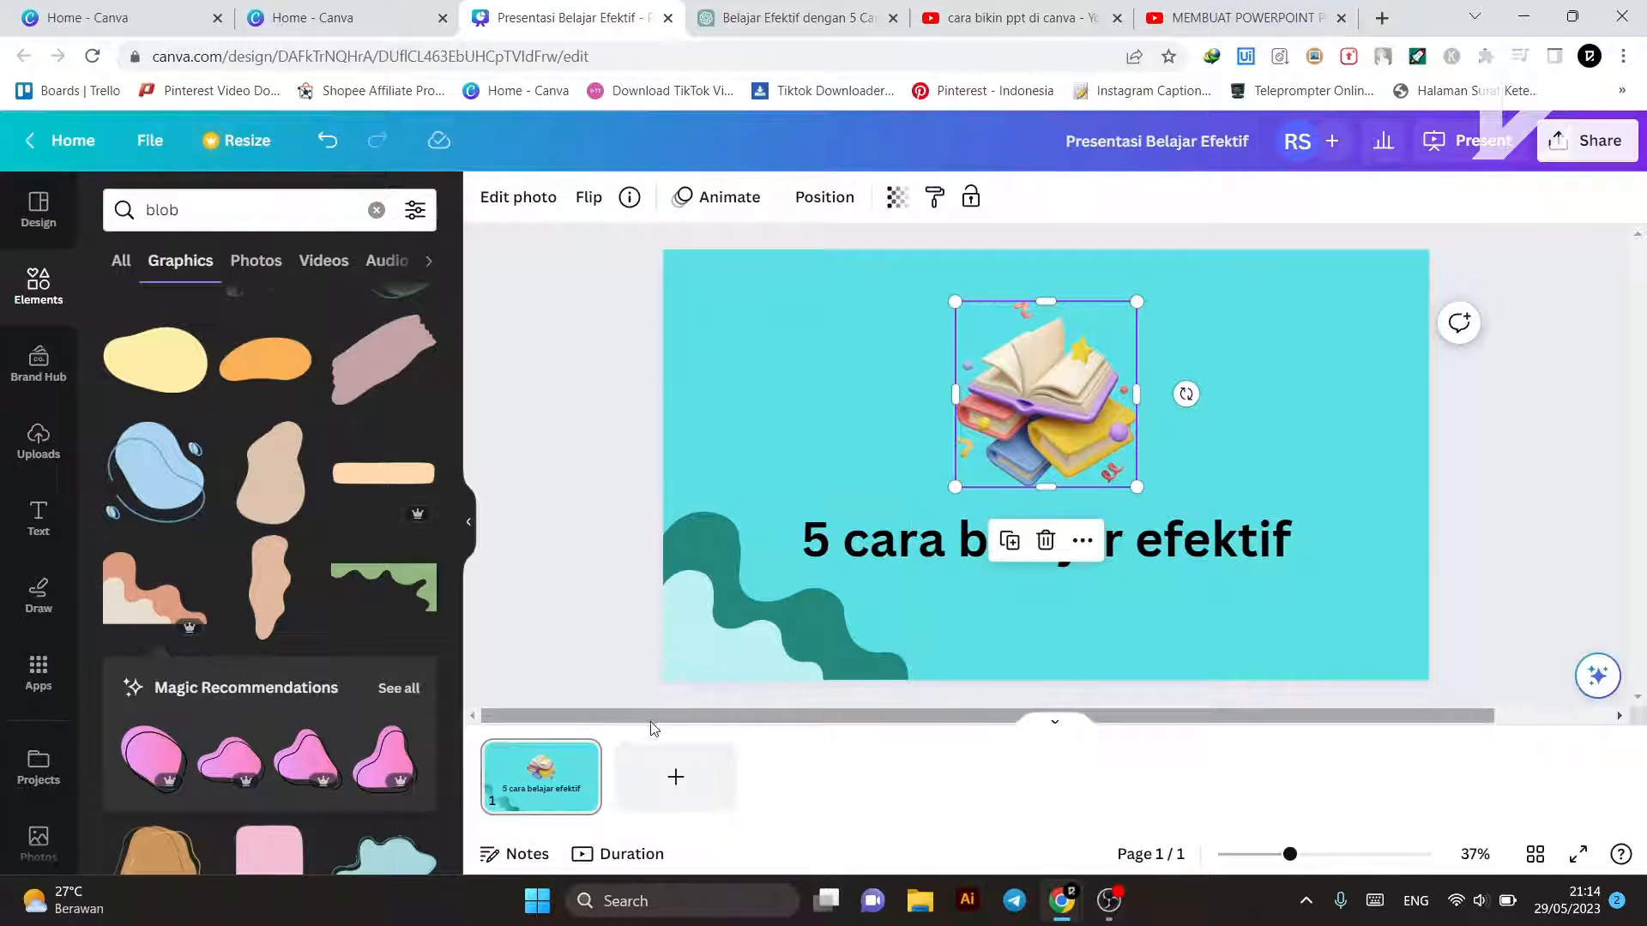
pyautogui.click(580, 757)
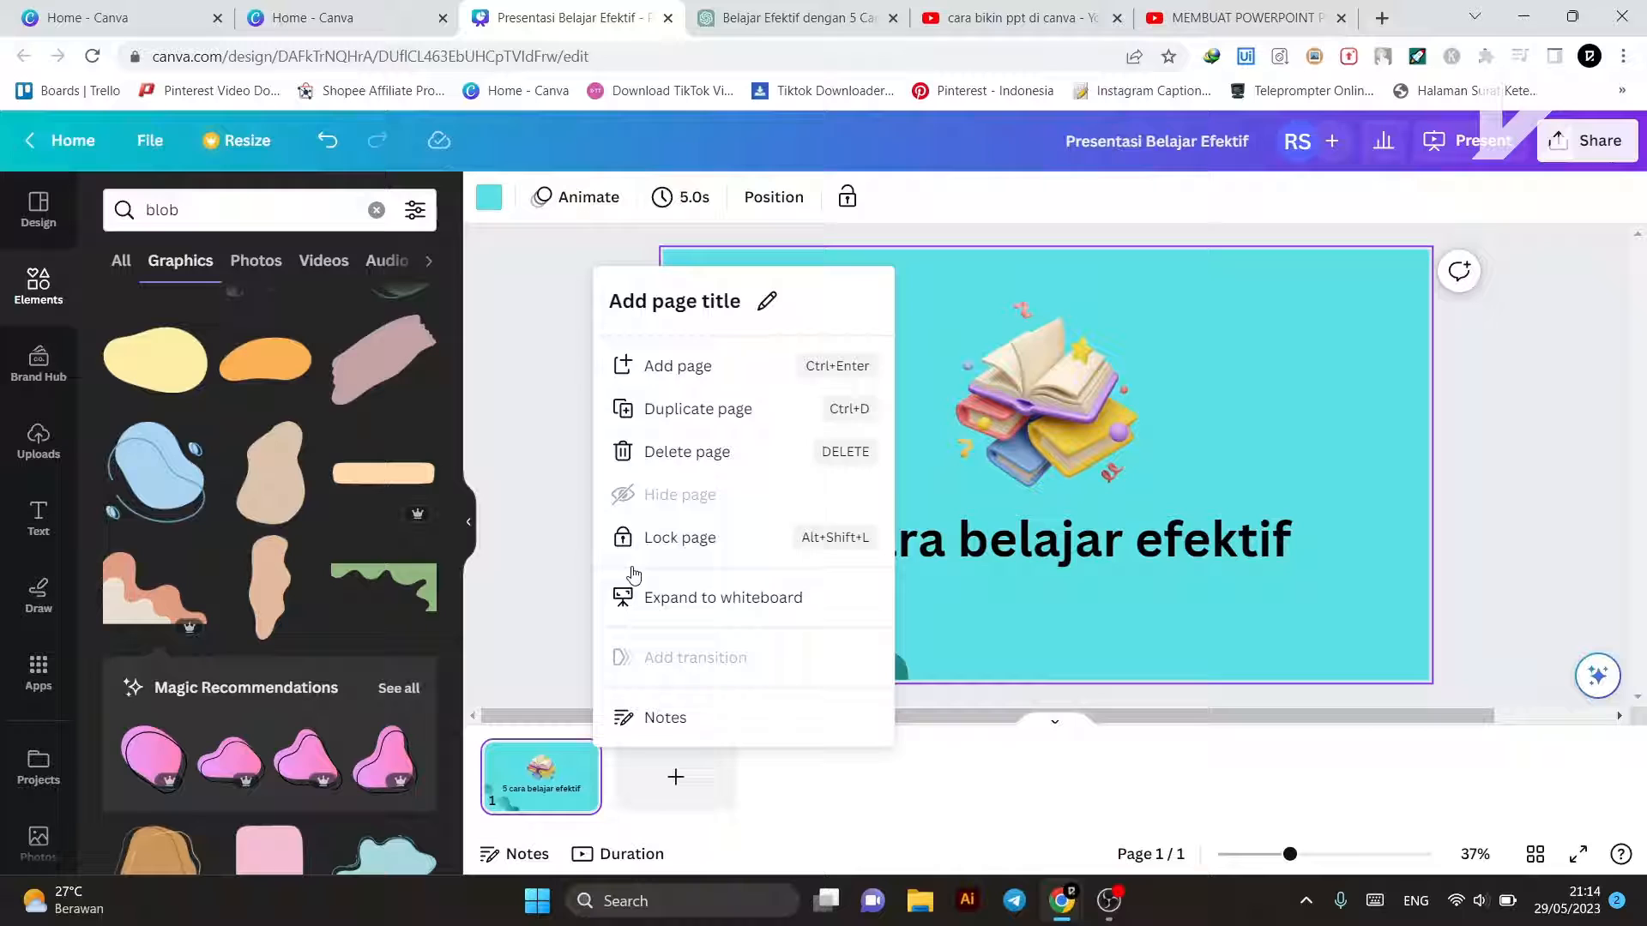
pyautogui.click(687, 410)
pyautogui.click(718, 756)
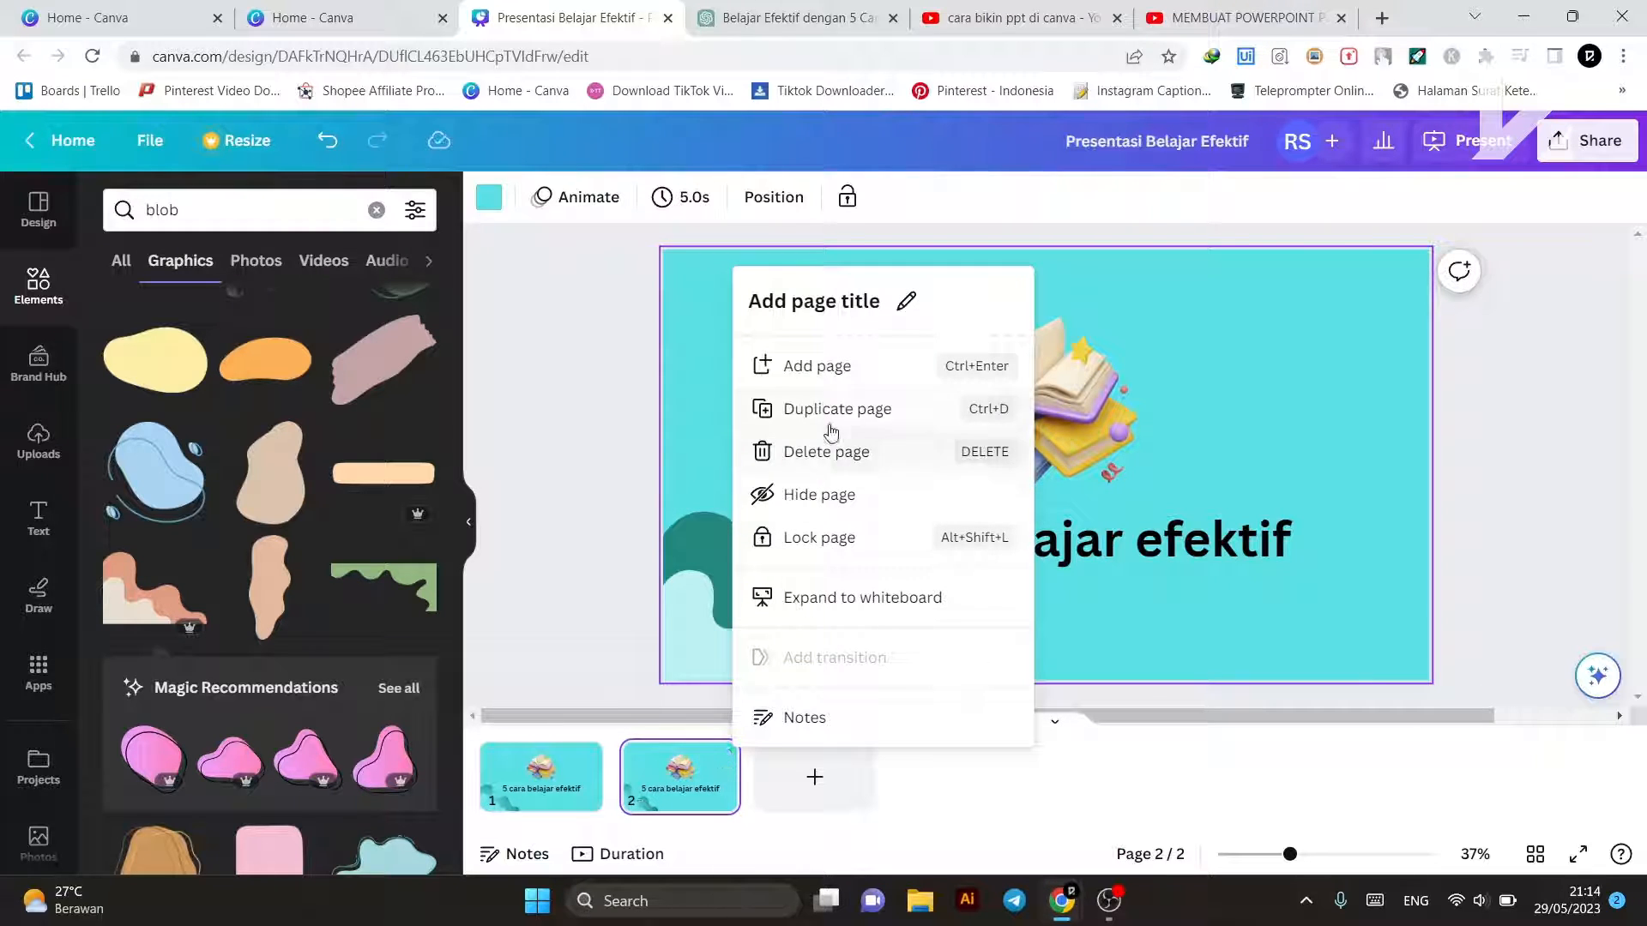
pyautogui.click(839, 410)
pyautogui.click(856, 756)
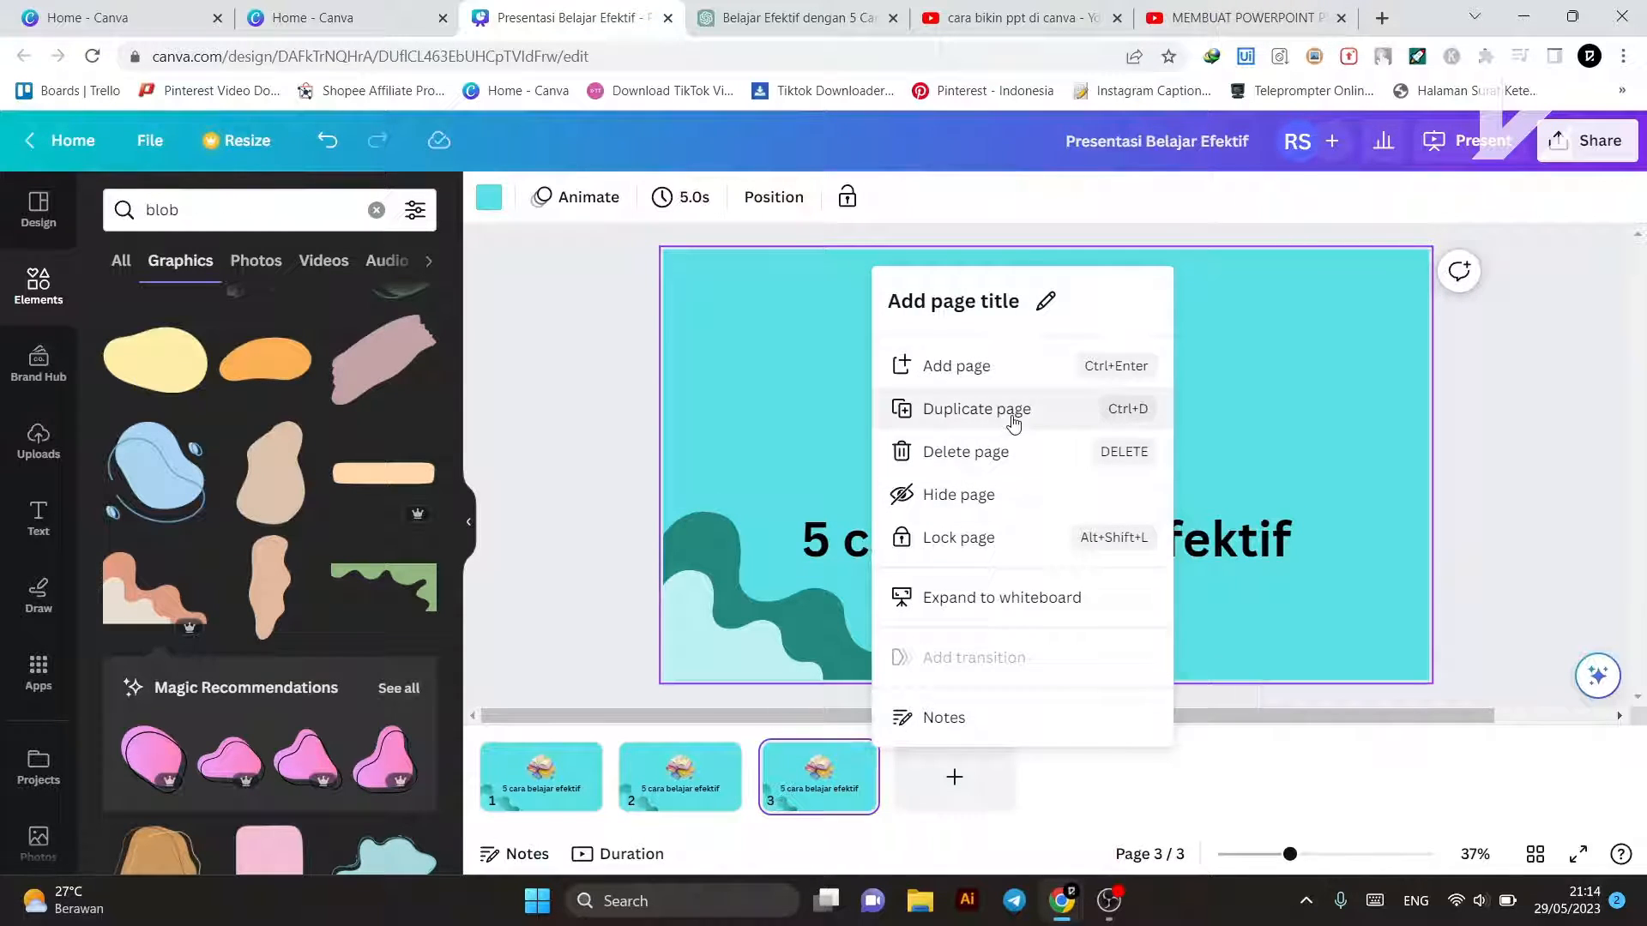
pyautogui.click(1015, 408)
pyautogui.click(997, 758)
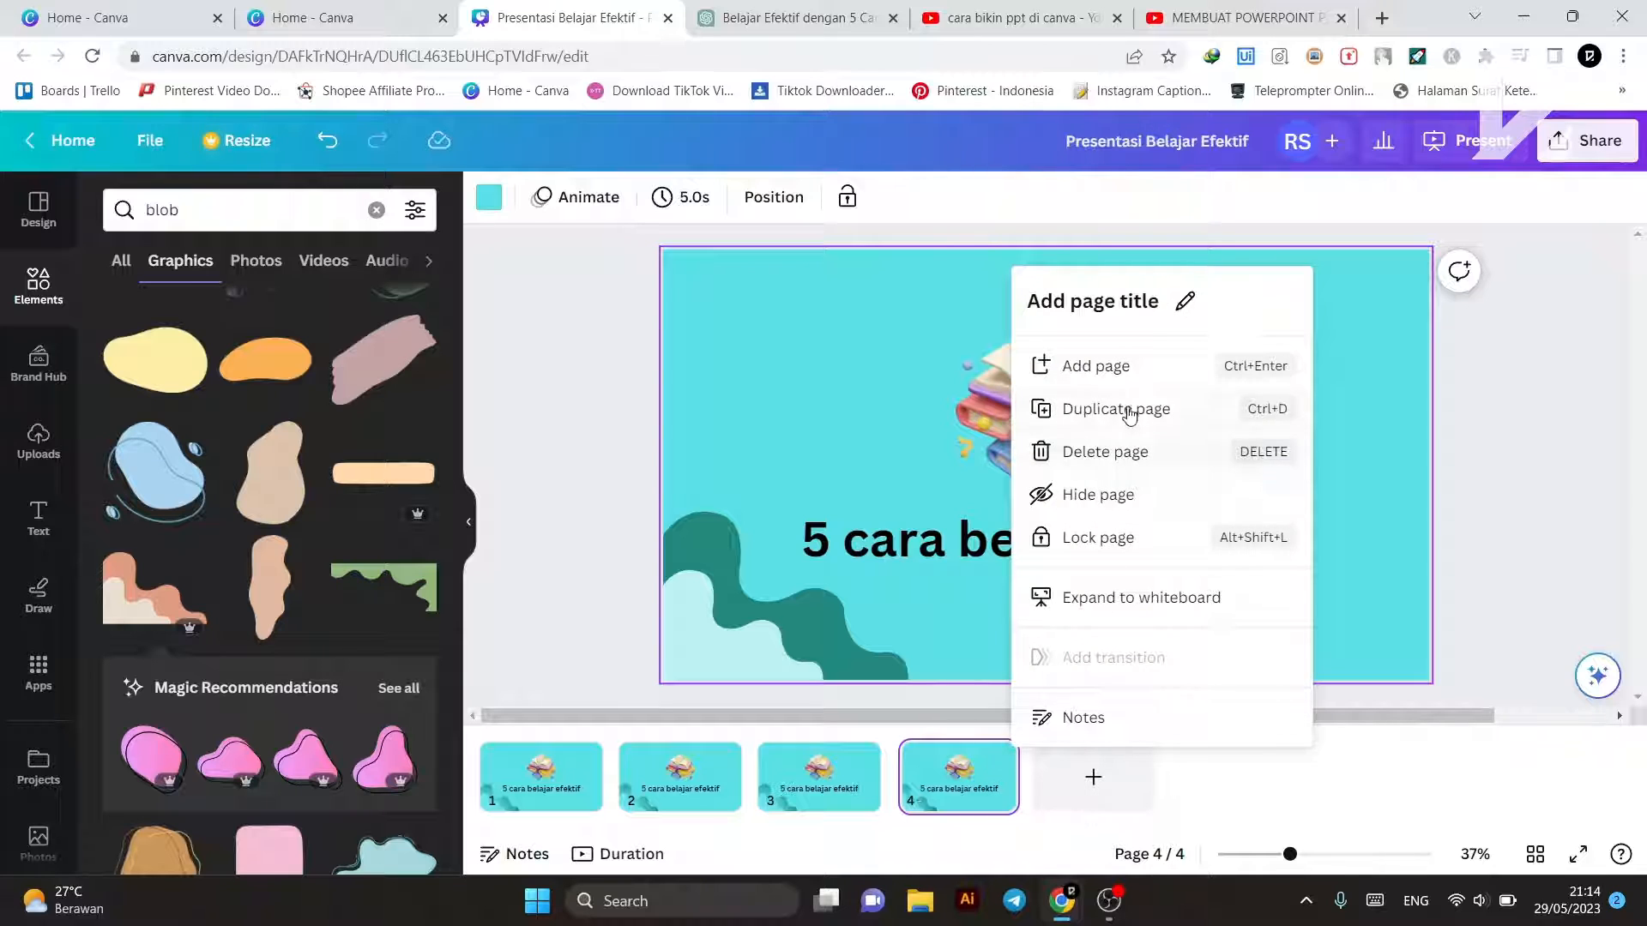
pyautogui.click(1129, 411)
pyautogui.click(1137, 757)
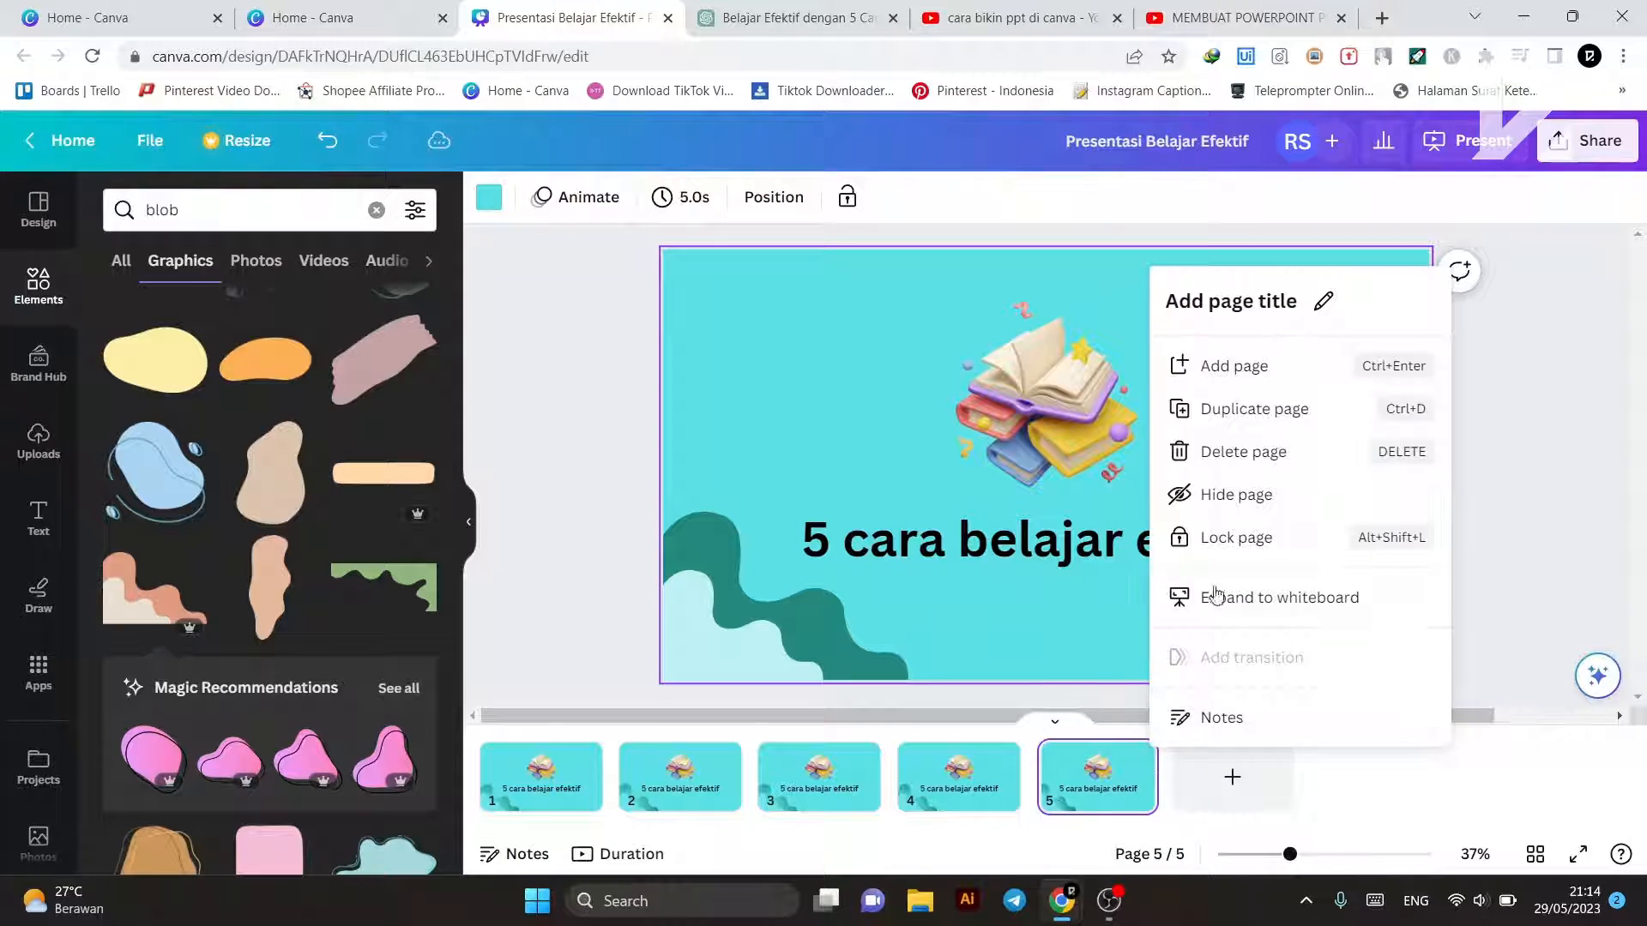
pyautogui.click(1259, 409)
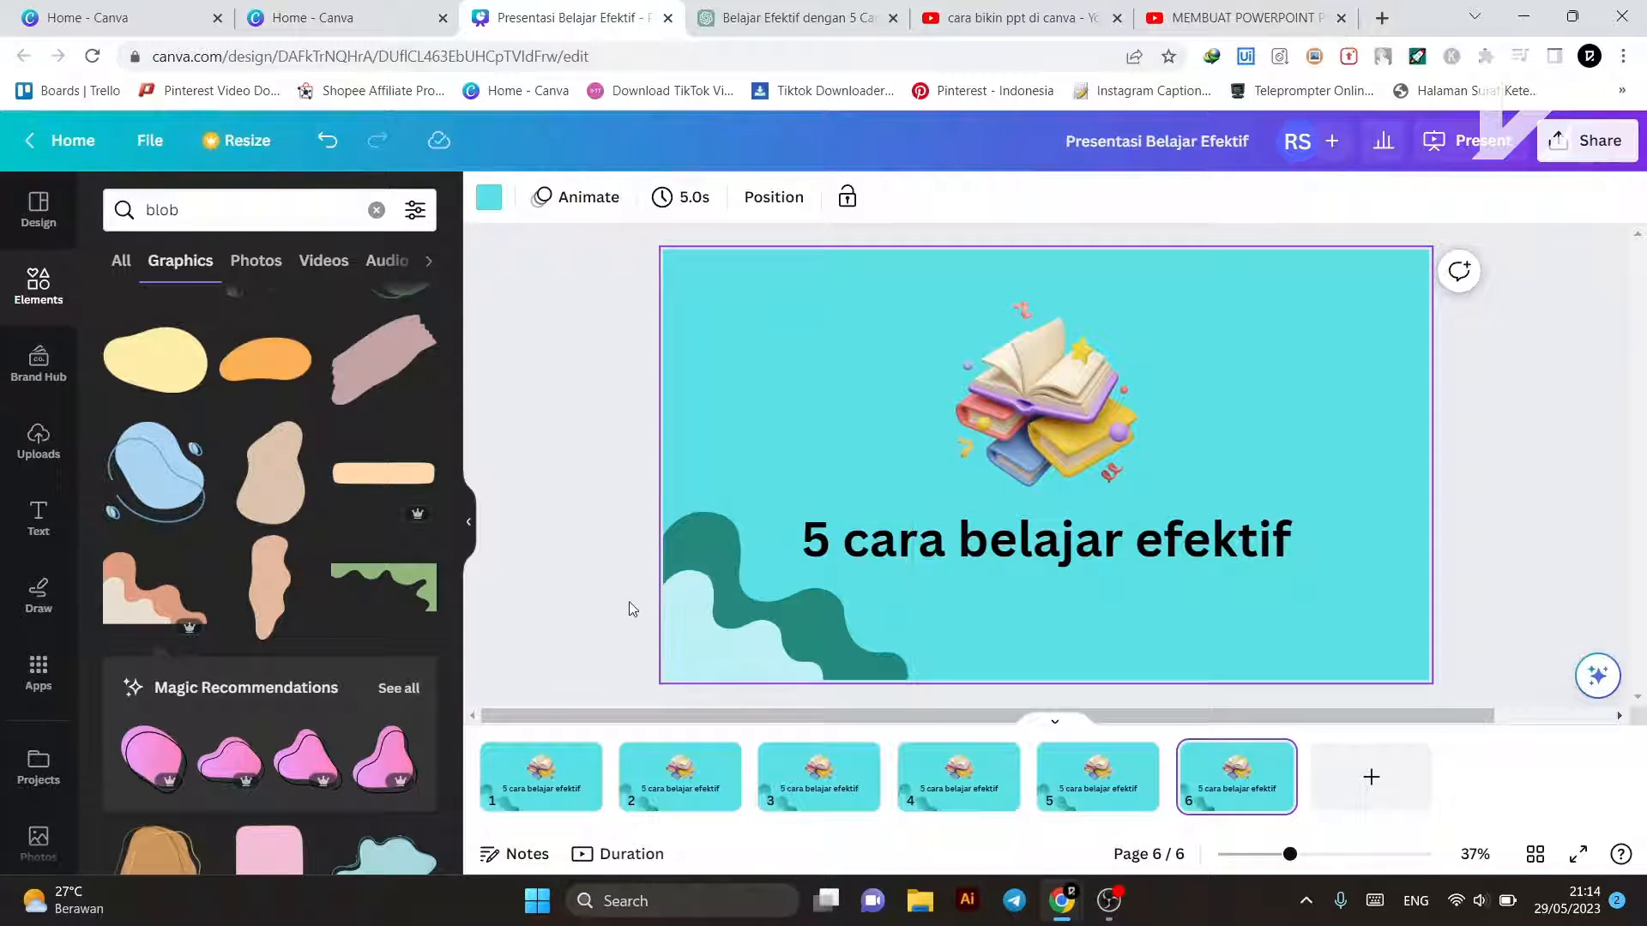
# Step: Copy the first tip, "Buat jadwal belajar yang teratur dan konsisten.", from the ChatGPT answer and return to the Canva presentation
pyautogui.click(743, 7)
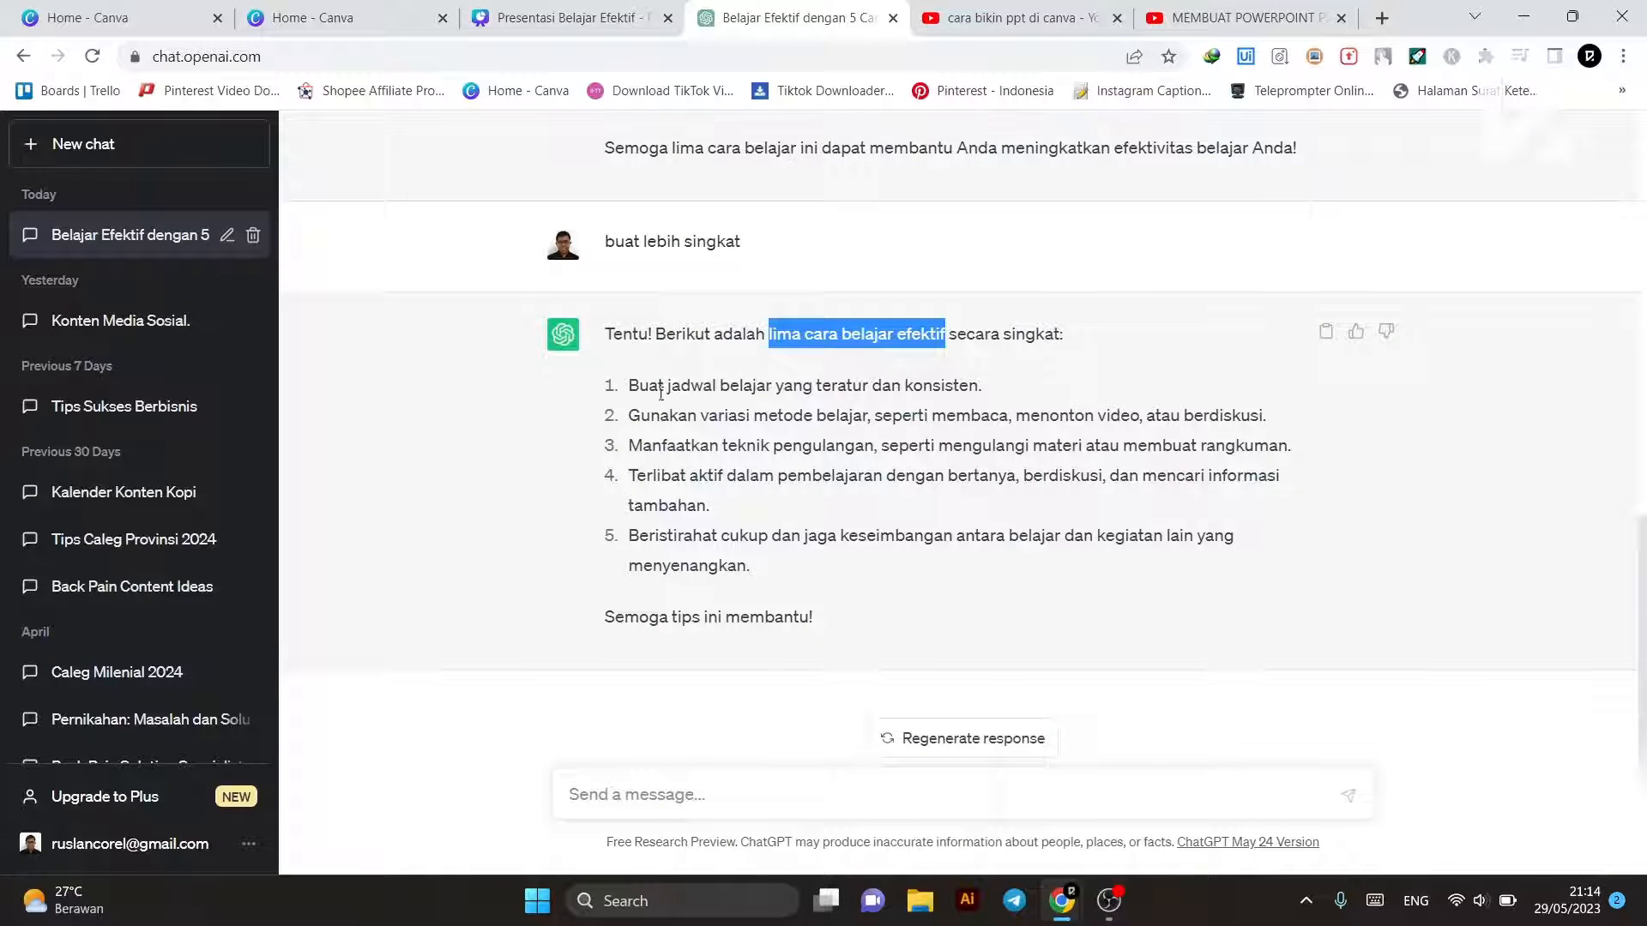
pyautogui.moveTo(631, 390); pyautogui.dragTo(971, 378)
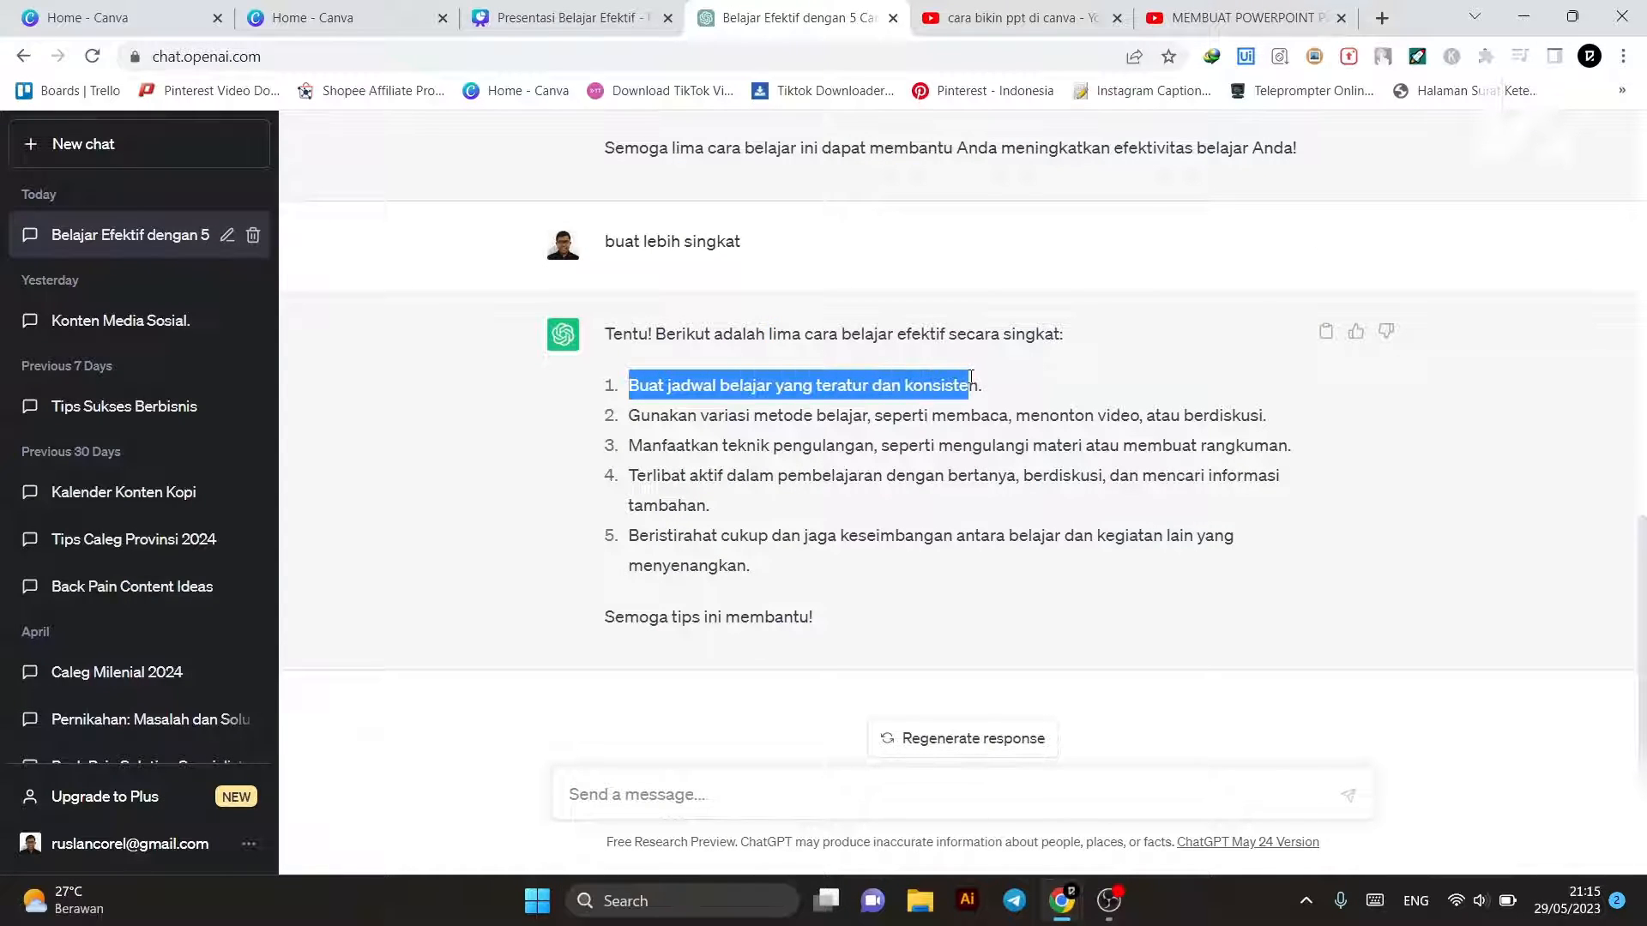
pyautogui.click(566, 17)
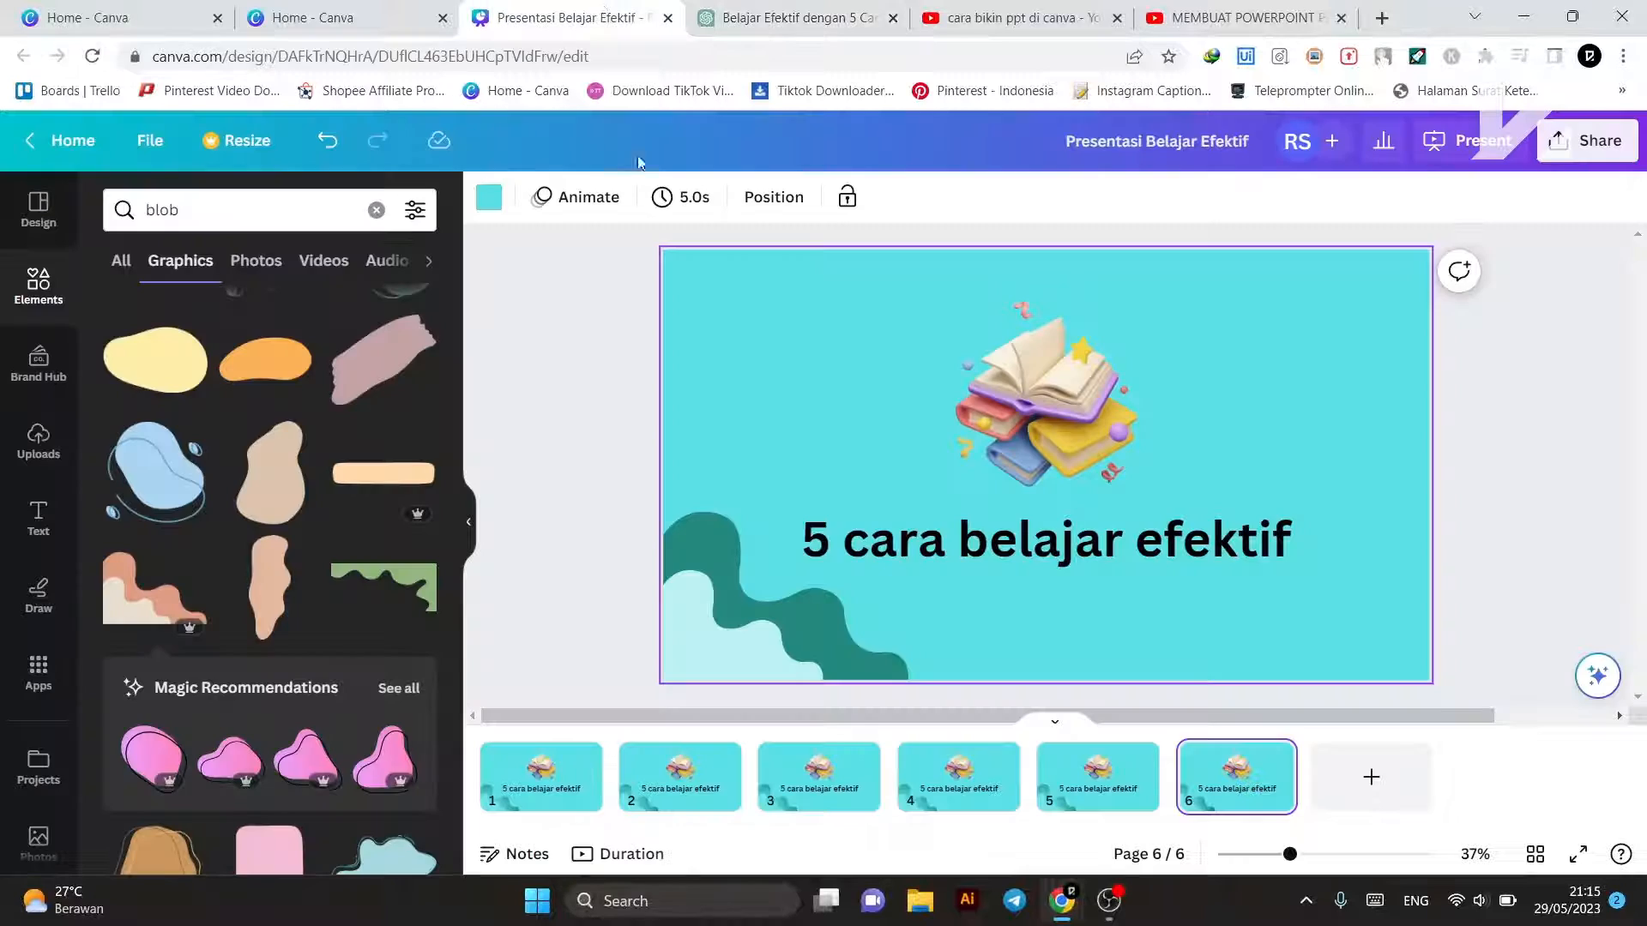
# Step: Replace page 2's heading with "Buat jadwal belajar yang teratur dan konsisten." and remove the pasted list numbering and extra empty line
pyautogui.click(679, 767)
pyautogui.doubleClick(913, 548)
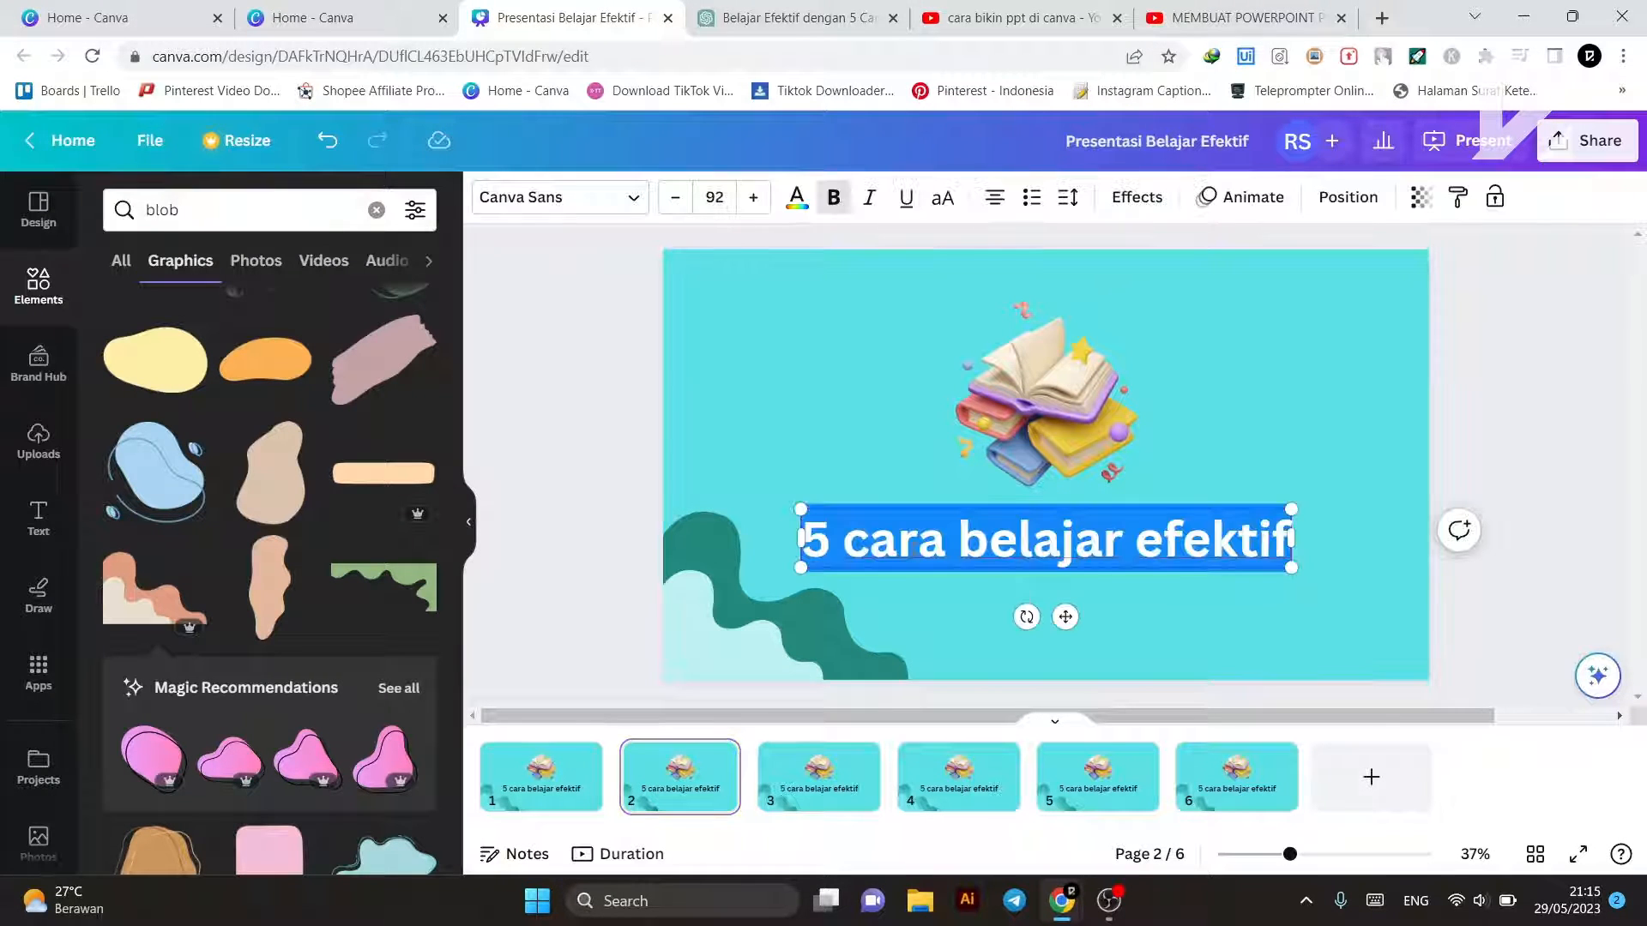
pyautogui.write('Buat jadwal belajar yang teratur dan konsisten.')
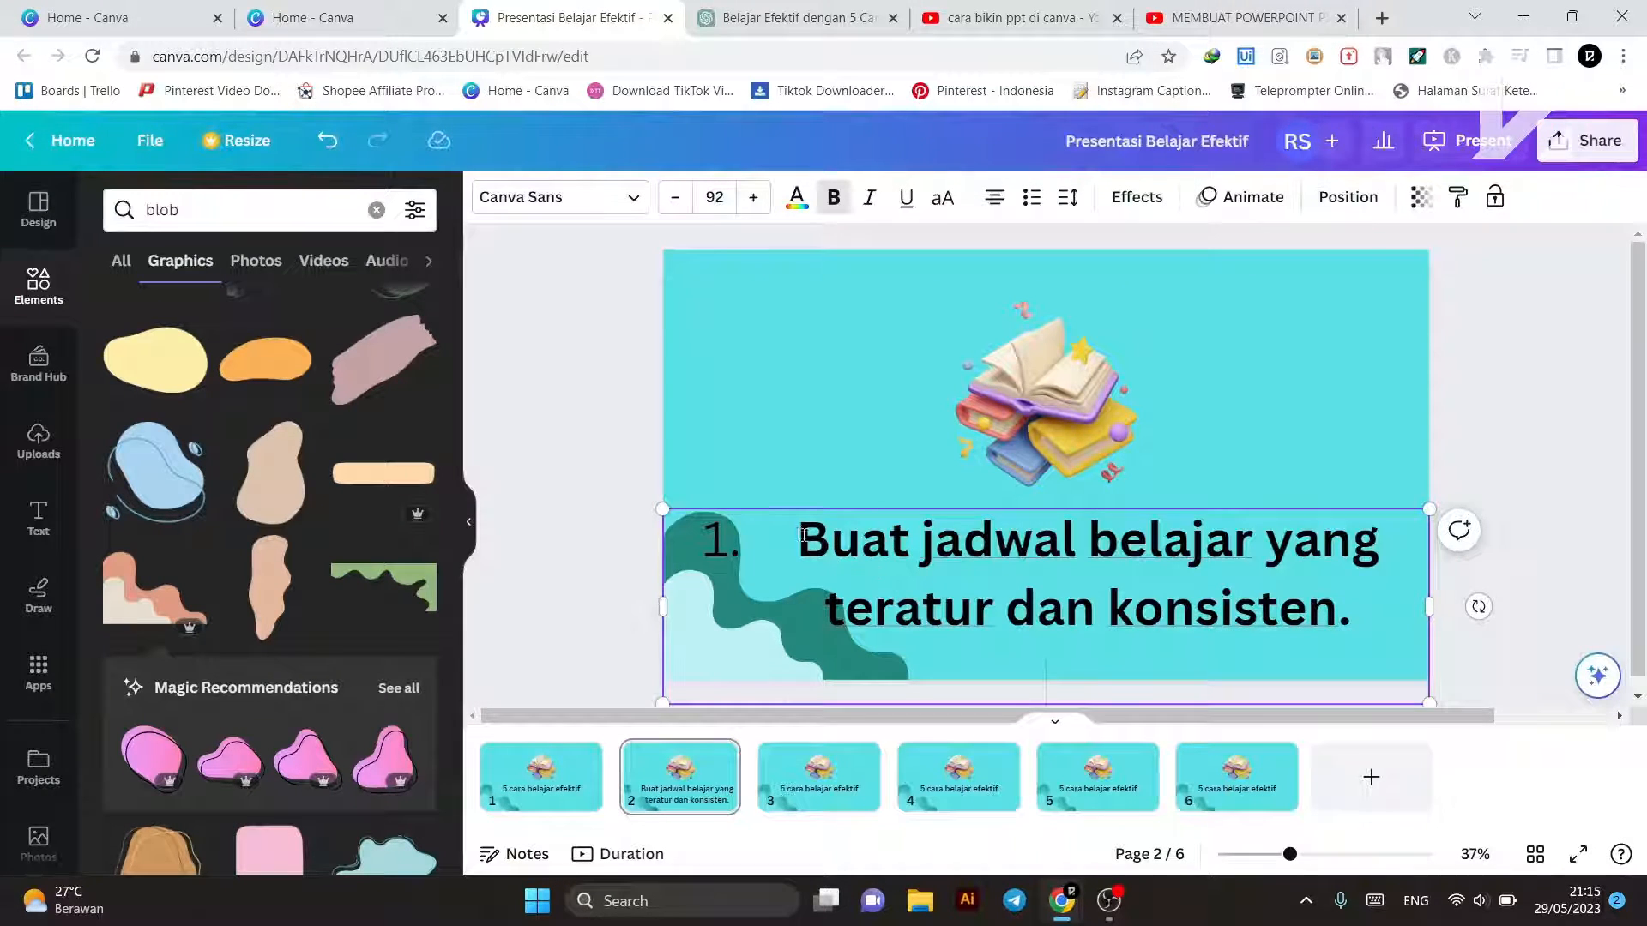
pyautogui.press('BackSpace')
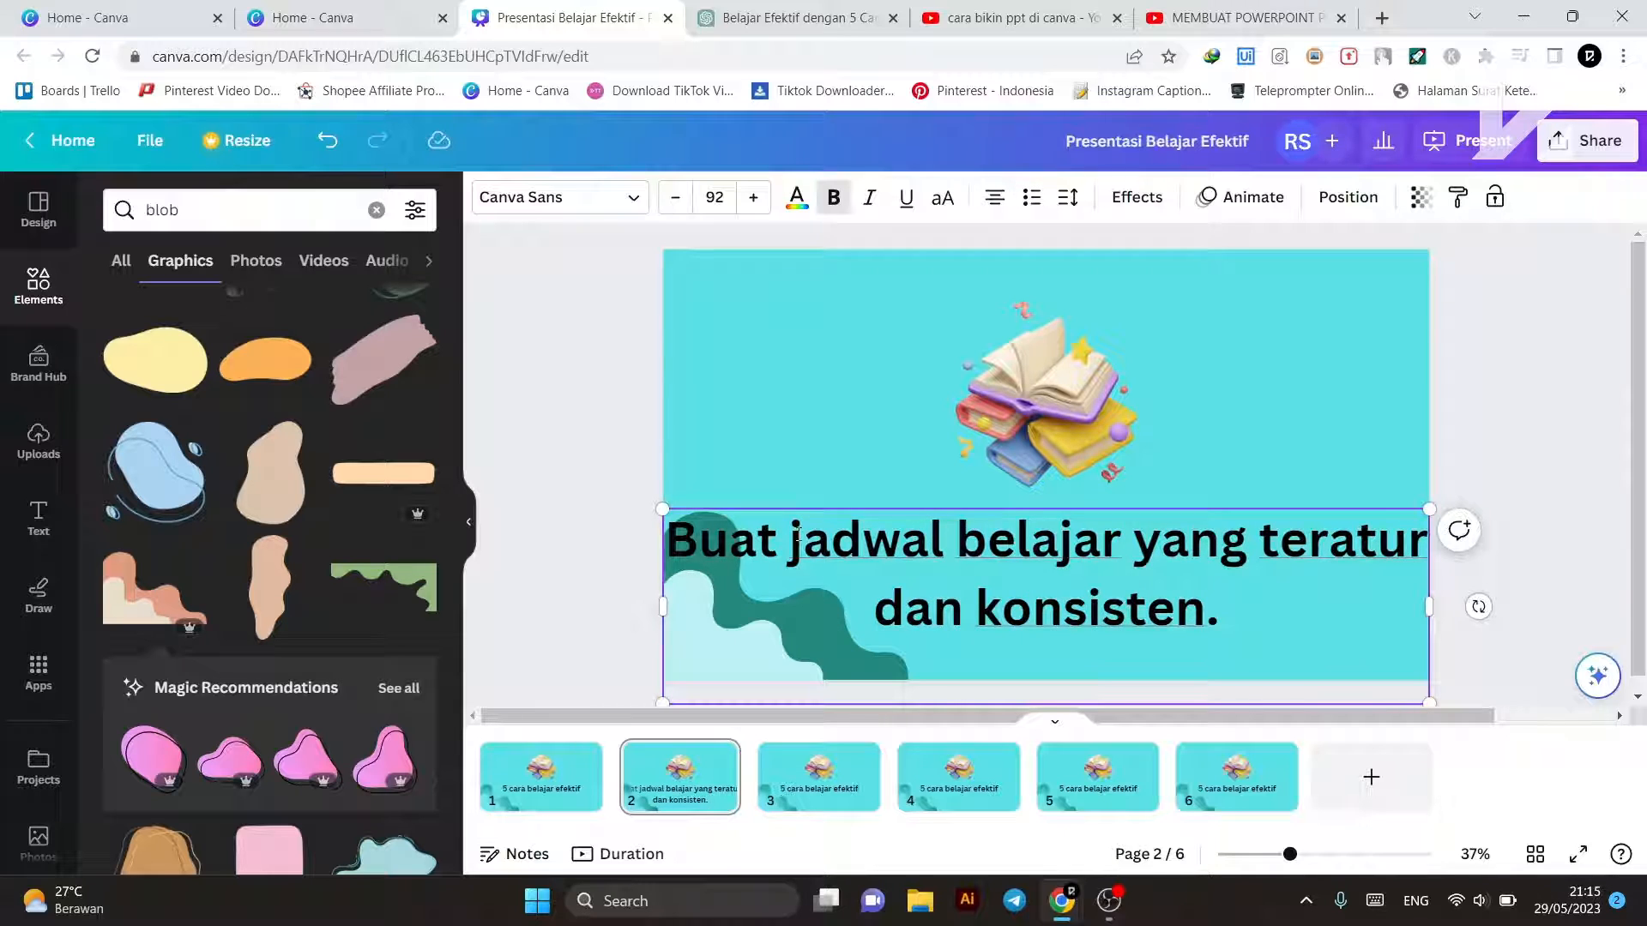
pyautogui.press('BackSpace')
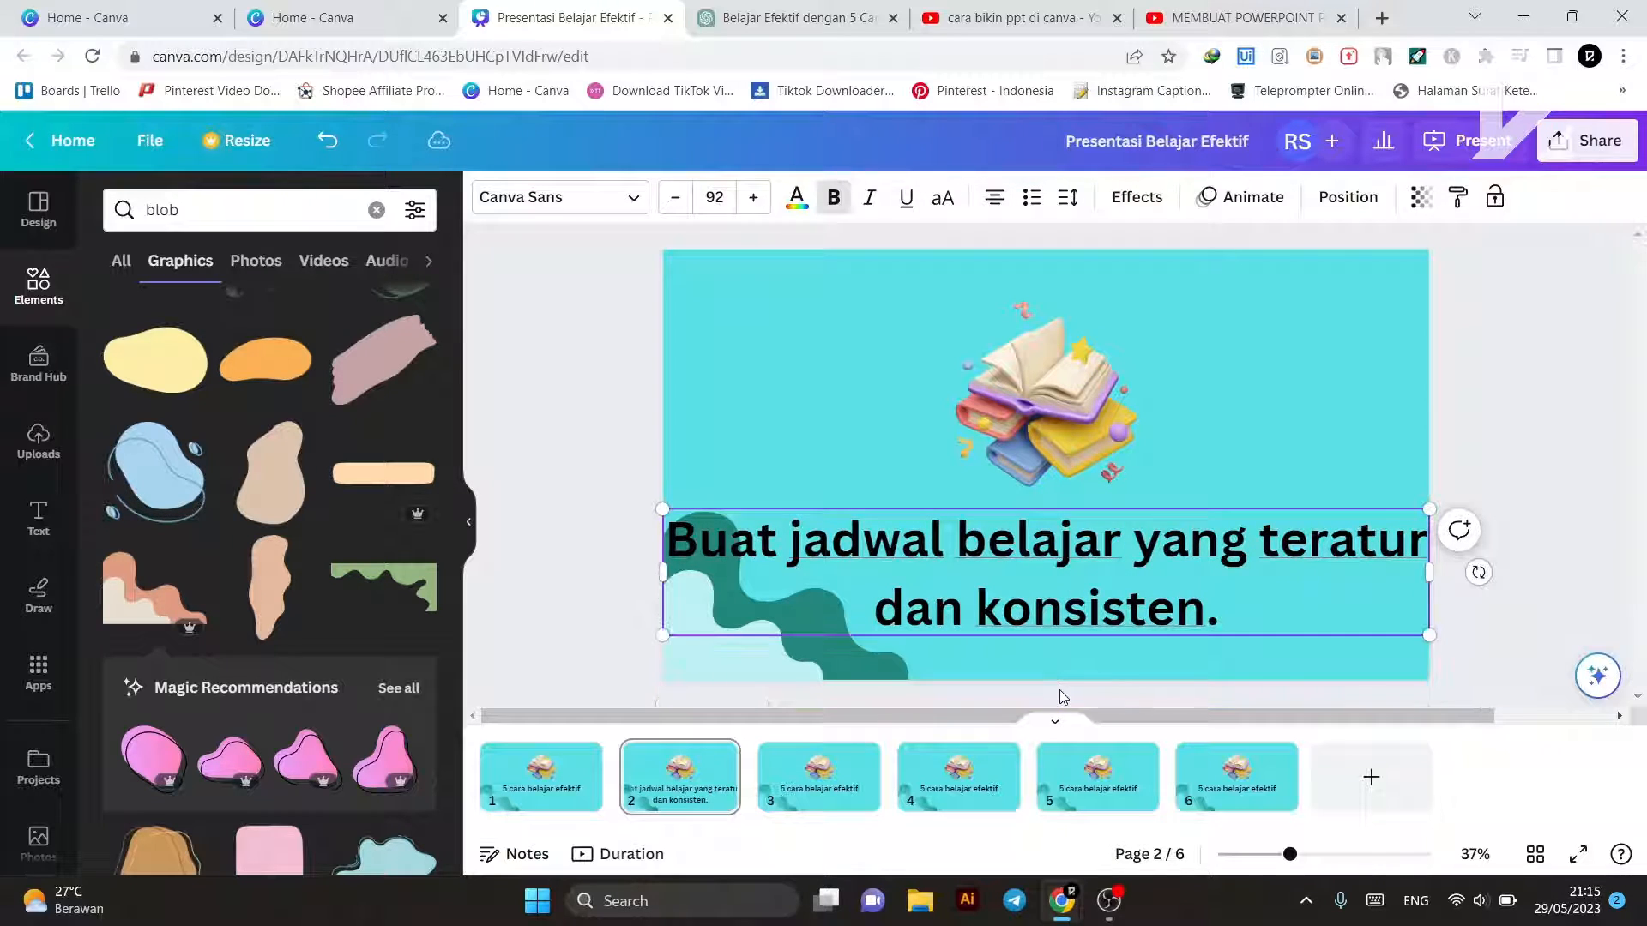
# Step: Shrink page 2's tip text to size 64 and center it beneath the books illustration
pyautogui.click(1625, 388)
pyautogui.click(1187, 543)
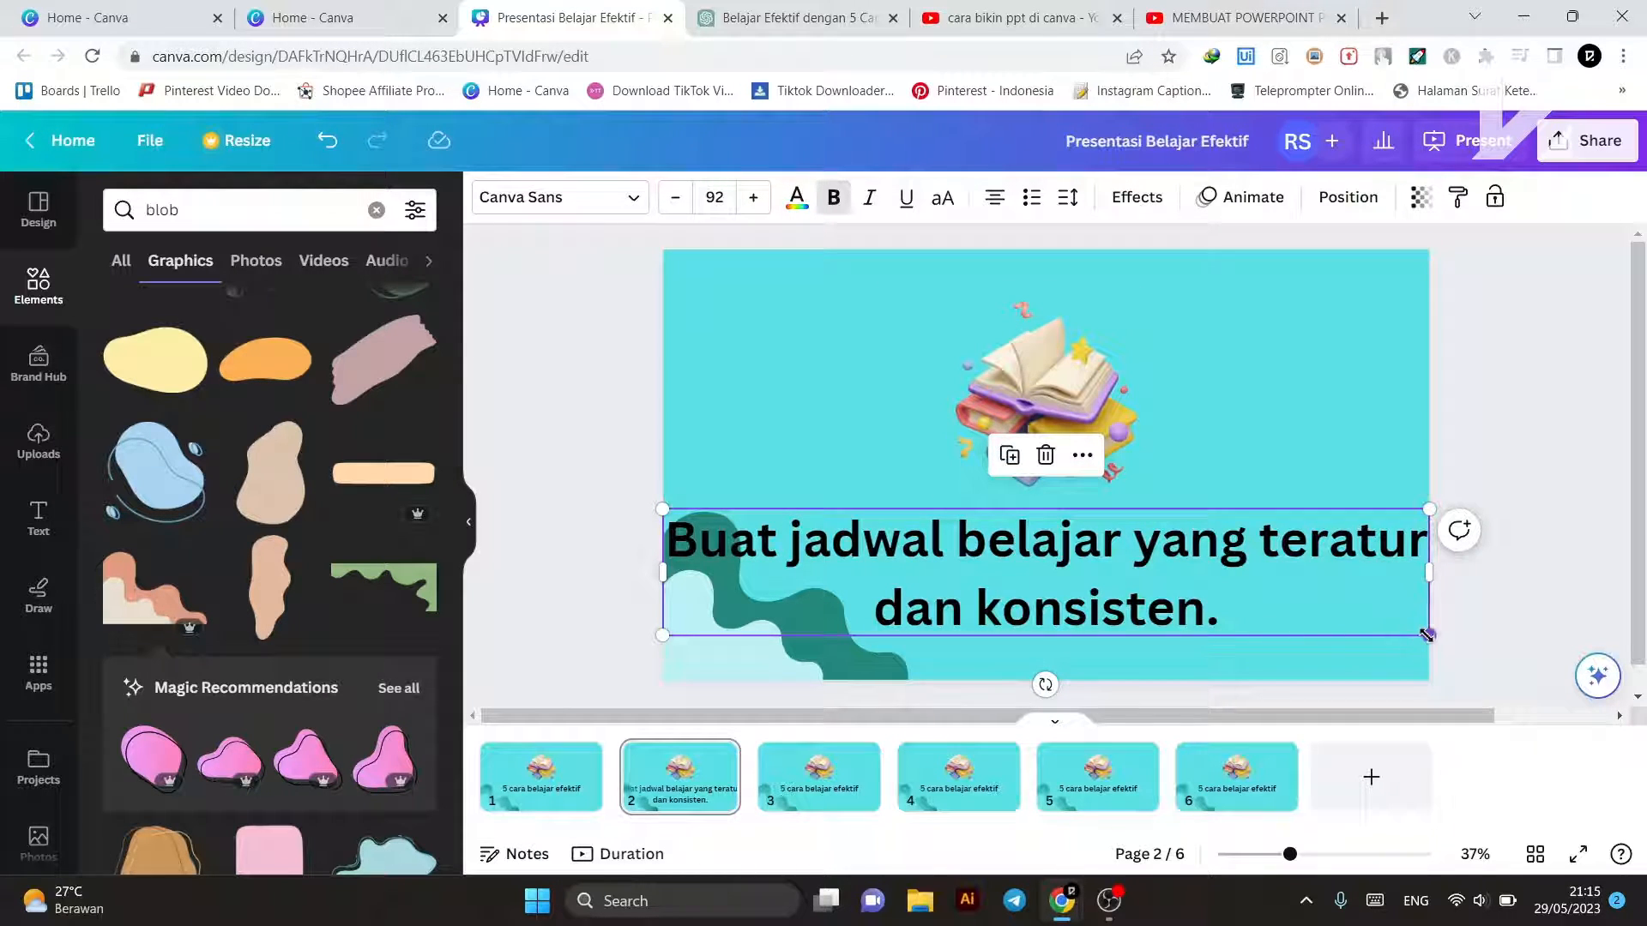
pyautogui.moveTo(1426, 635); pyautogui.dragTo(1197, 598)
pyautogui.moveTo(1062, 532); pyautogui.dragTo(1178, 541)
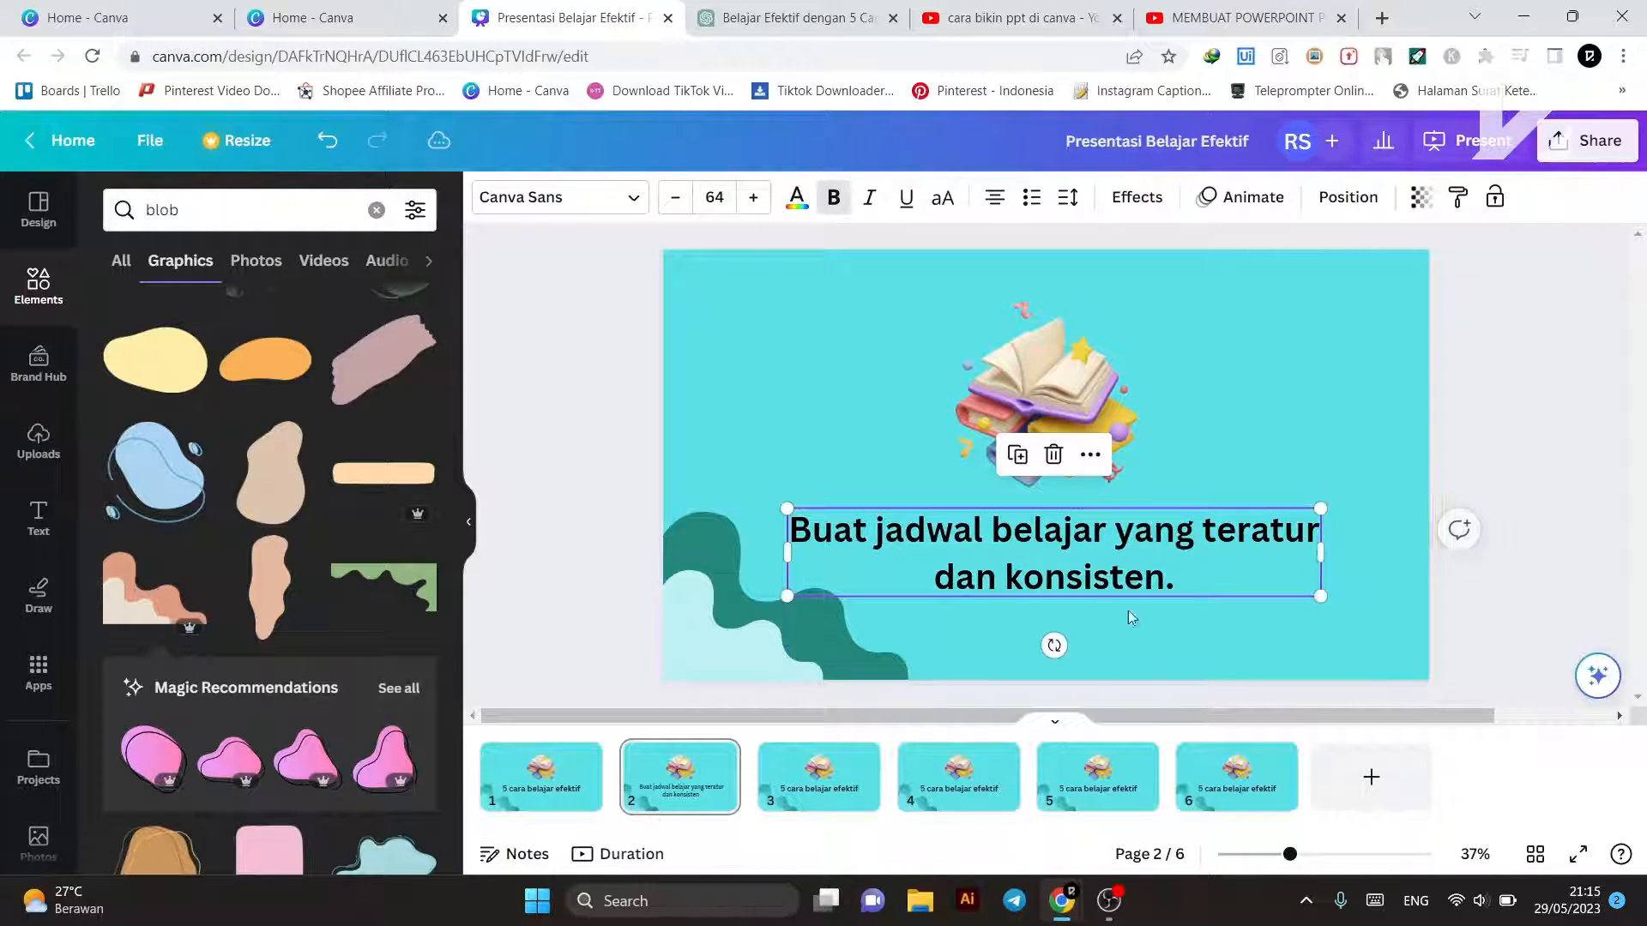
# Step: Open page 3, copy the second tip, "Gunakan variasi metode belajar, seperti membaca, menonton video, atau berdiskusi.", from ChatGPT and return to the Canva presentation
pyautogui.click(819, 772)
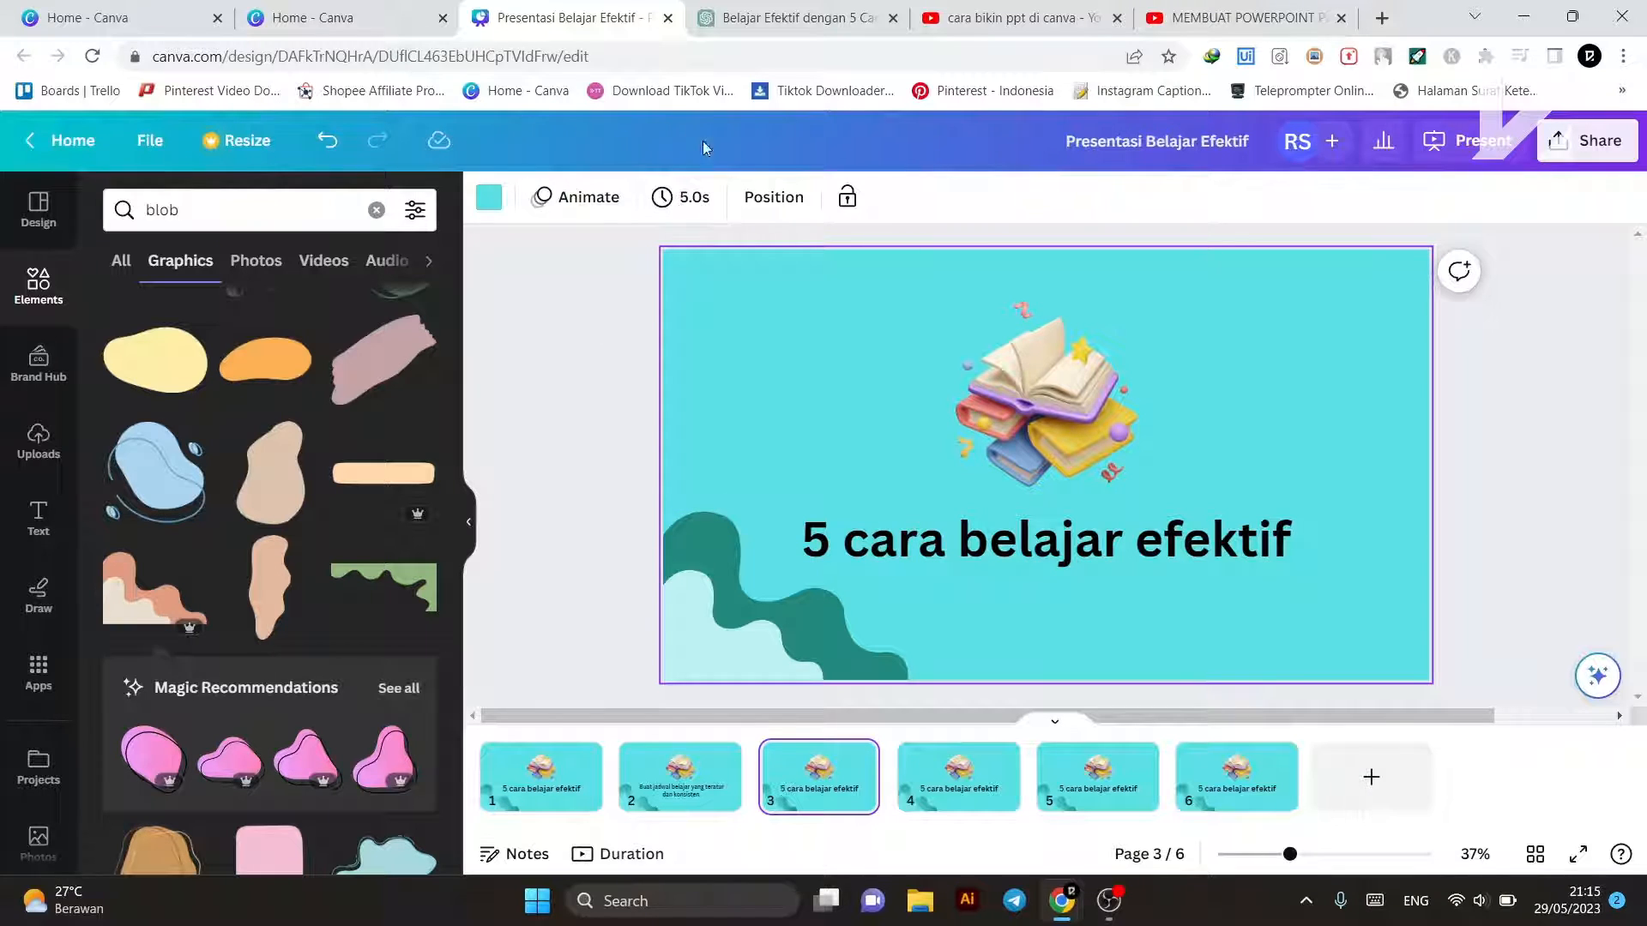
pyautogui.click(798, 19)
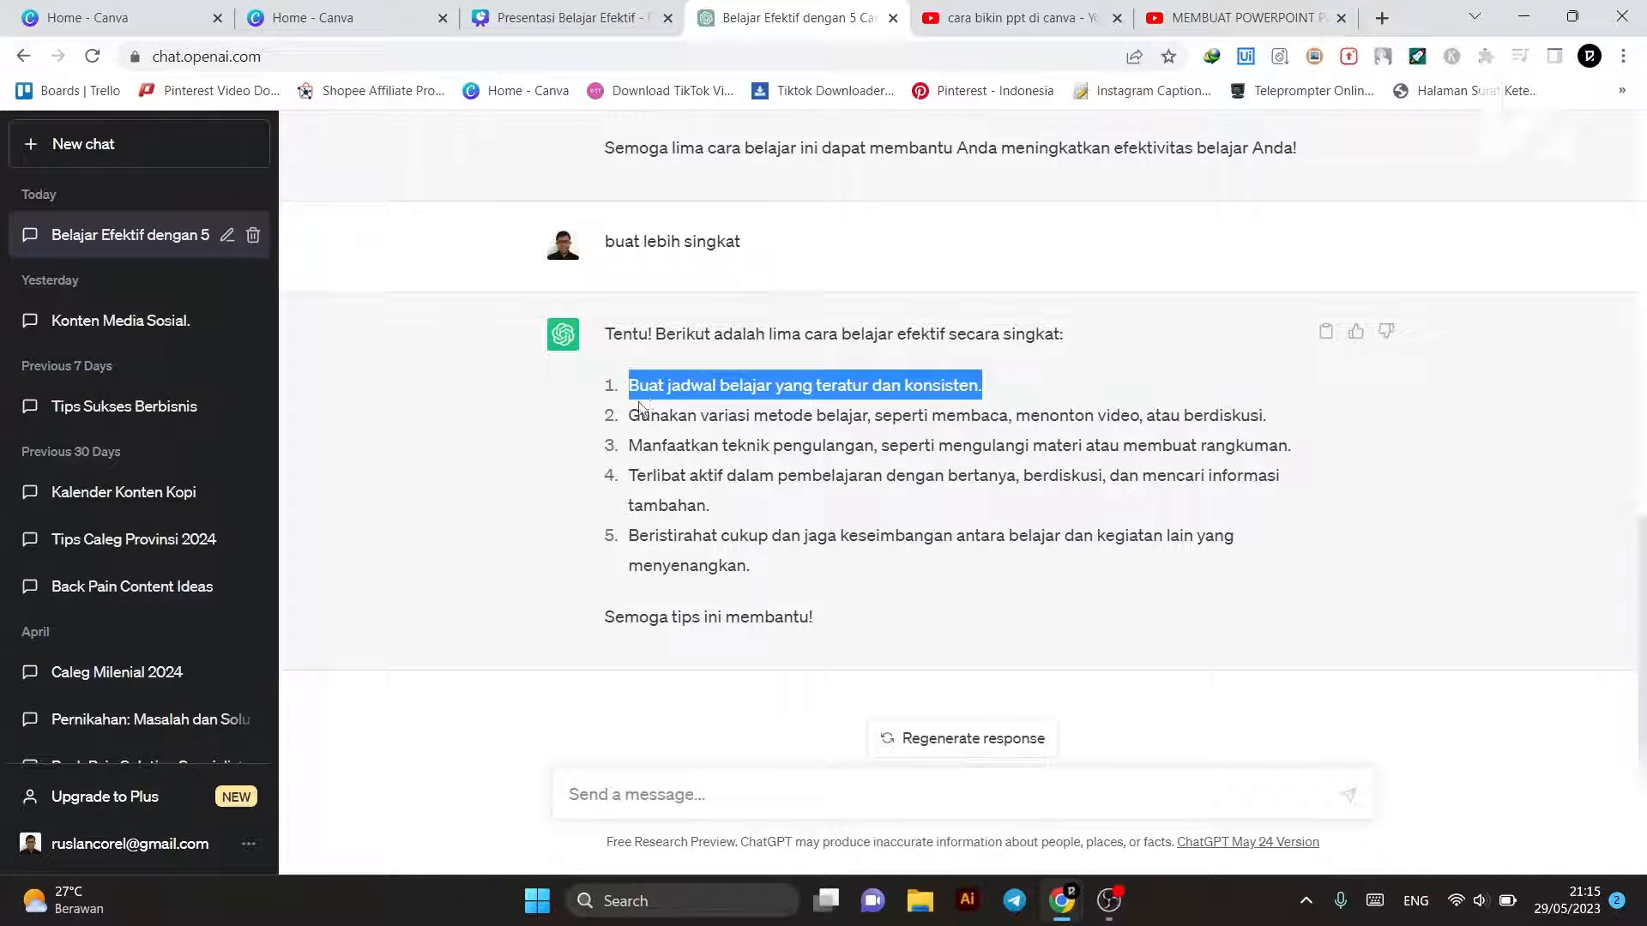
pyautogui.moveTo(632, 415); pyautogui.dragTo(1266, 410)
pyautogui.hotkey('ctrl', 'c')
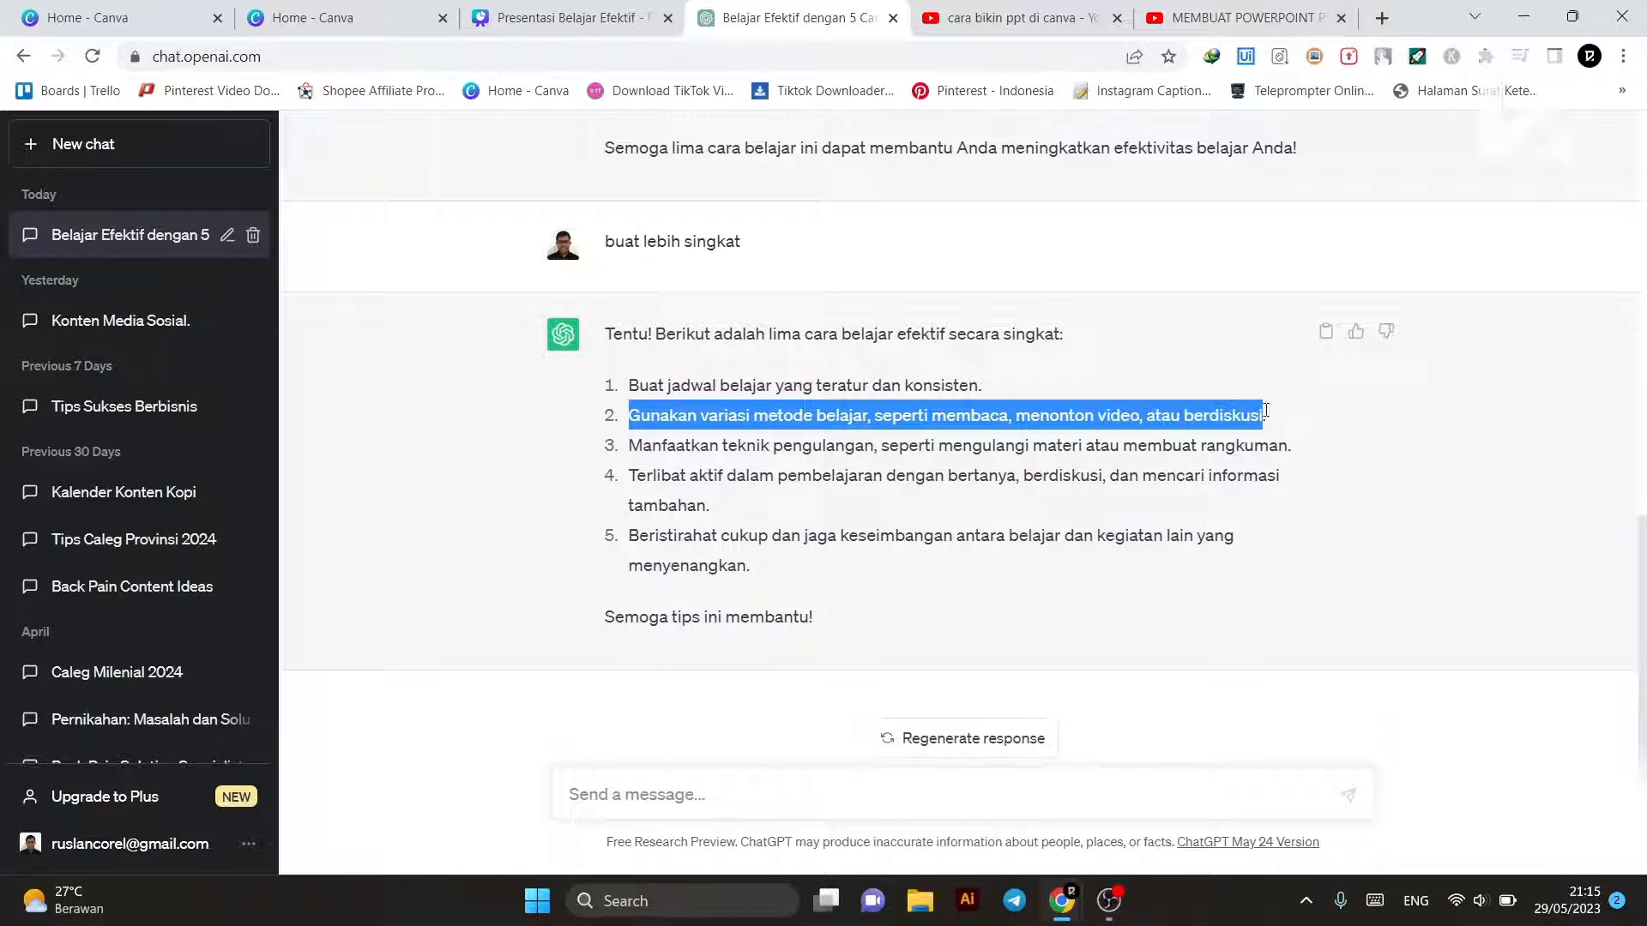
pyautogui.click(572, 18)
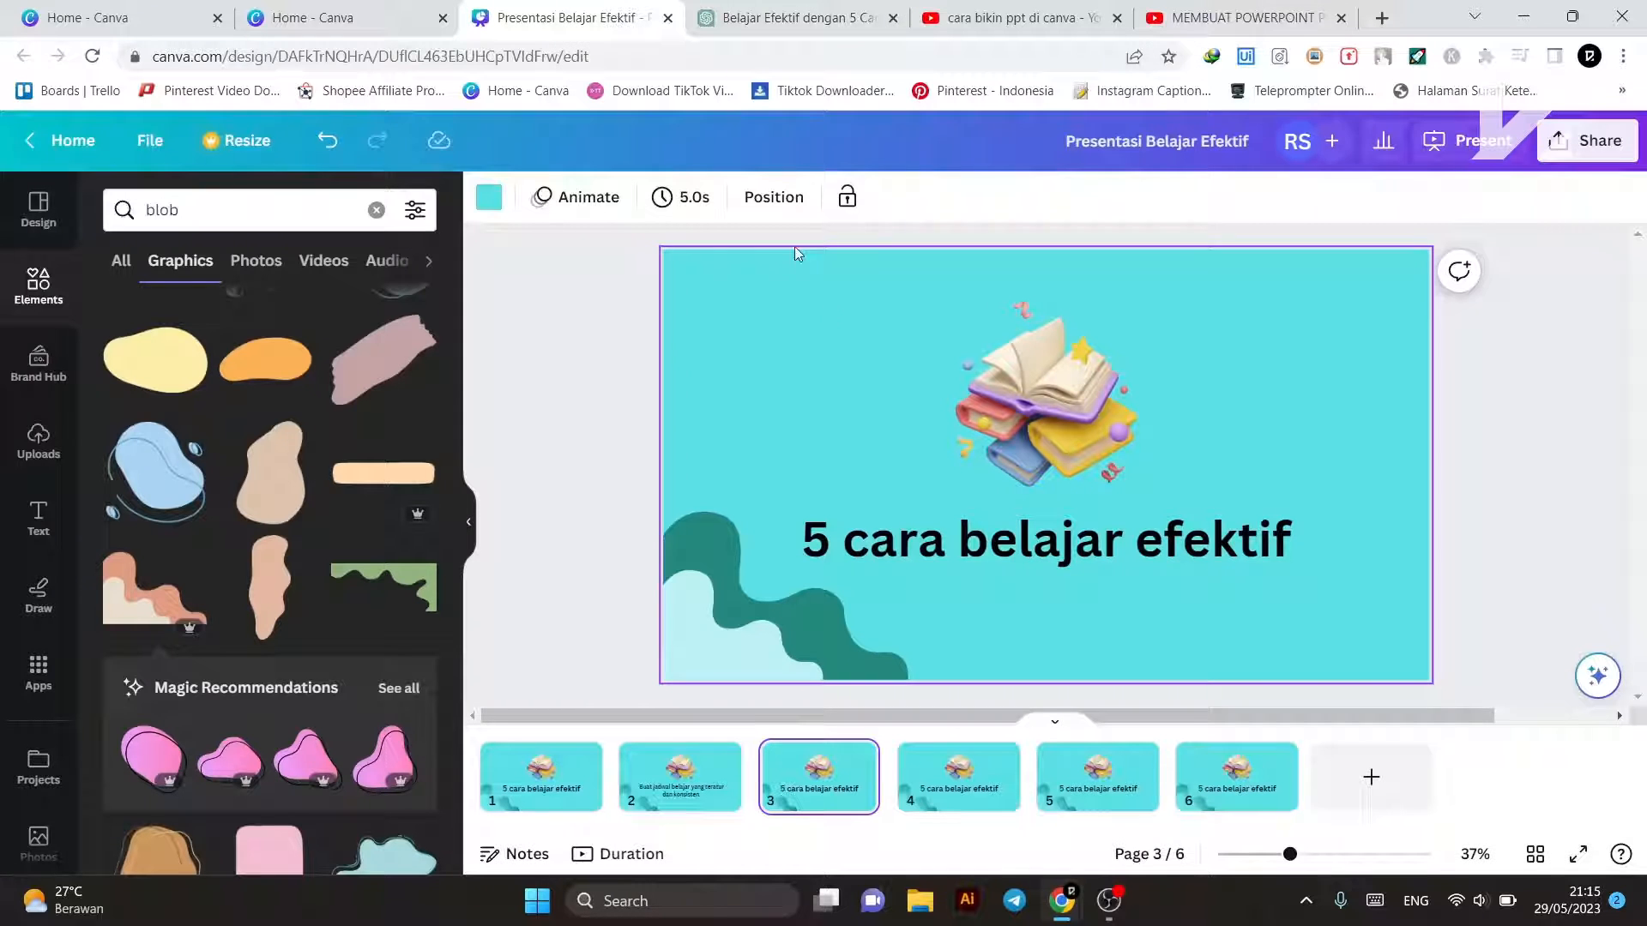
# Step: Replace page 3's heading with "Gunakan variasi metode belajar, seperti membaca, menonton video, atau berdiskusi." and remove the pasted list numbering
pyautogui.click(971, 556)
pyautogui.doubleClick(971, 556)
pyautogui.hotkey('ctrl', 'v')
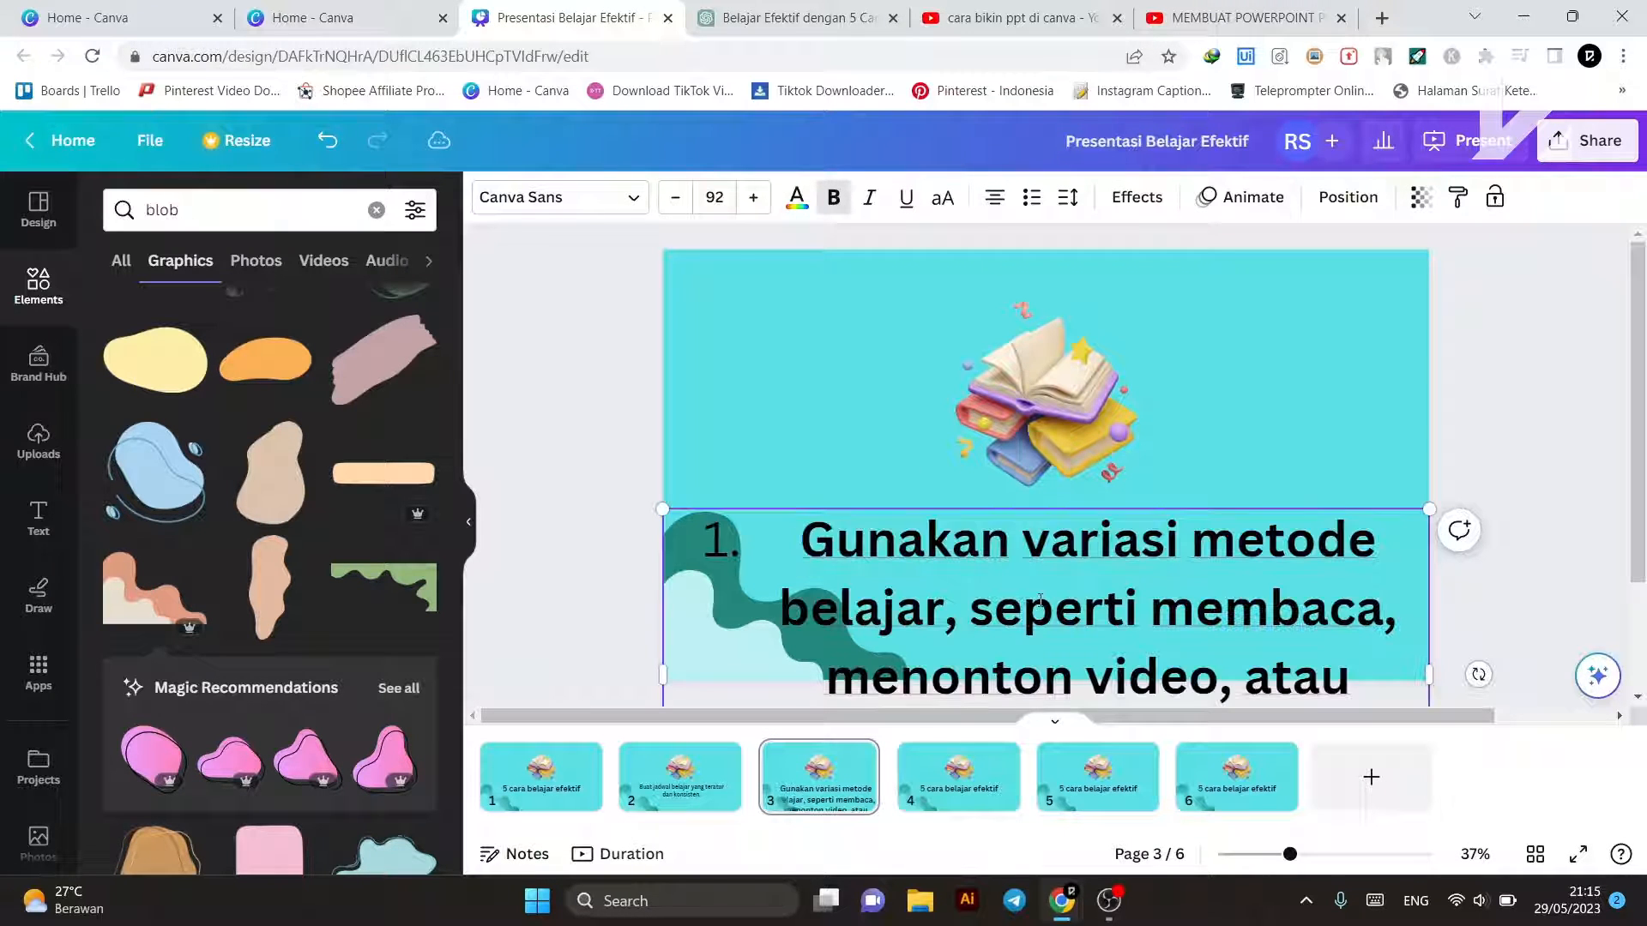
pyautogui.press('BackSpace')
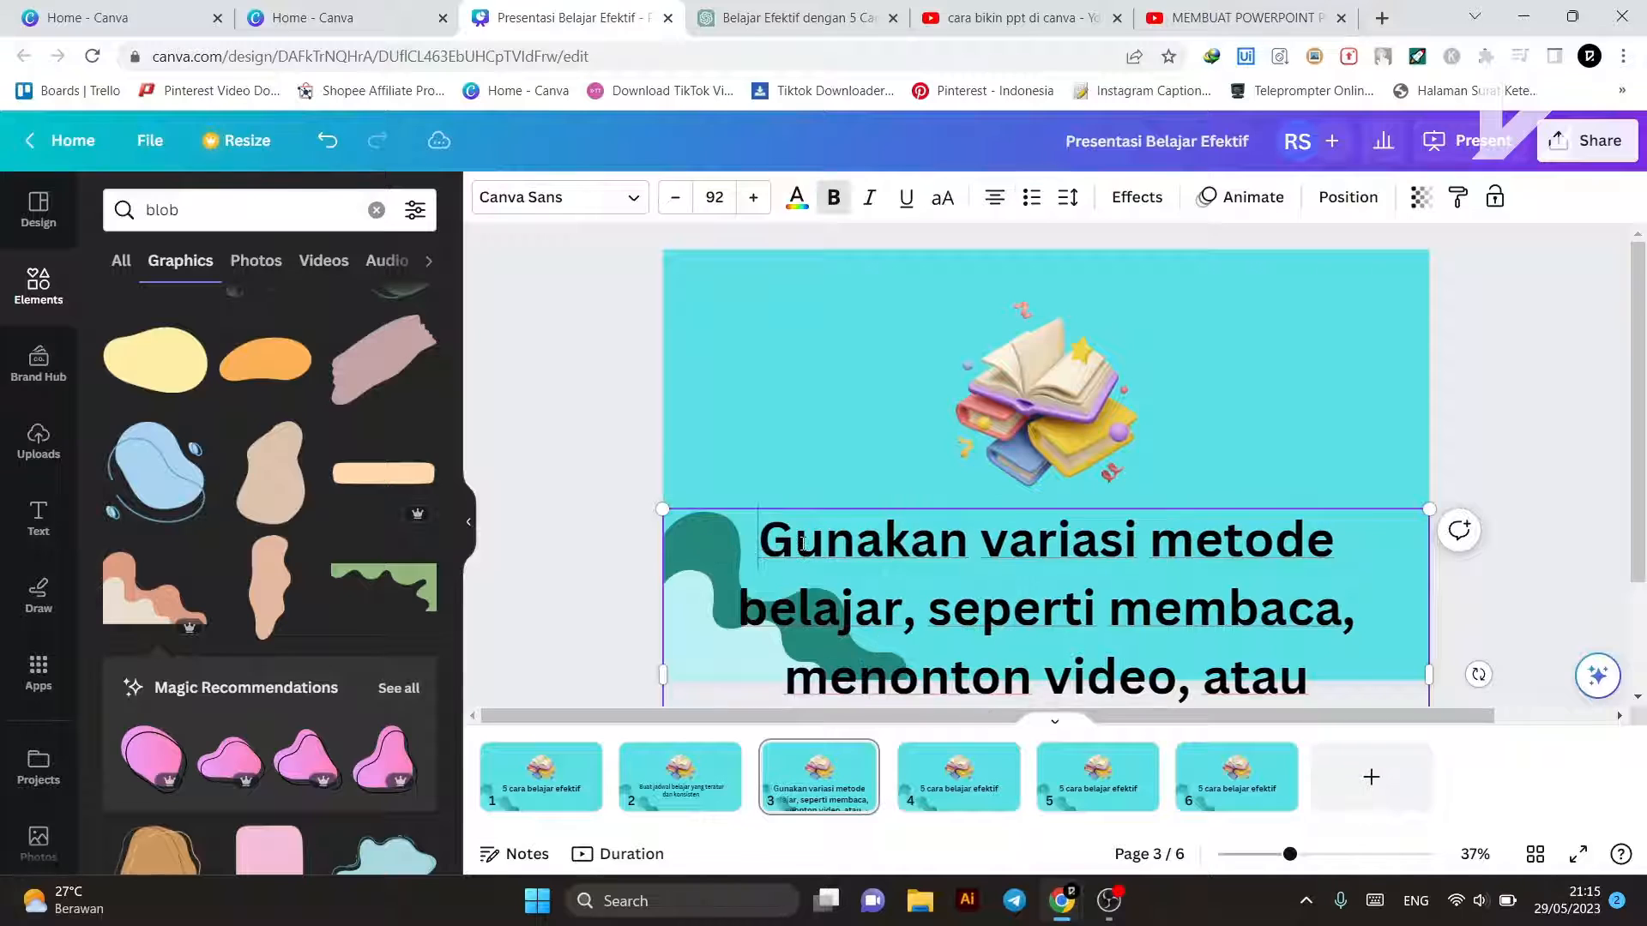
pyautogui.click(1460, 328)
# Step: Shrink page 3's tip text to about size 56.9 and position it beneath the books illustration
pyautogui.click(1286, 609)
pyautogui.scroll(-2, 1375, 554)
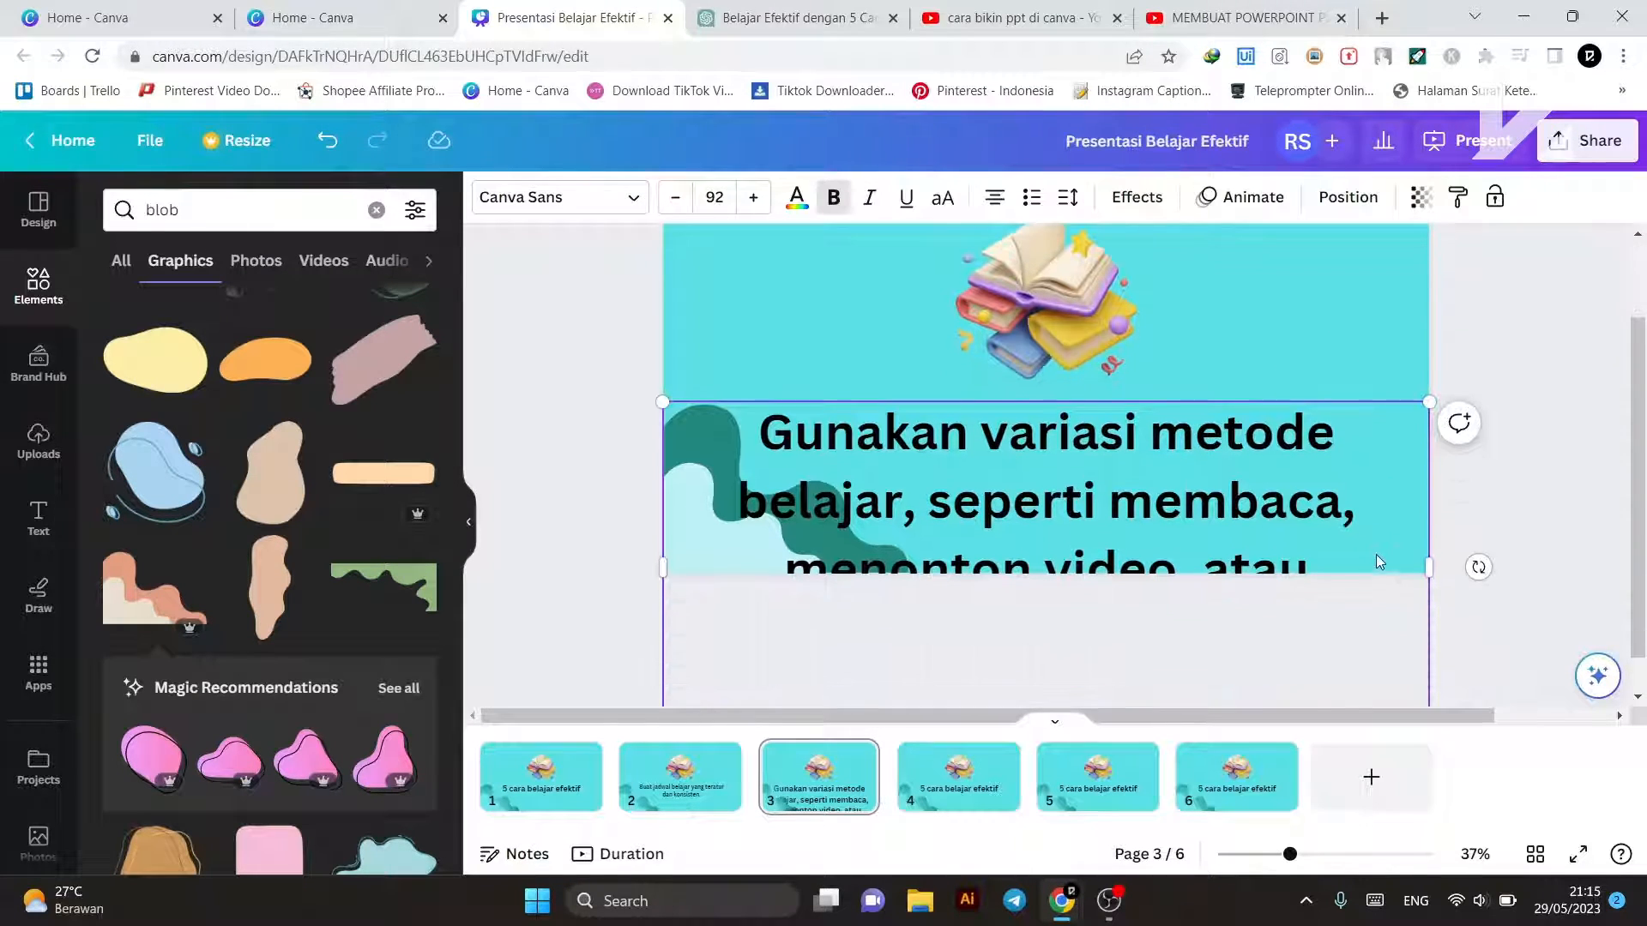
pyautogui.moveTo(663, 402); pyautogui.dragTo(935, 567)
pyautogui.moveTo(1105, 547); pyautogui.dragTo(950, 485)
pyautogui.scroll(-1, 1027, 558)
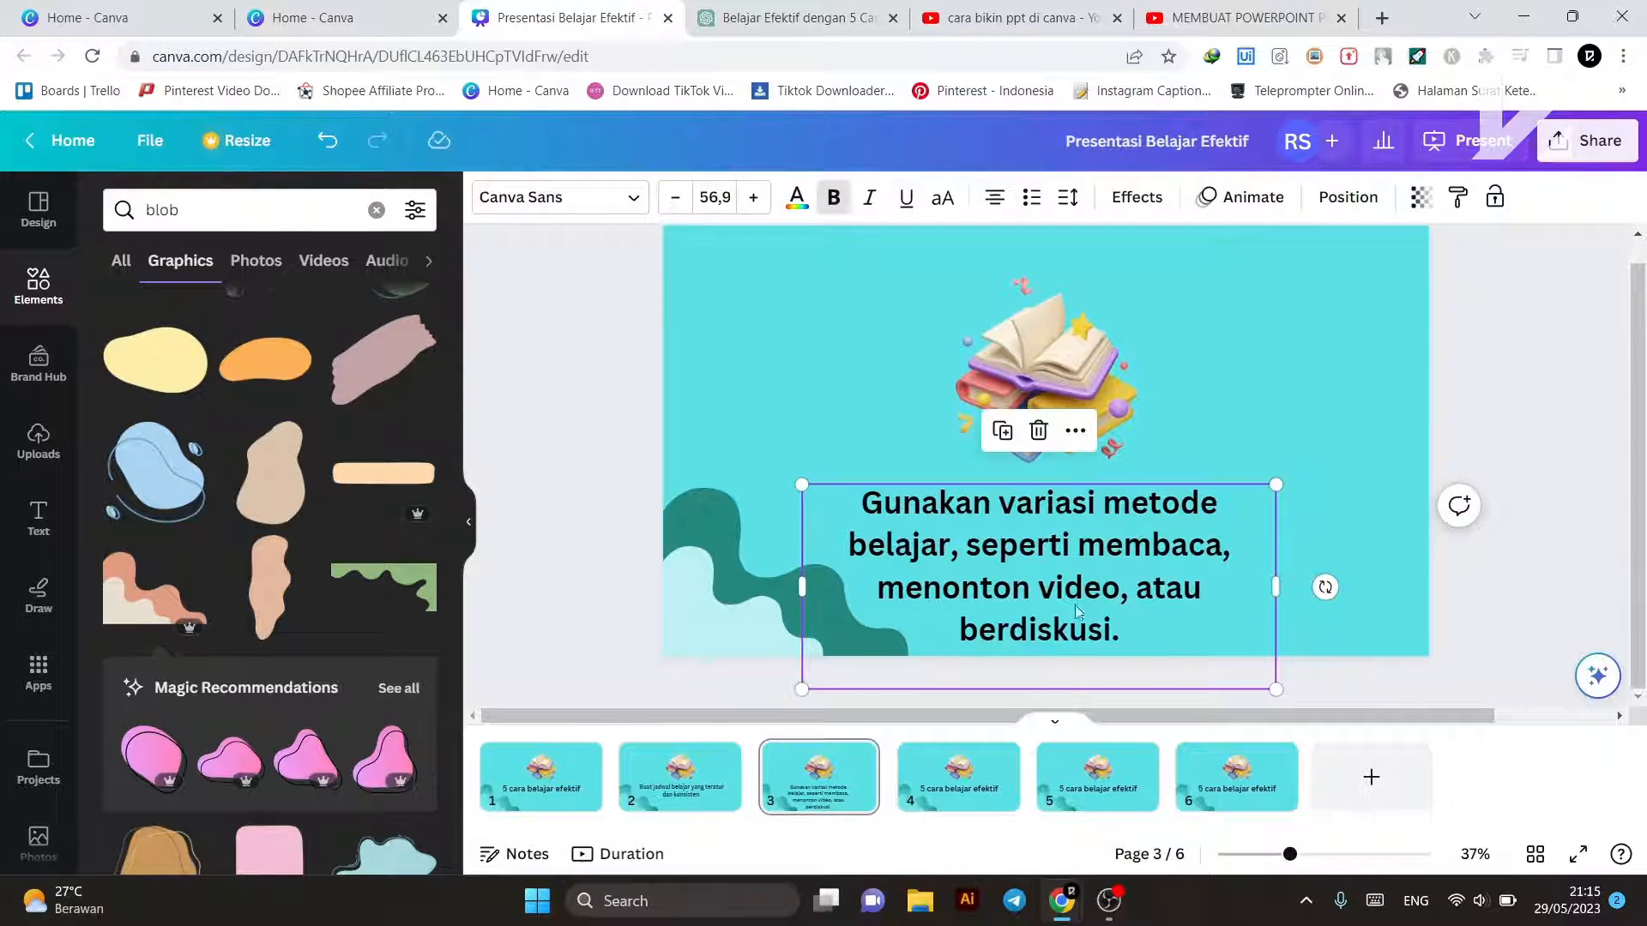
pyautogui.scroll(1, 1048, 678)
pyautogui.scroll(-1, 1053, 661)
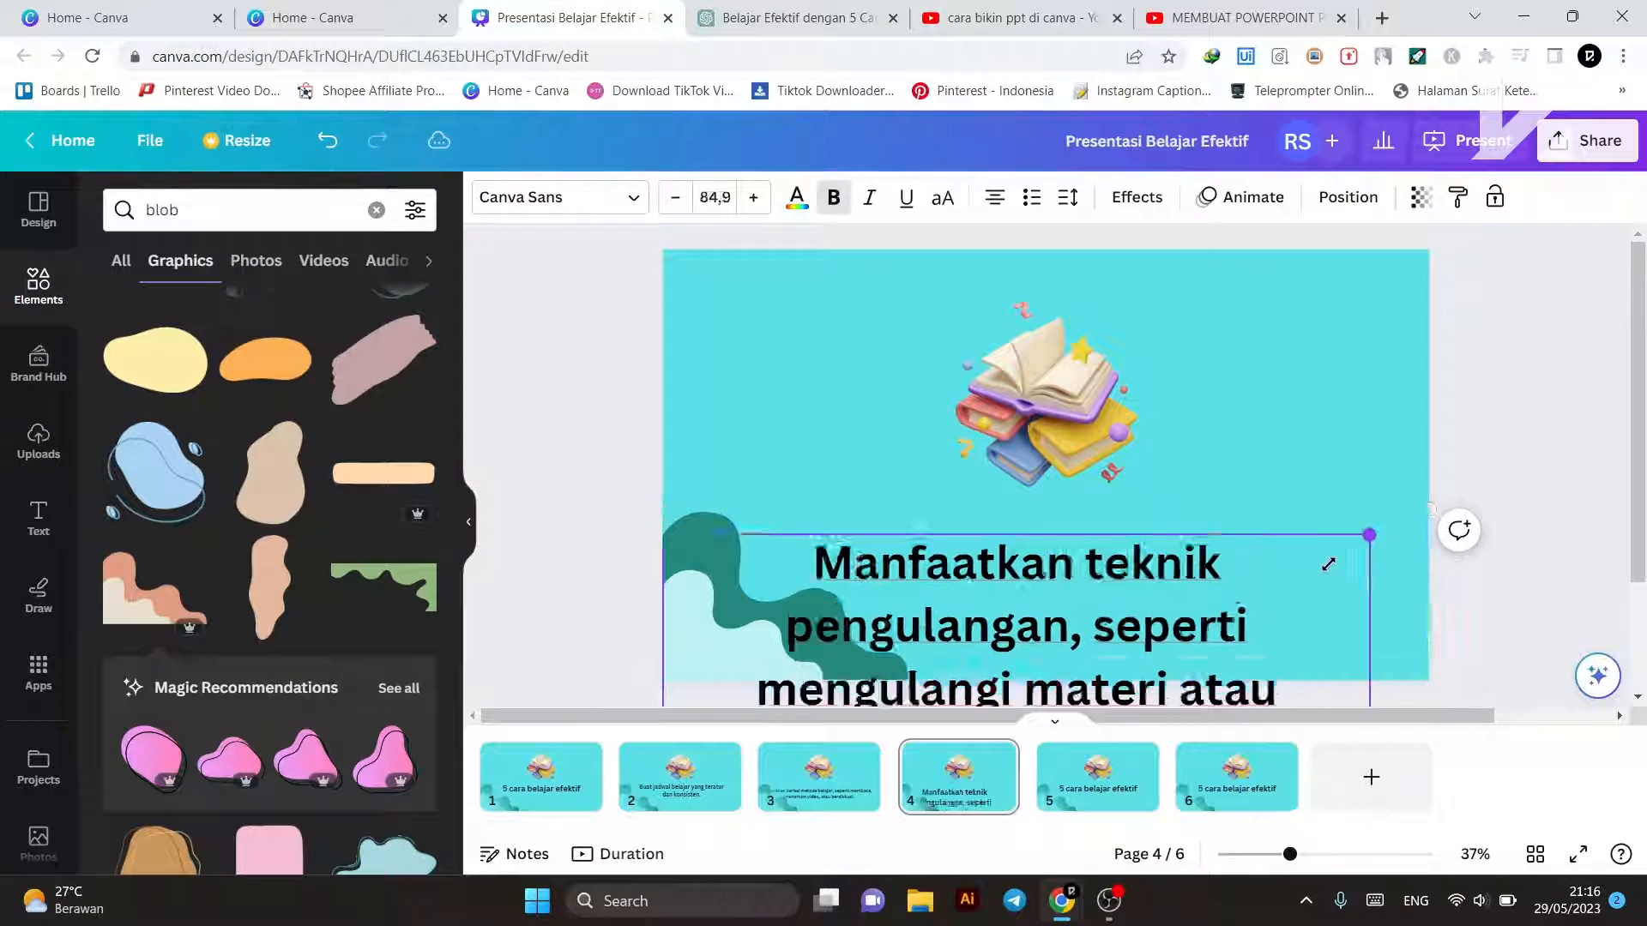
# Step: Shrink page 4's tip text and replace page 5's heading with "Terlibat aktif dalam pembelajaran dengan bertanya, berdiskusi, dan mencari informasi tambahan."
pyautogui.moveTo(1369, 534); pyautogui.dragTo(1243, 434)
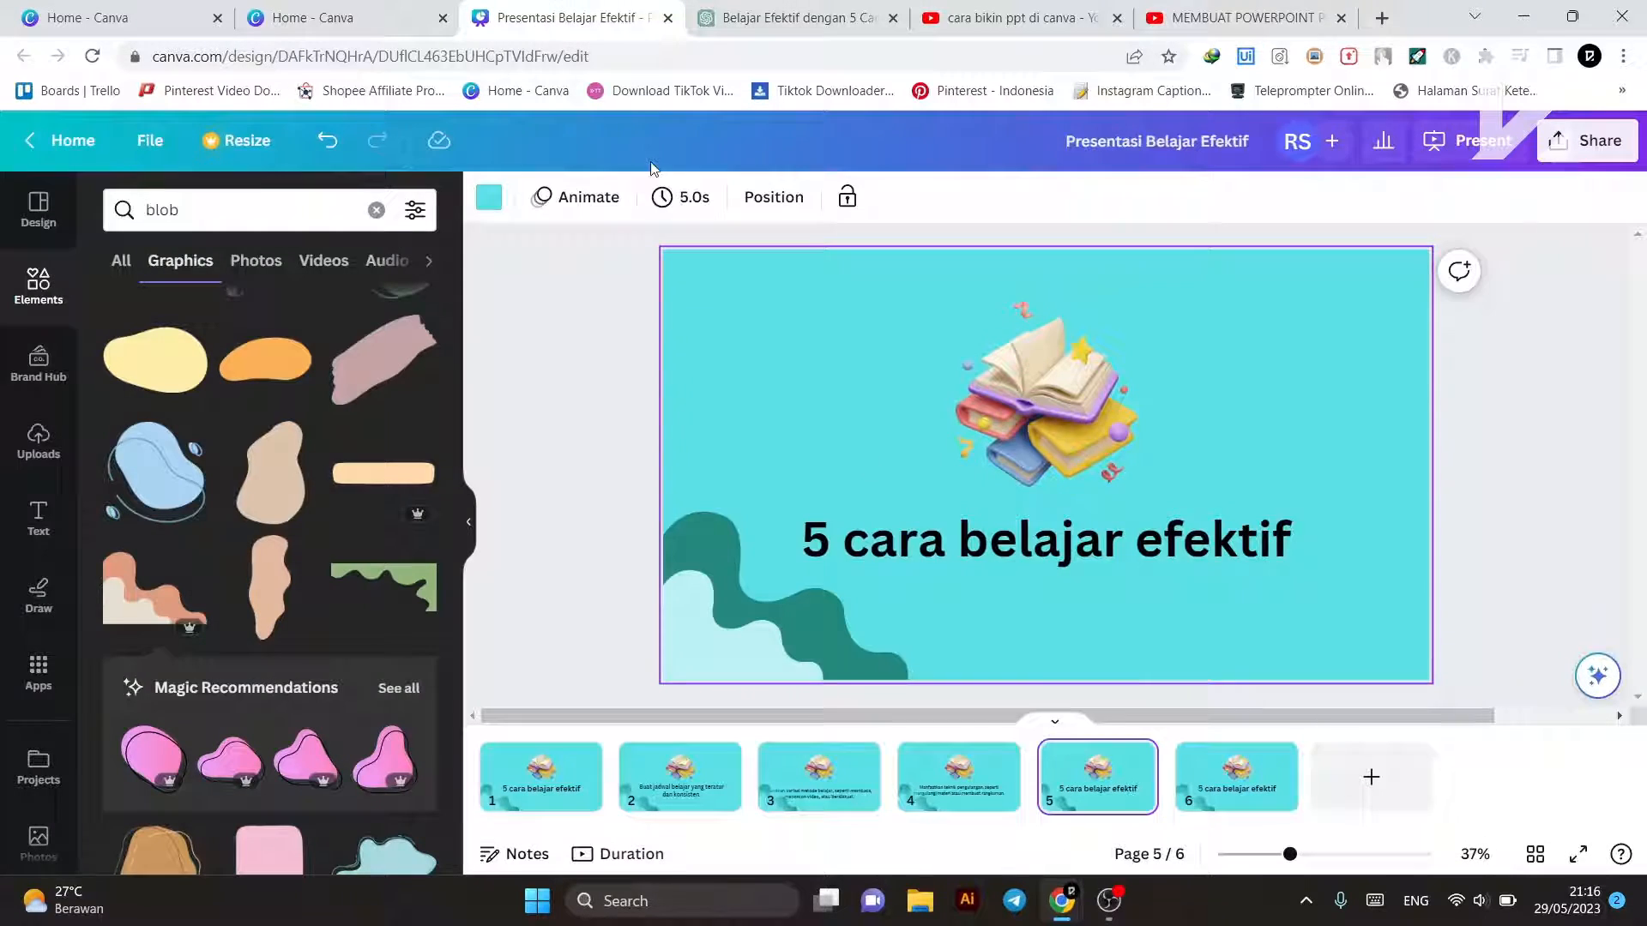
pyautogui.click(852, 542)
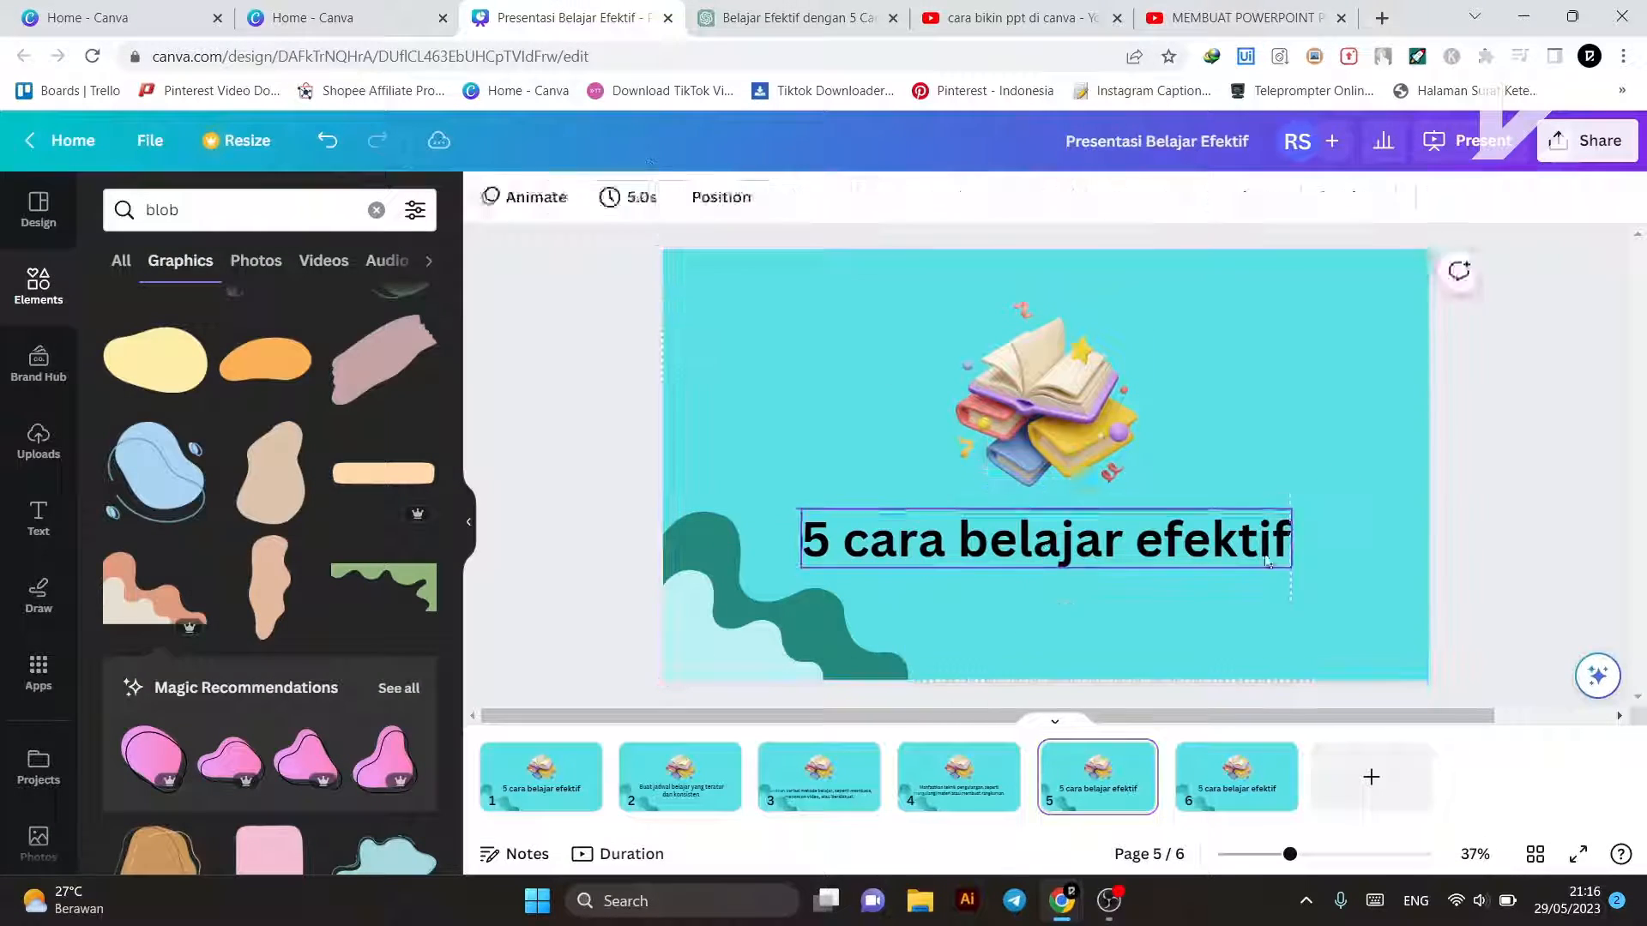
pyautogui.hotkey('ctrl', 'v')
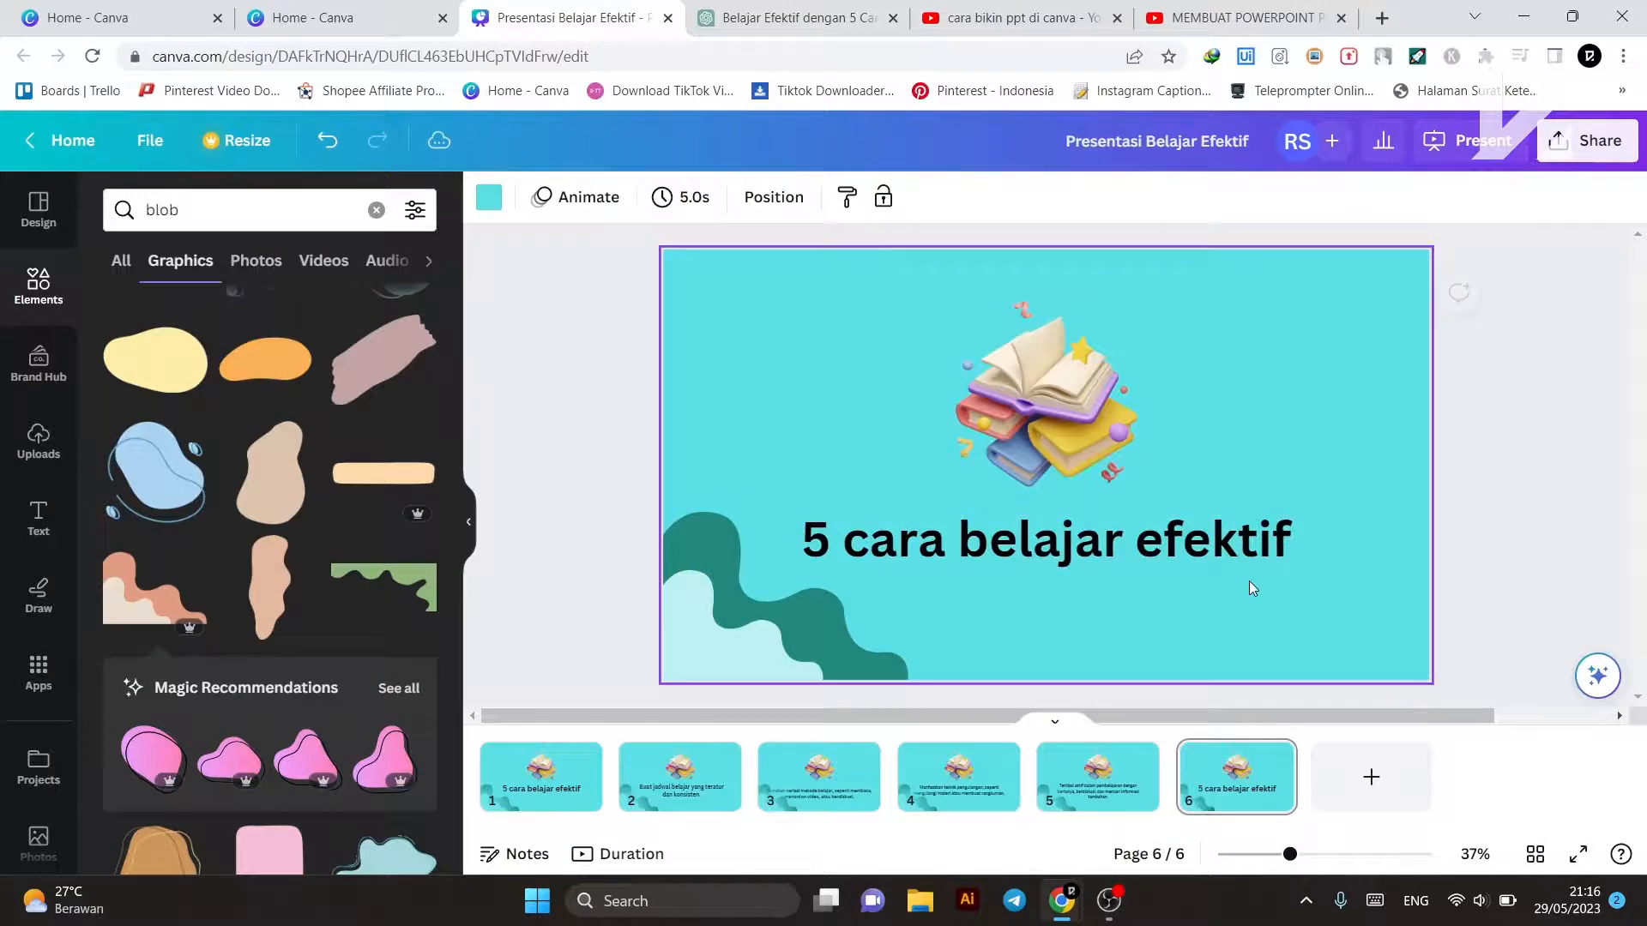
# Step: Replace page 6's heading with "Beristirahat cukup dan jaga keseimbangan antara belajar dan kegiatan lain yang menyenangkan." and fit it on two centered lines at size 43.9
pyautogui.click(1249, 580)
pyautogui.write('Beristirahat cukup dan jaga keseimbangan antara belajar dan kegiatan lain yang menyenangkan.')
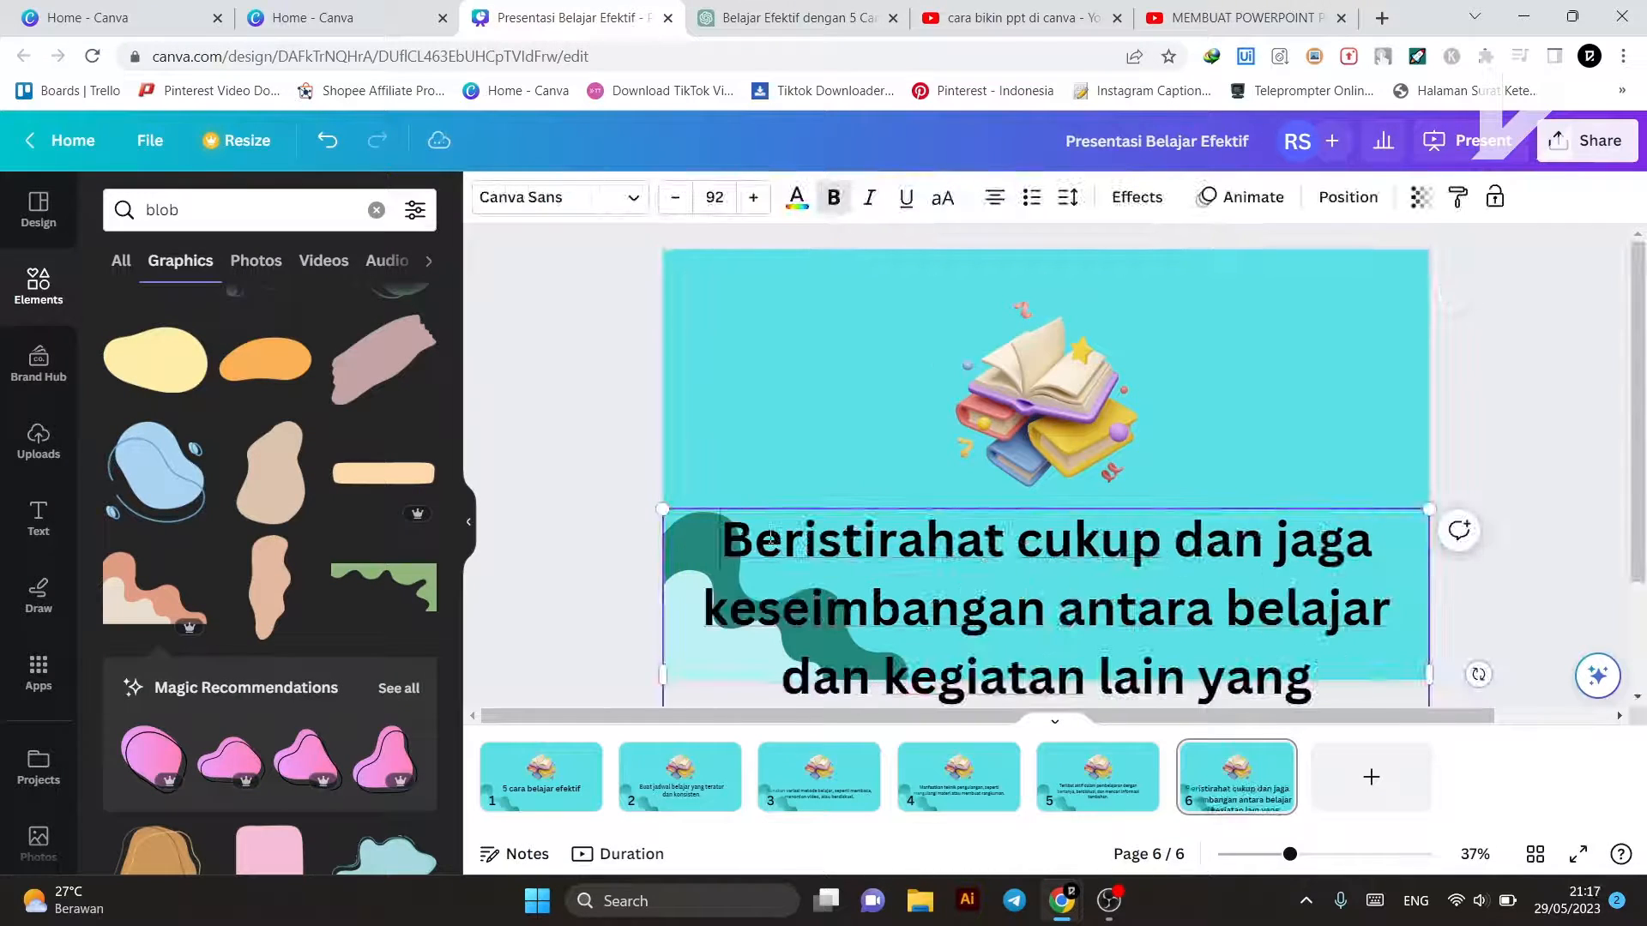
pyautogui.moveTo(1429, 689); pyautogui.dragTo(1070, 649)
pyautogui.moveTo(1072, 579); pyautogui.dragTo(1273, 569)
pyautogui.moveTo(990, 524); pyautogui.dragTo(1068, 525)
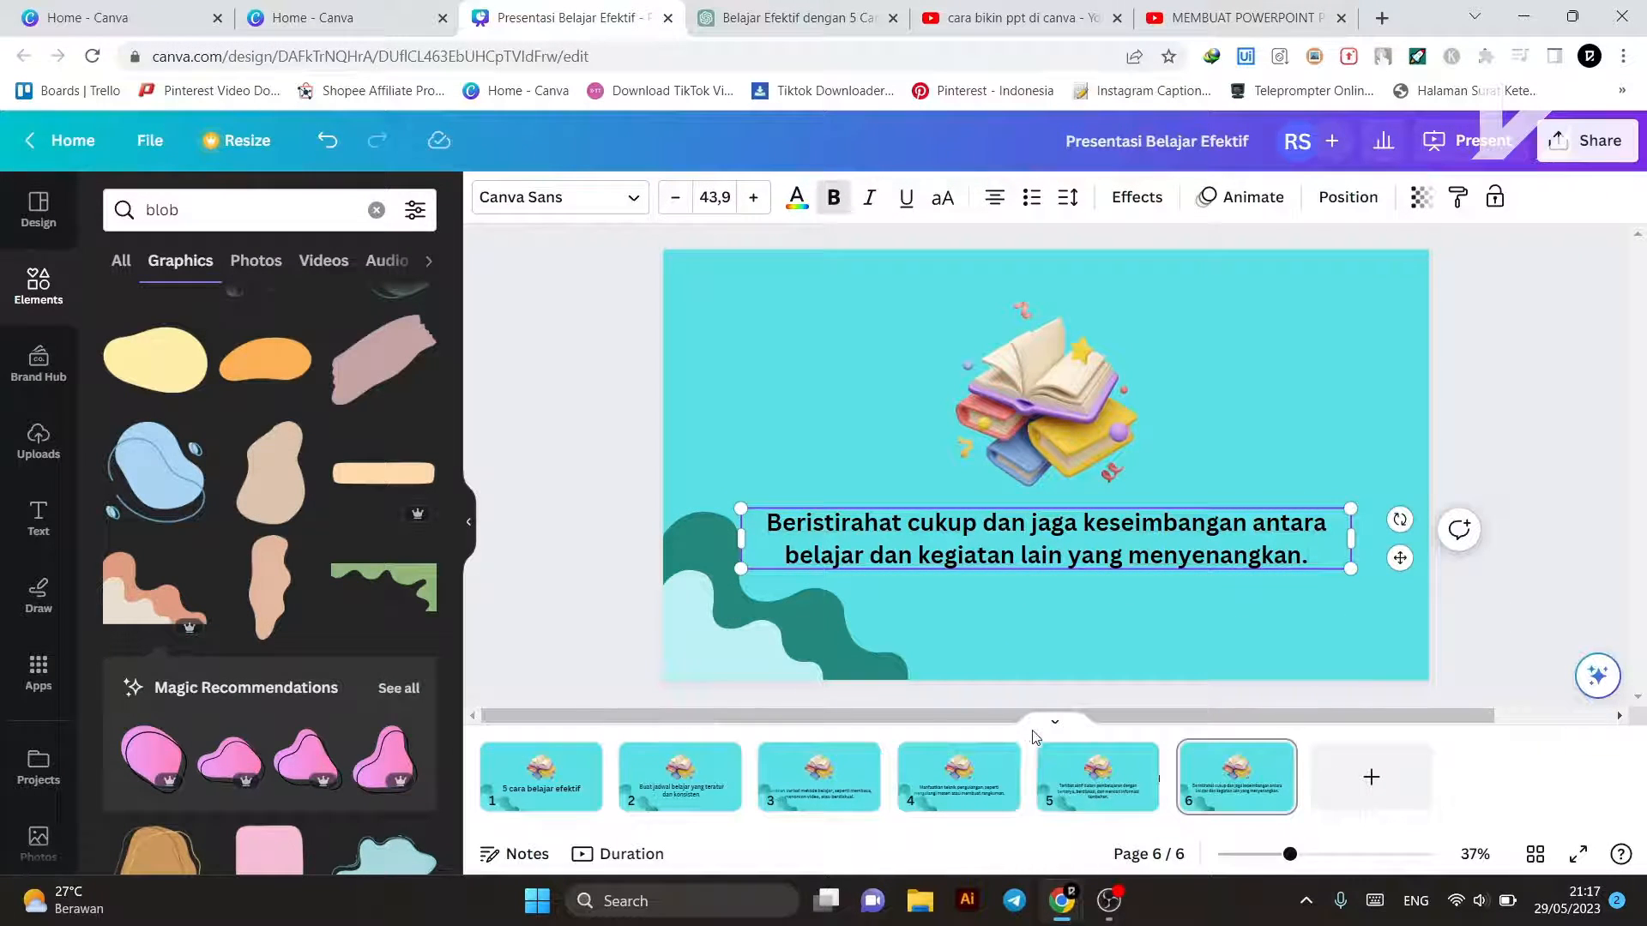
# Step: Review the finished pages one by one from page 5 back to the title slide
pyautogui.click(1125, 793)
pyautogui.click(982, 793)
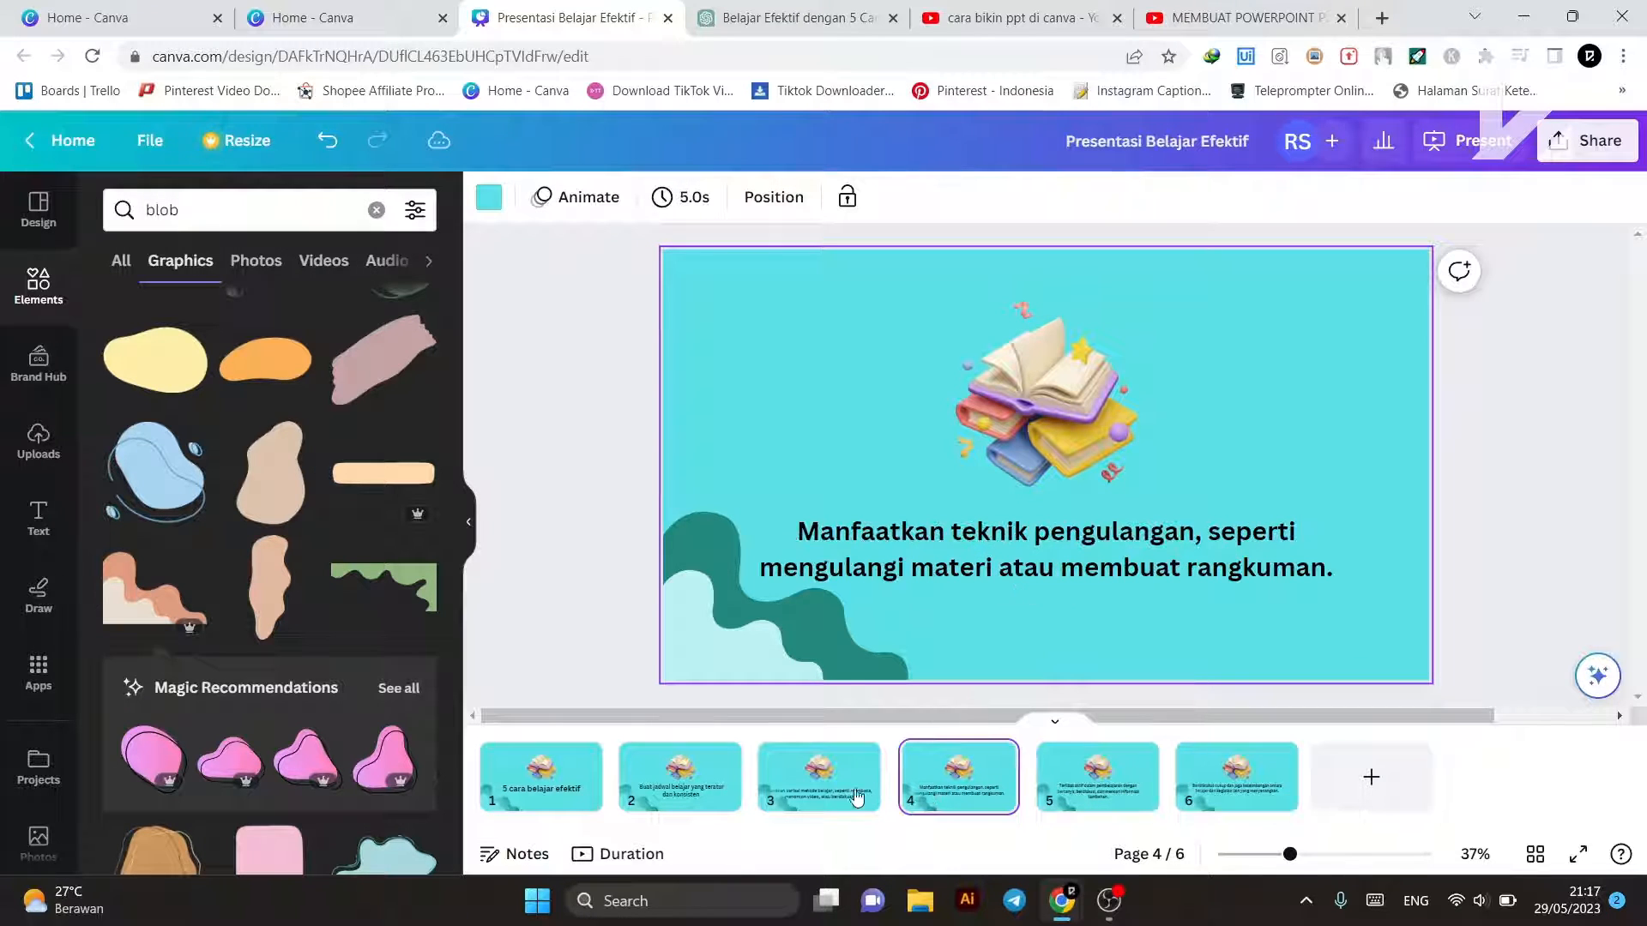
pyautogui.click(823, 789)
pyautogui.click(682, 789)
pyautogui.click(534, 780)
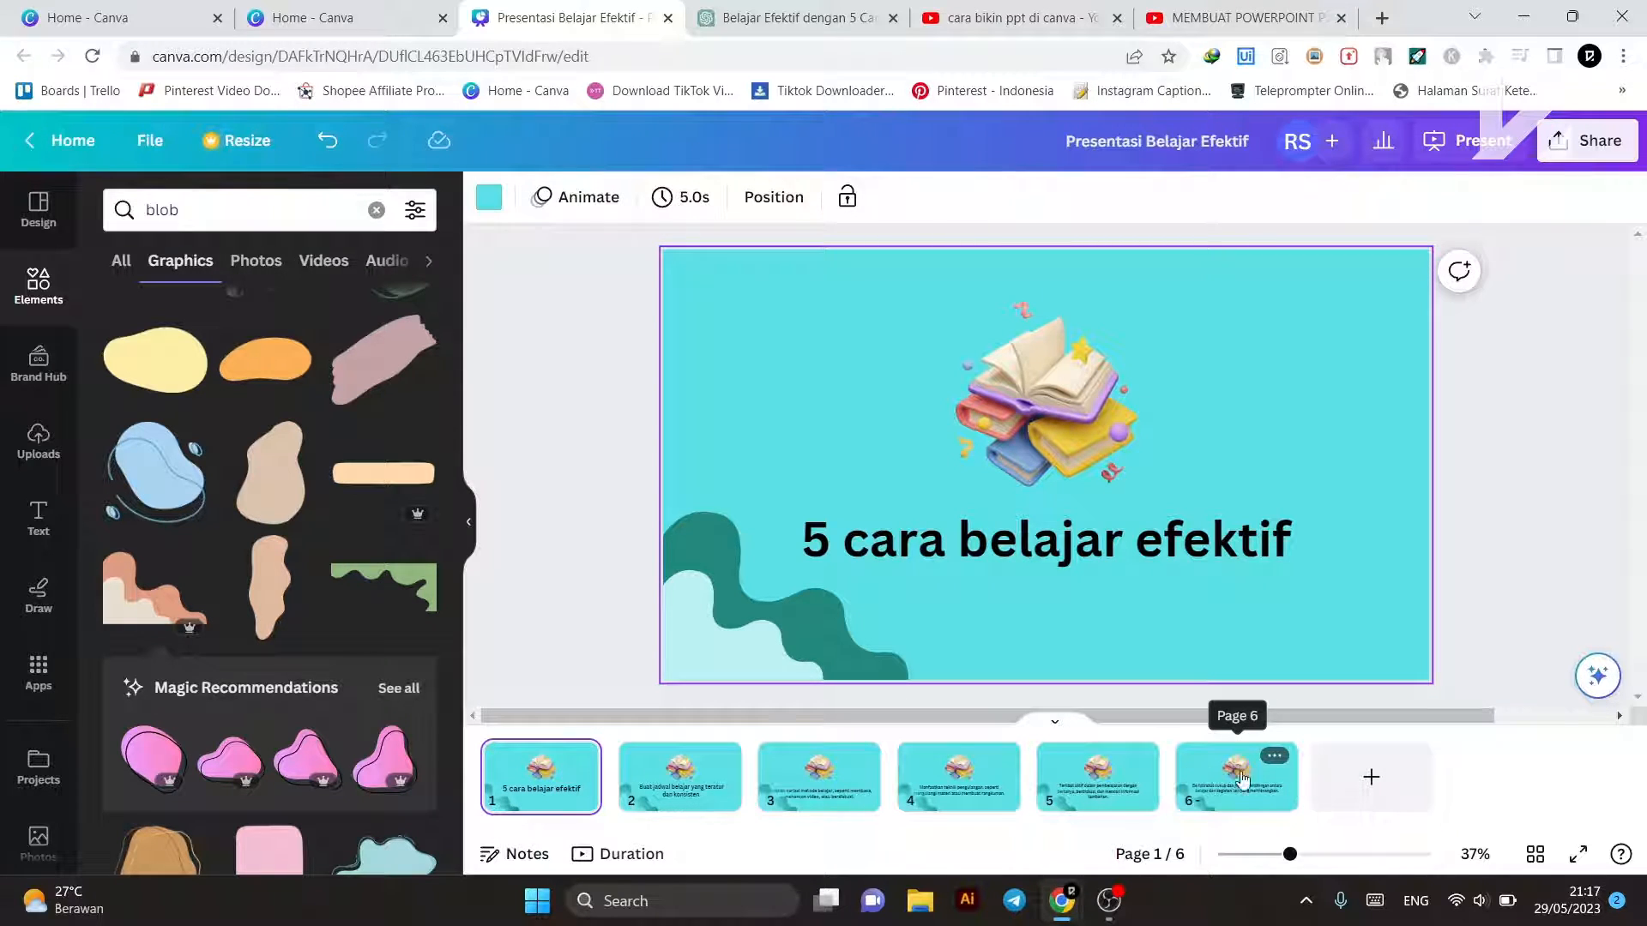
# Step: Open page 2, select its books illustration and clear the "blob" search from the element library
pyautogui.click(720, 793)
pyautogui.click(1023, 393)
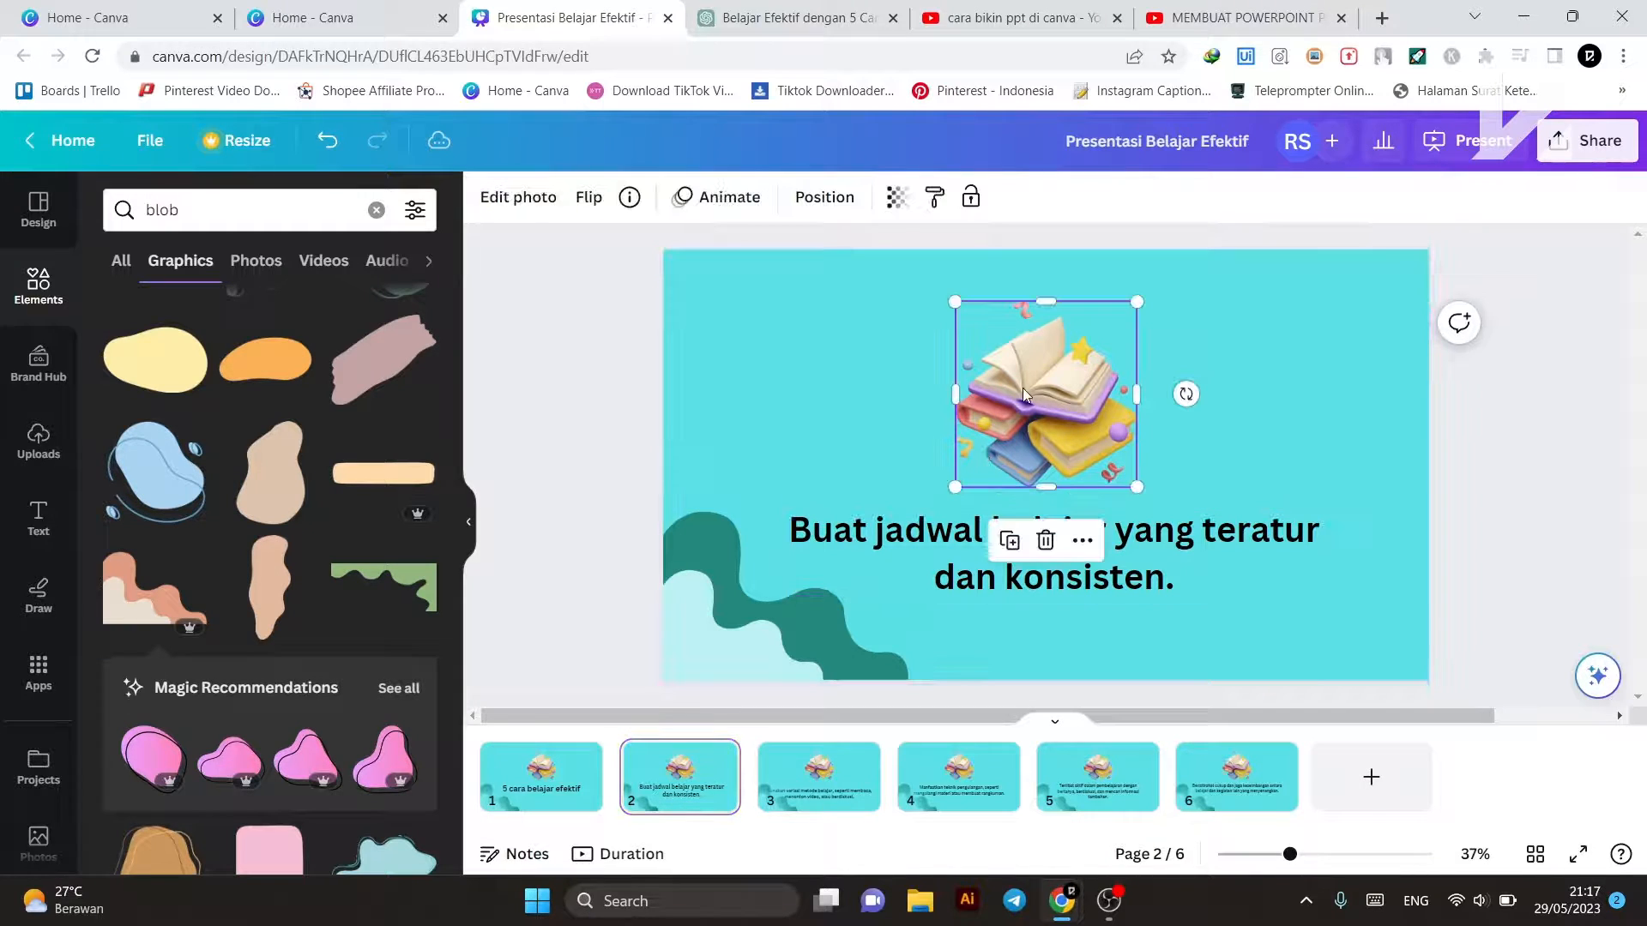
pyautogui.click(375, 209)
# Step: Check the layout of pages 3 to 6 and compare the title slide with page 2
pyautogui.click(797, 777)
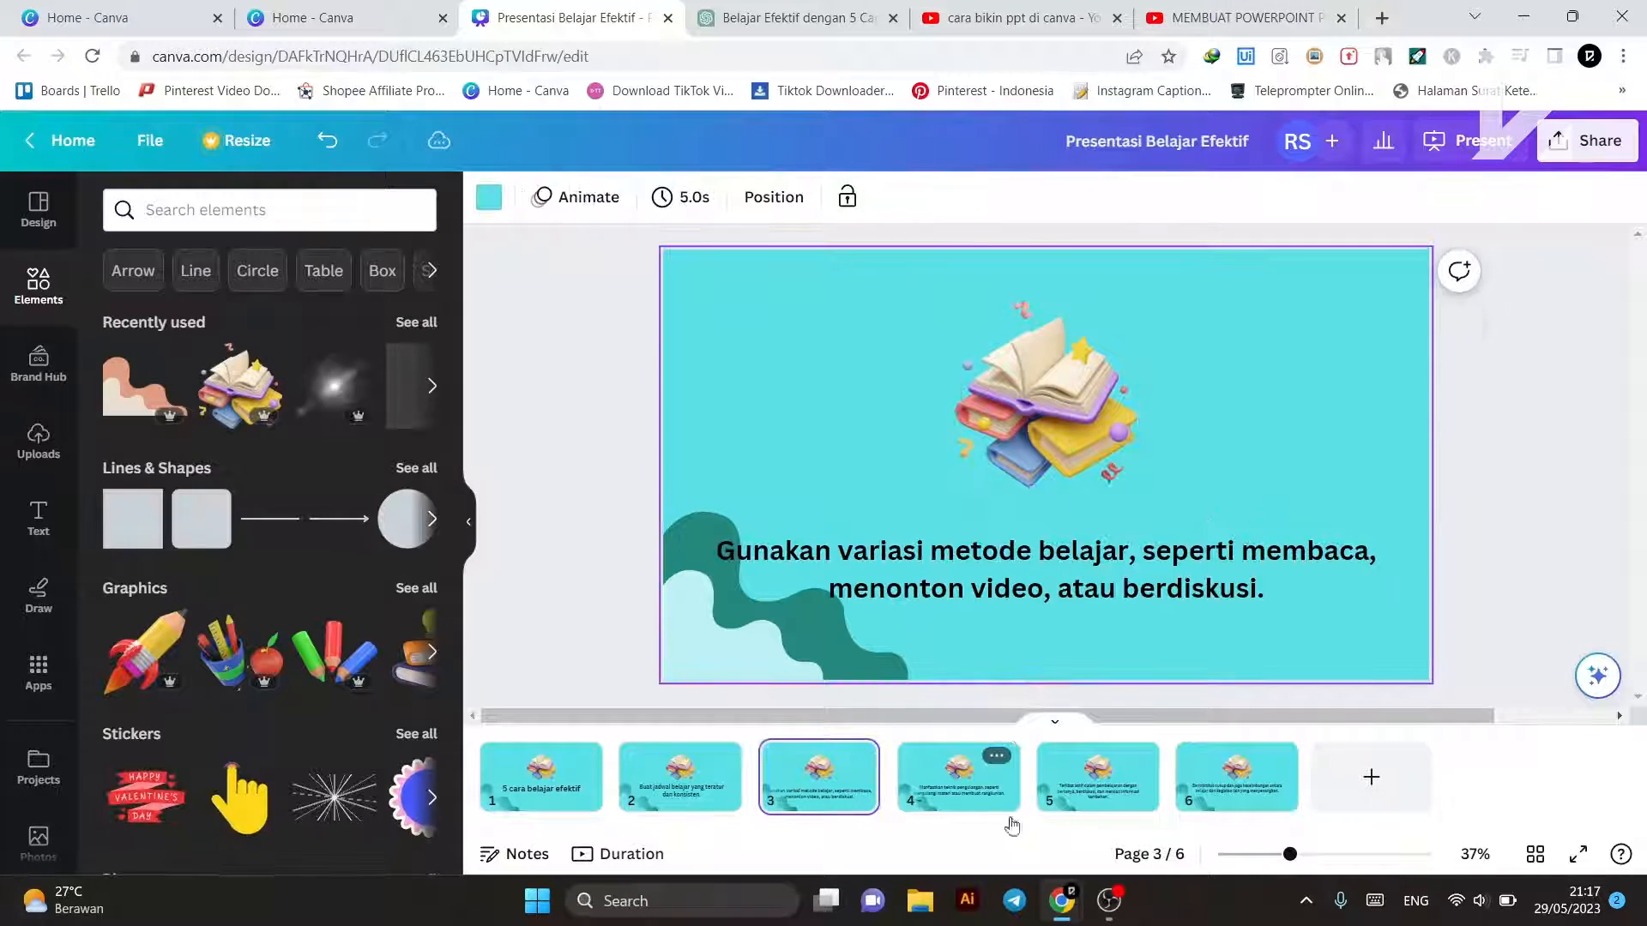
pyautogui.click(956, 781)
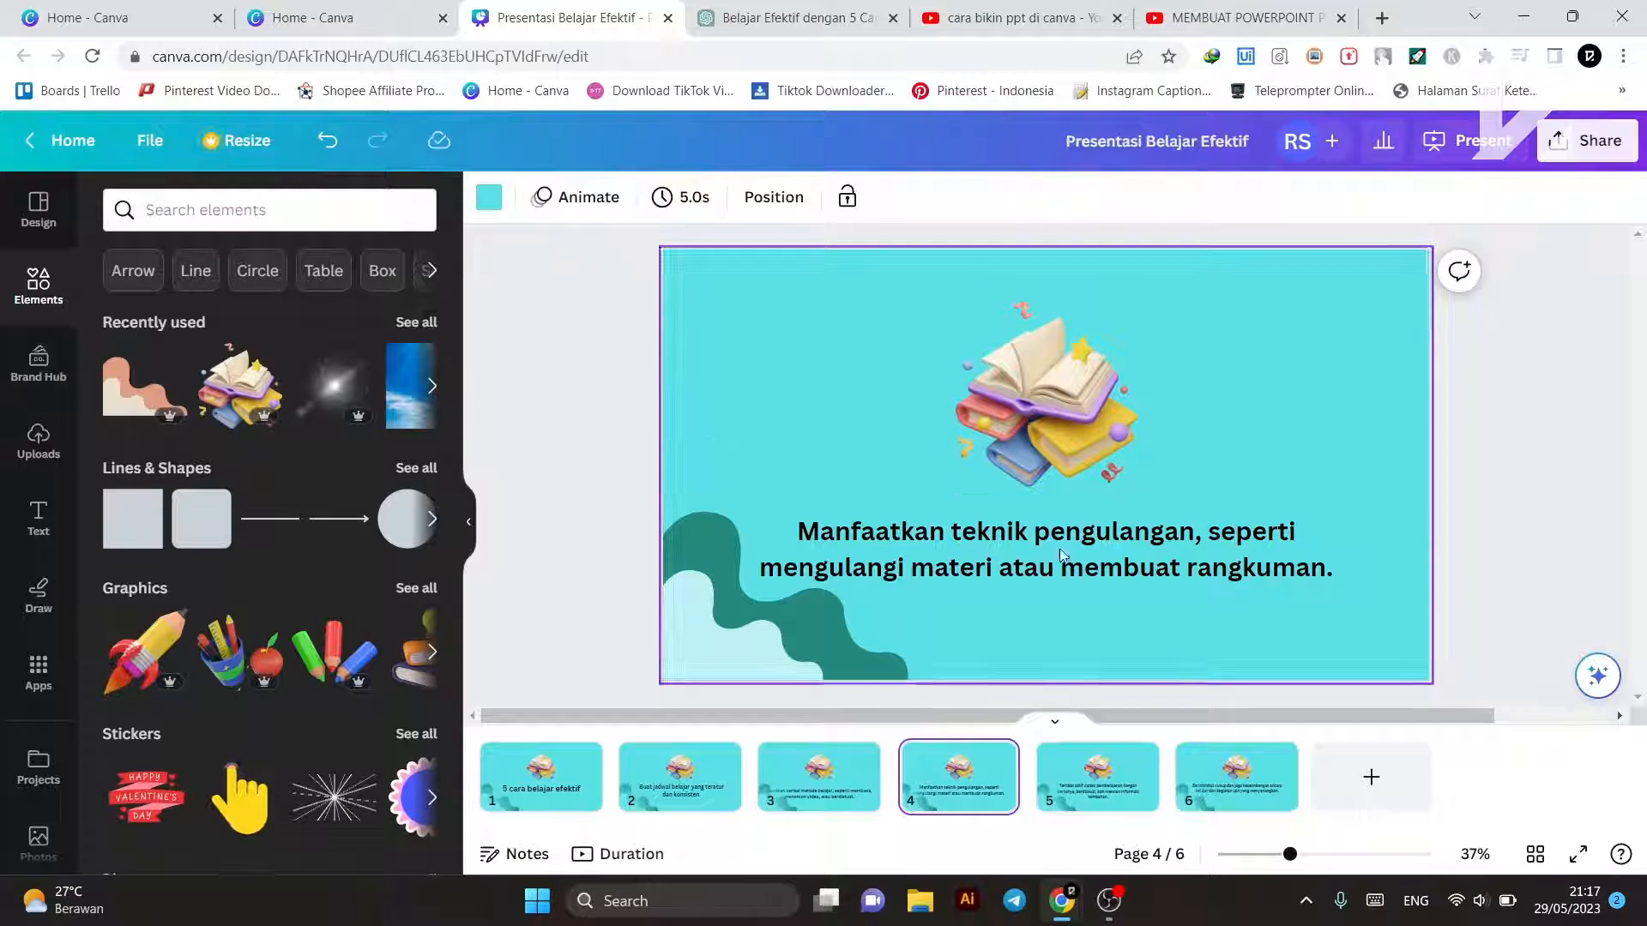
pyautogui.click(1098, 771)
pyautogui.click(1258, 761)
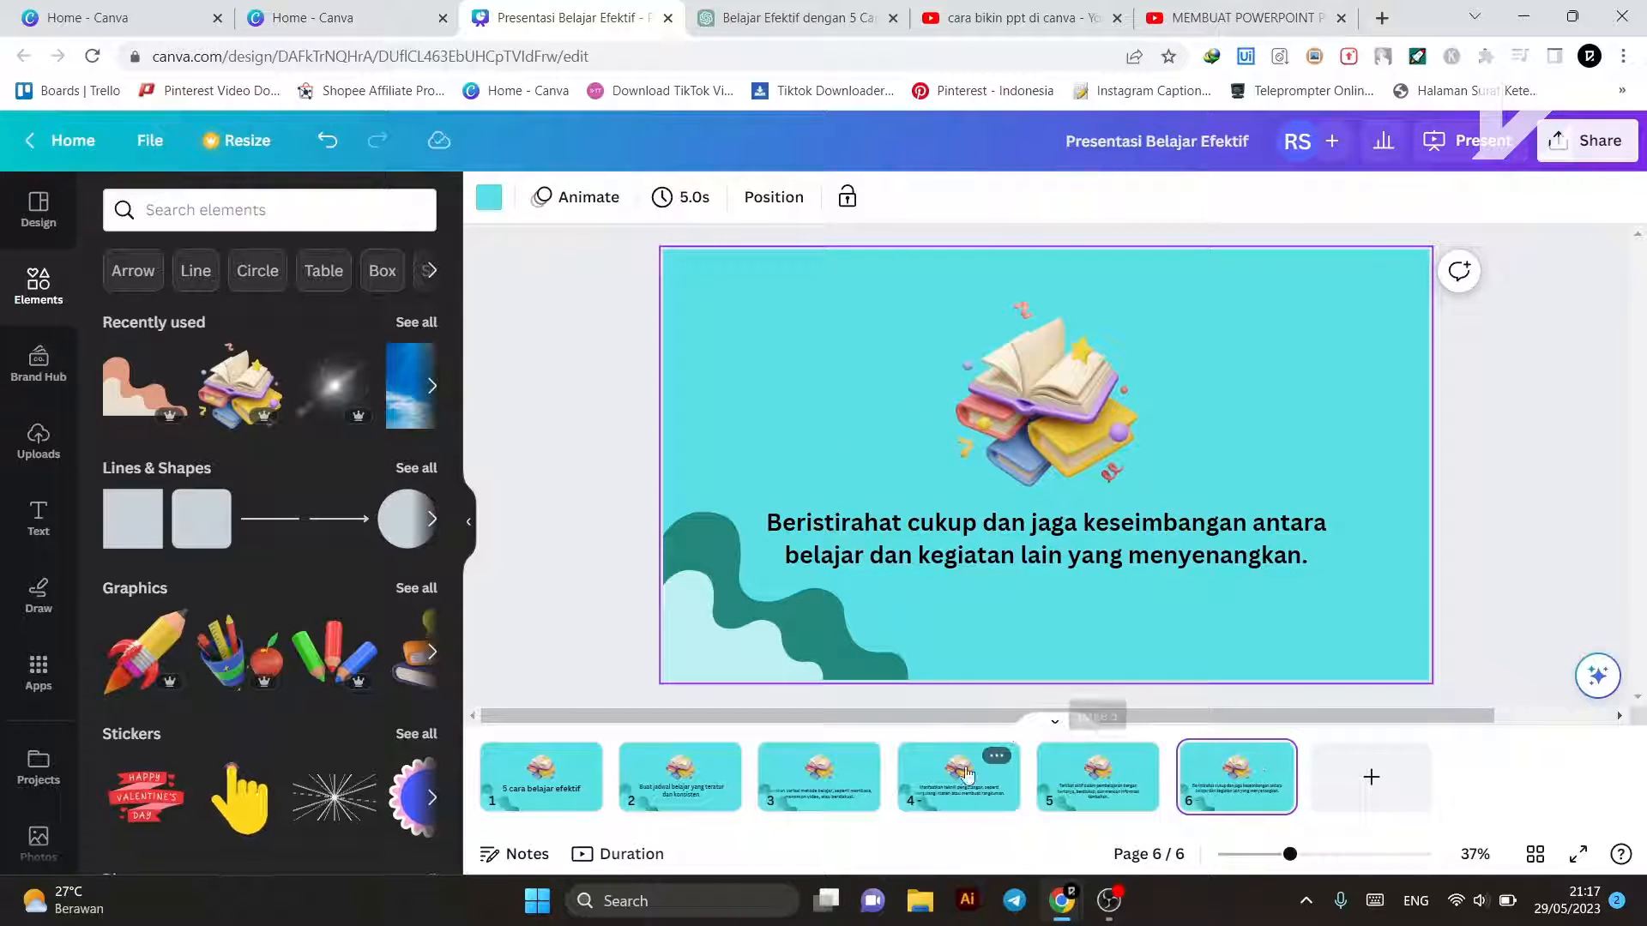
pyautogui.click(540, 772)
pyautogui.click(1030, 457)
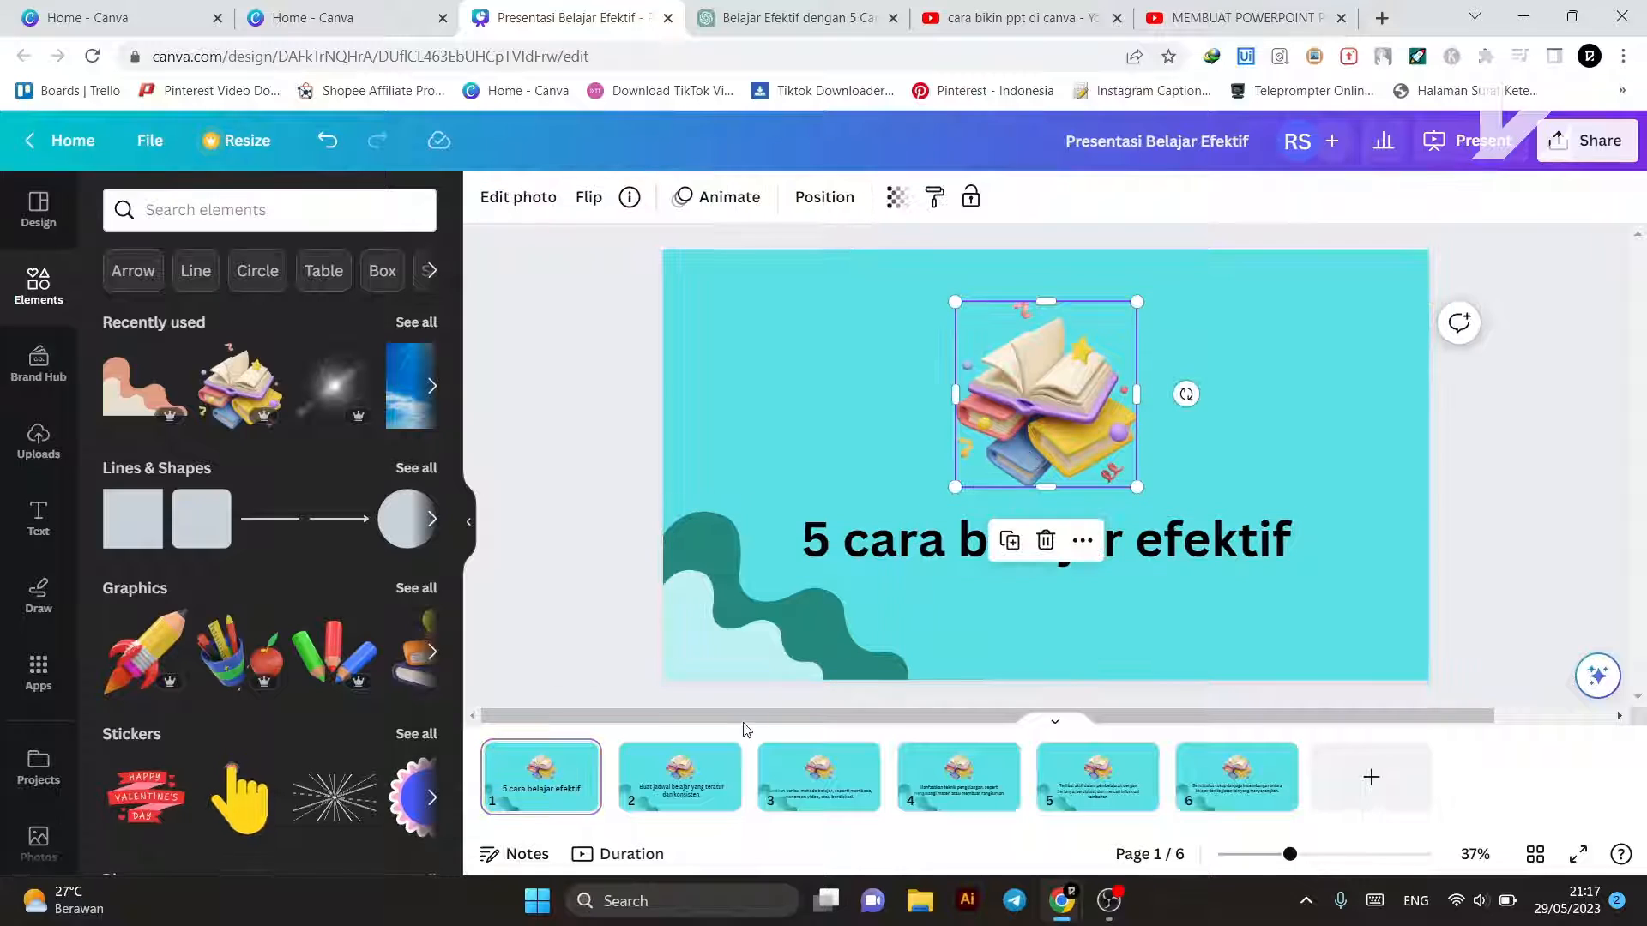
pyautogui.click(712, 800)
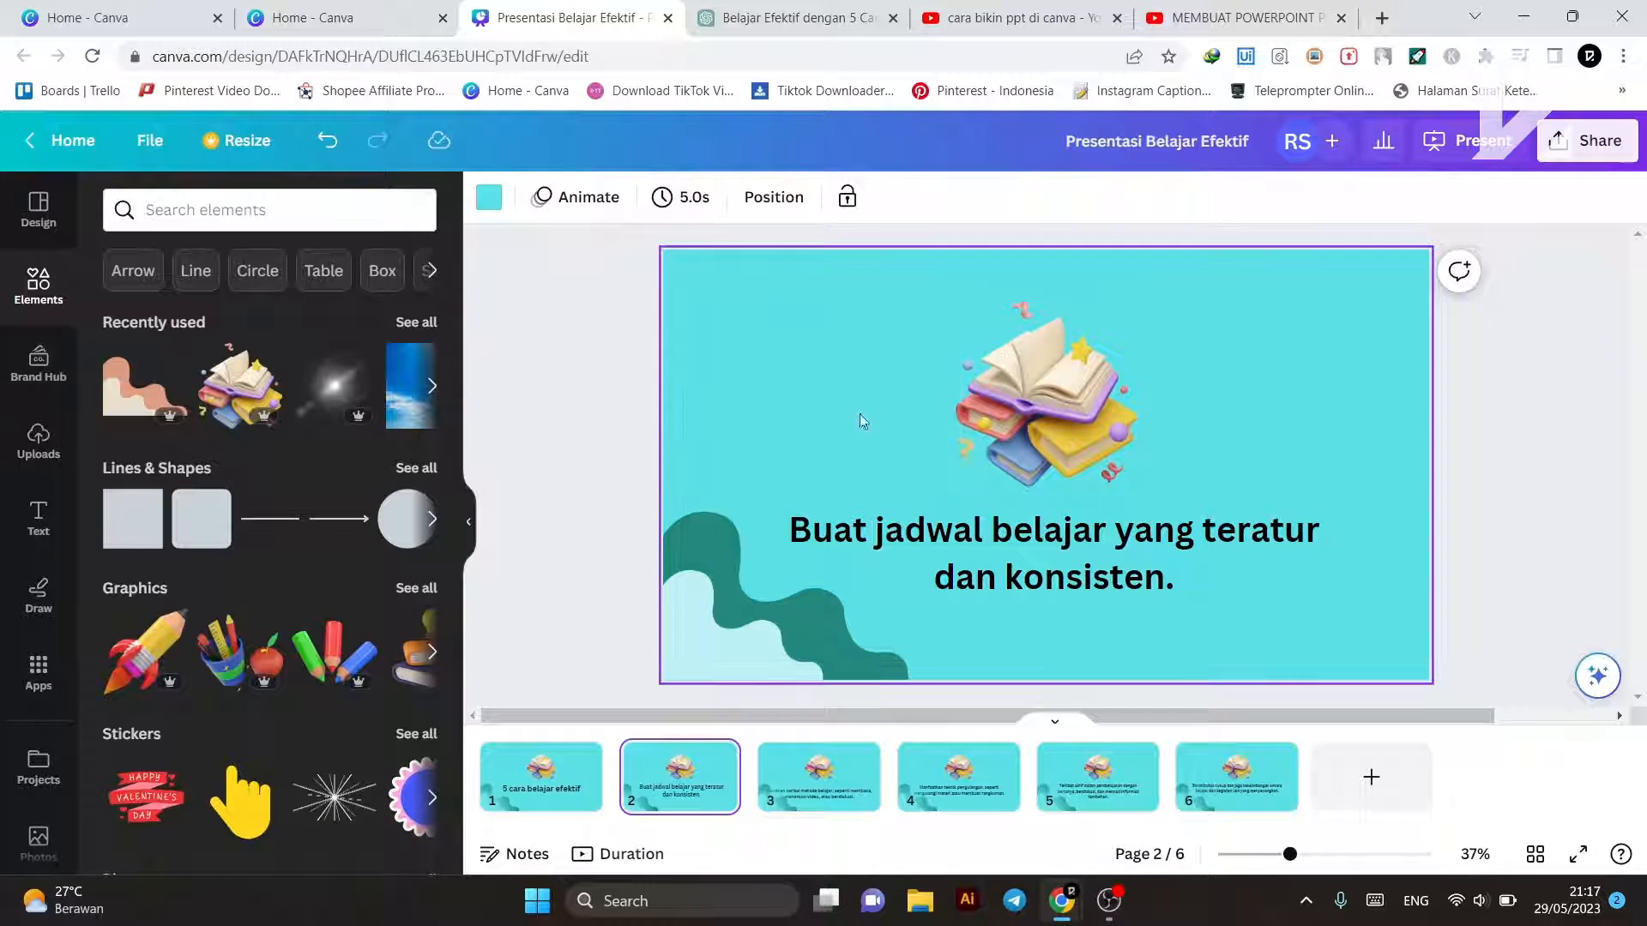
pyautogui.click(530, 772)
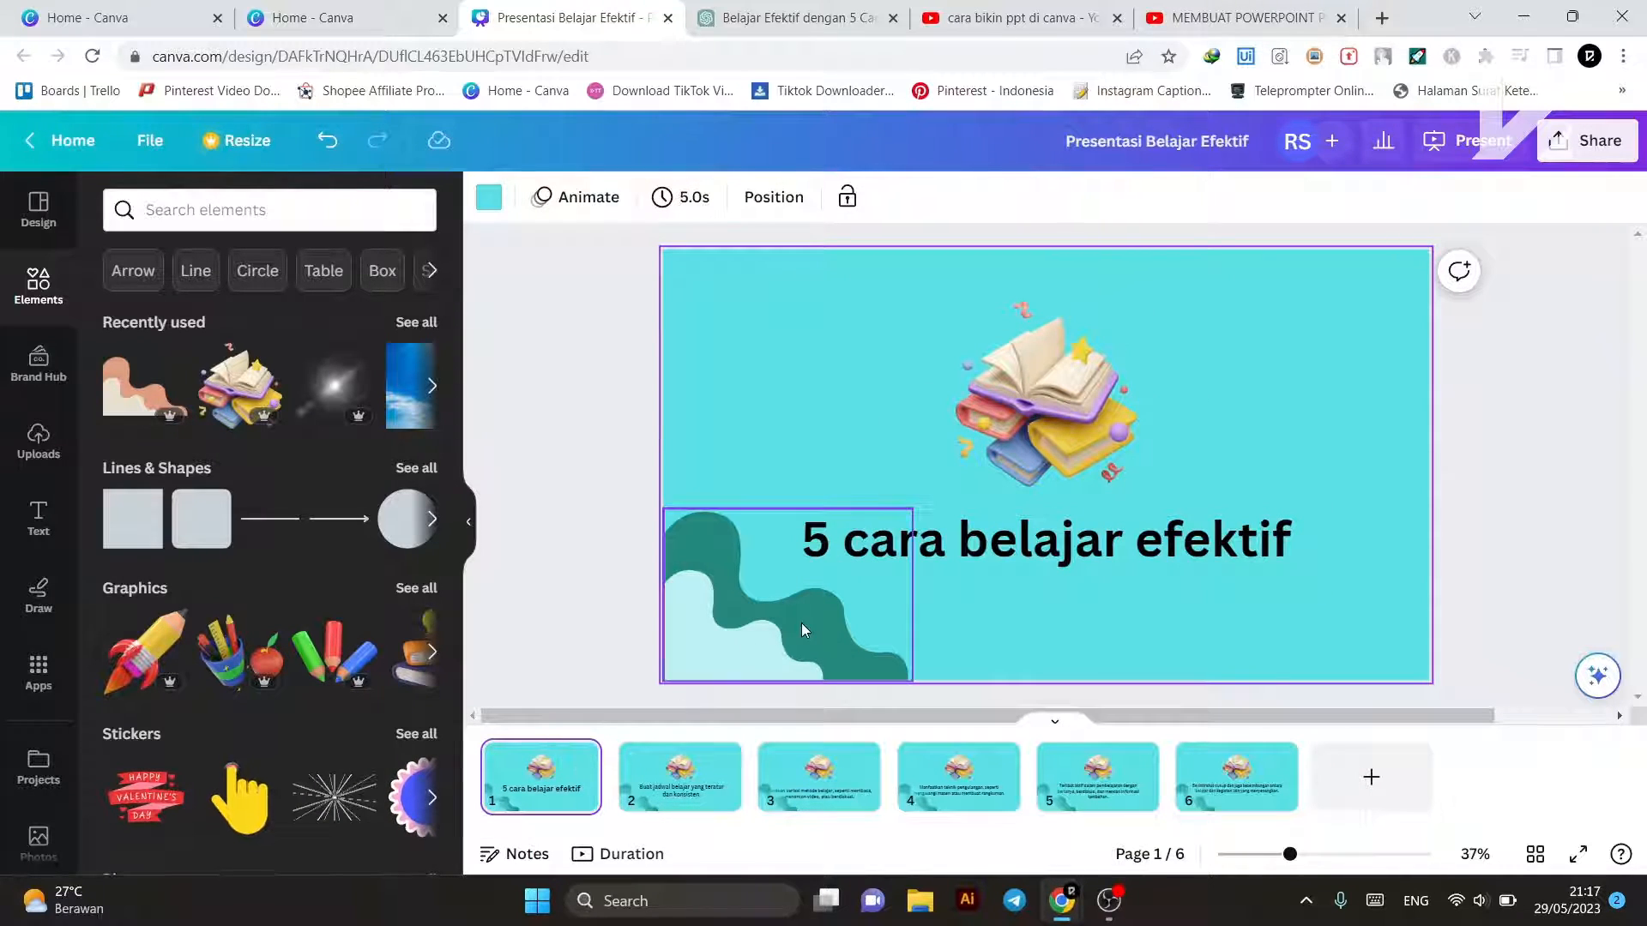
pyautogui.click(1062, 396)
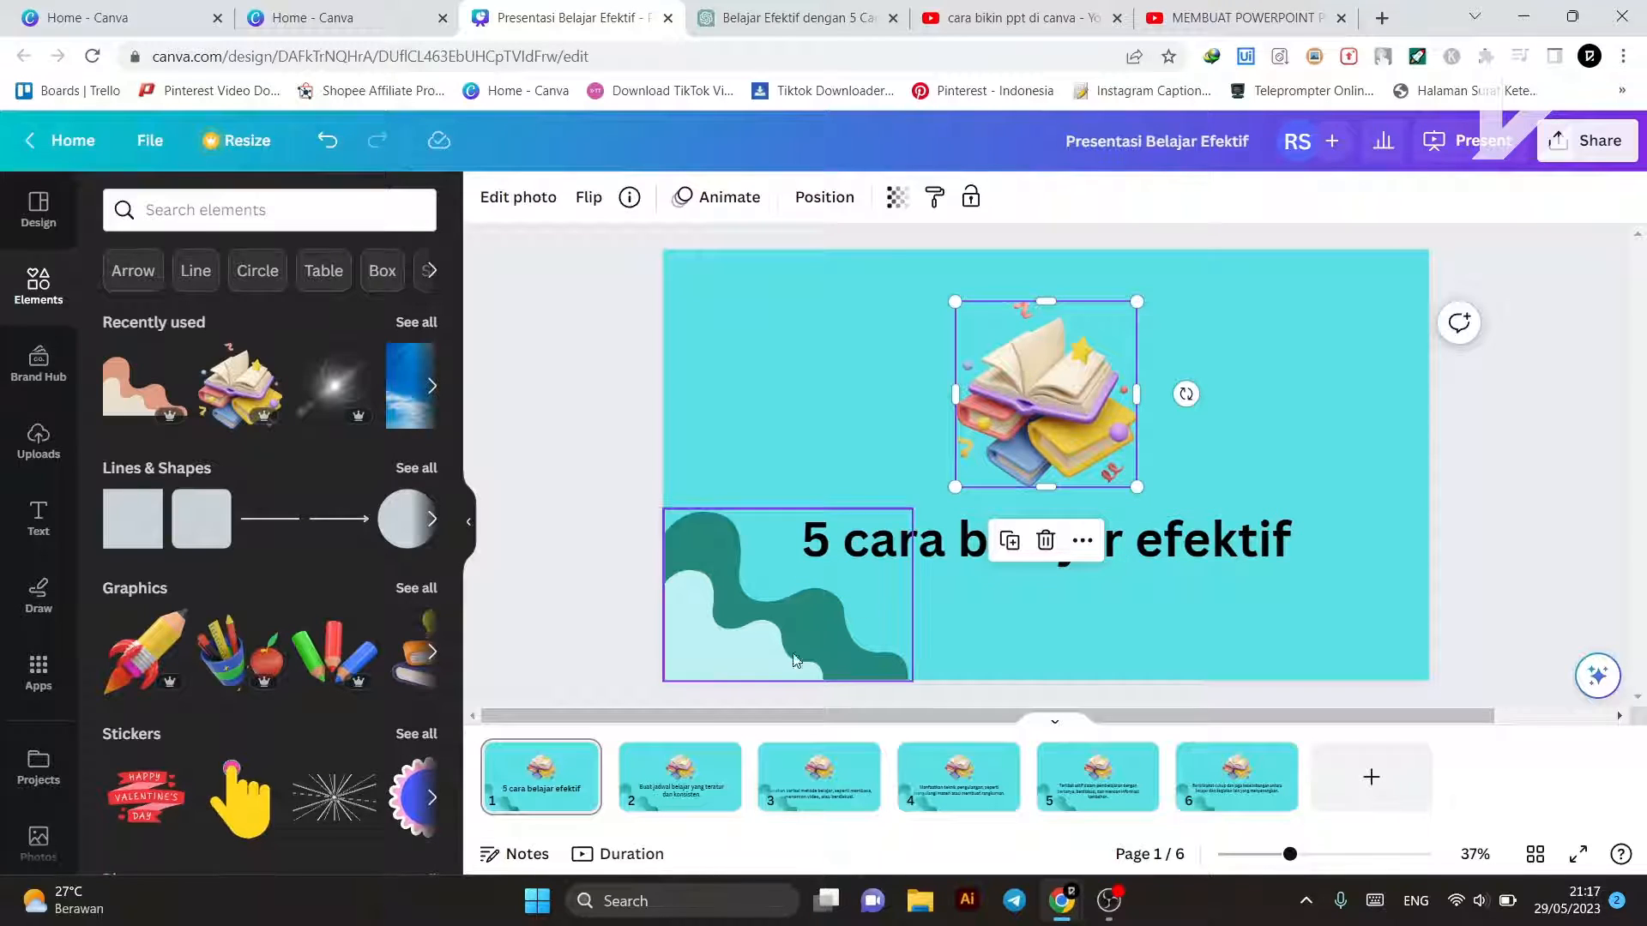
pyautogui.click(625, 782)
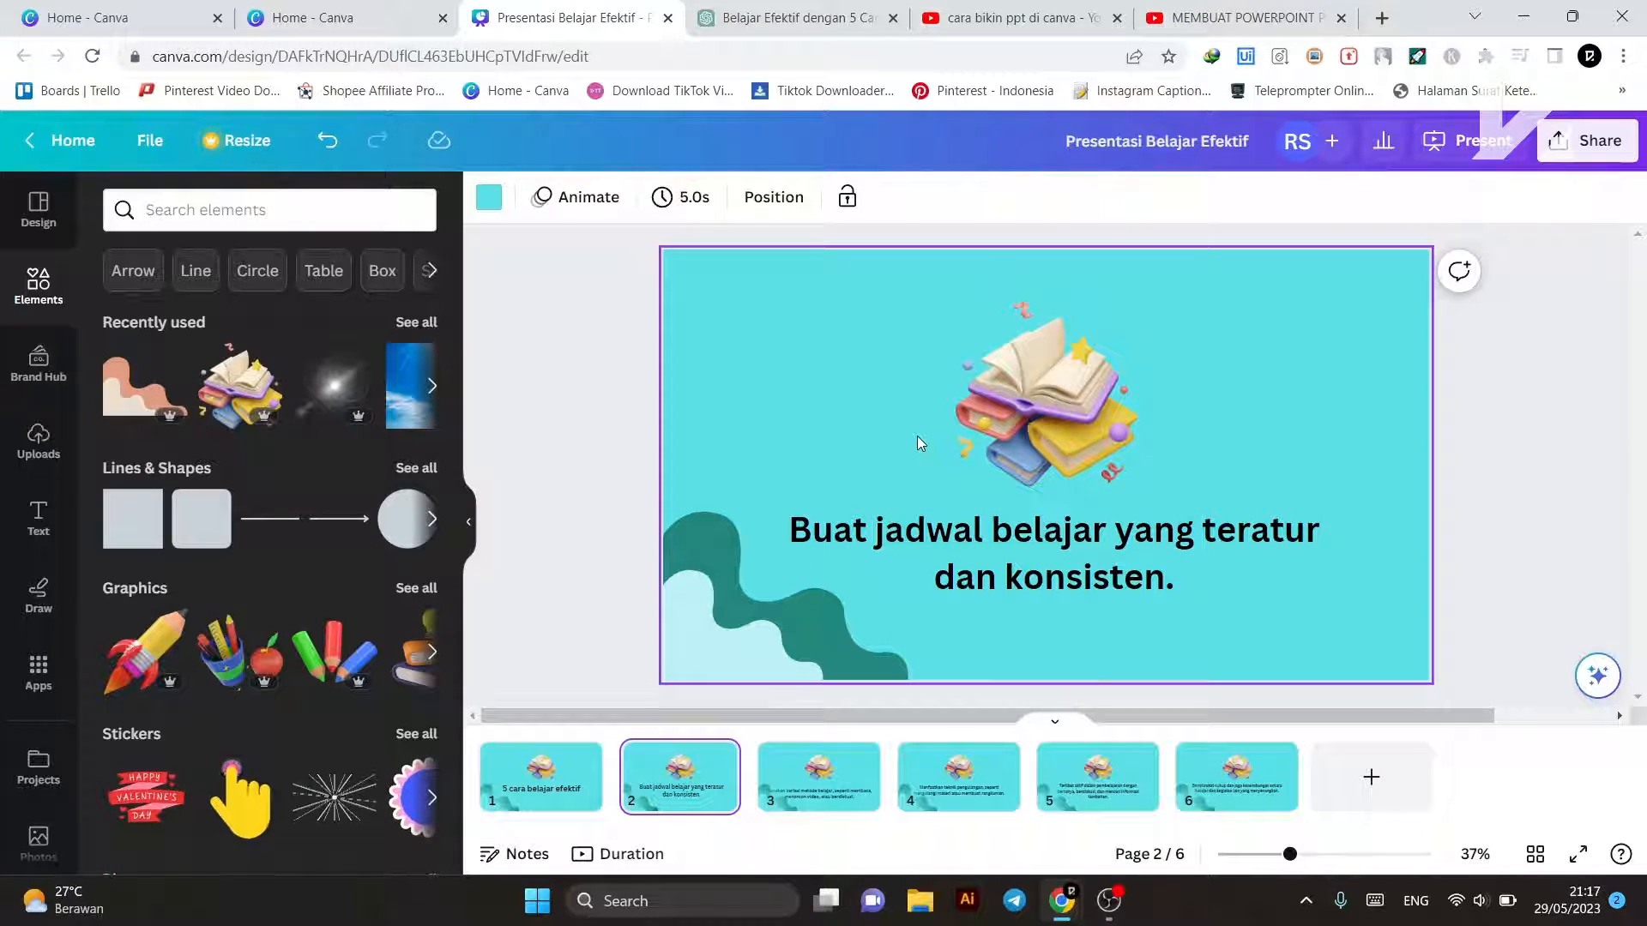
# Step: Apply the Tumble photo animation to the books illustration on the title slide
pyautogui.click(528, 784)
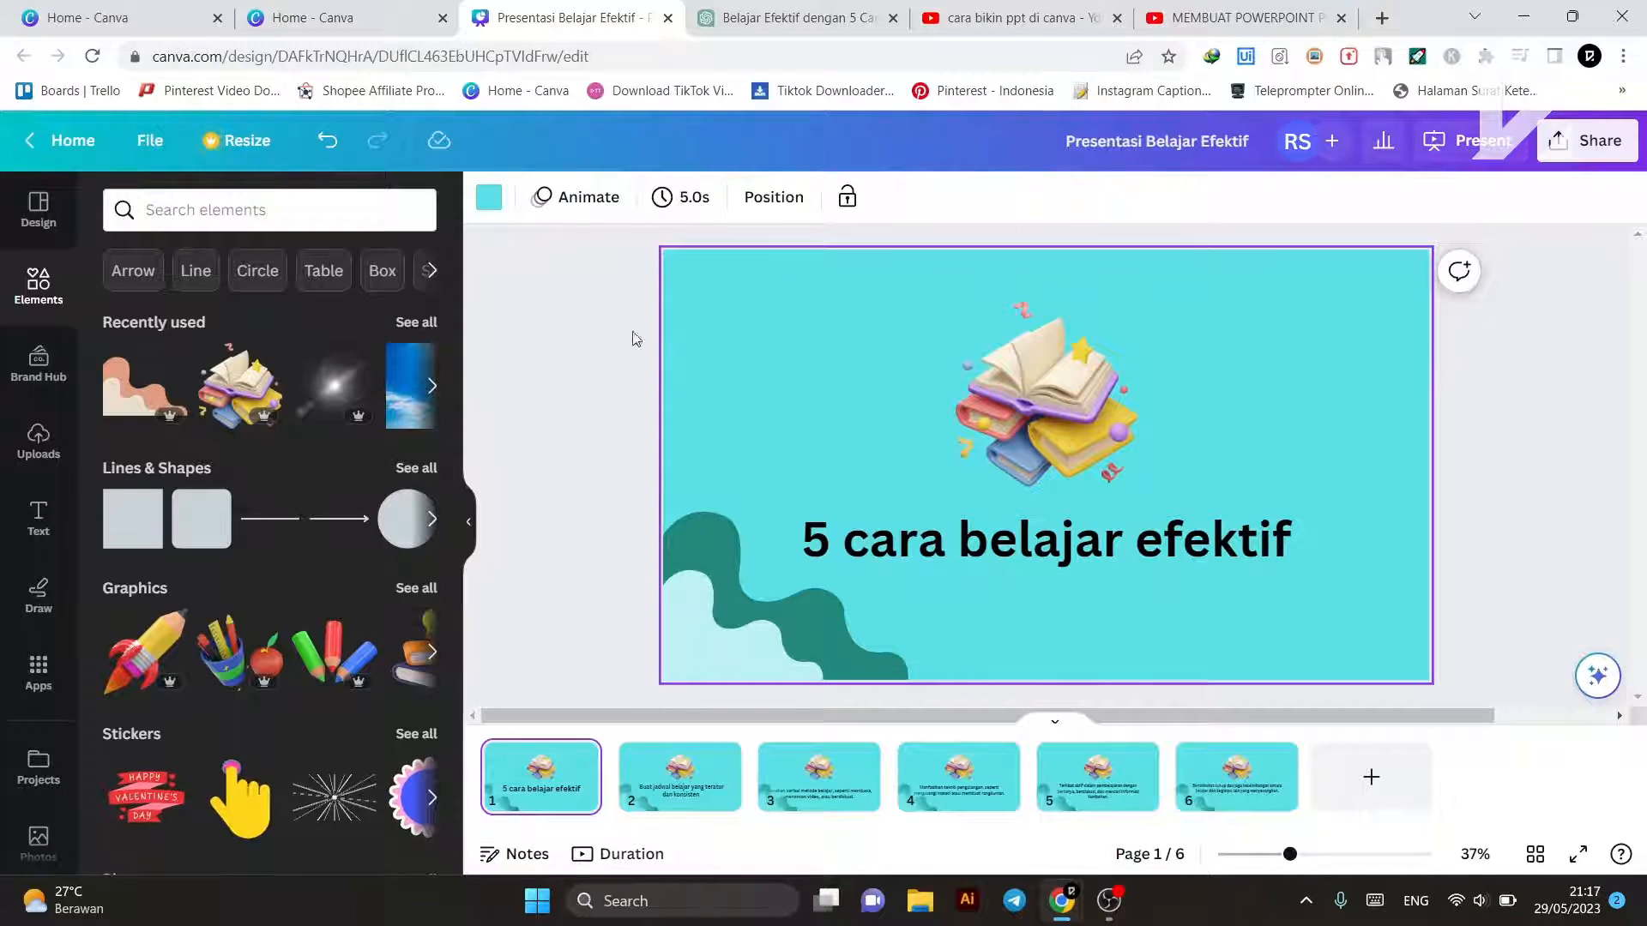
pyautogui.click(1072, 400)
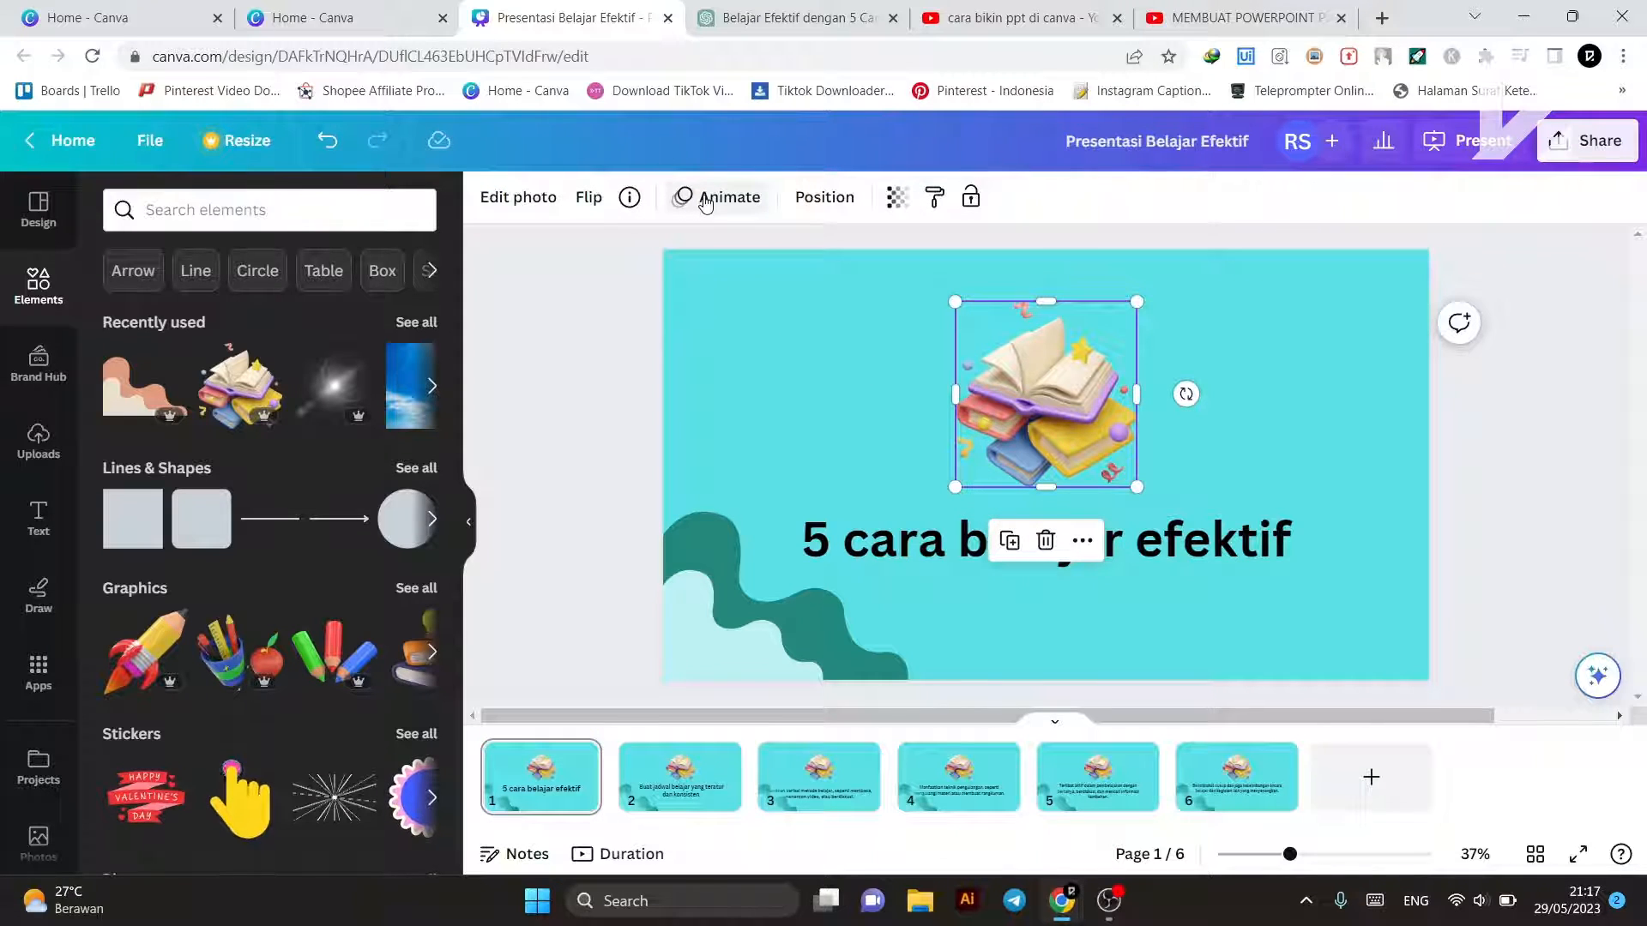
pyautogui.click(1526, 475)
pyautogui.click(1115, 453)
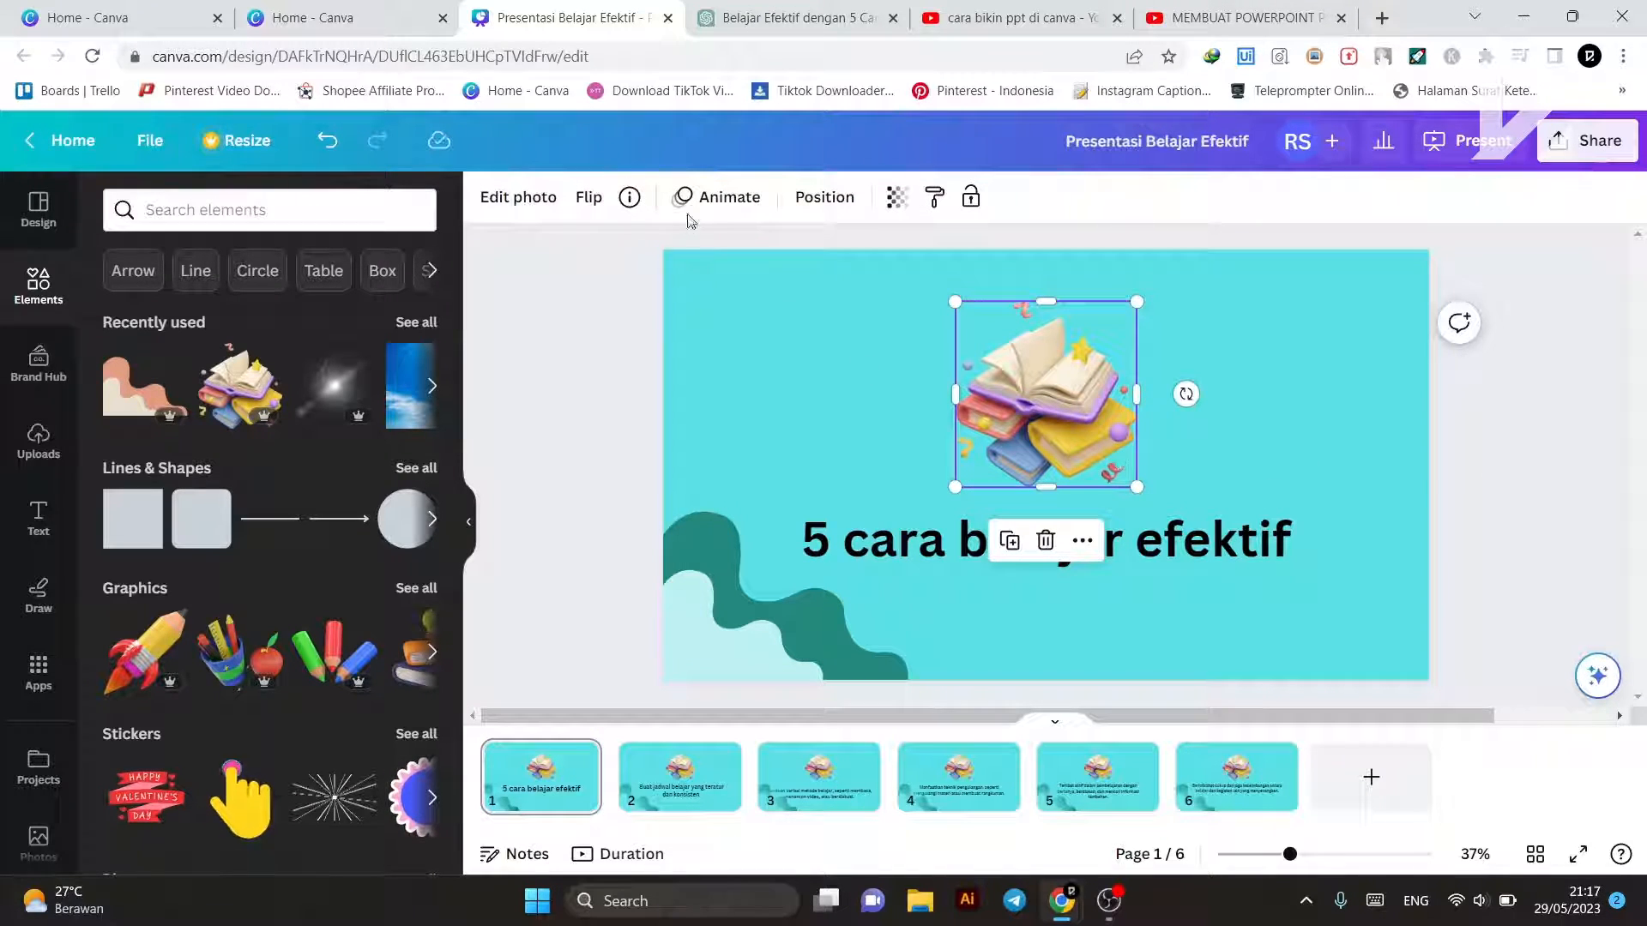
pyautogui.click(693, 212)
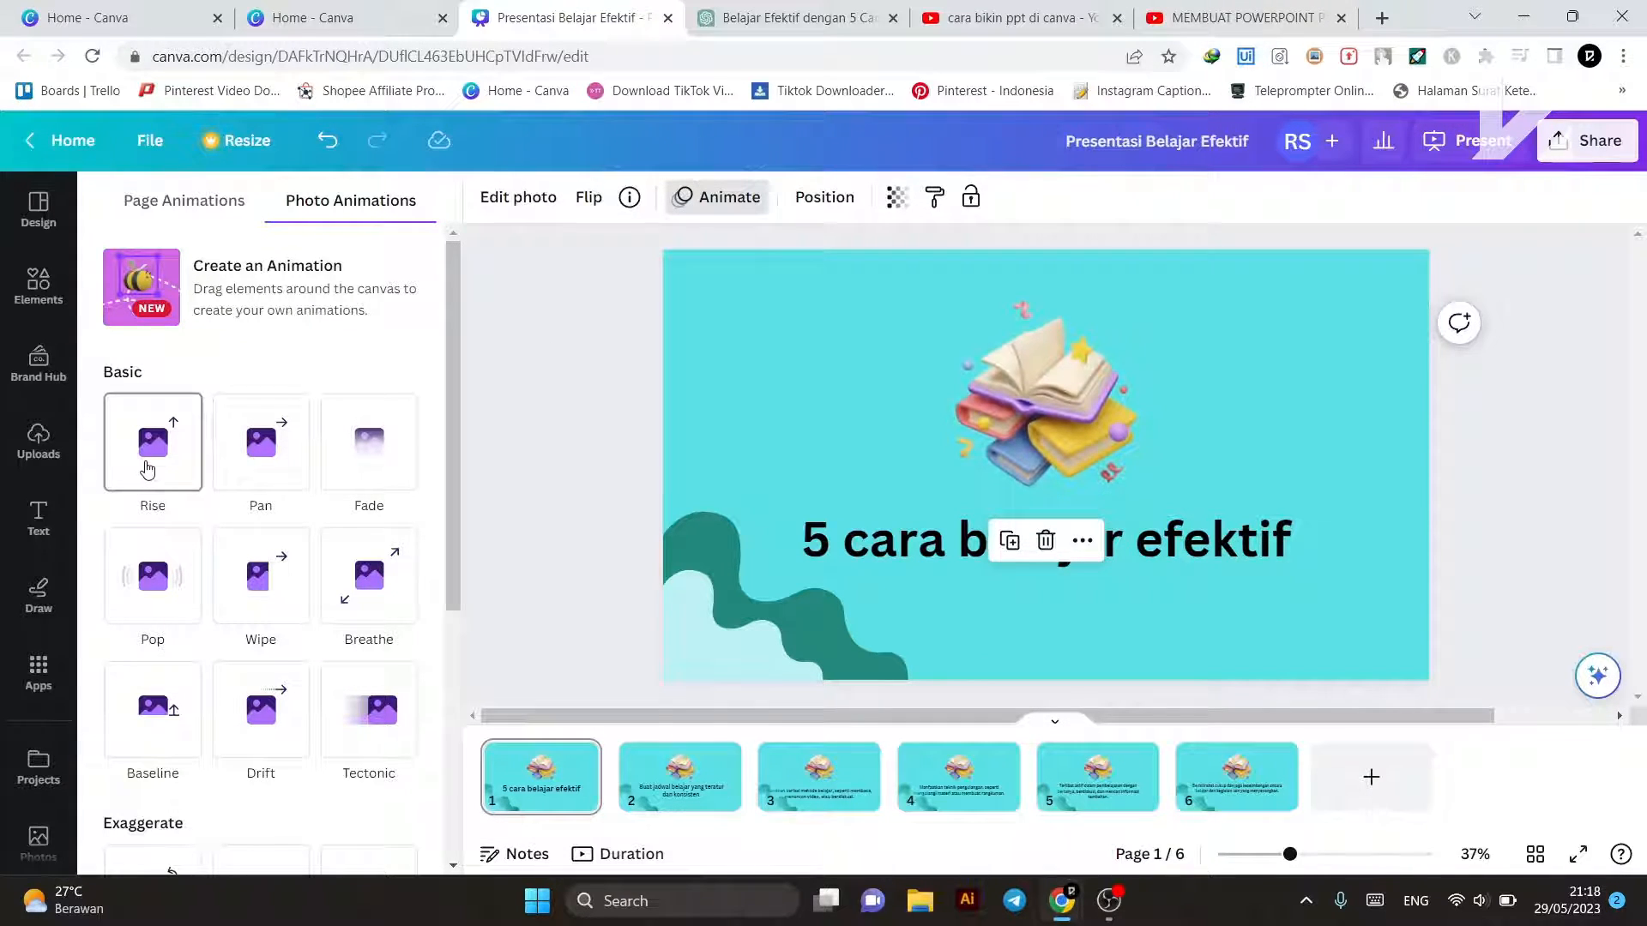
pyautogui.scroll(-4, 137, 446)
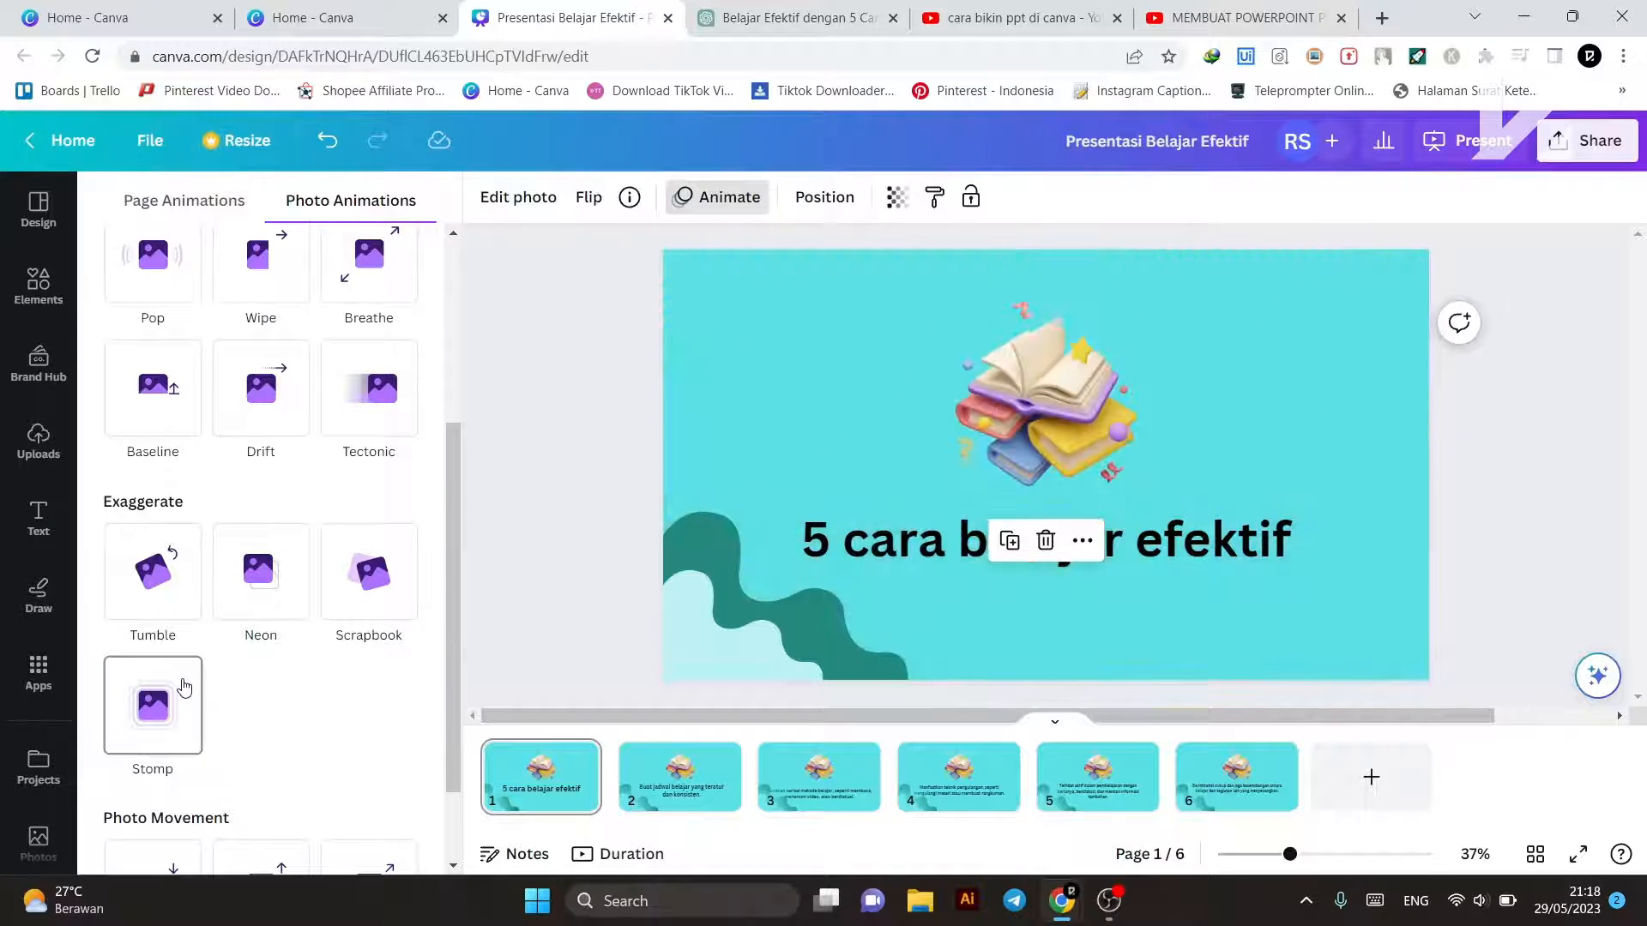
pyautogui.click(155, 585)
# Step: Apply the Ascend writing animation to the "5 cara belajar efektif" heading on the title slide
pyautogui.click(900, 553)
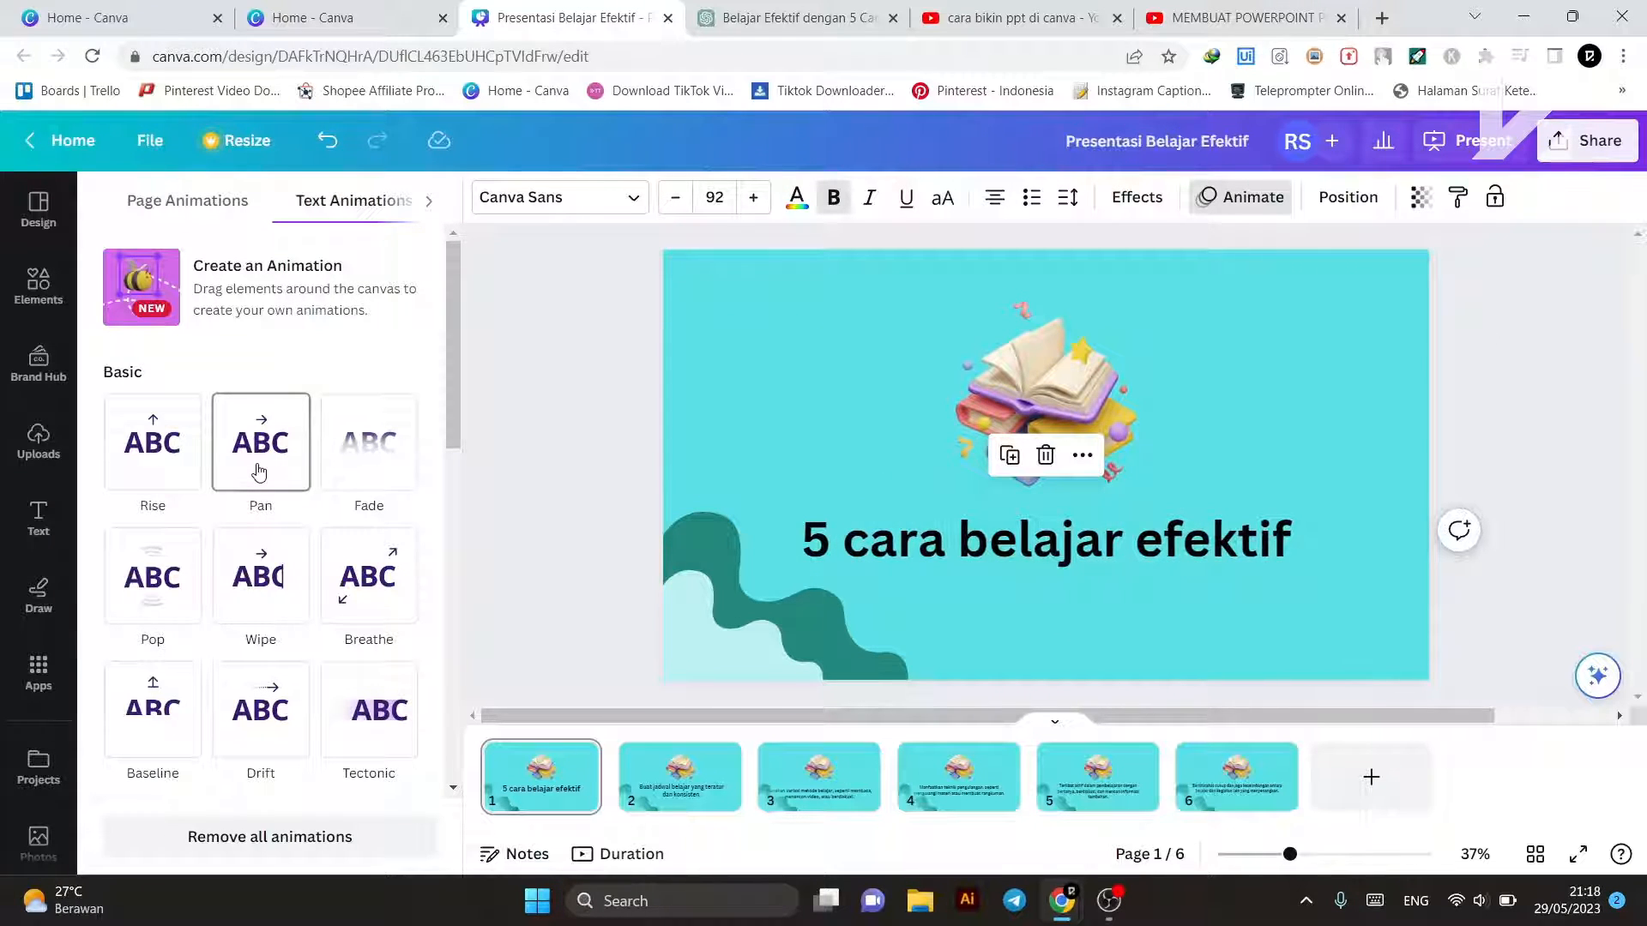
pyautogui.scroll(-3, 256, 472)
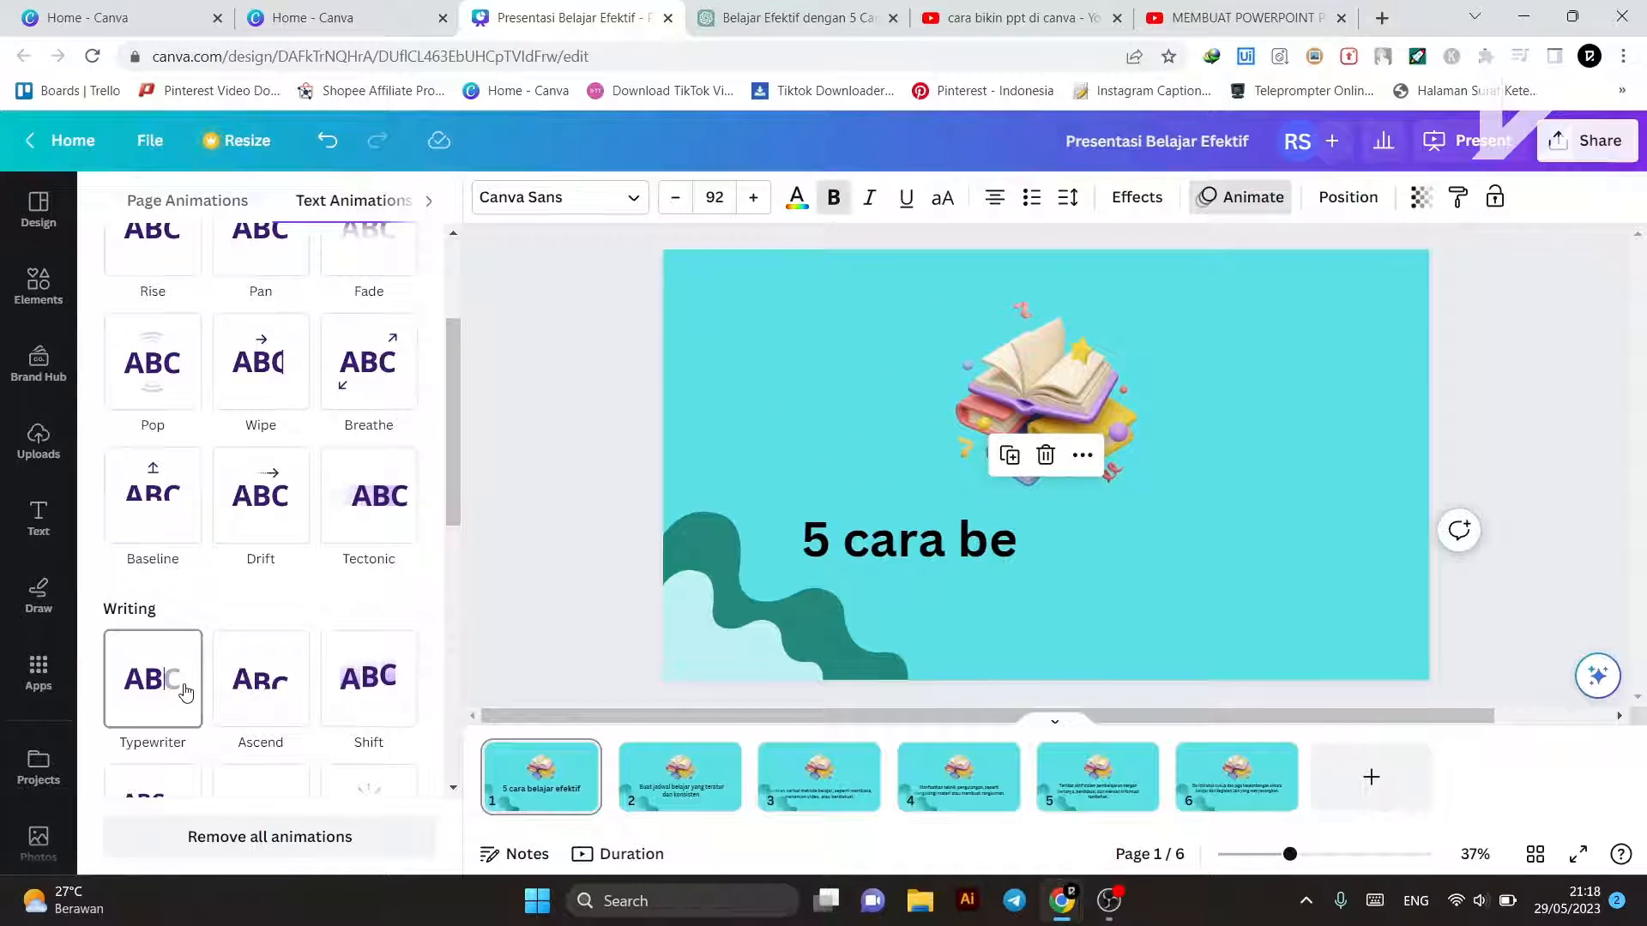
pyautogui.click(252, 693)
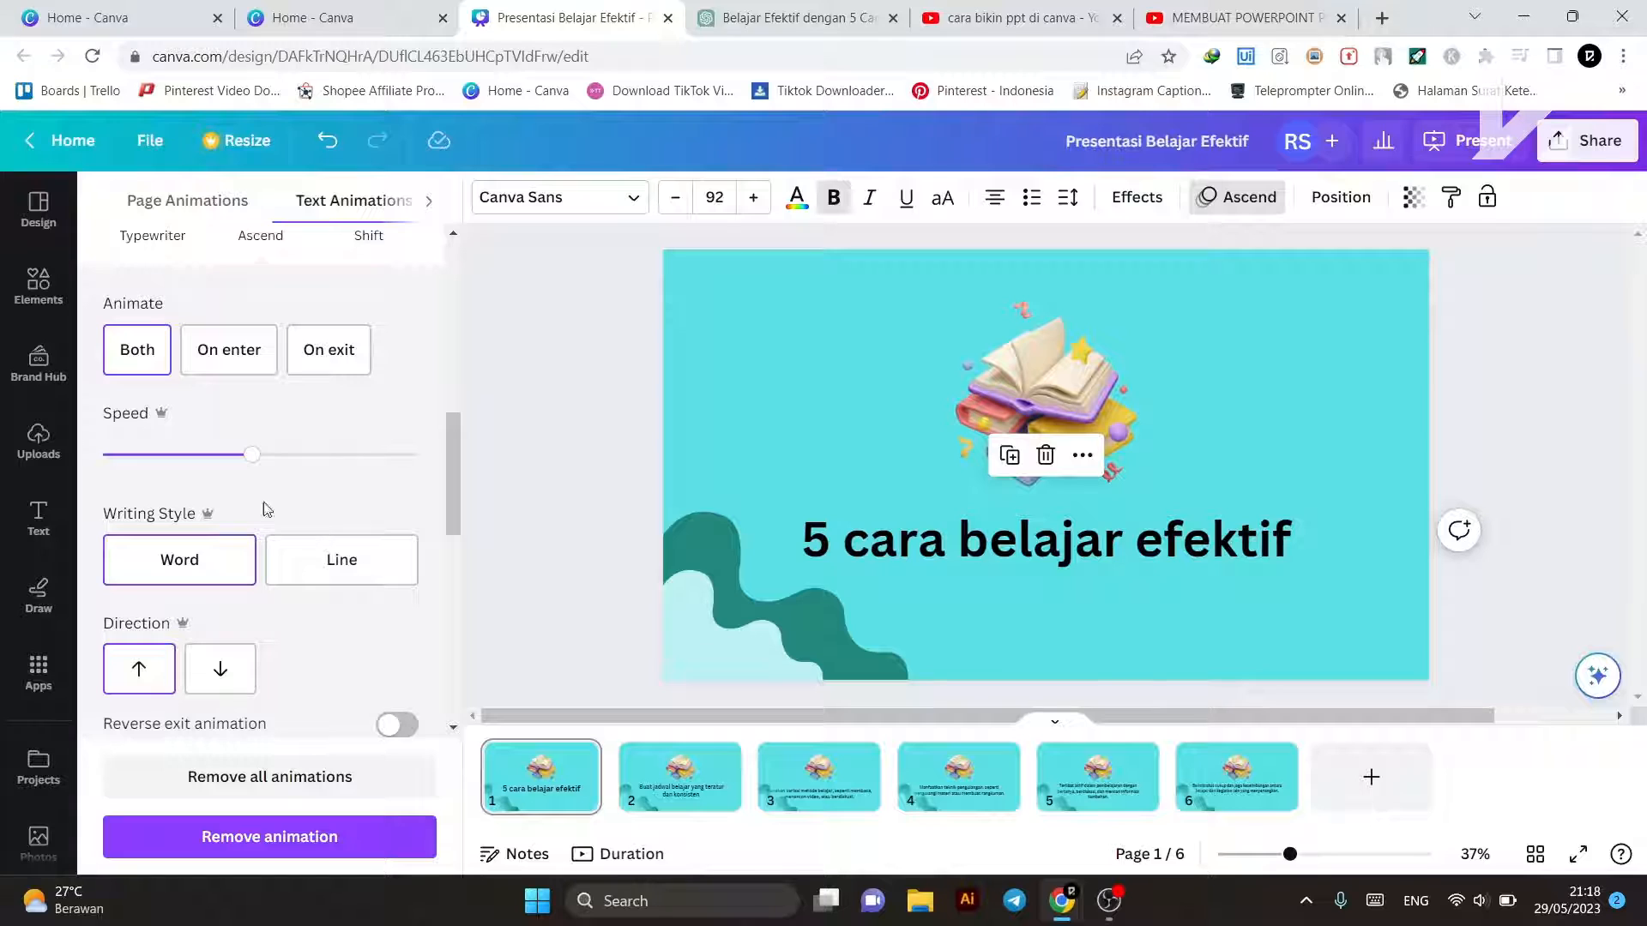
# Step: Set the Ascend animation of the title slide's "5 cara belajar efektif" heading to the Line writing style
pyautogui.click(192, 561)
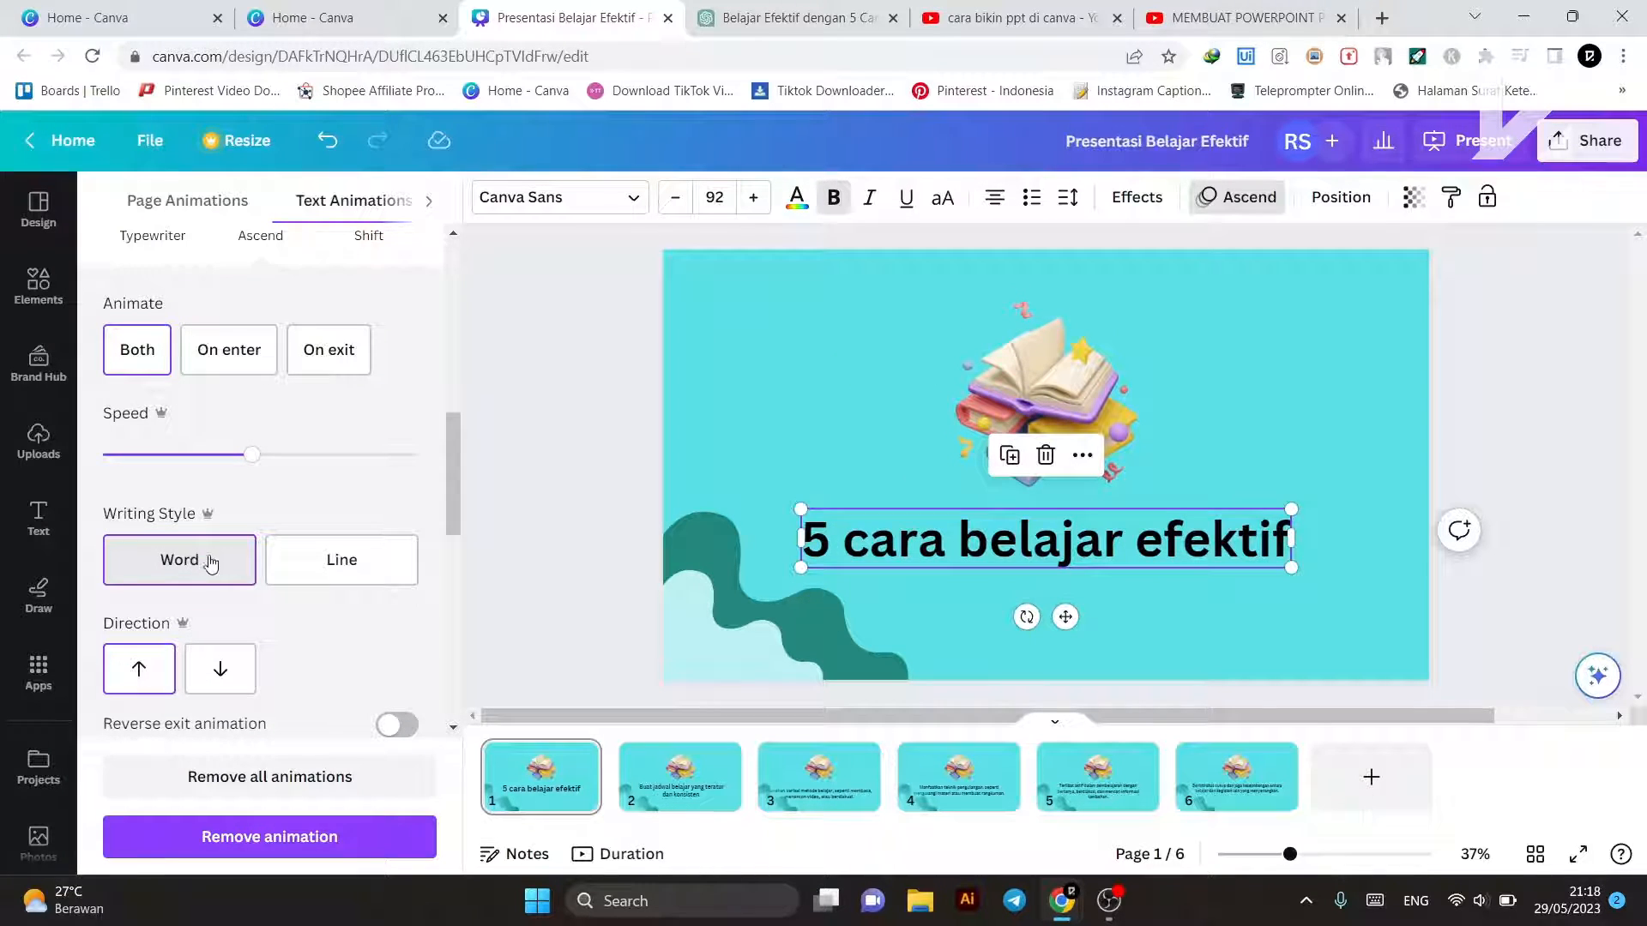
pyautogui.click(334, 564)
pyautogui.click(218, 567)
pyautogui.click(347, 570)
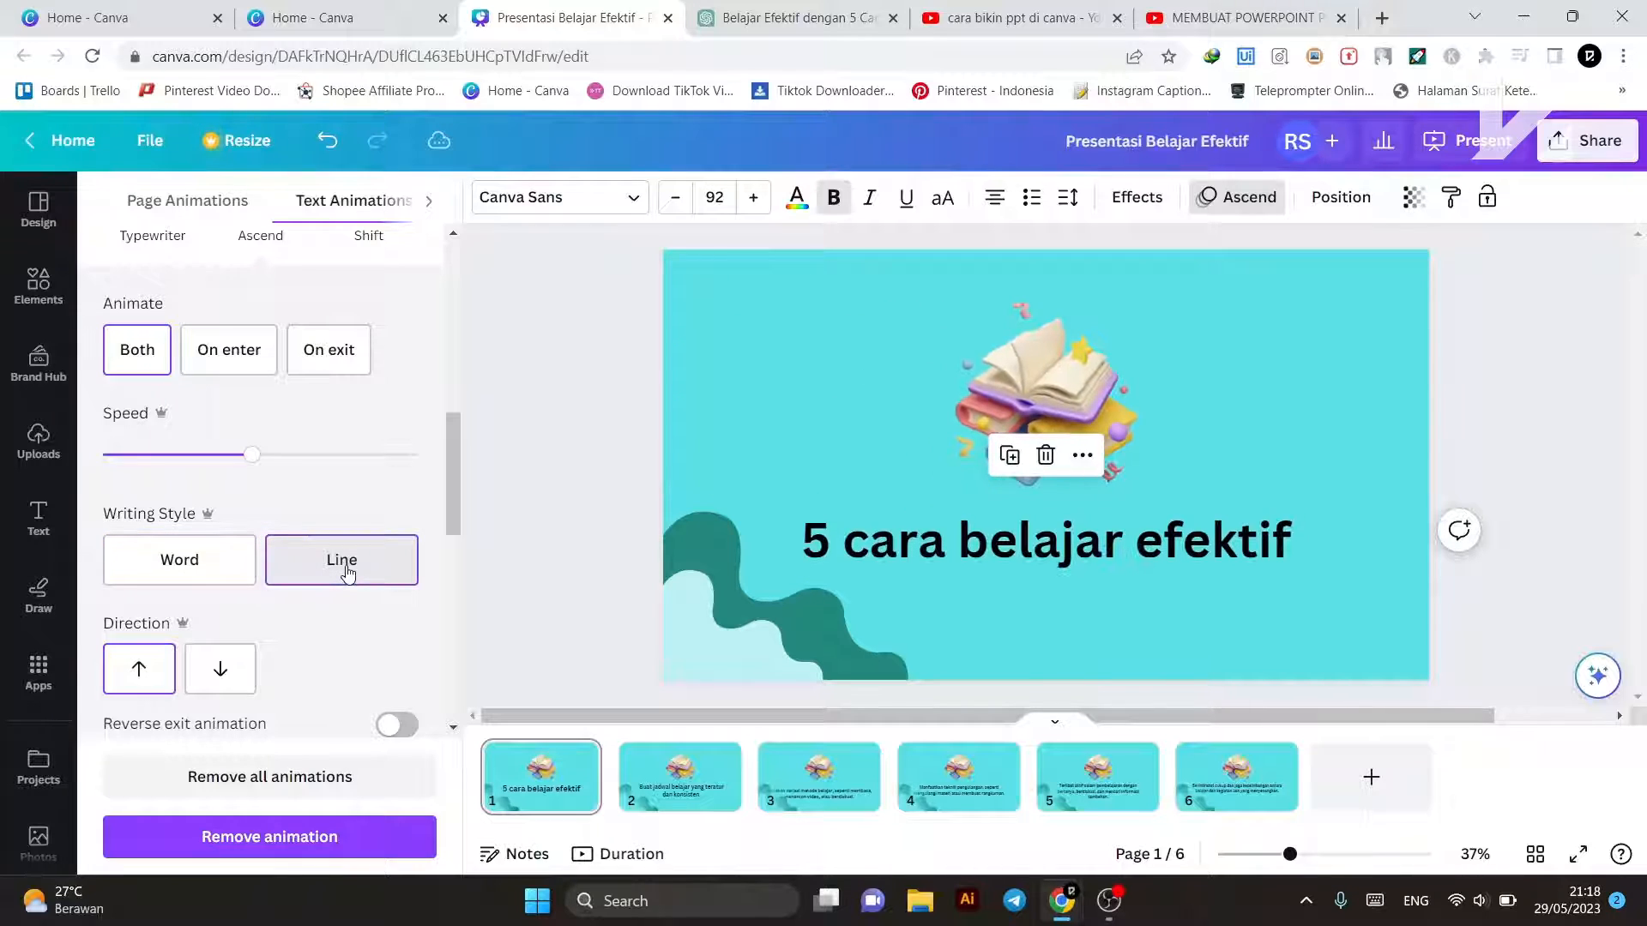
pyautogui.scroll(-4, 315, 665)
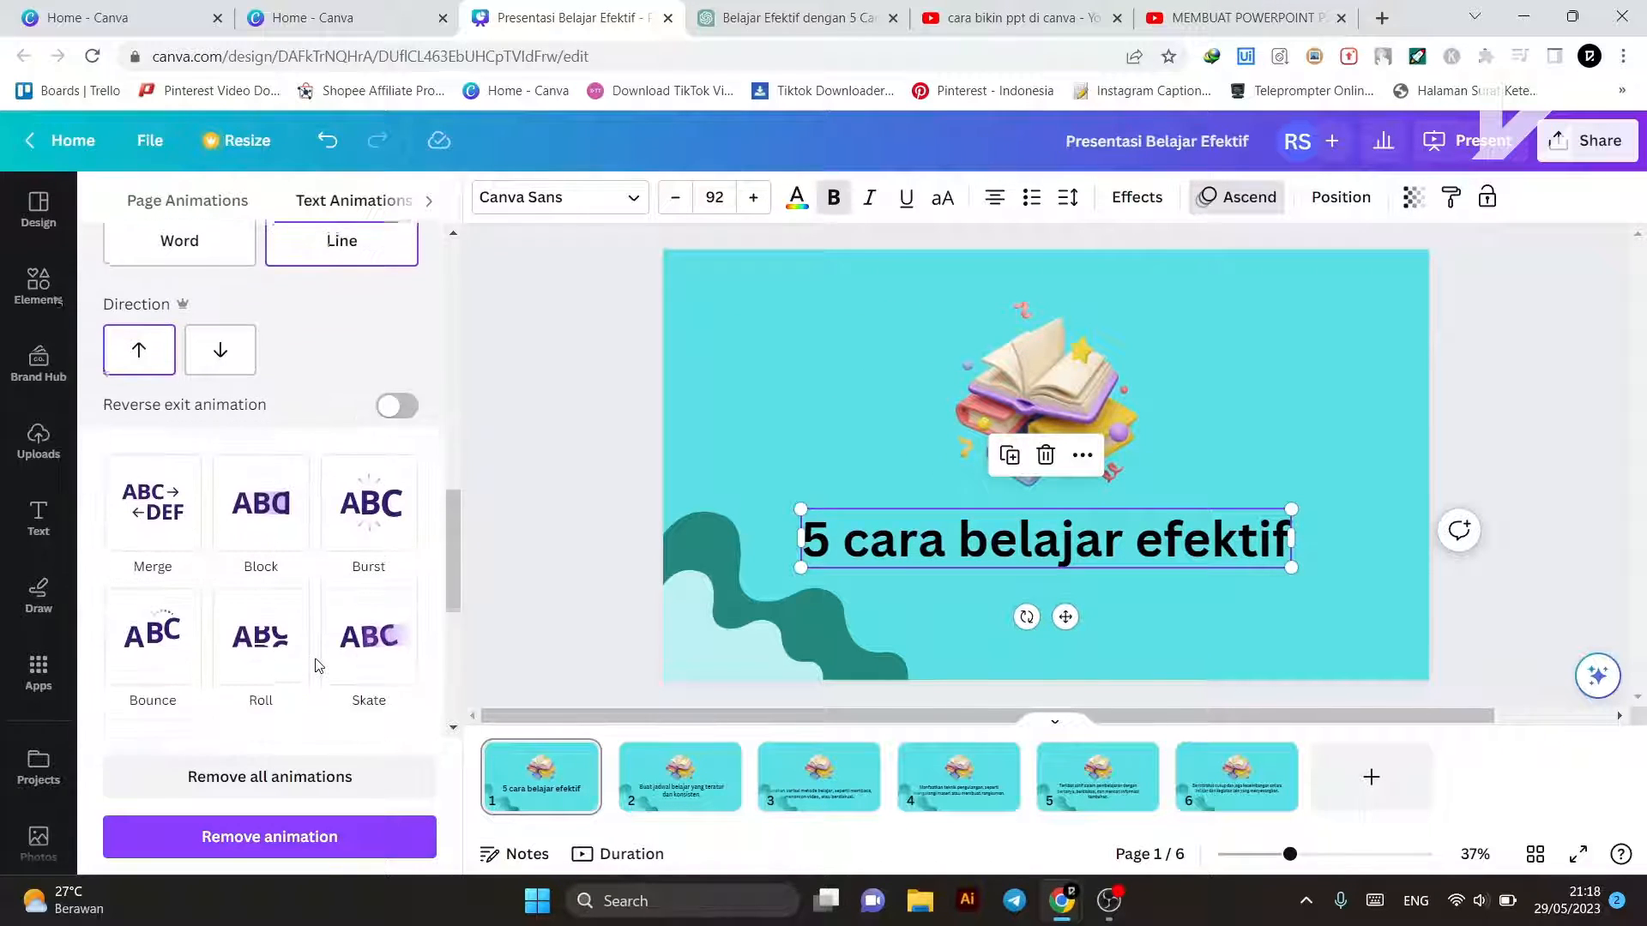
pyautogui.scroll(-3, 305, 600)
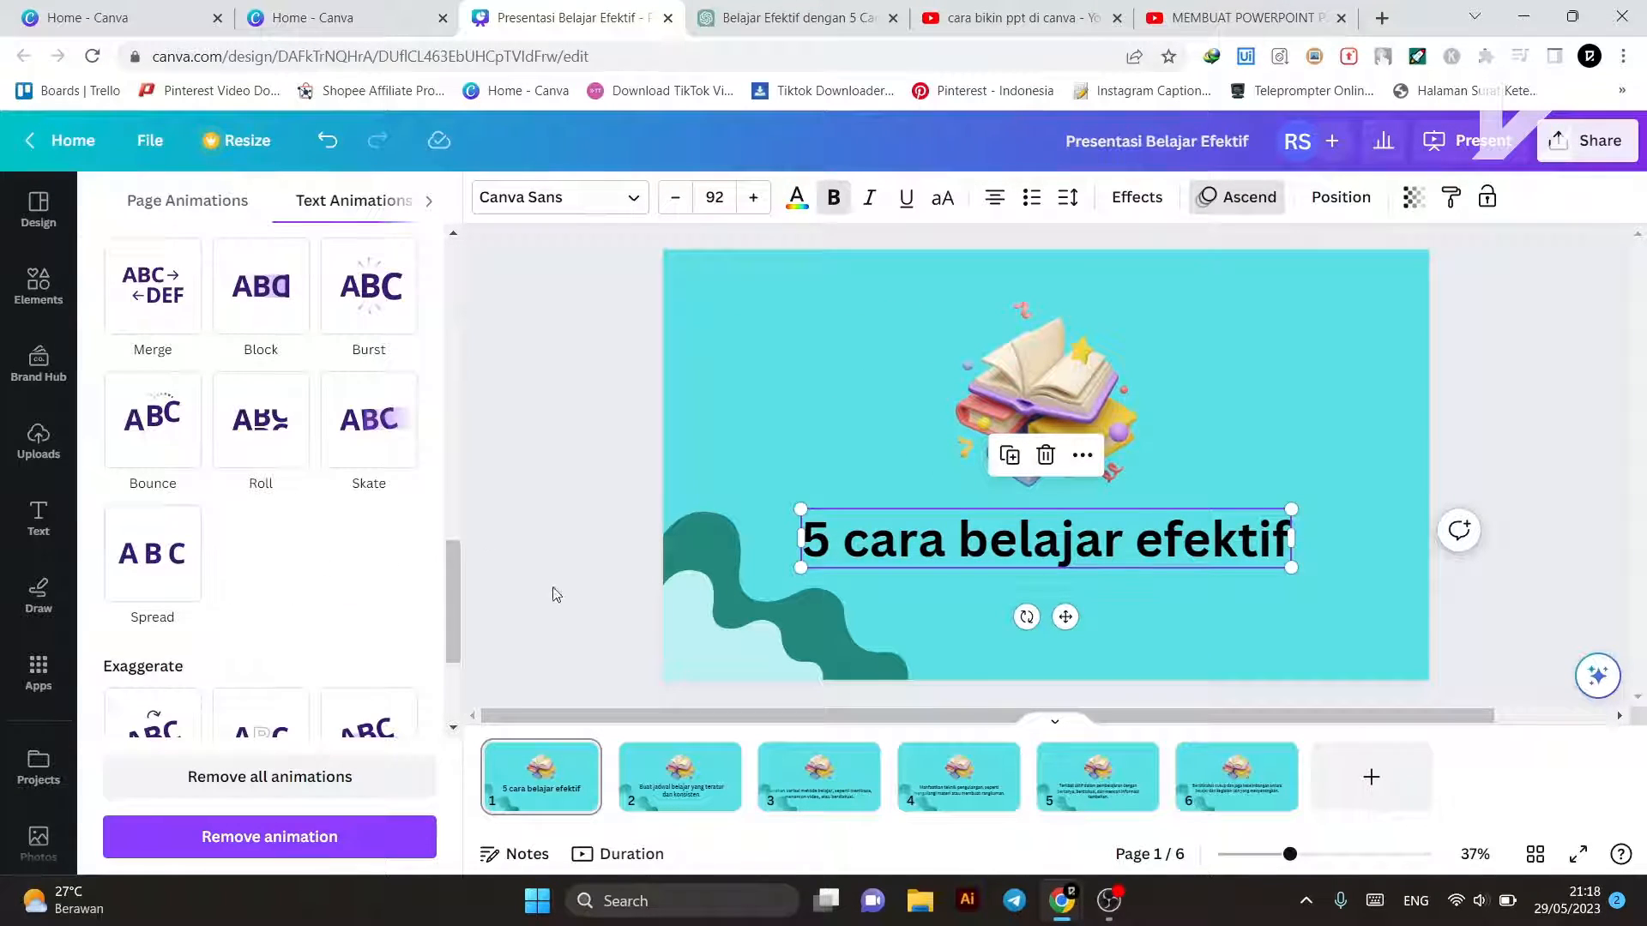
pyautogui.scroll(-1, 555, 595)
pyautogui.scroll(-2, 248, 633)
pyautogui.scroll(1, 251, 626)
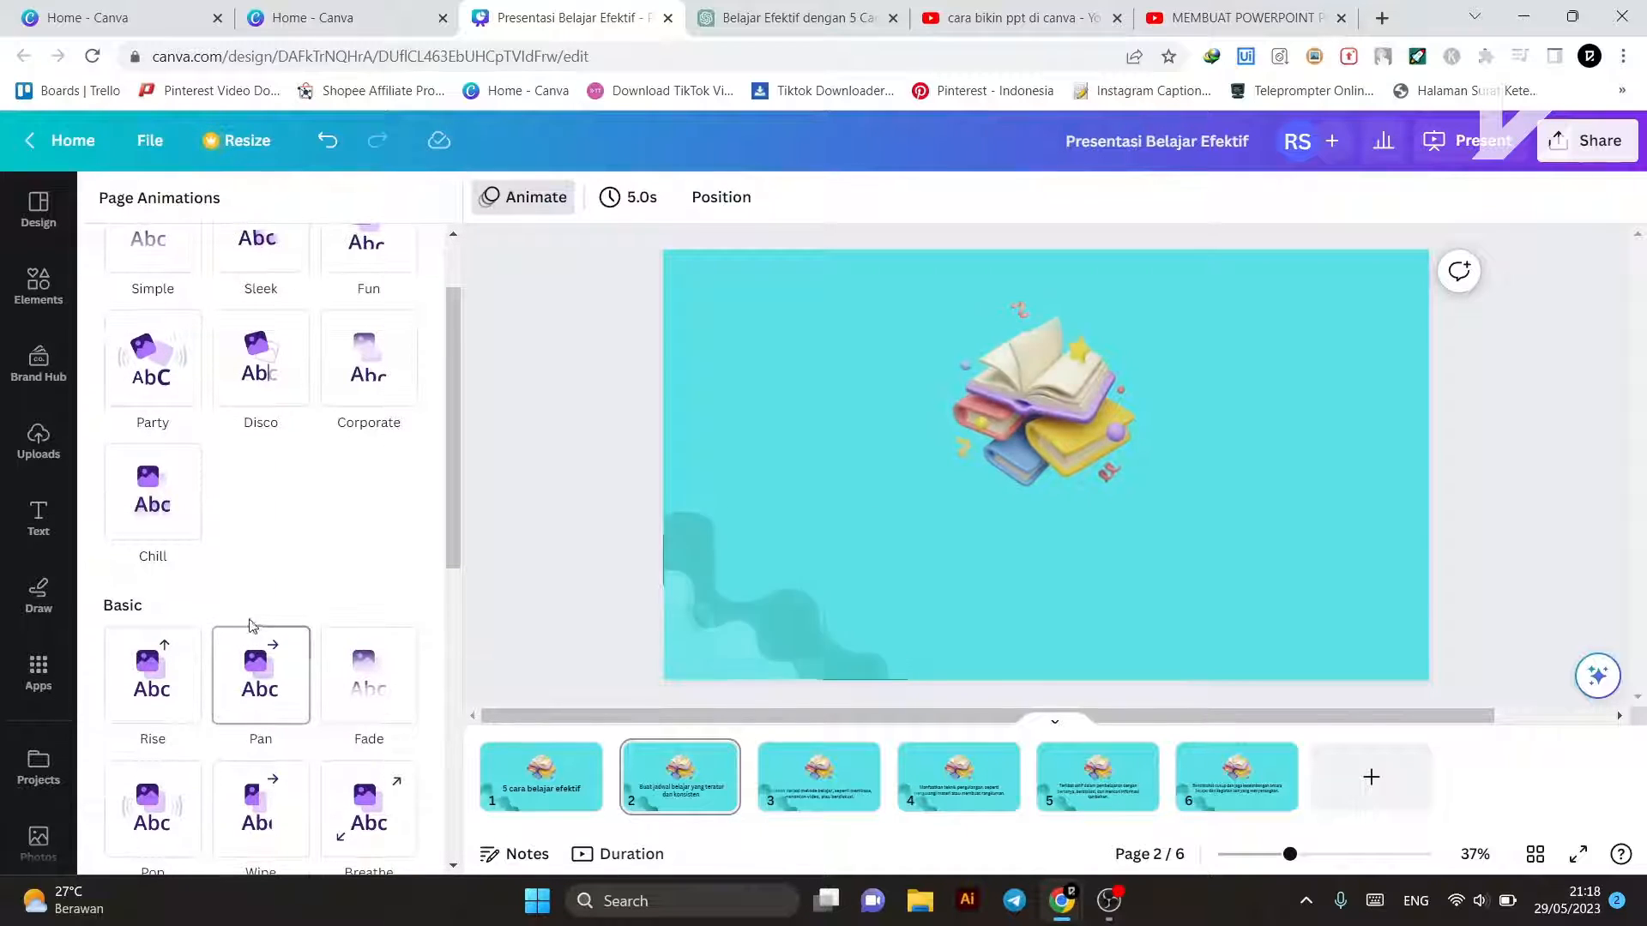
pyautogui.click(653, 623)
pyautogui.click(517, 781)
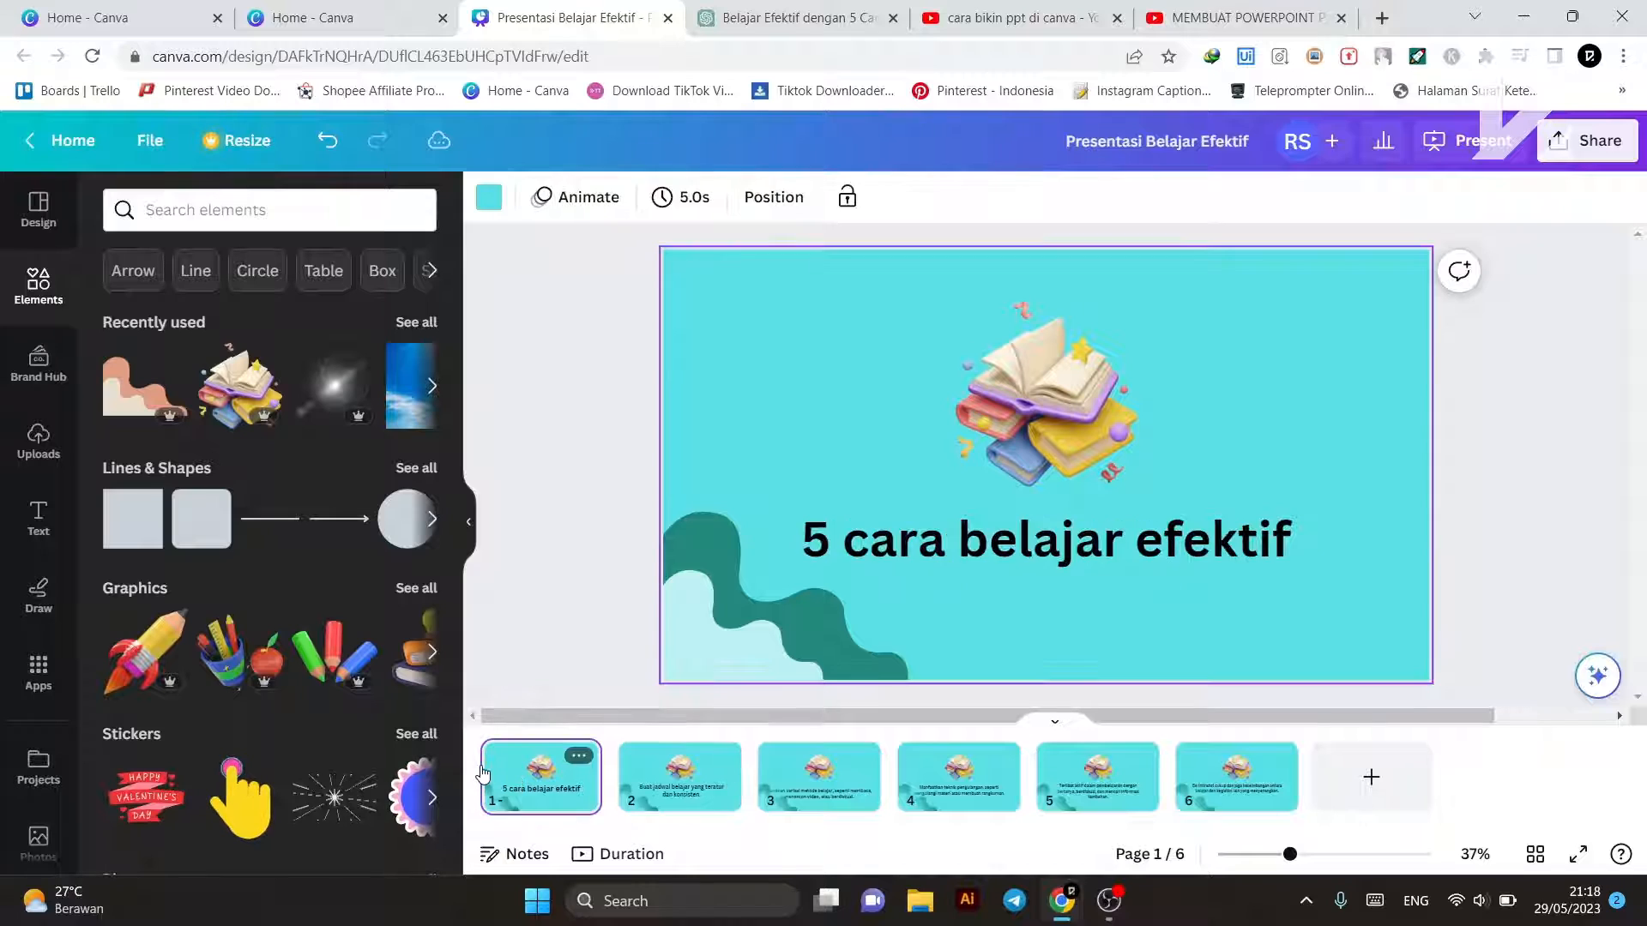
# Step: Apply the Pan photo animation to the books illustration on page 2 and return to the title slide
pyautogui.click(659, 781)
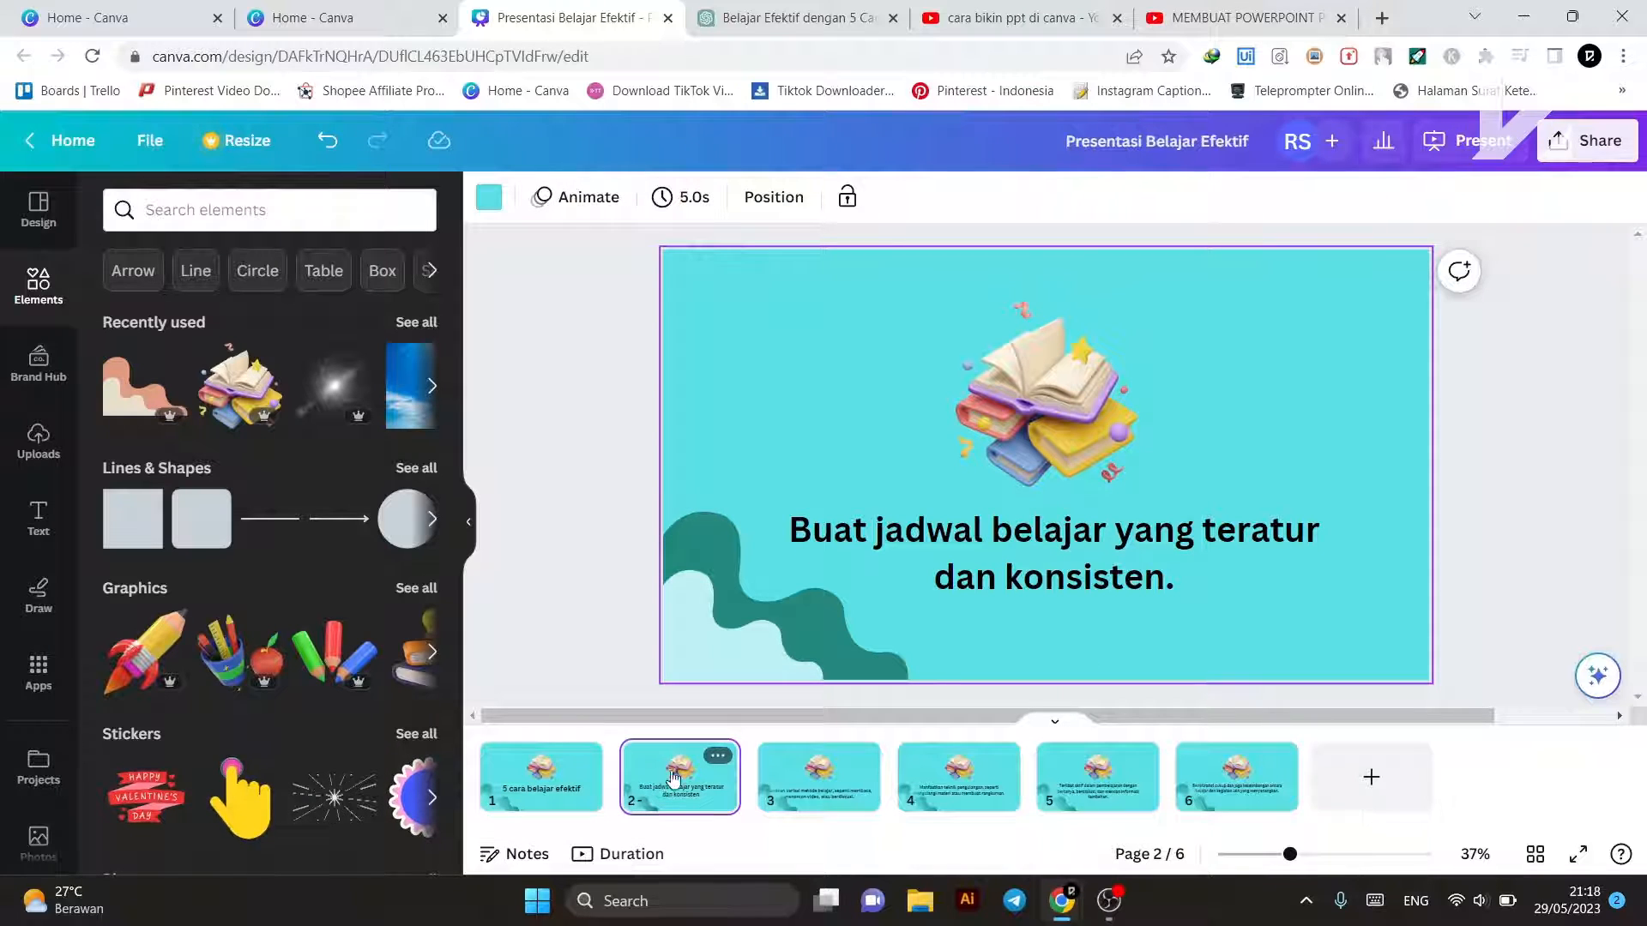
pyautogui.click(1012, 405)
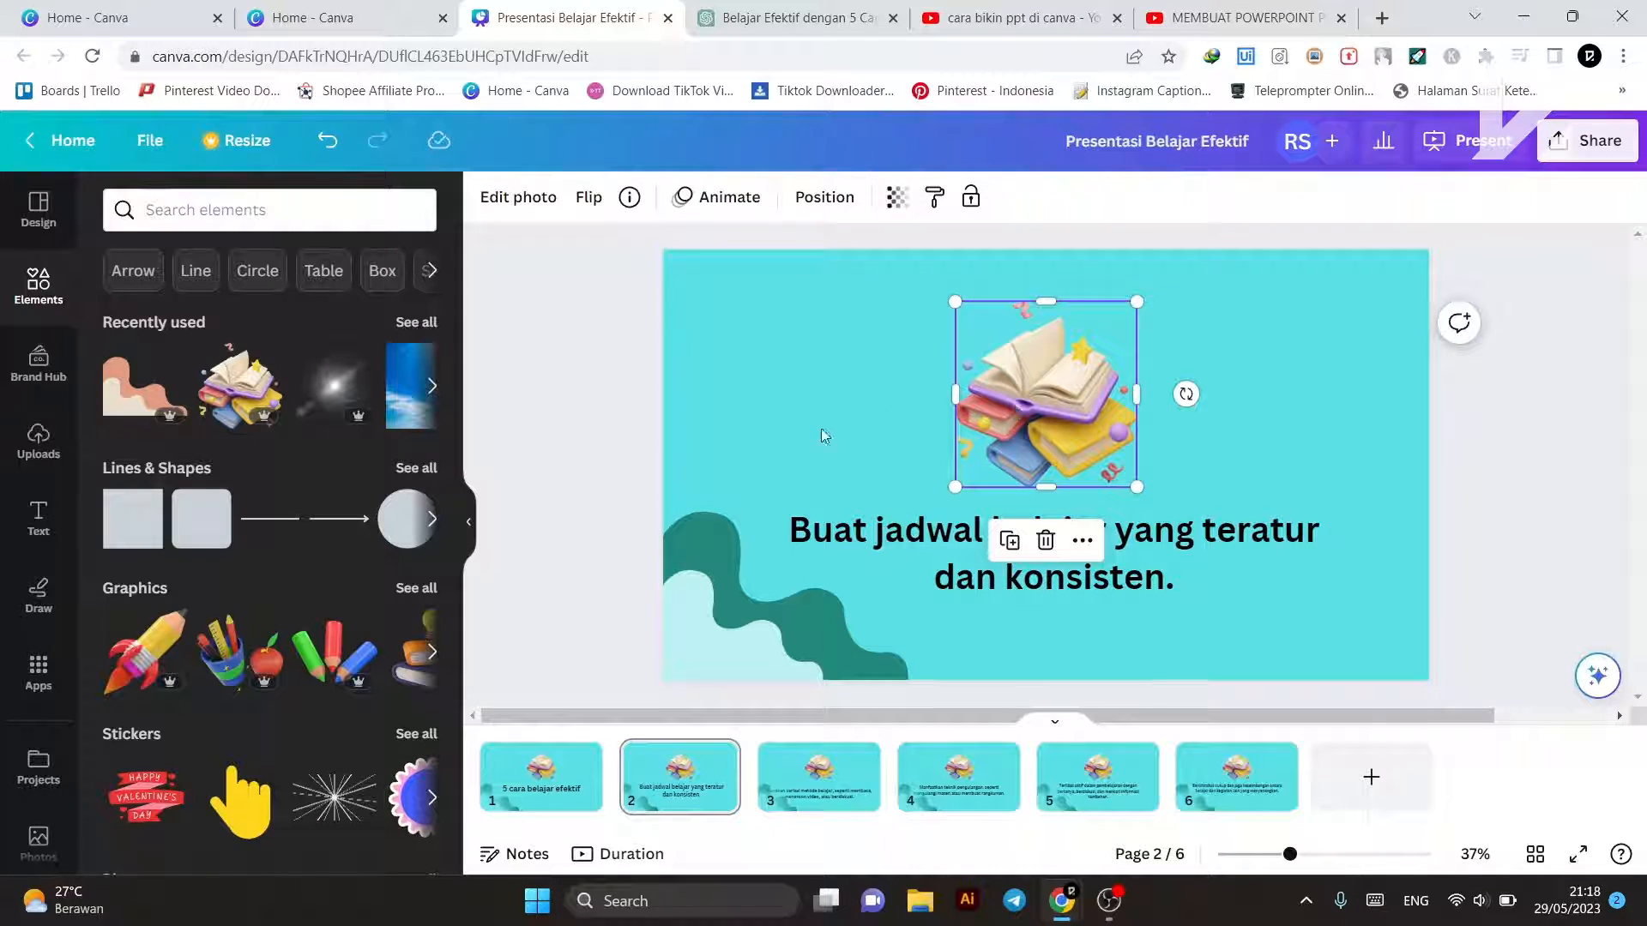
pyautogui.click(718, 197)
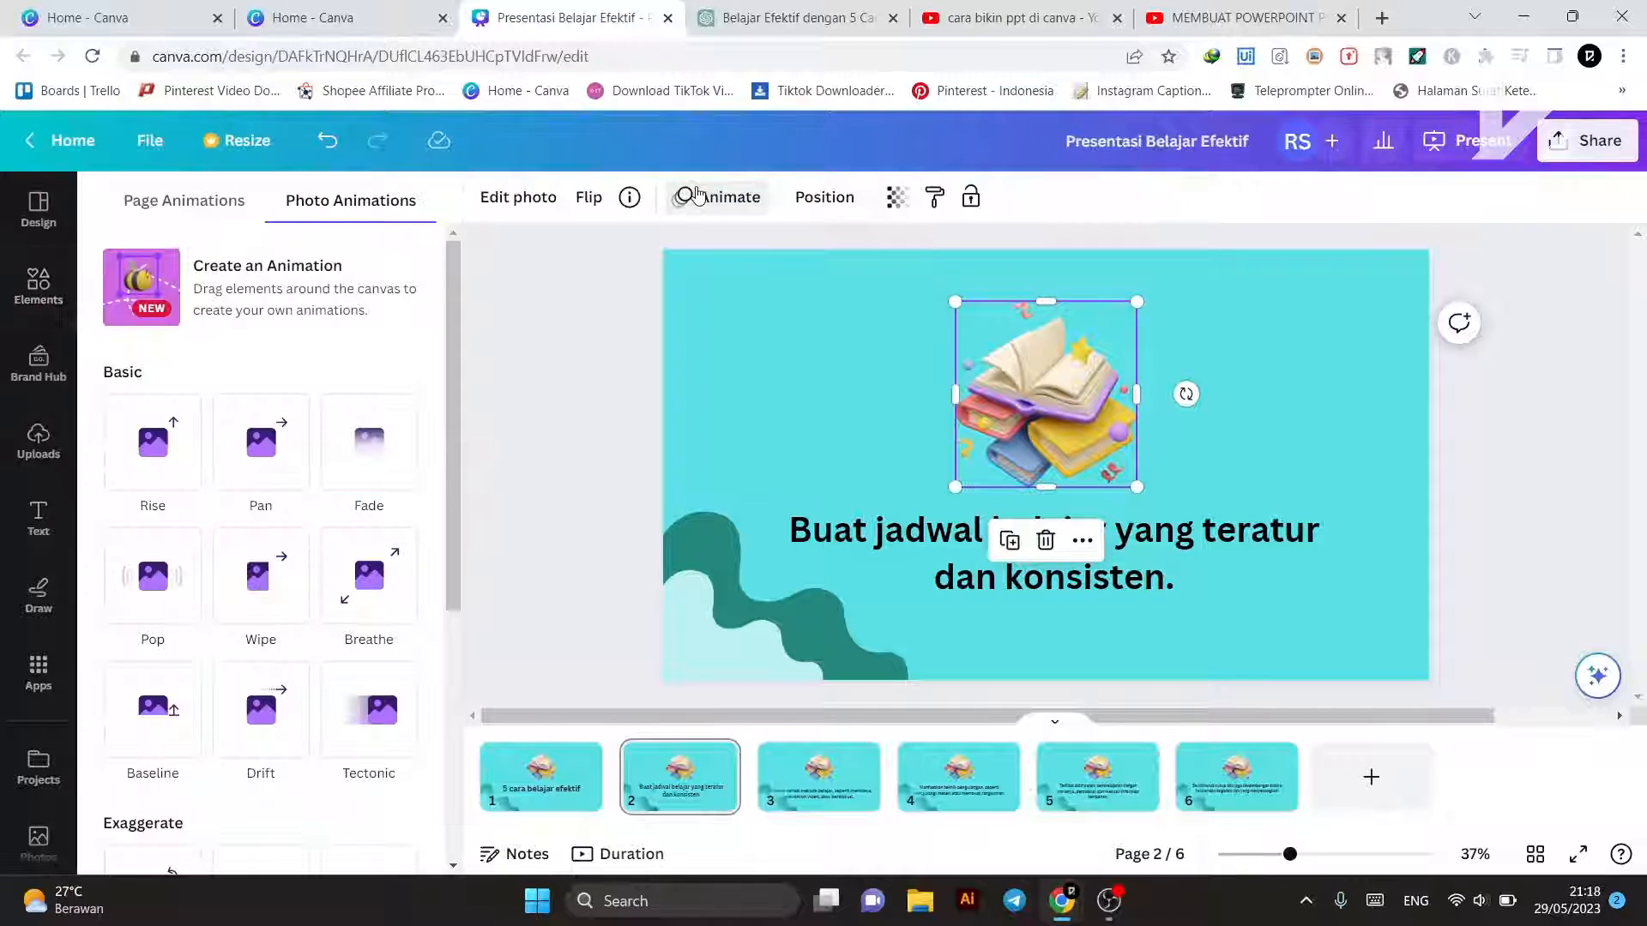
pyautogui.click(271, 460)
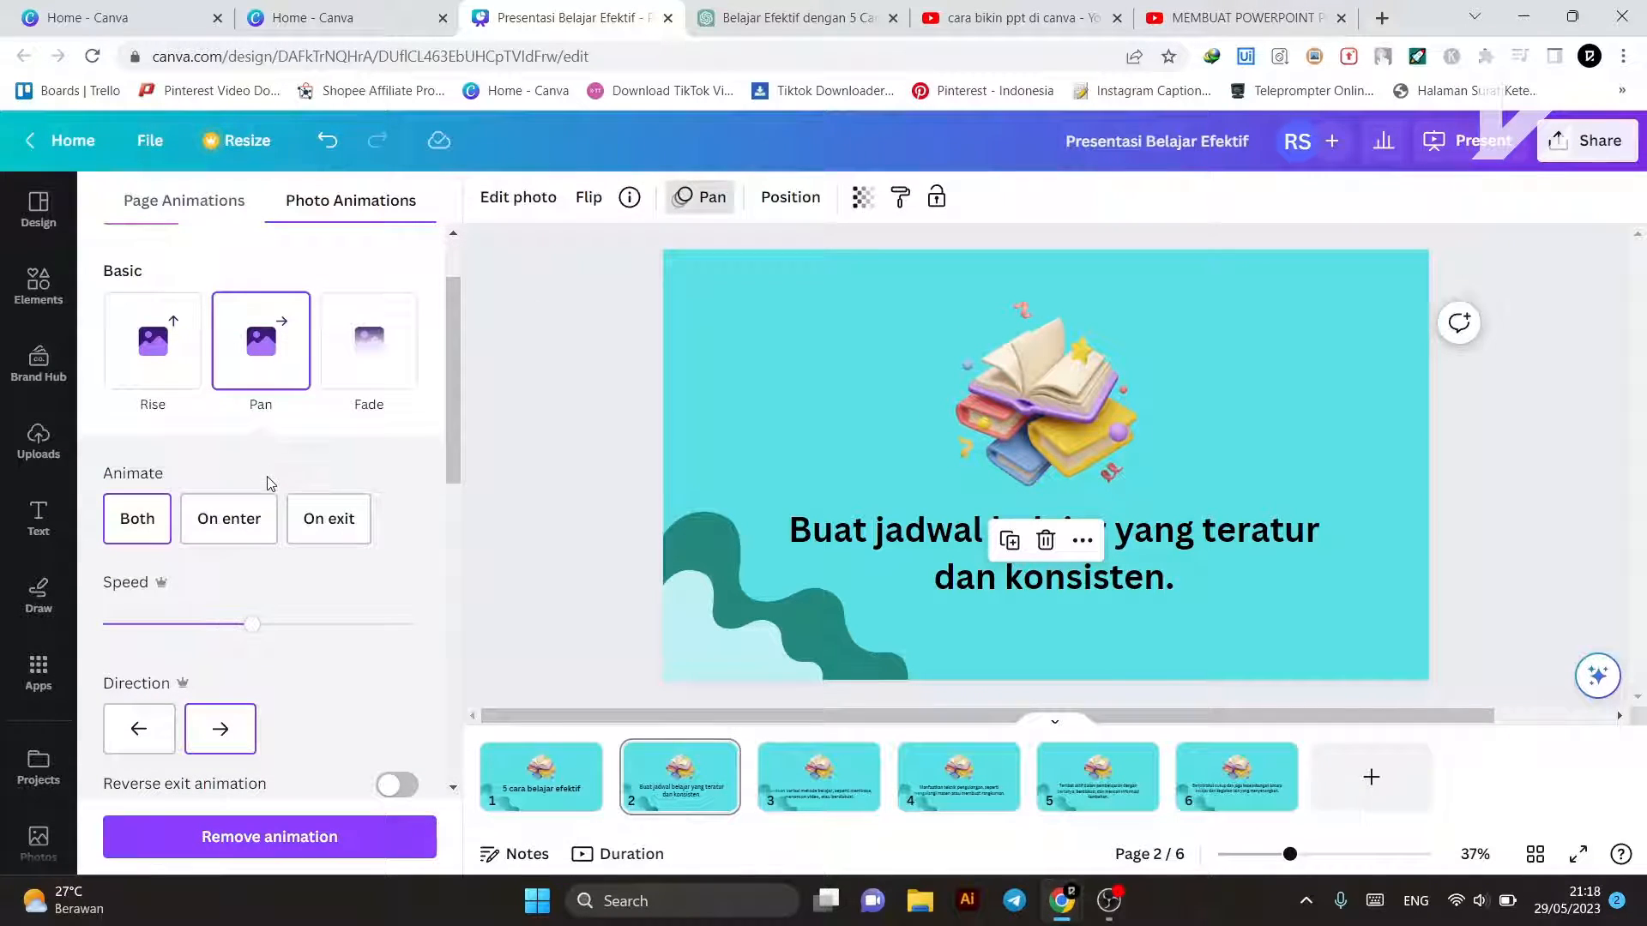
pyautogui.click(540, 776)
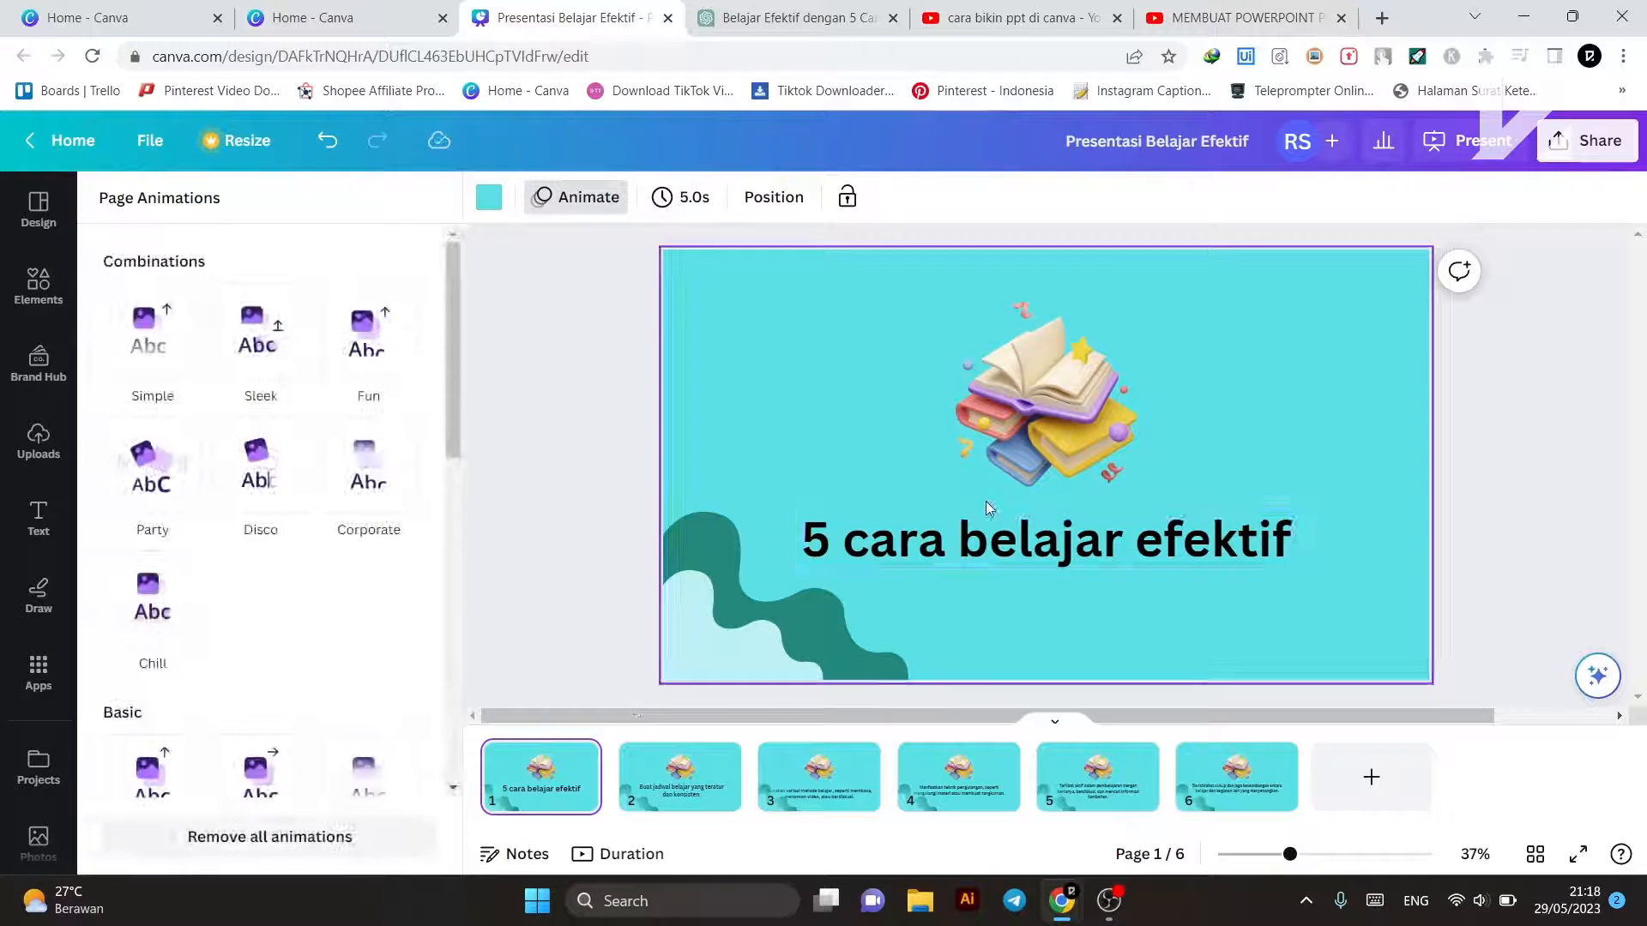
pyautogui.click(1475, 384)
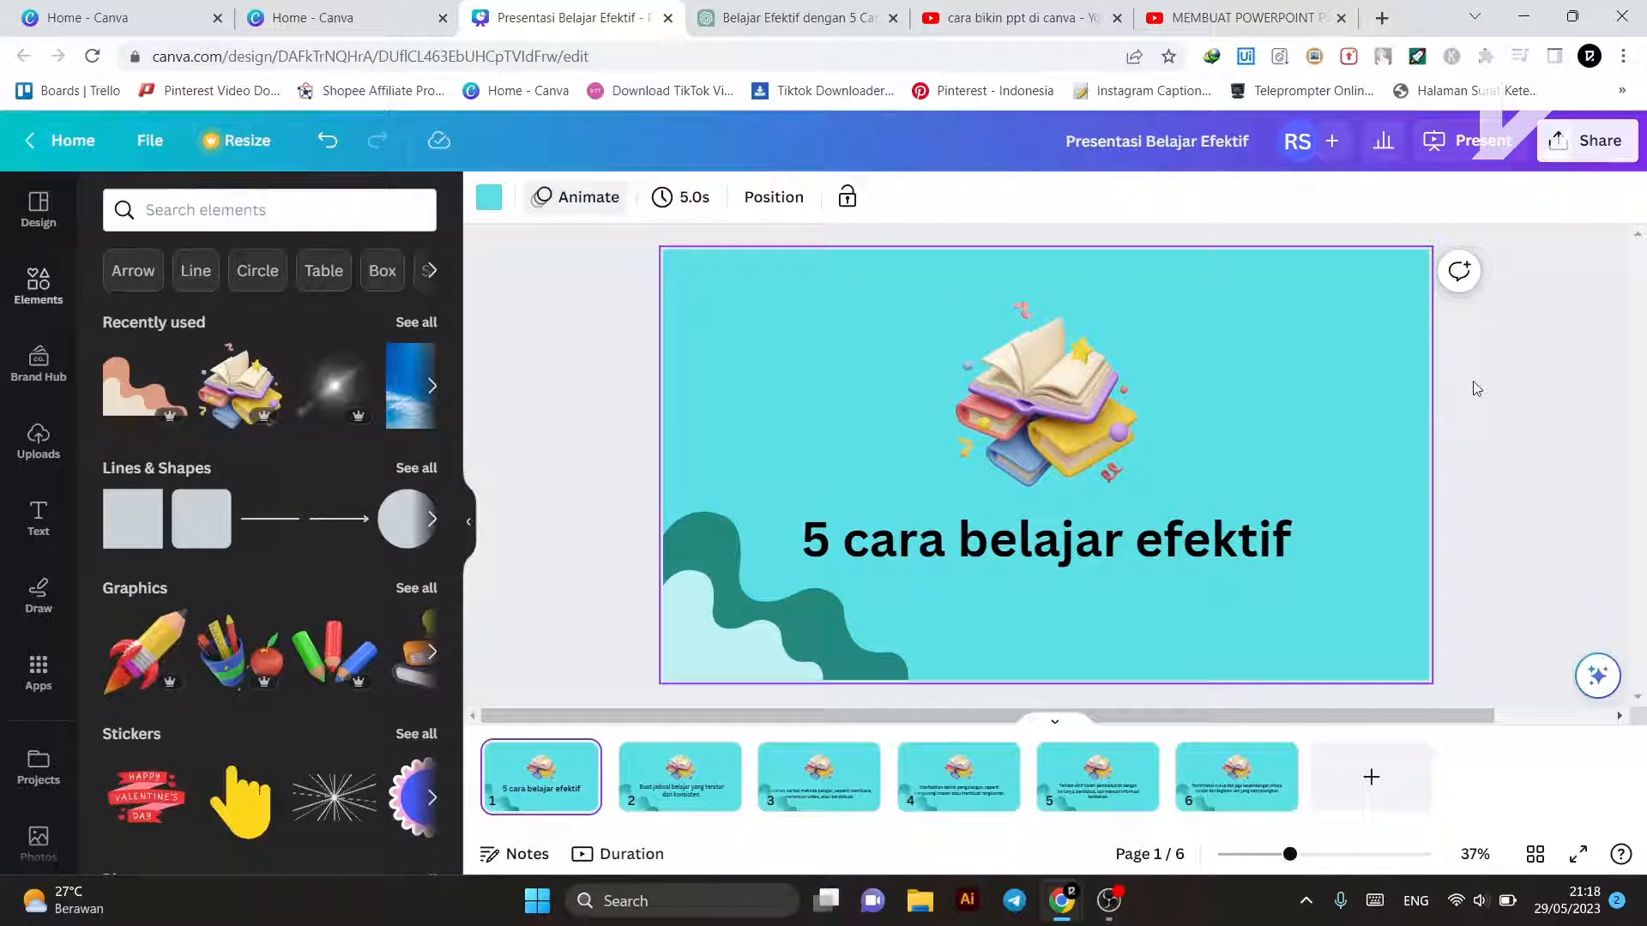
# Step: Apply the Ascend text animation with the Line writing style to the "Buat jadwal belajar yang teratur dan konsisten." text on page 2
pyautogui.click(714, 819)
pyautogui.click(961, 542)
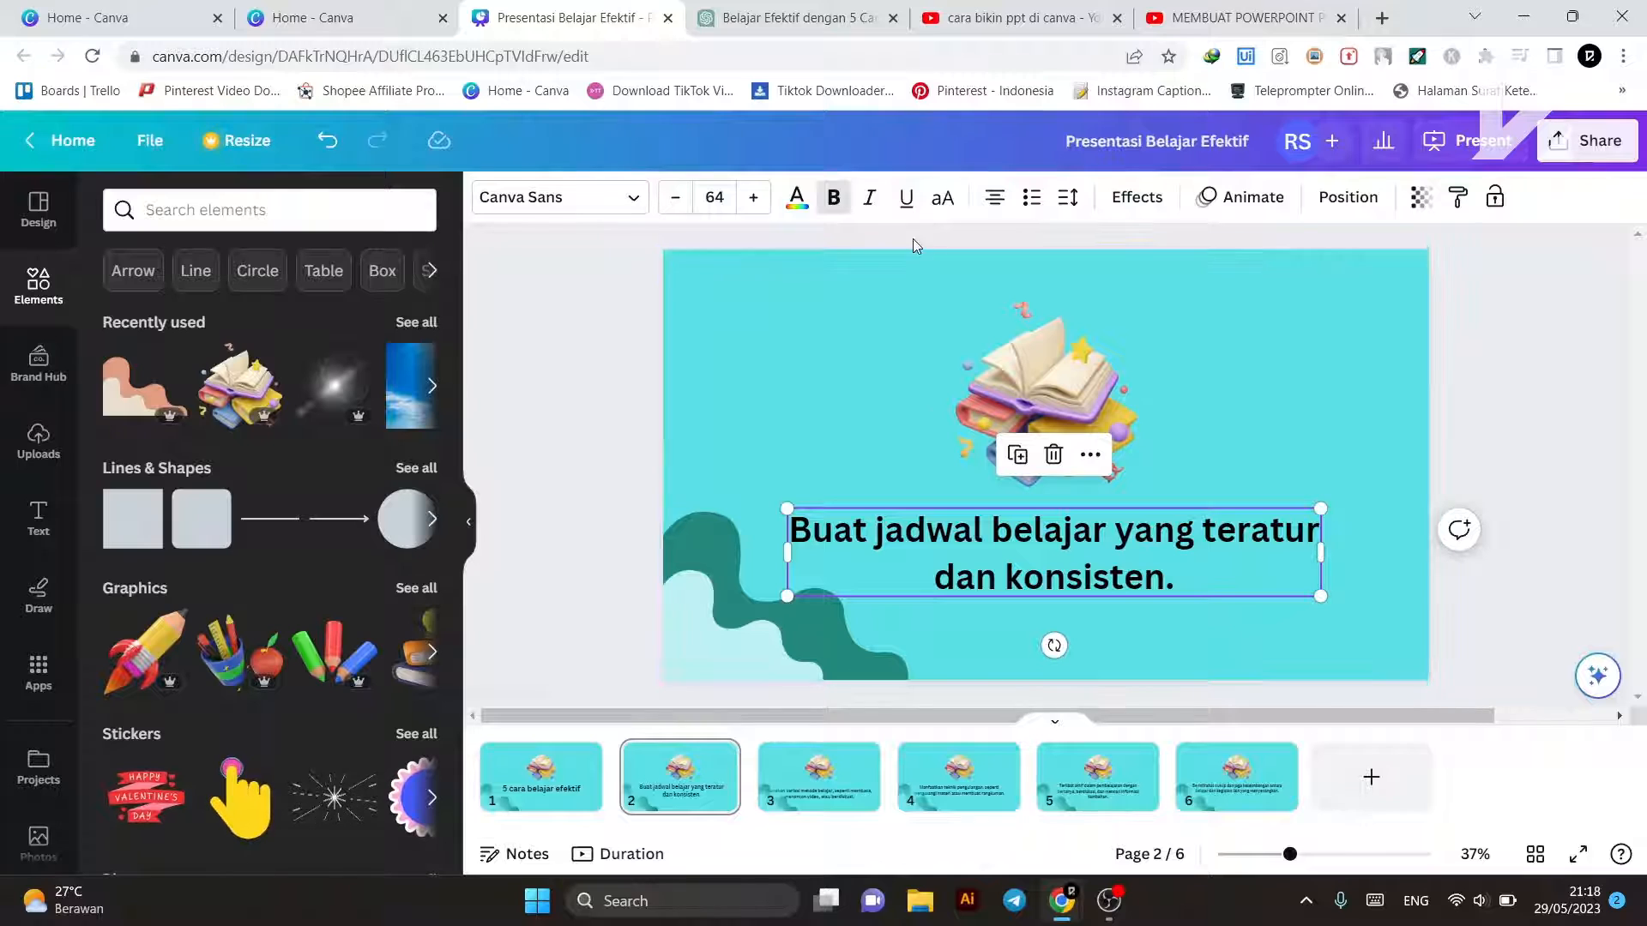
pyautogui.click(1239, 197)
pyautogui.scroll(-4, 305, 647)
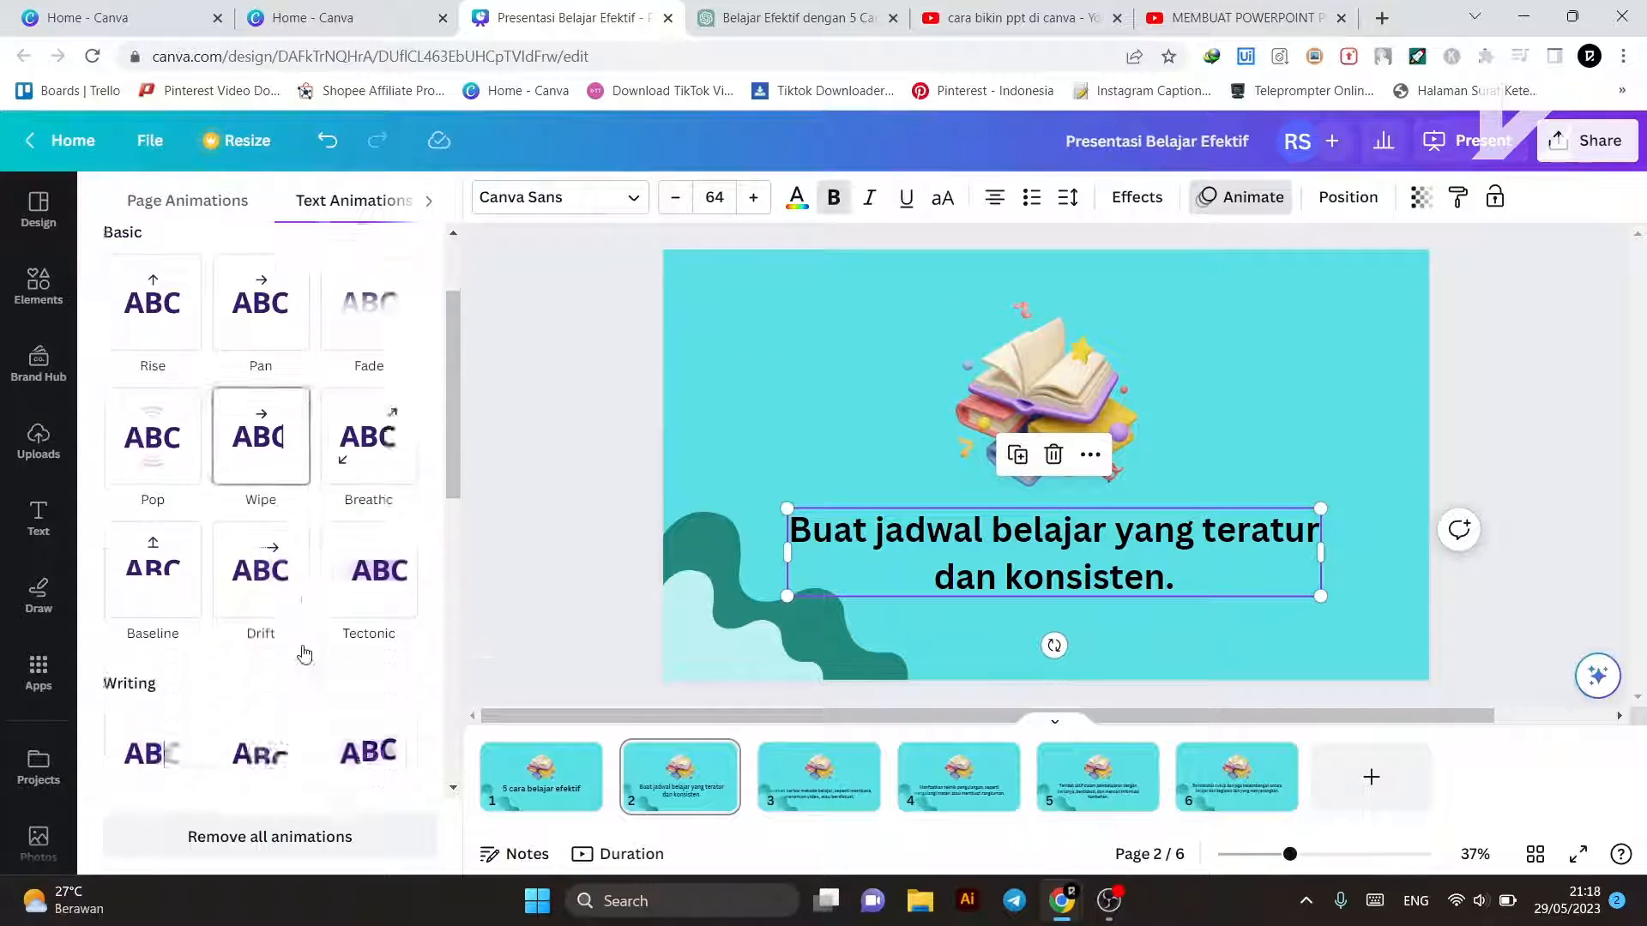
pyautogui.click(294, 598)
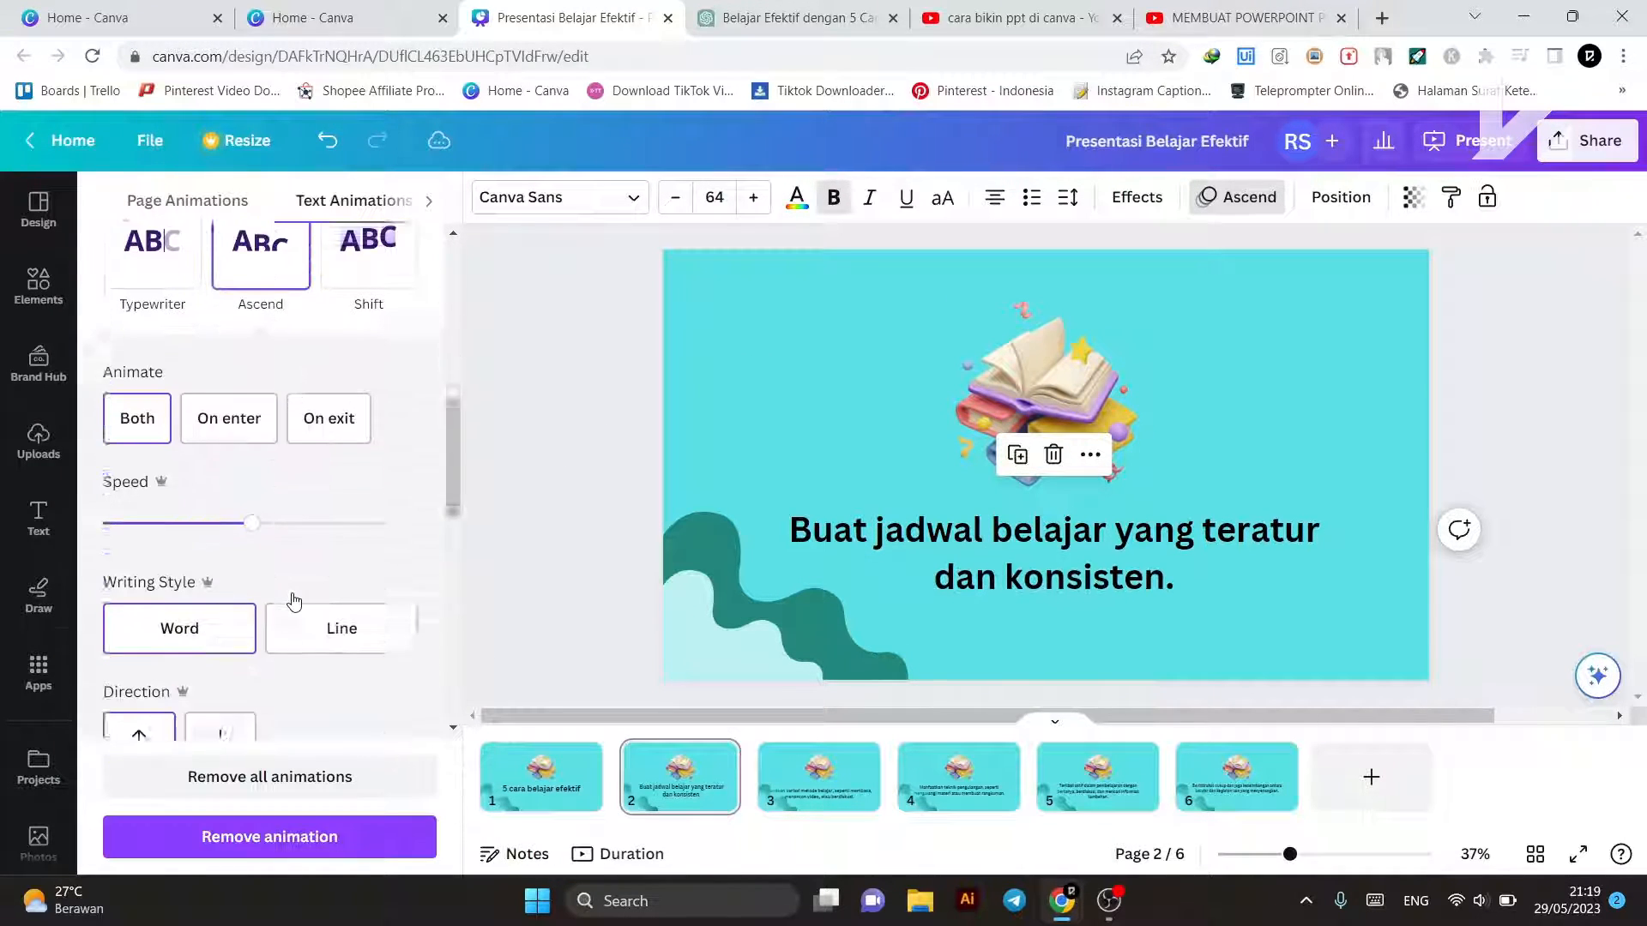
pyautogui.click(336, 579)
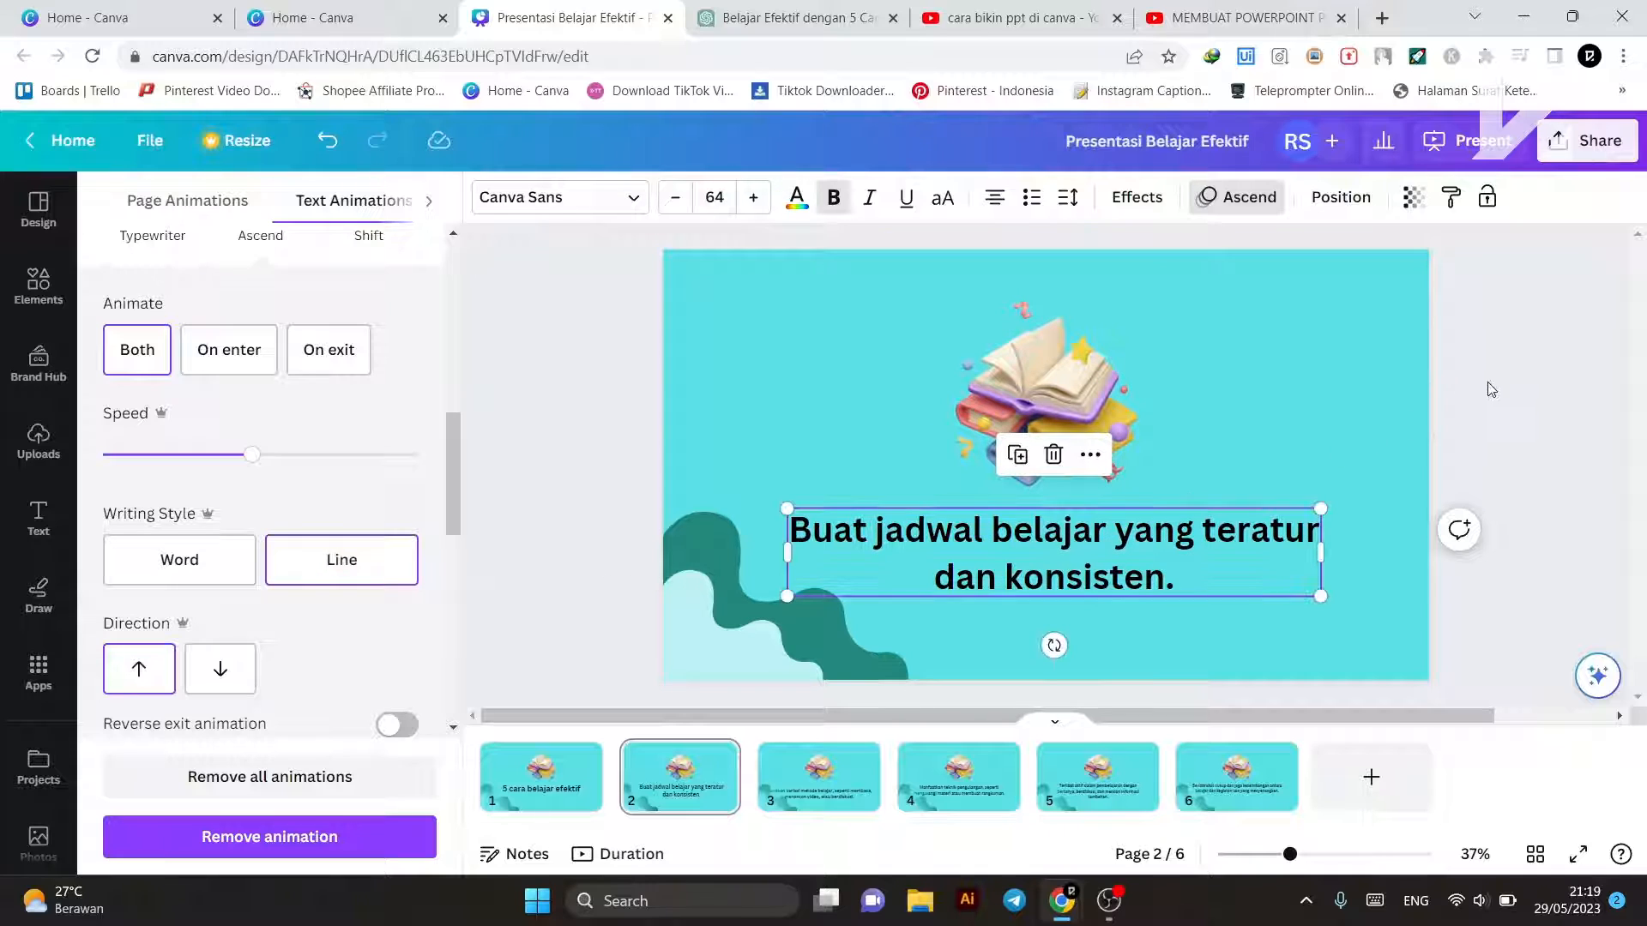
pyautogui.click(1490, 388)
# Step: Switch between pages 1, 2 and 3 to examine how one slide follows another
pyautogui.click(542, 767)
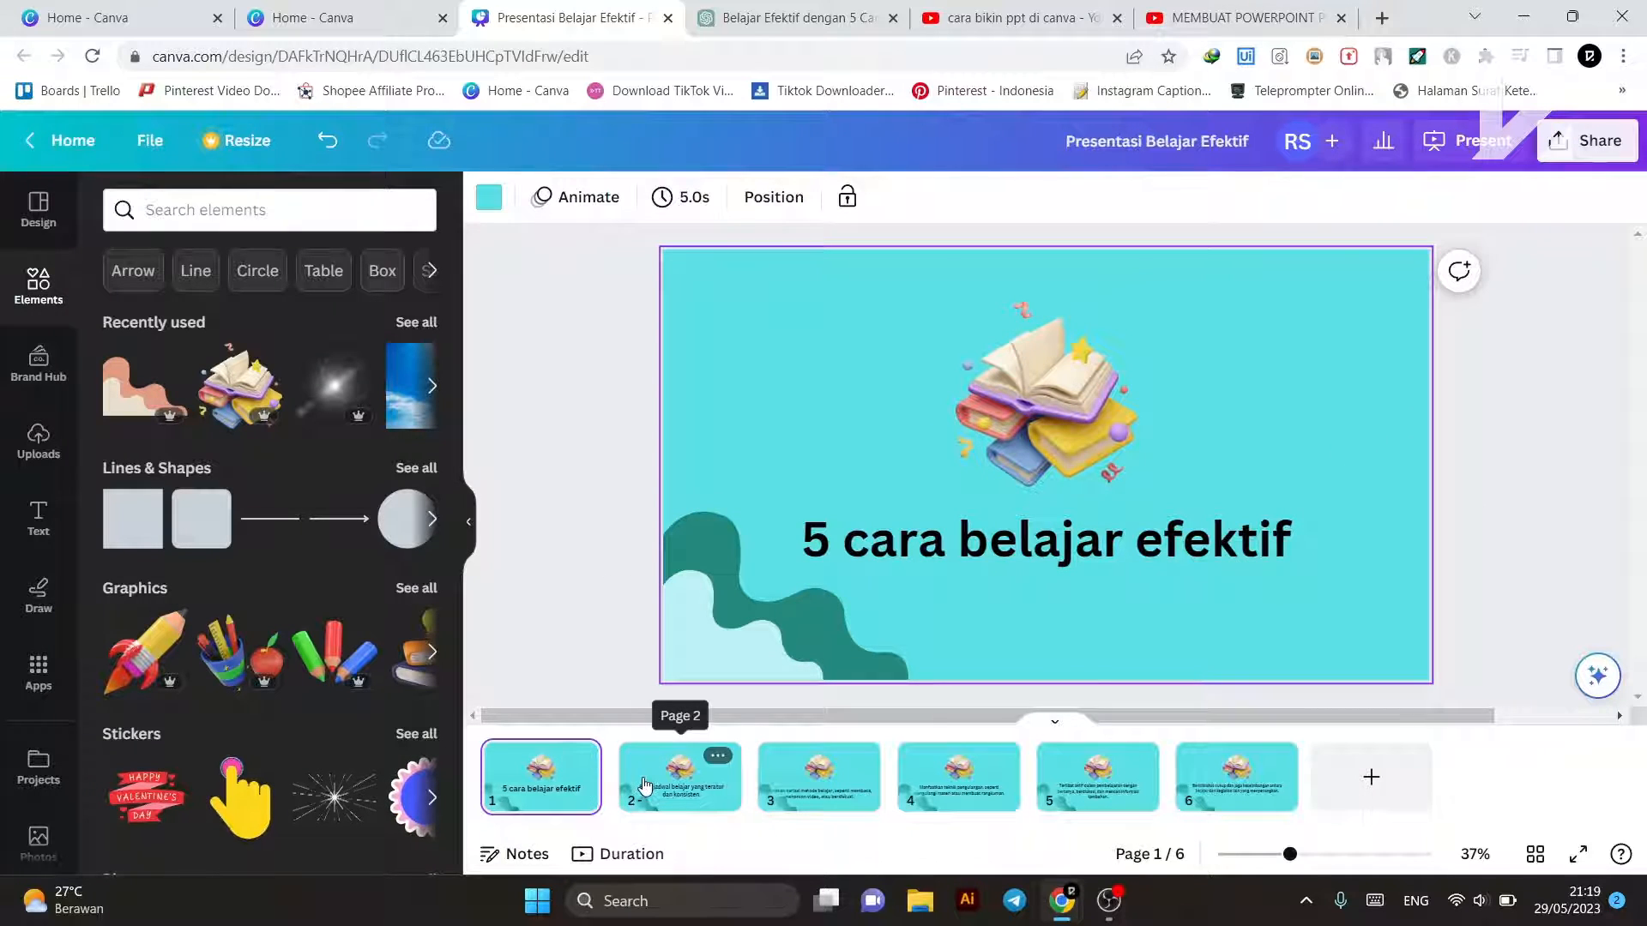
pyautogui.click(686, 780)
pyautogui.click(810, 780)
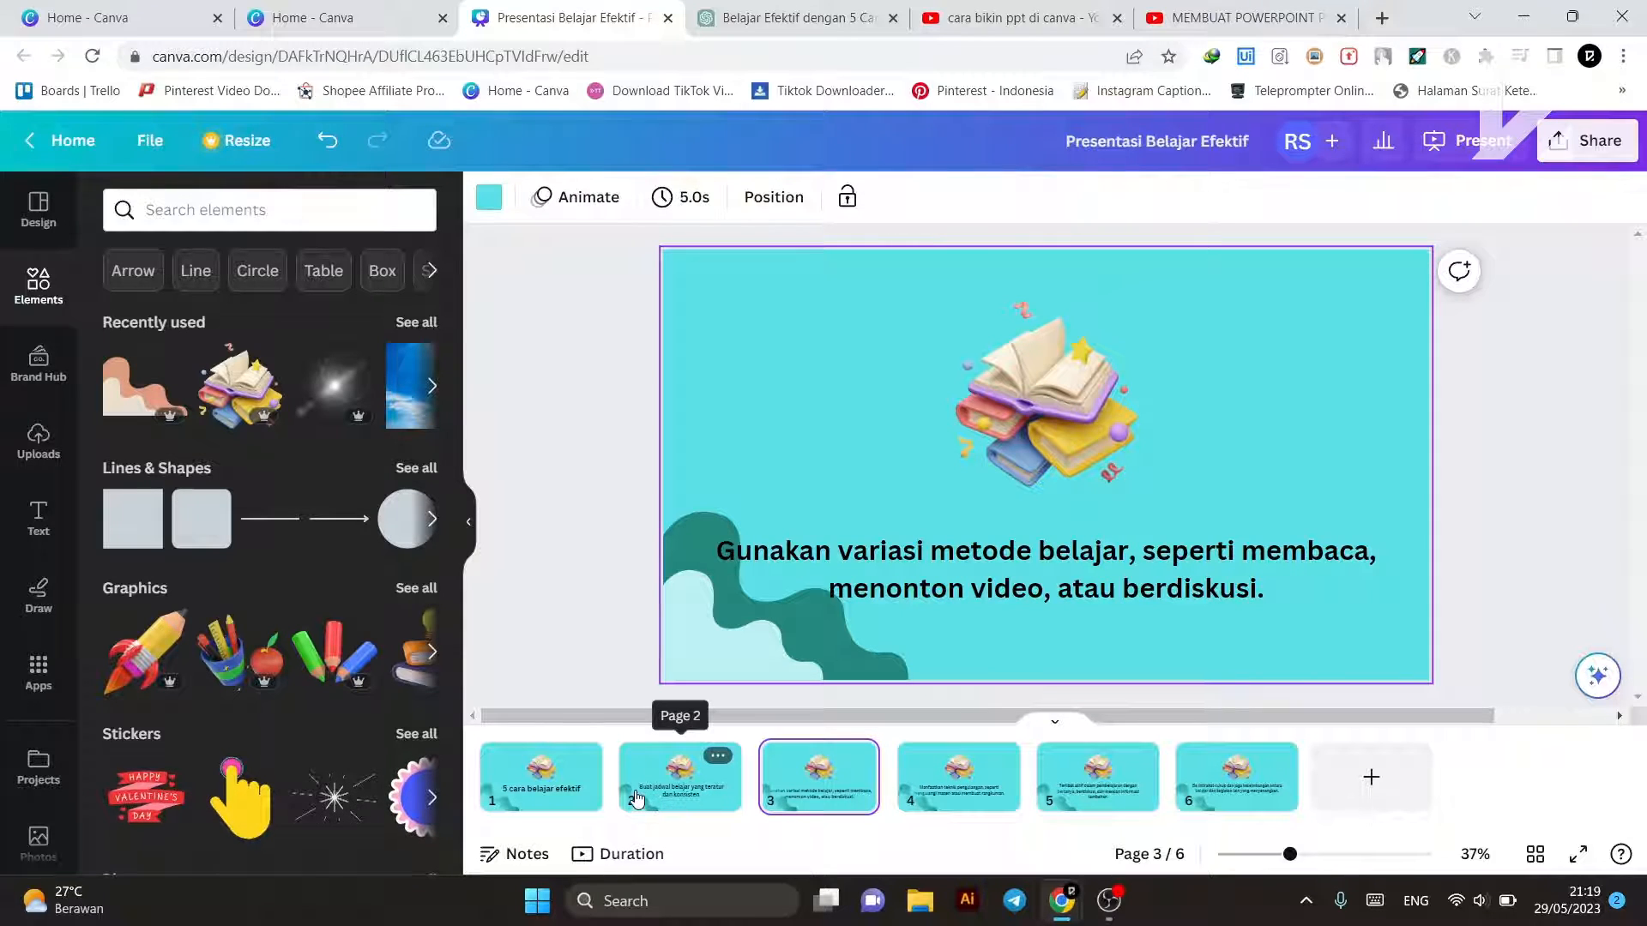
pyautogui.click(570, 768)
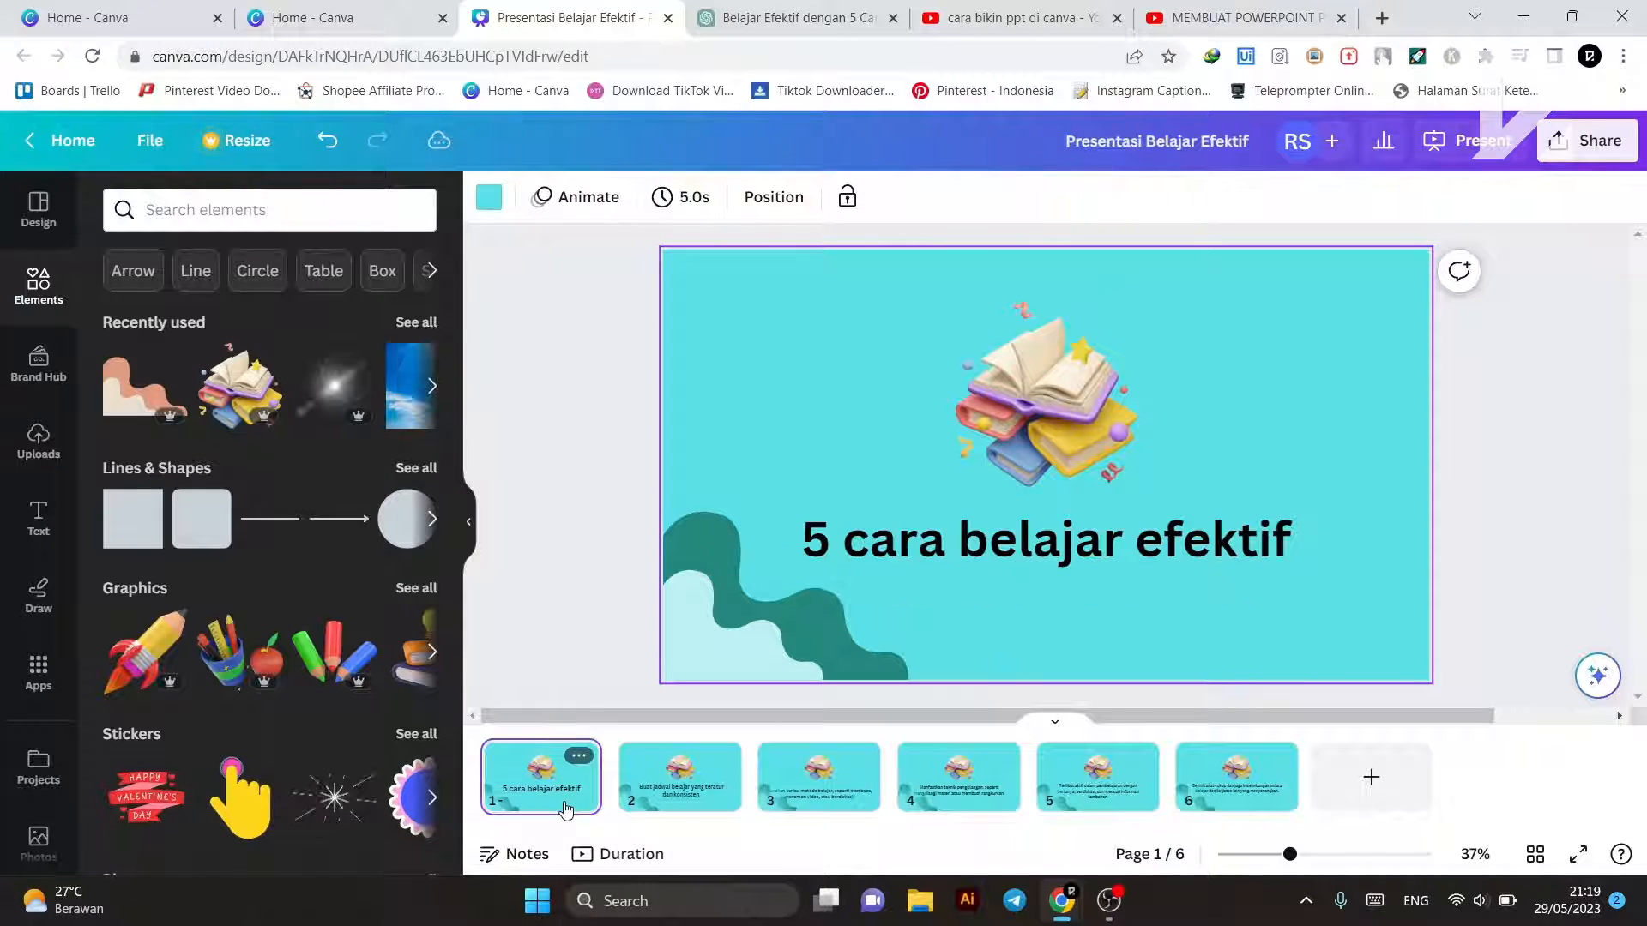
pyautogui.click(628, 791)
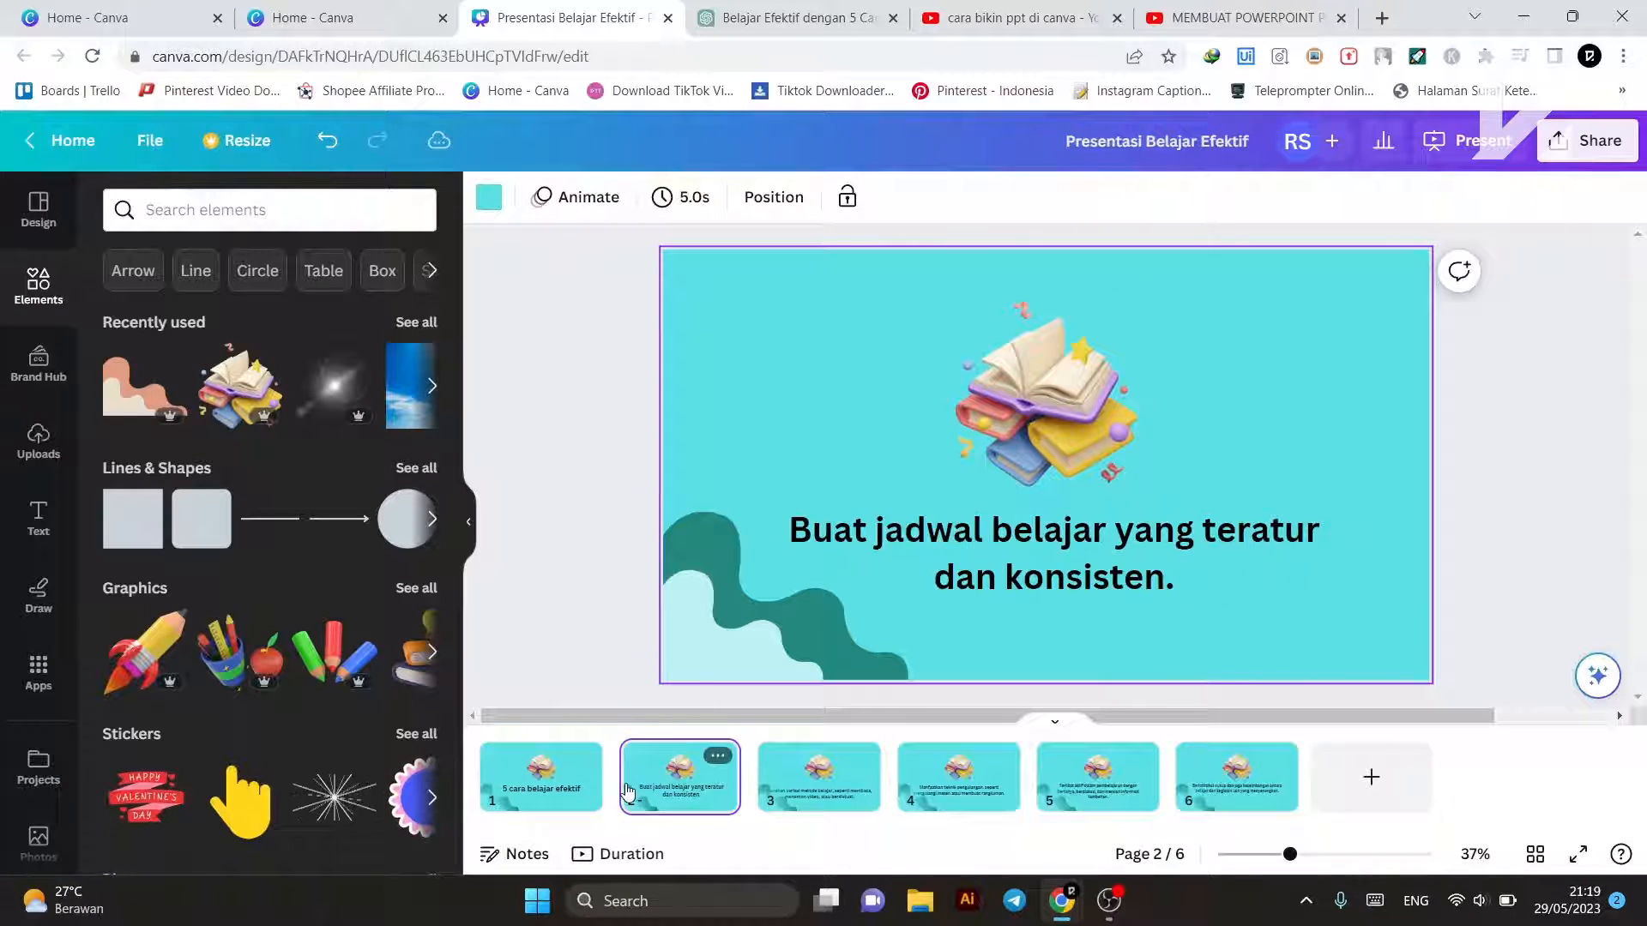
pyautogui.click(583, 795)
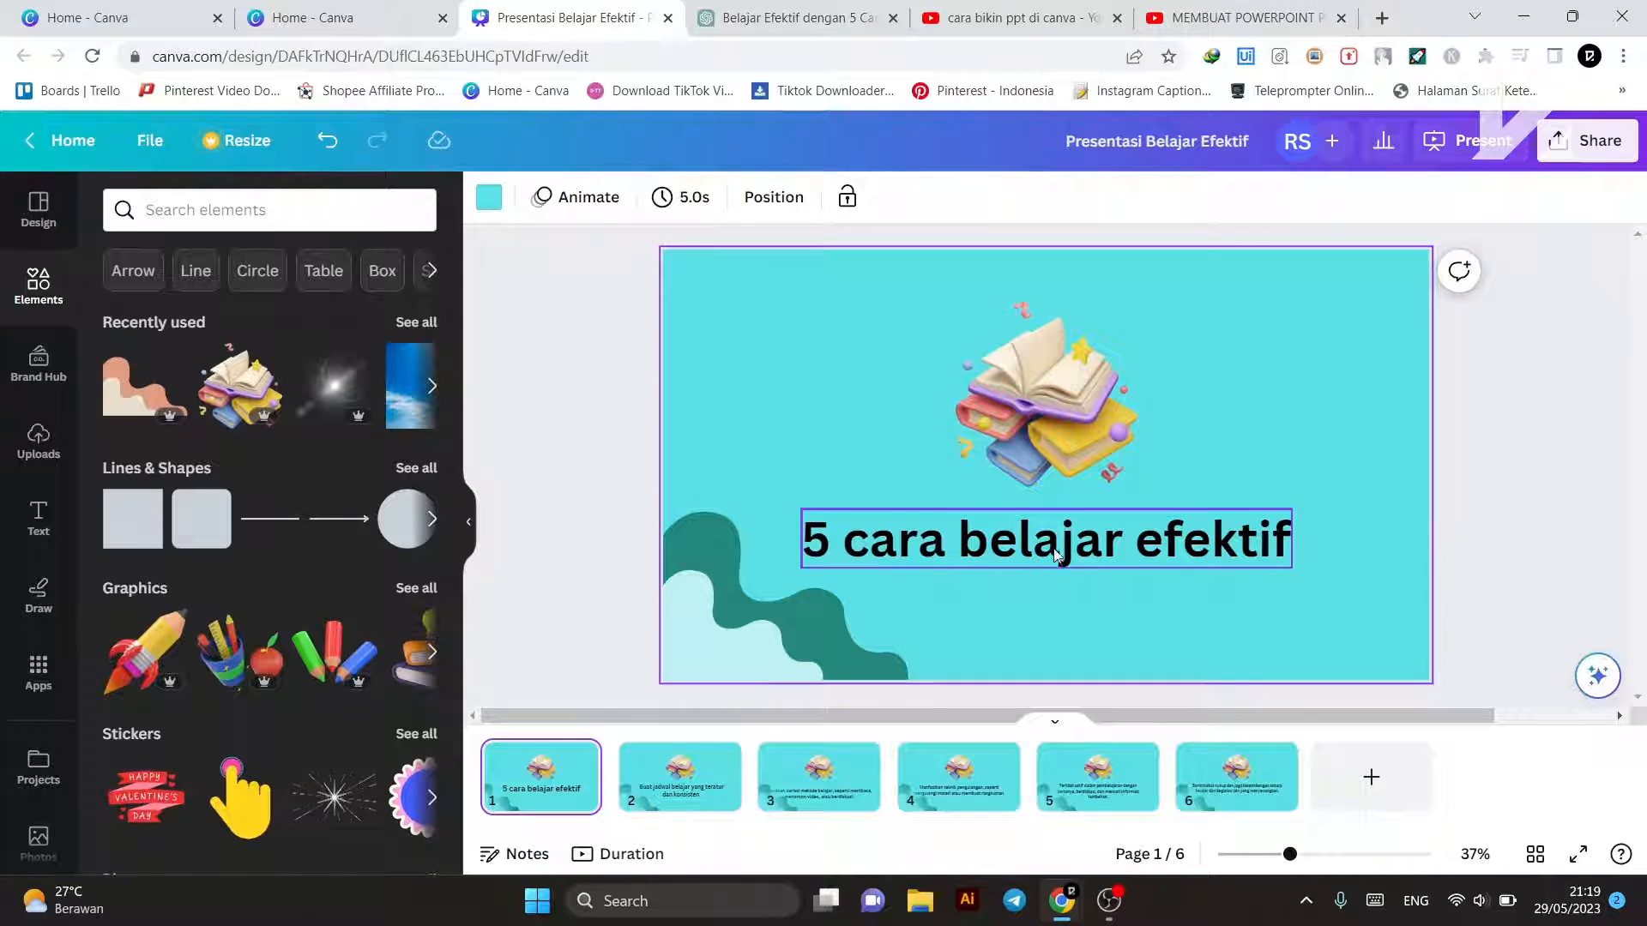
pyautogui.click(1537, 485)
# Step: Add a Color Wipe transition between the title slide and page 2
pyautogui.rightClick(612, 784)
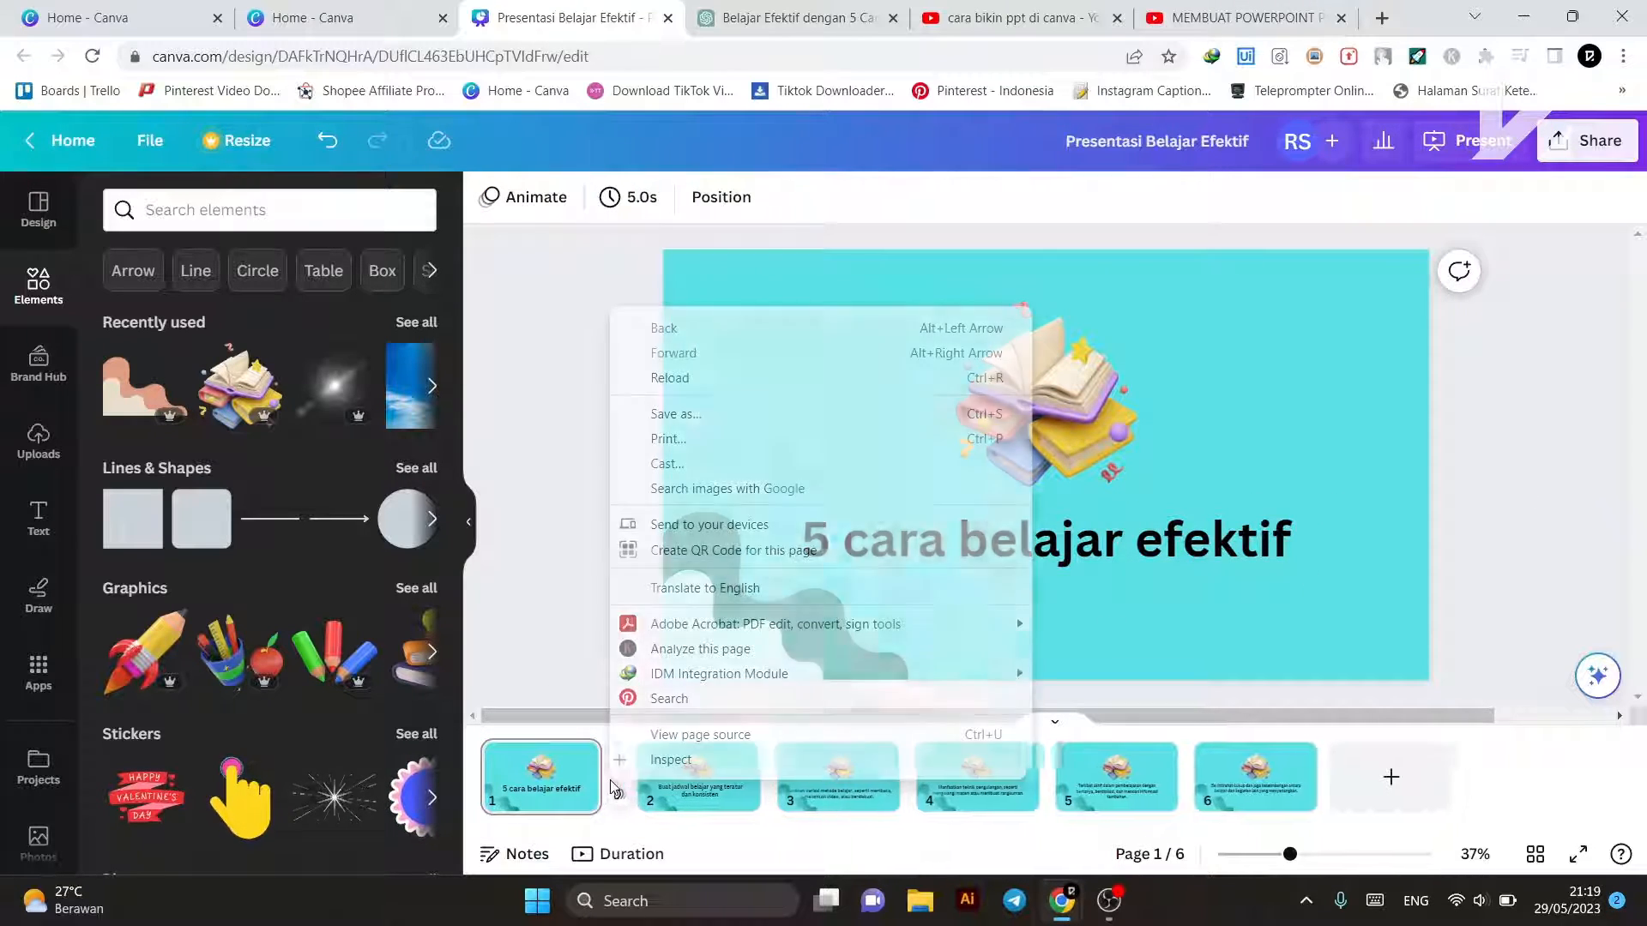
pyautogui.click(1533, 415)
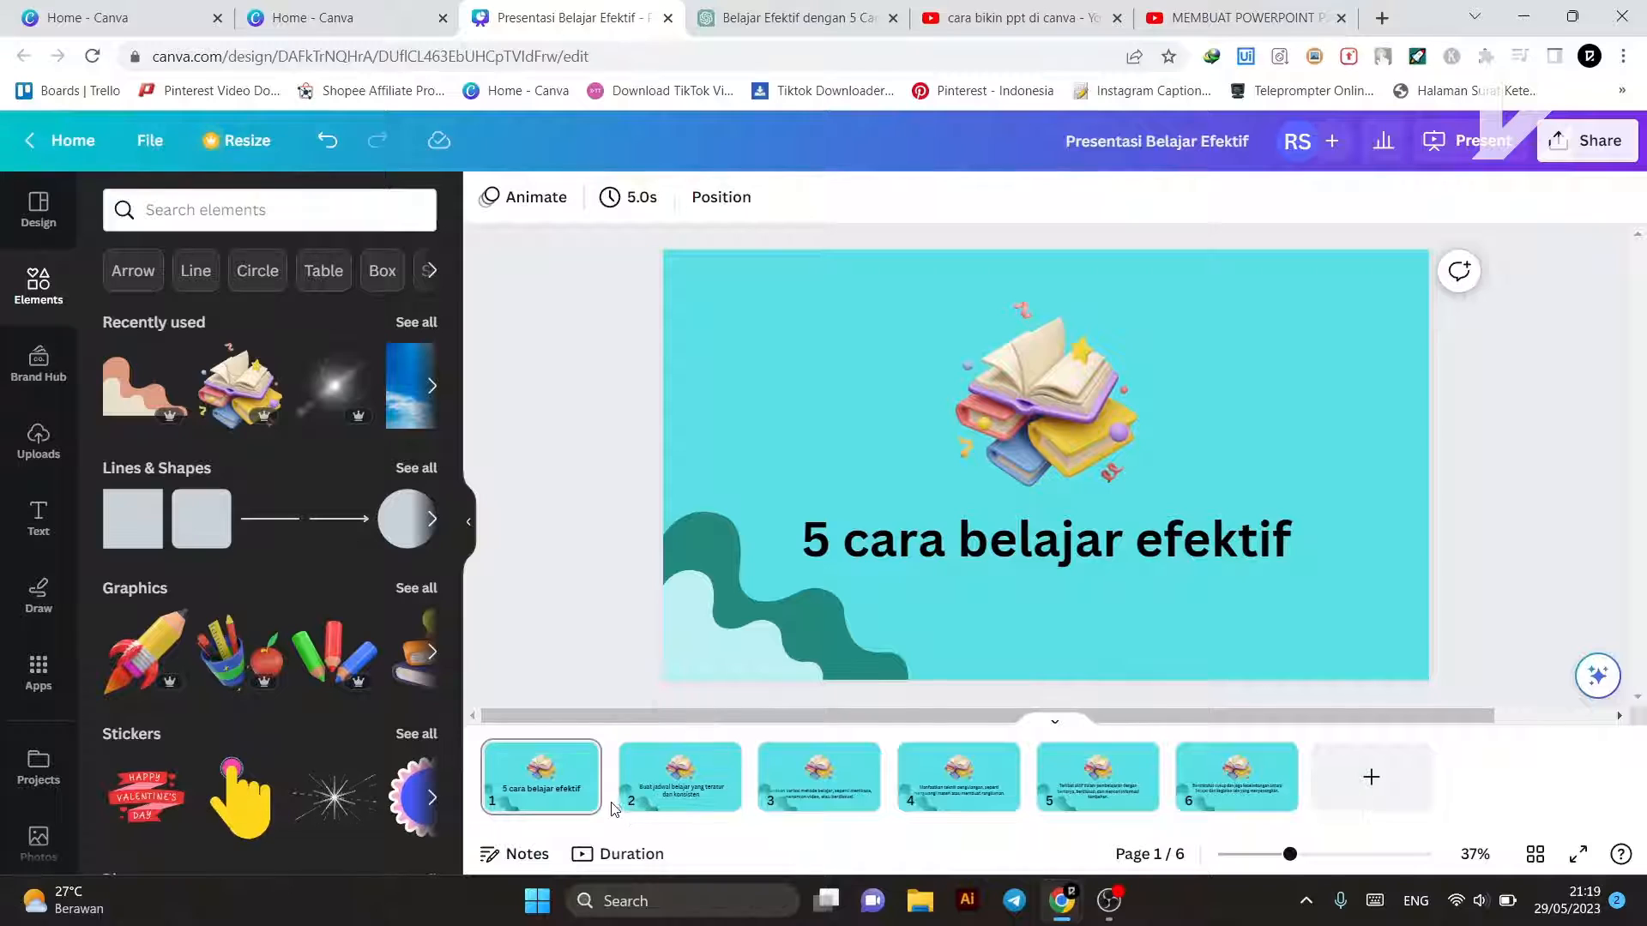
pyautogui.moveTo(610, 799)
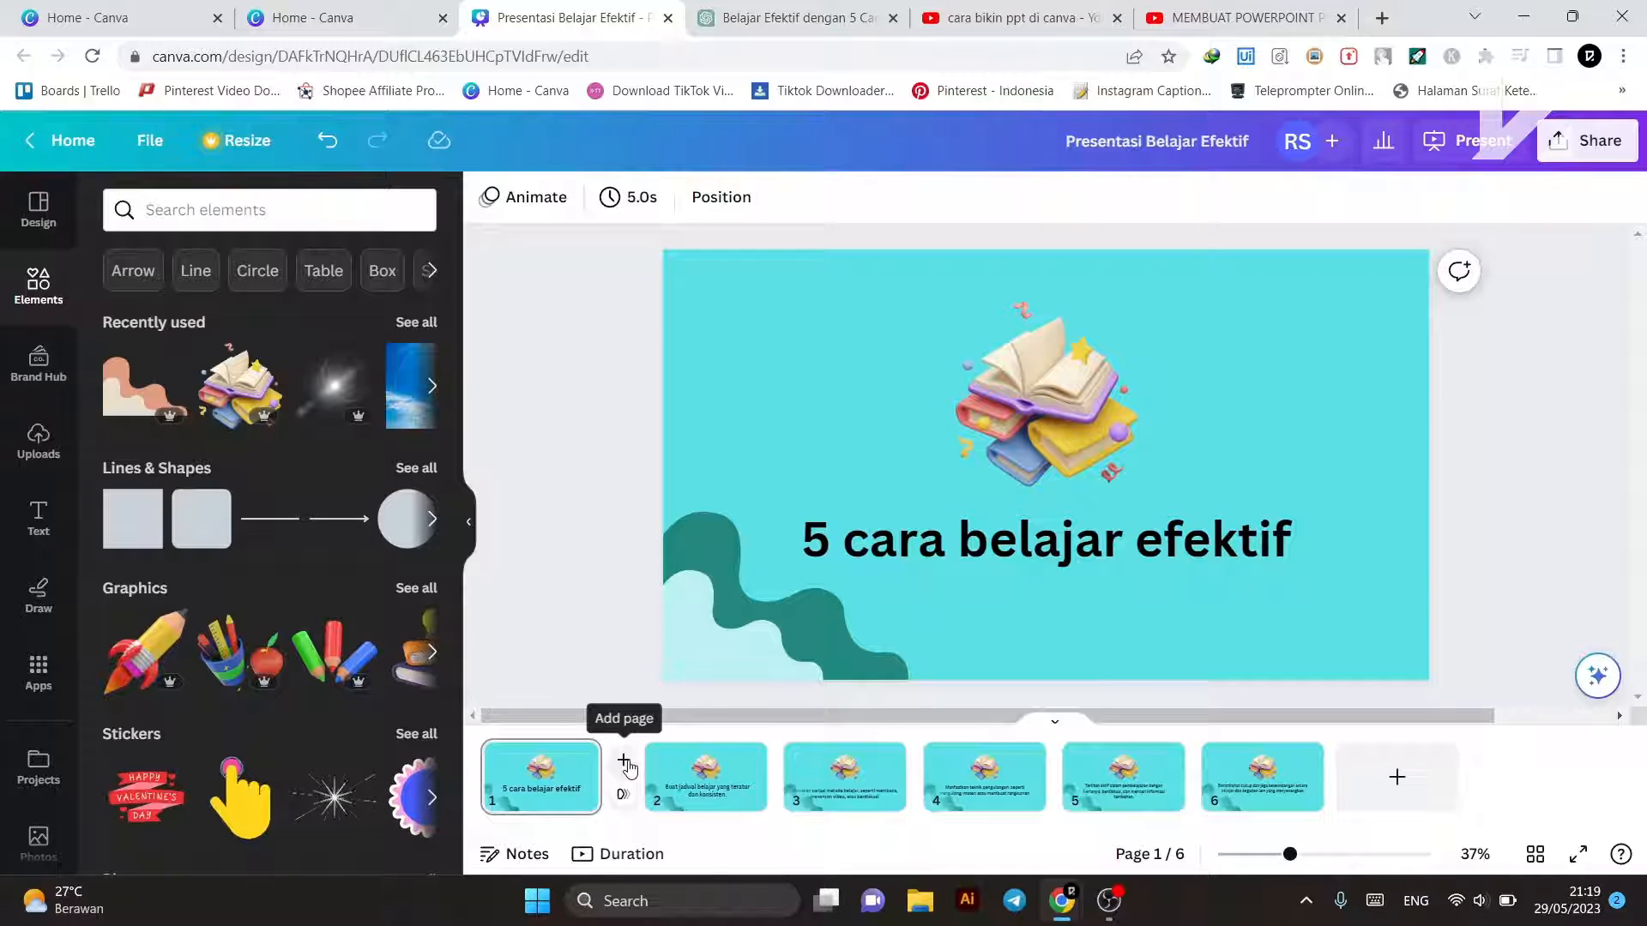
pyautogui.click(622, 798)
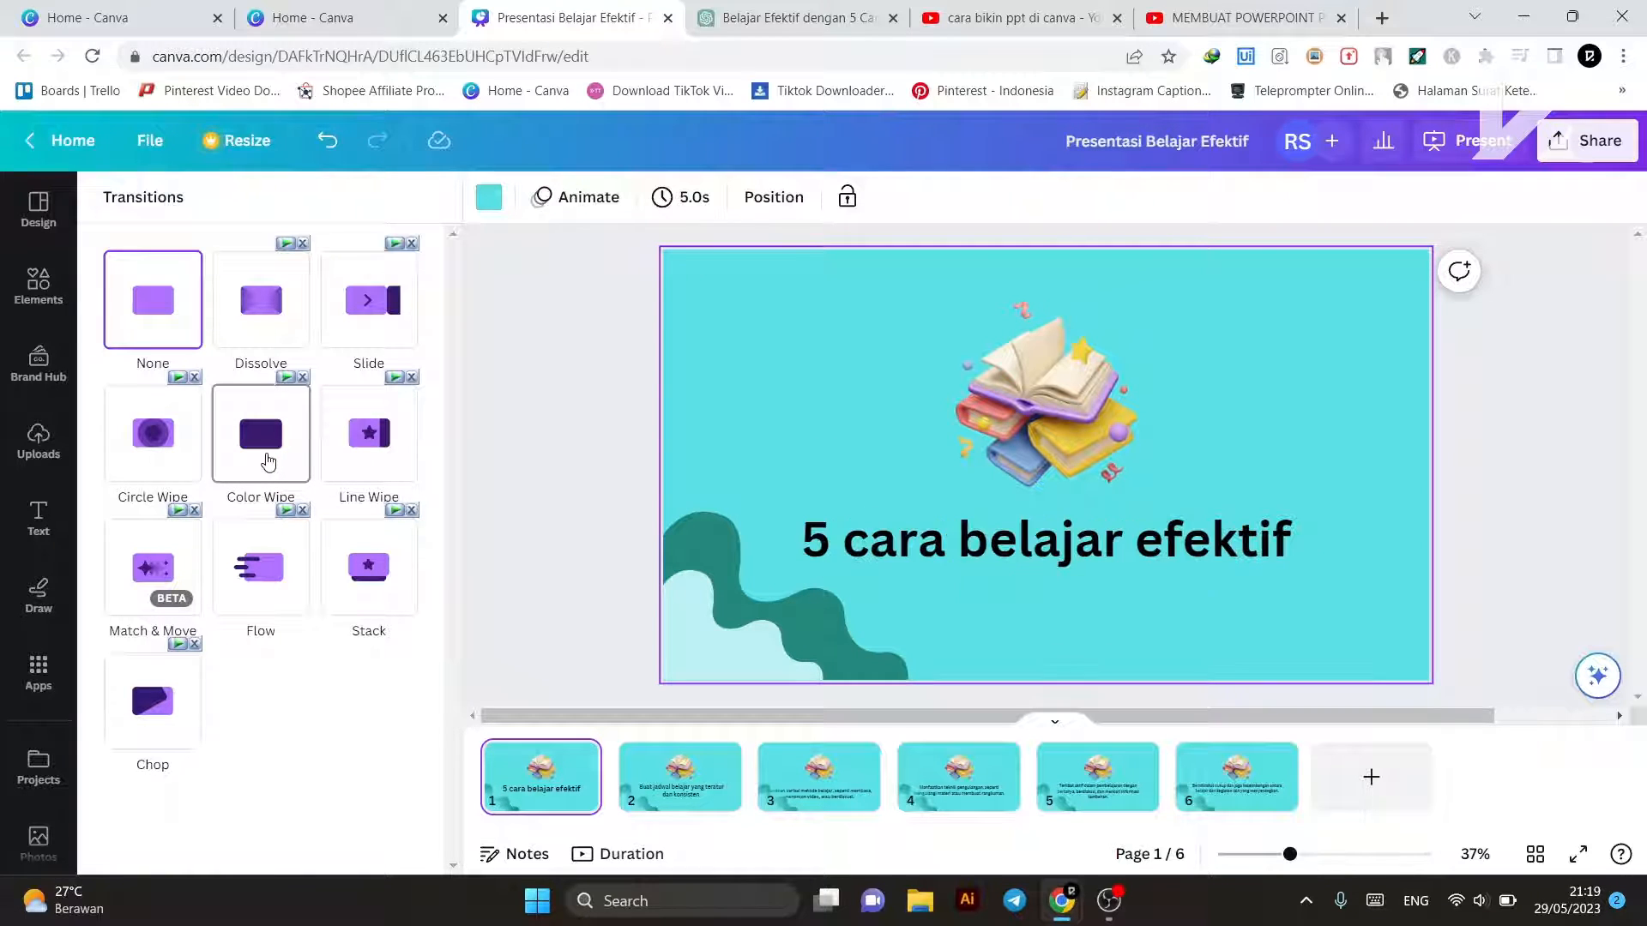
pyautogui.click(268, 463)
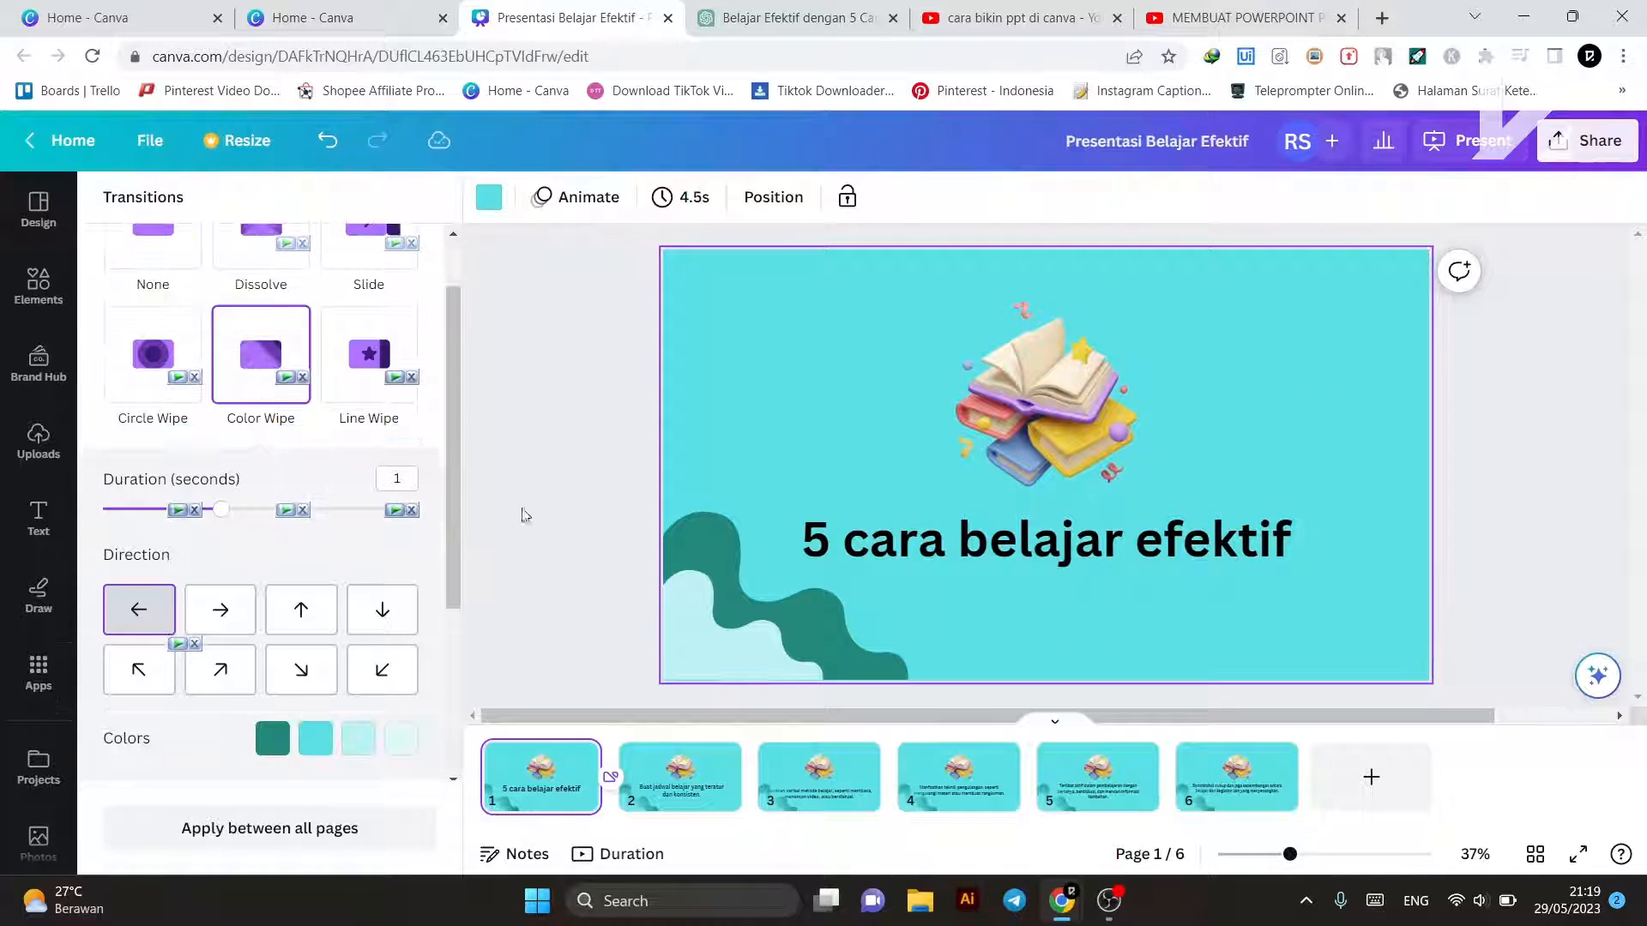
pyautogui.rightClick(607, 782)
pyautogui.click(536, 620)
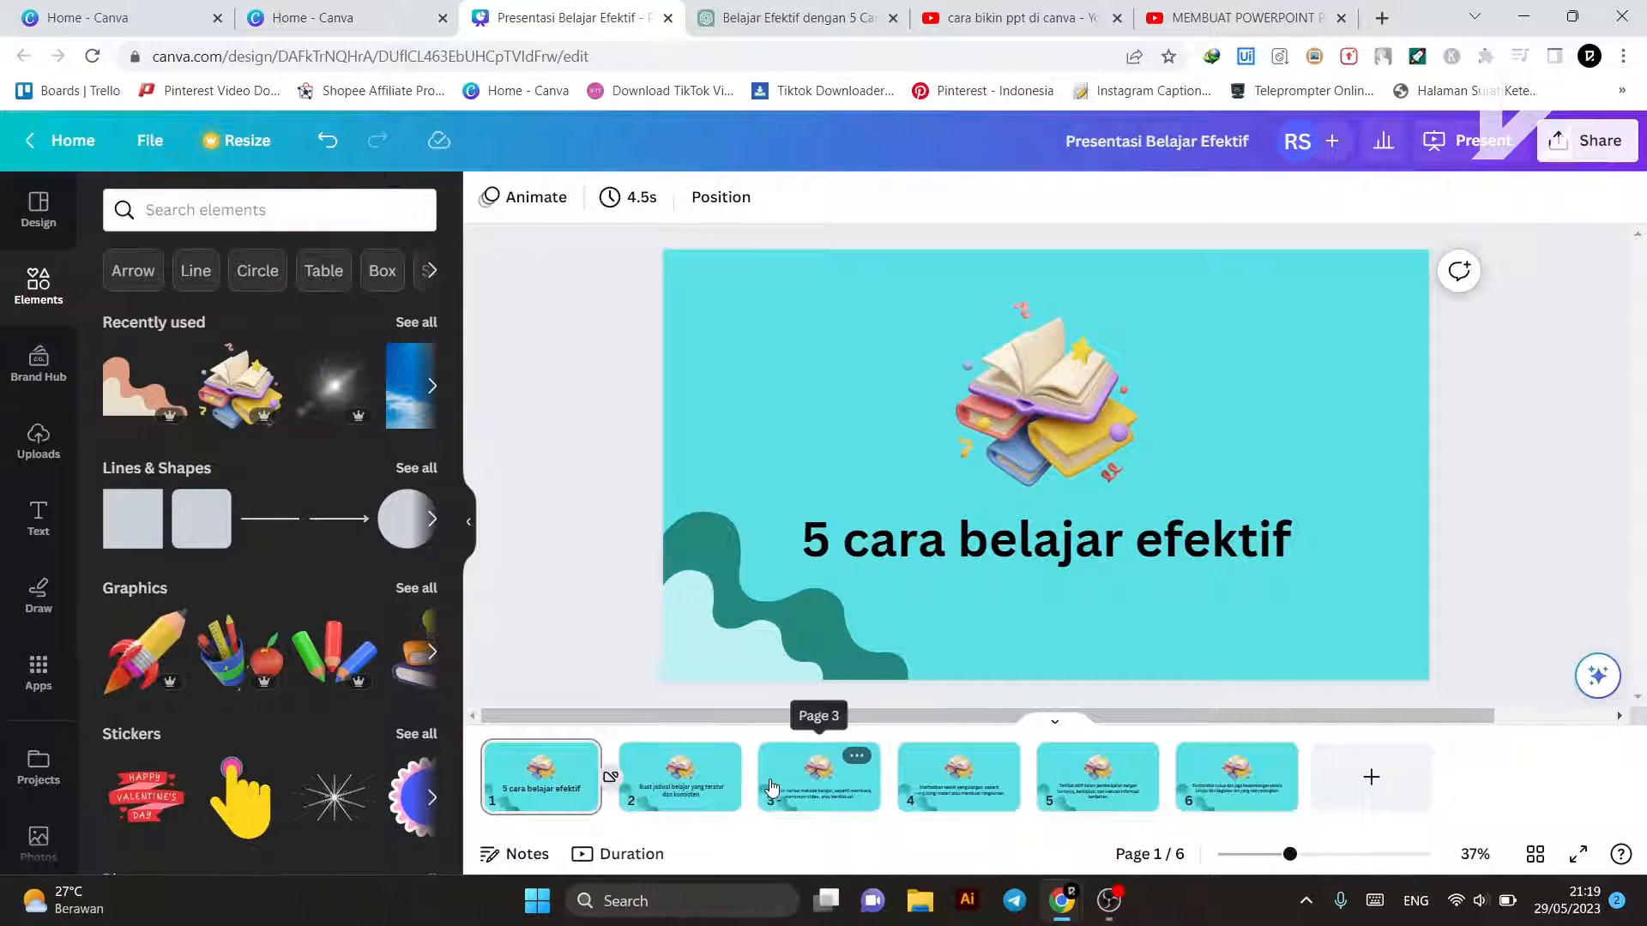
# Step: Check the transition after the title slide and add the same Color Wipe transition between pages 2 and 3
pyautogui.click(610, 778)
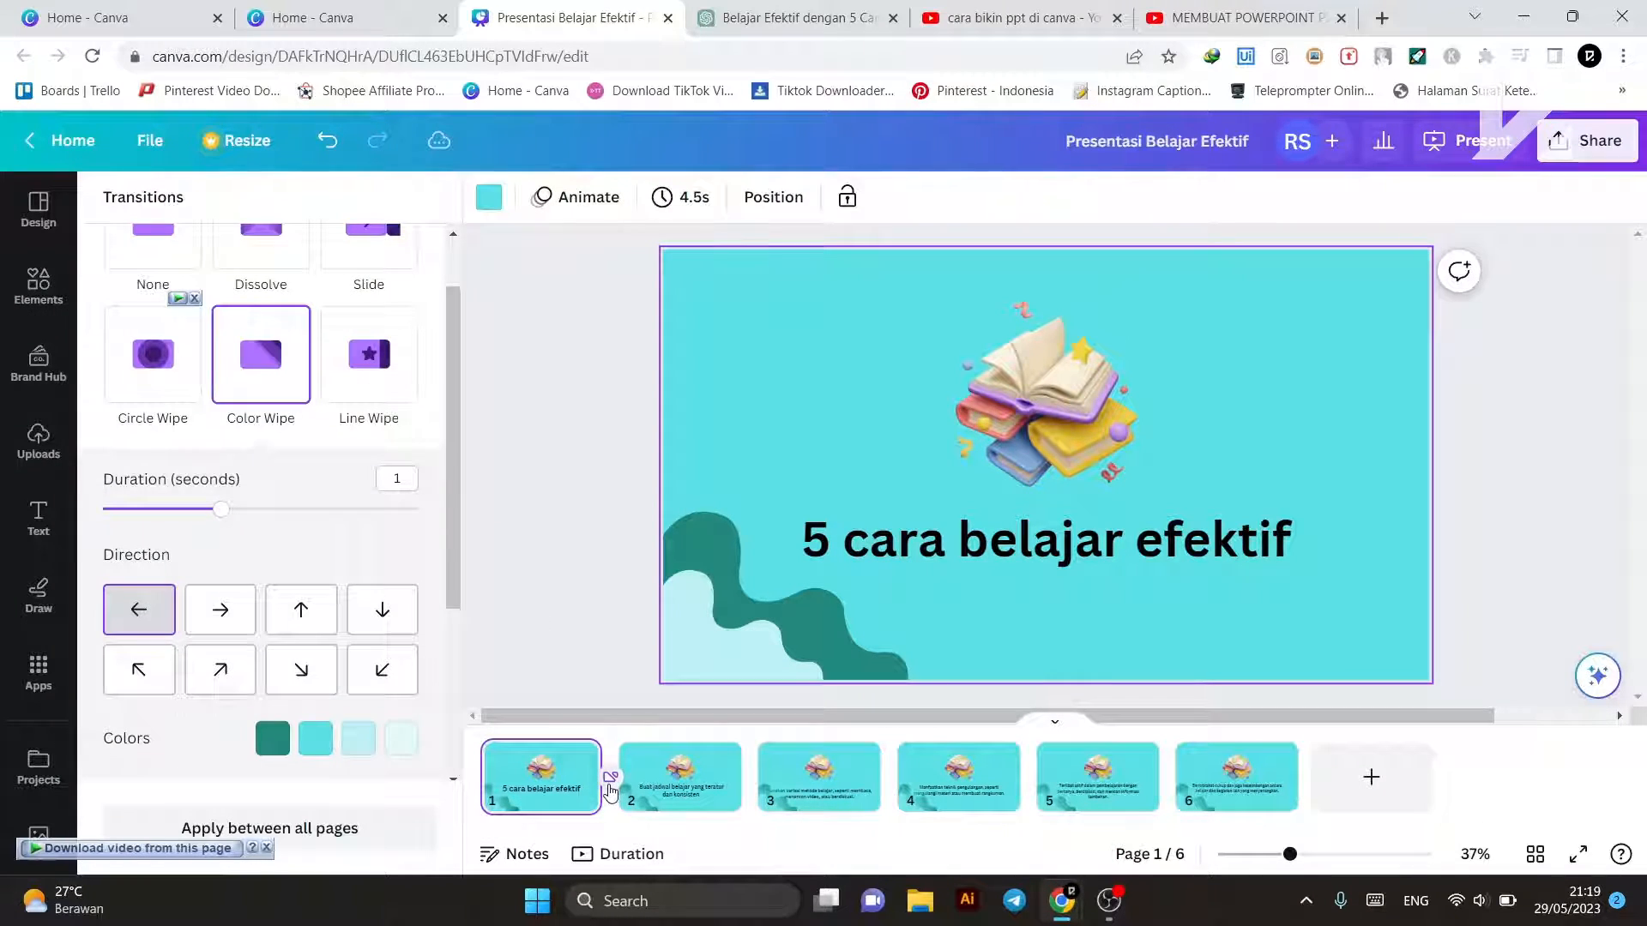
pyautogui.click(764, 796)
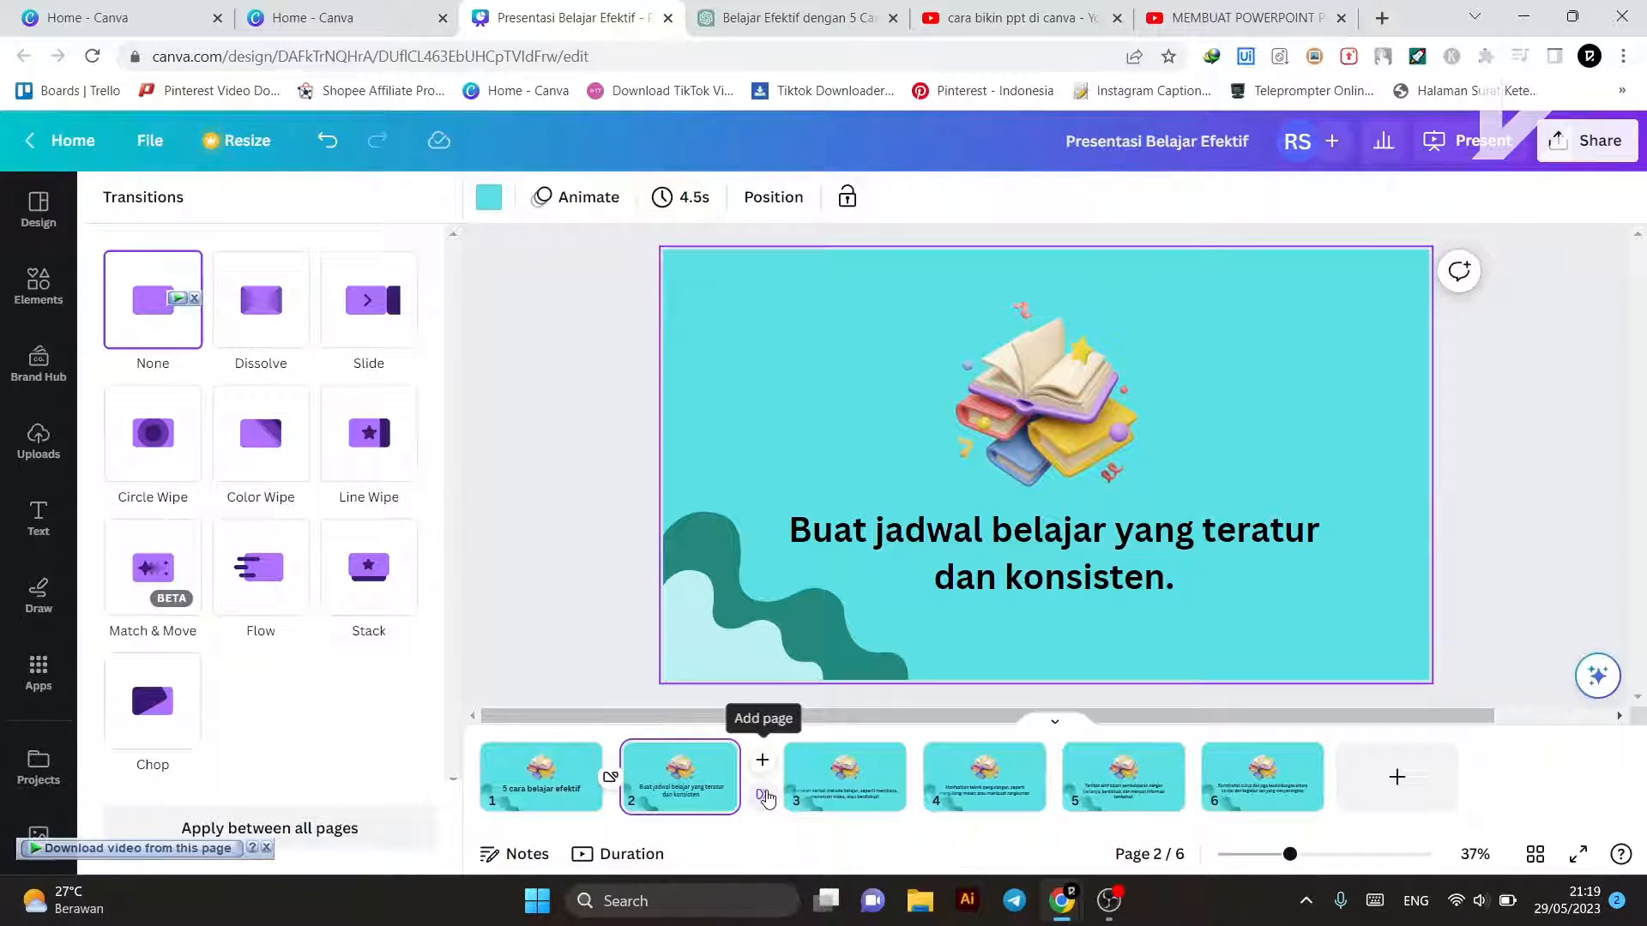
pyautogui.click(257, 437)
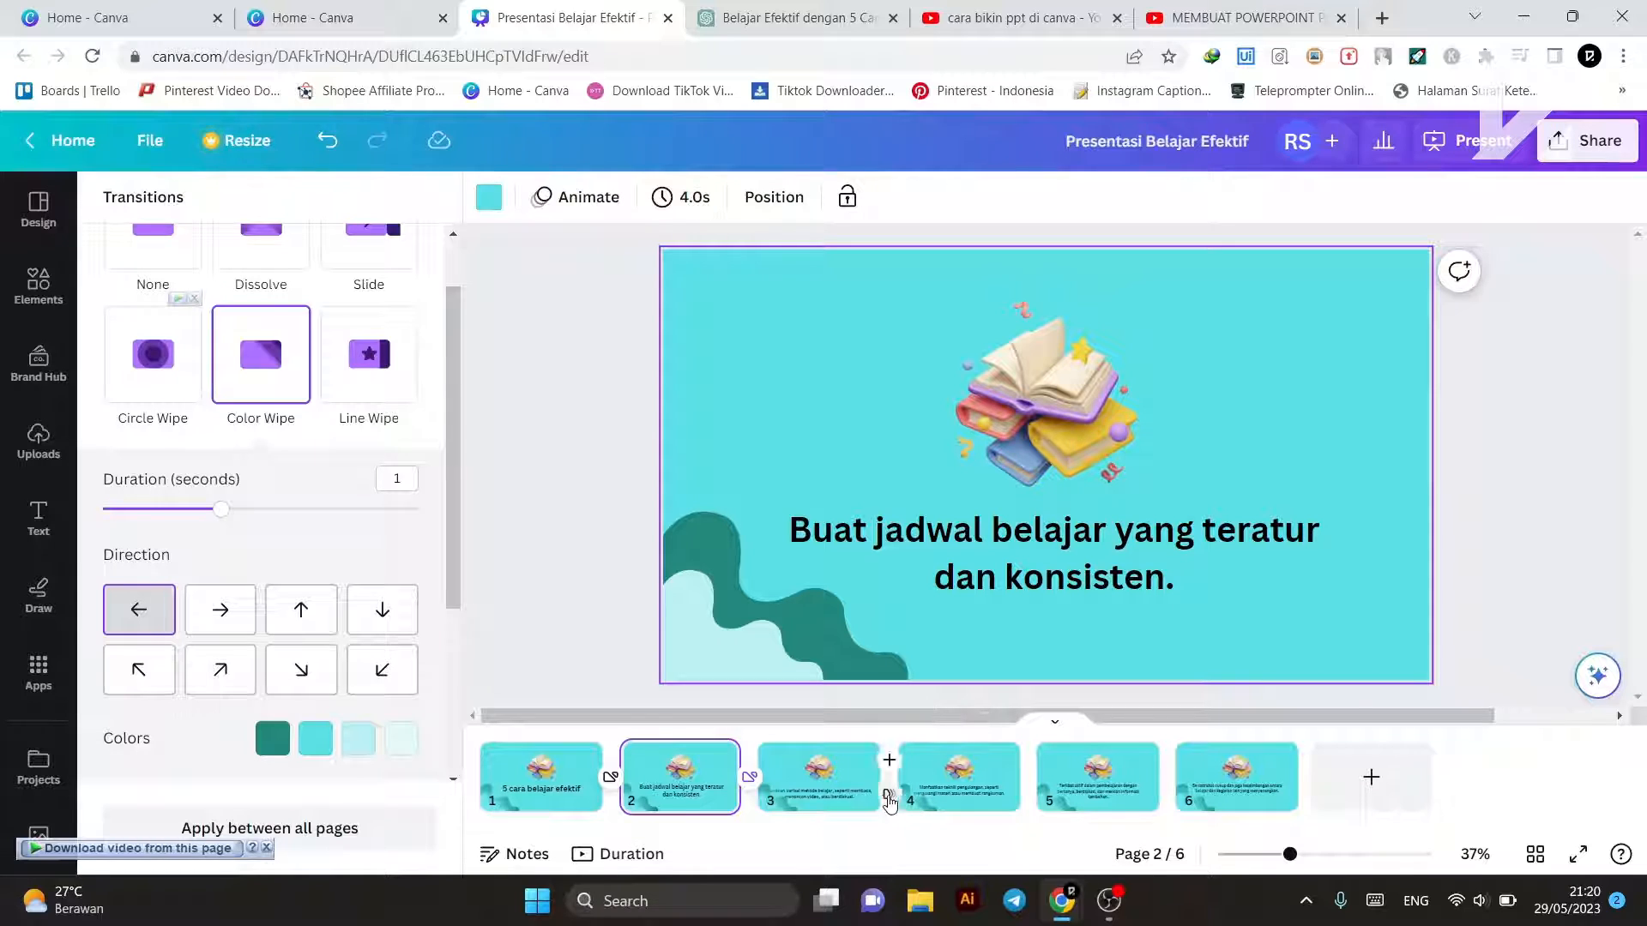
# Step: Add a Color Wipe transition between pages 3 and 4
pyautogui.click(889, 796)
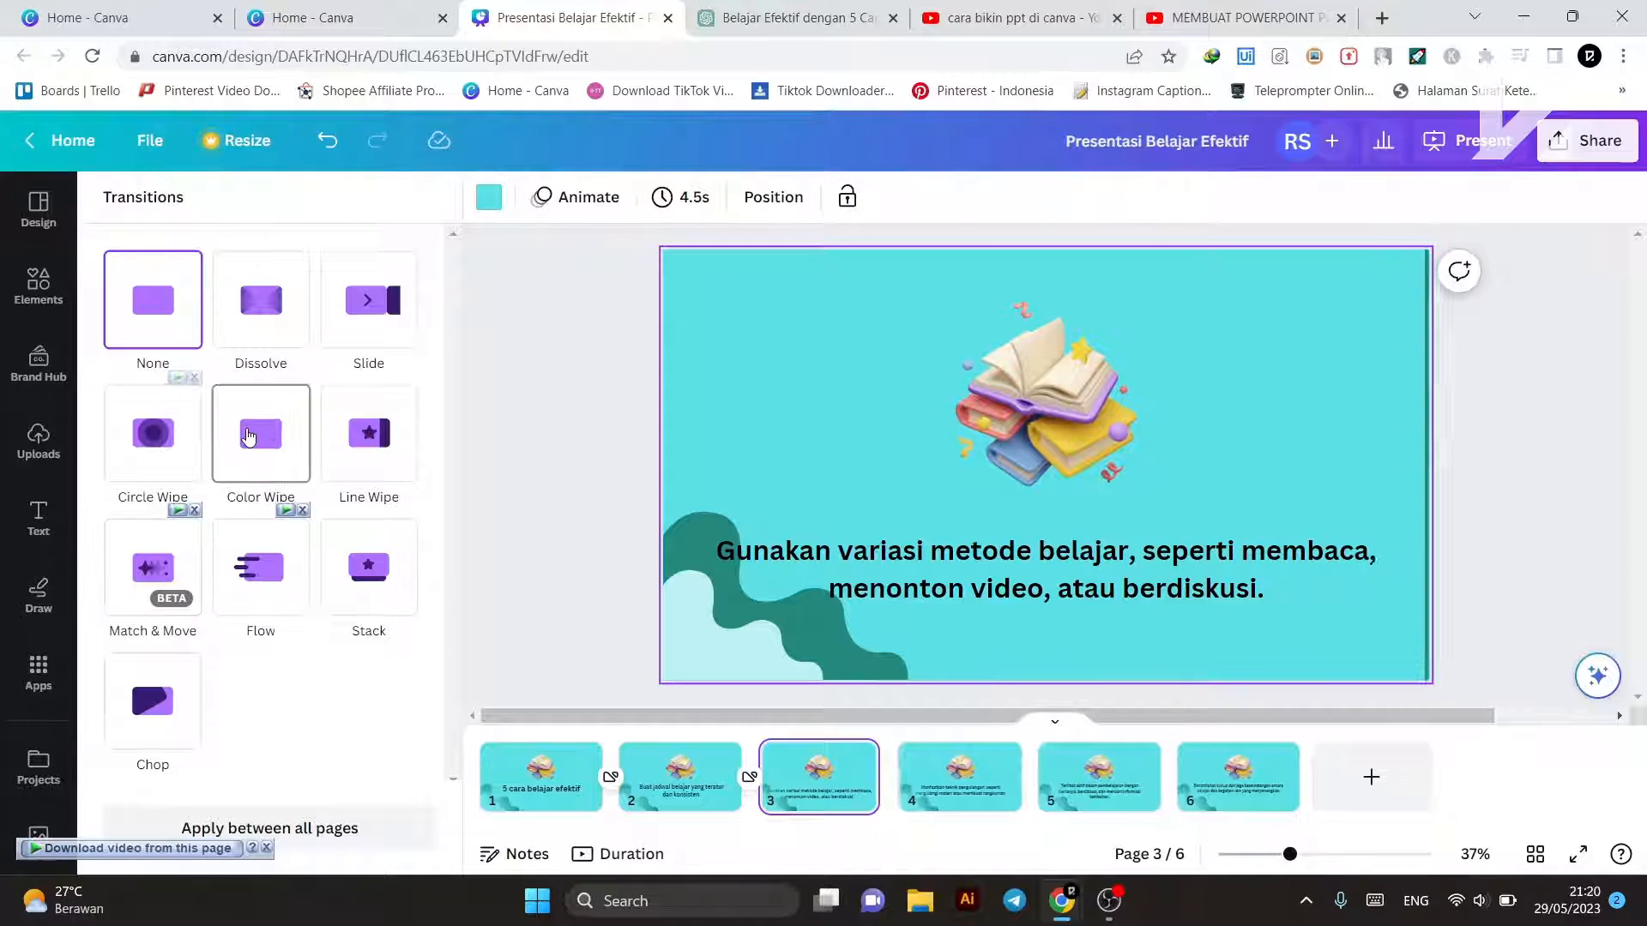
pyautogui.click(249, 438)
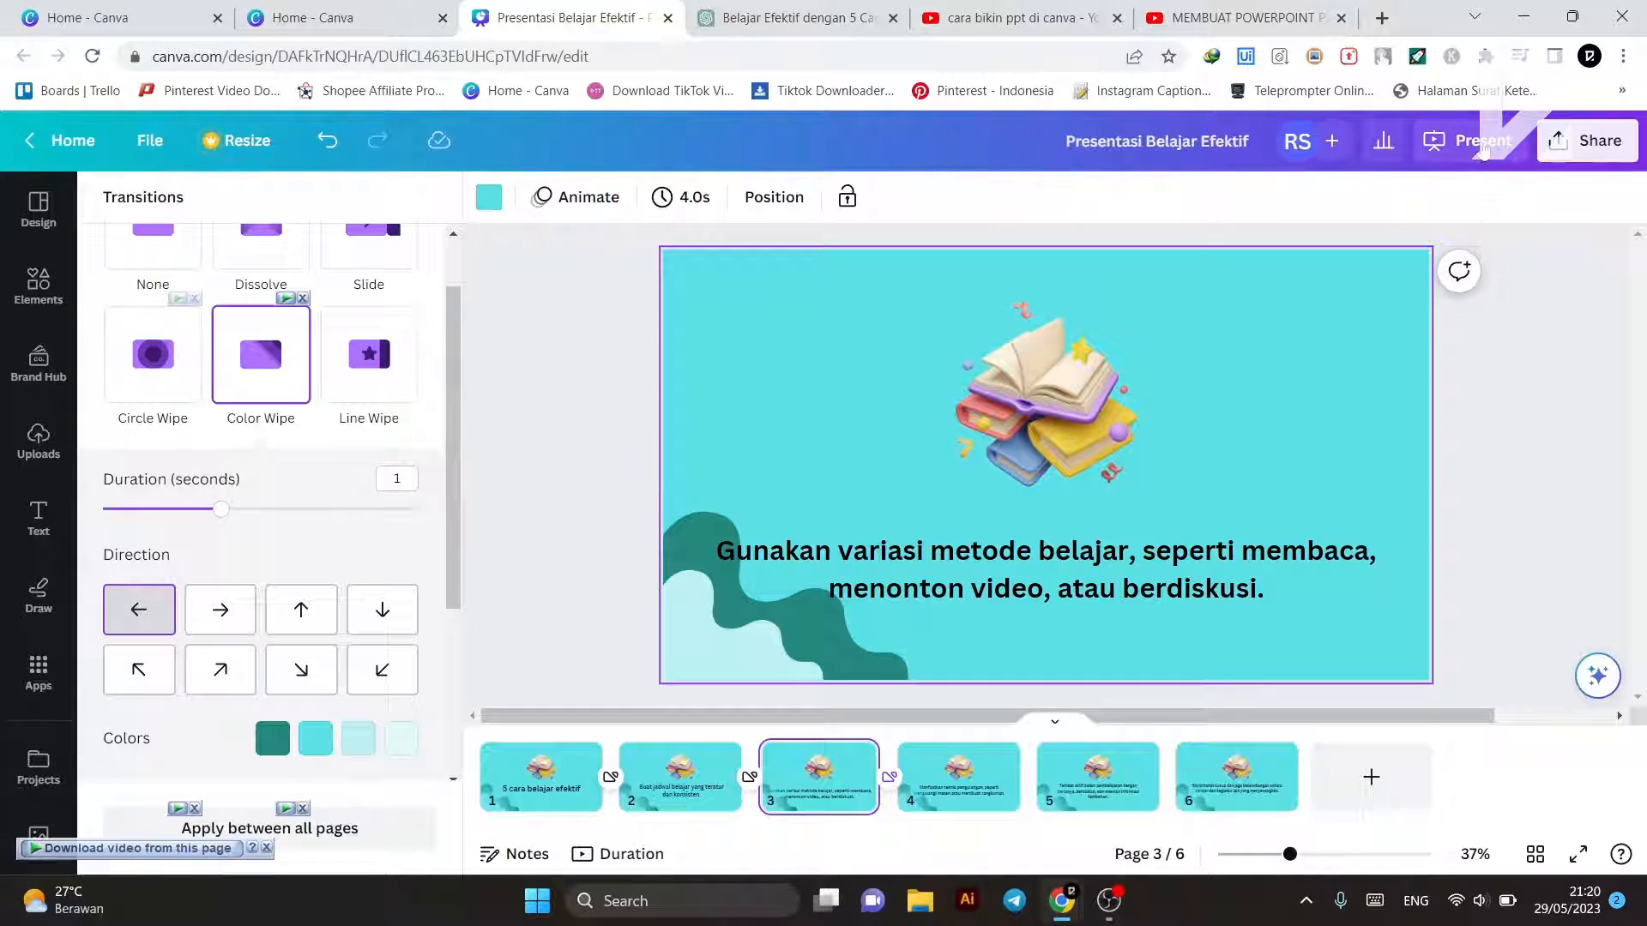
pyautogui.click(1527, 331)
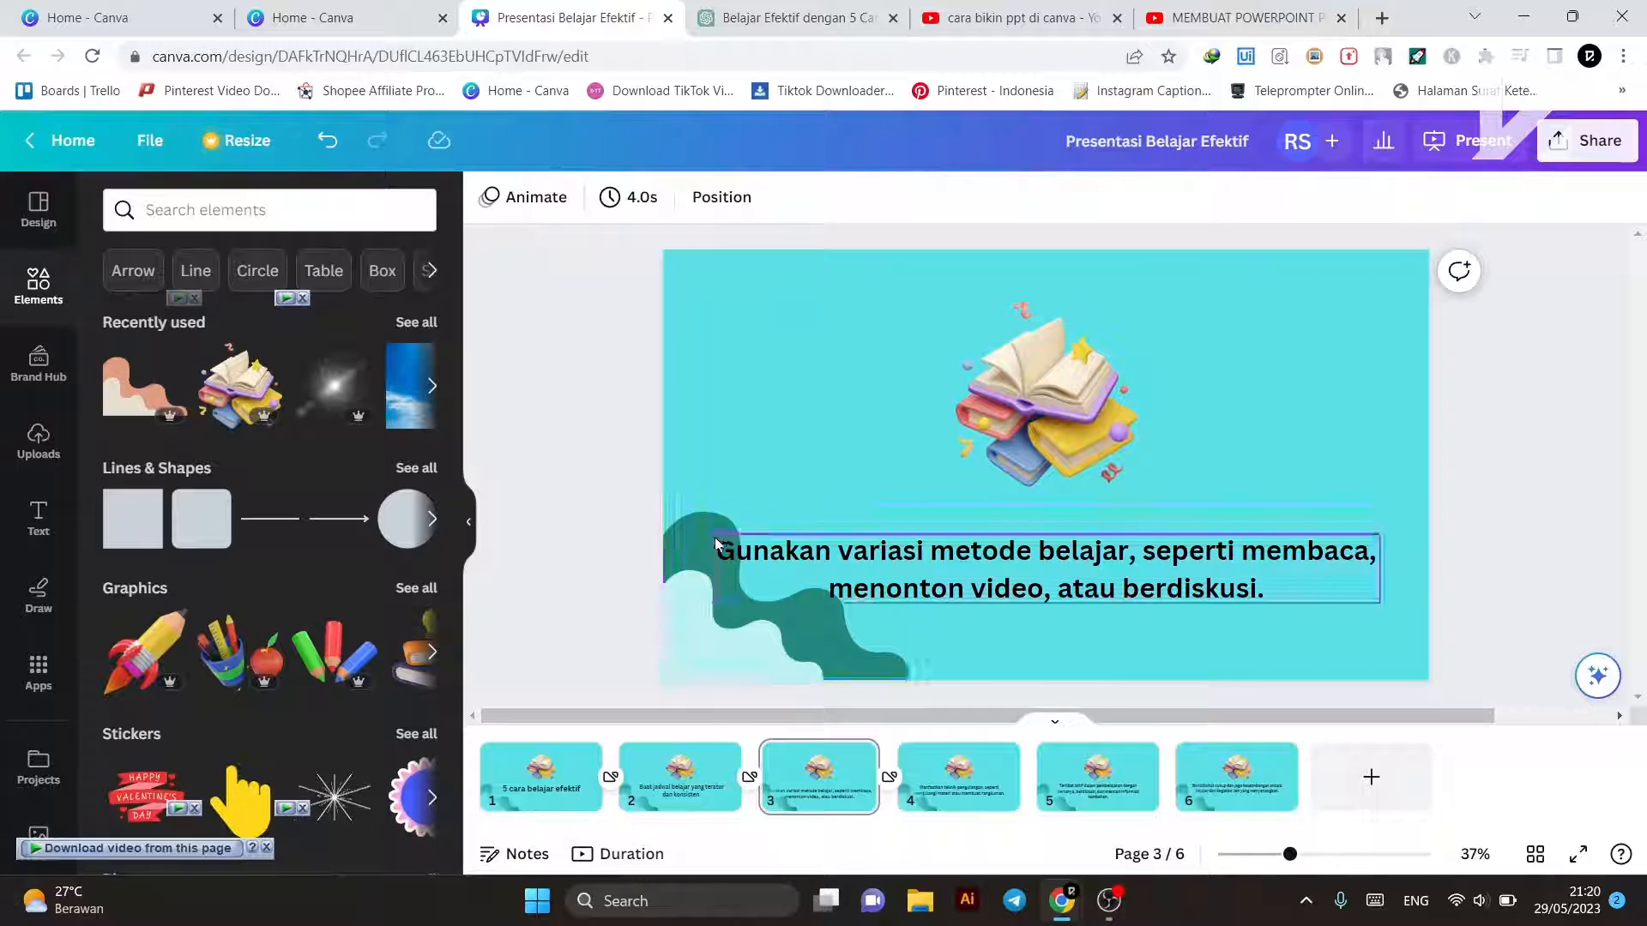
# Step: Look at the available modes for presenting the slides, then close the options
pyautogui.click(1468, 141)
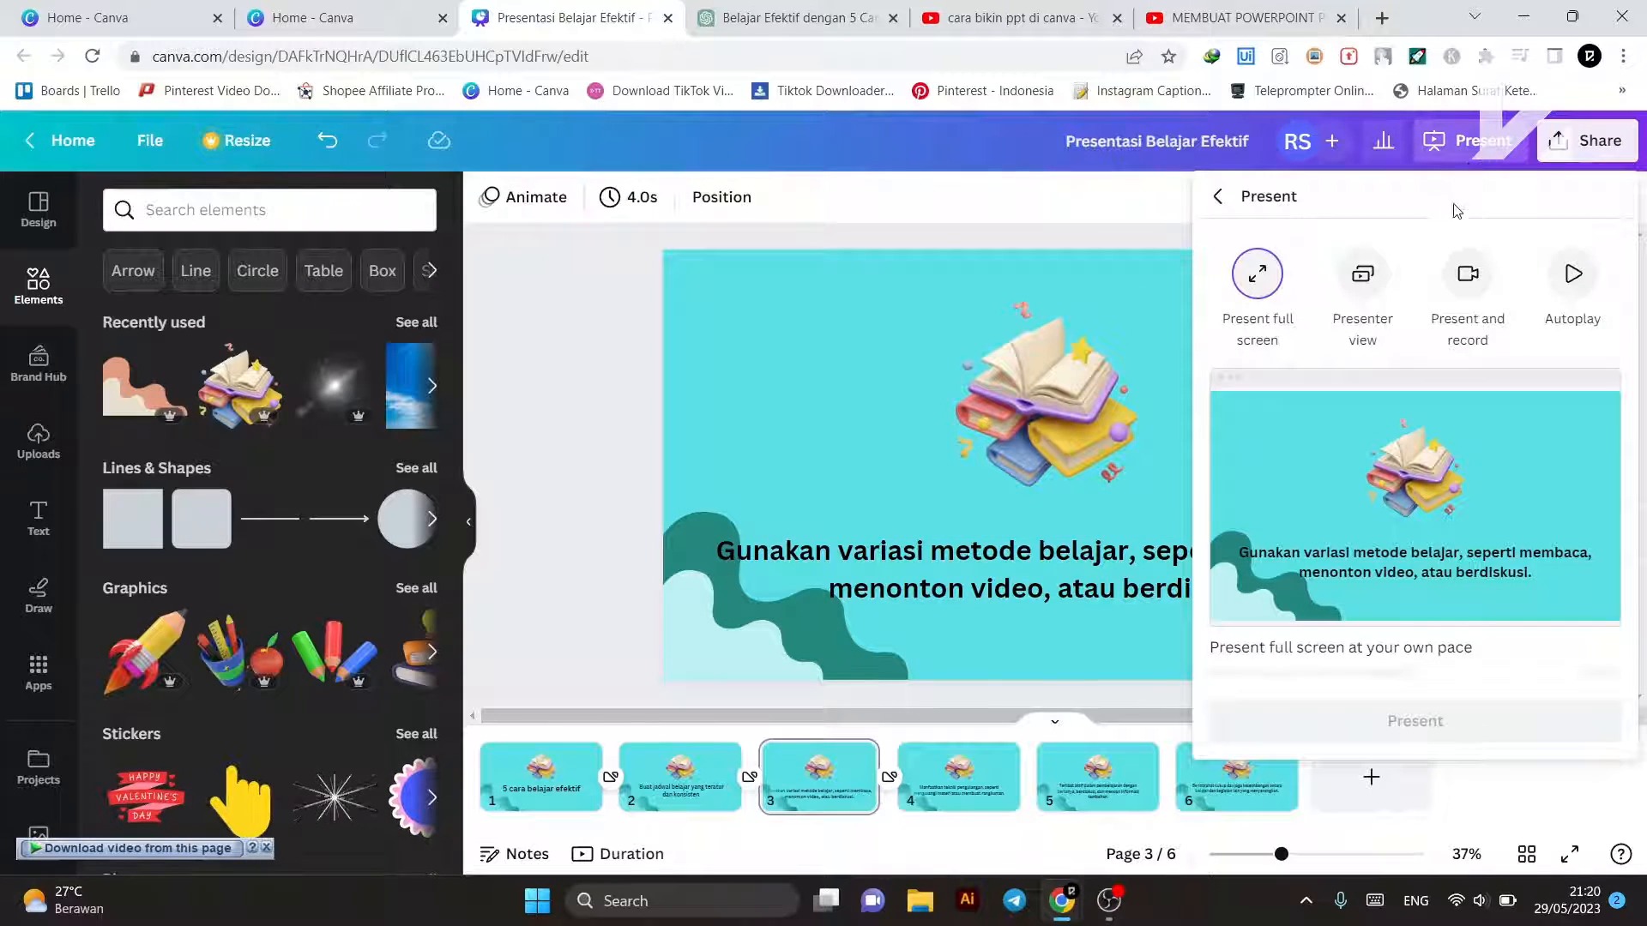
pyautogui.click(1488, 147)
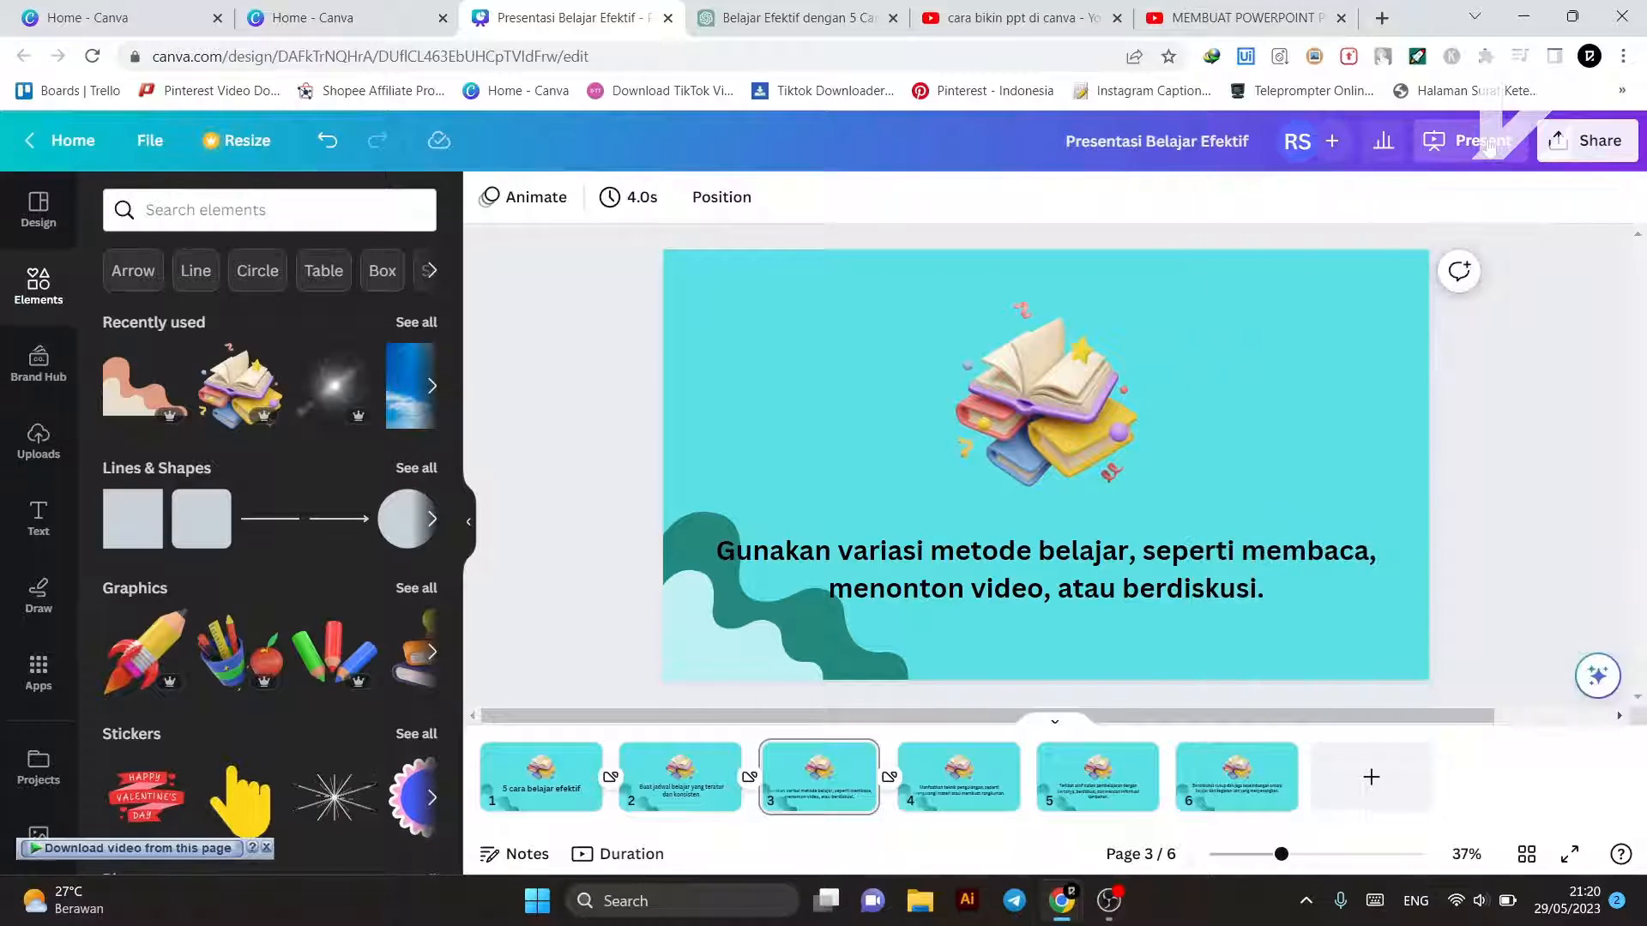
# Step: Present the slides full screen, move back to the title slide and forward again, and exit the presentation
pyautogui.click(1488, 148)
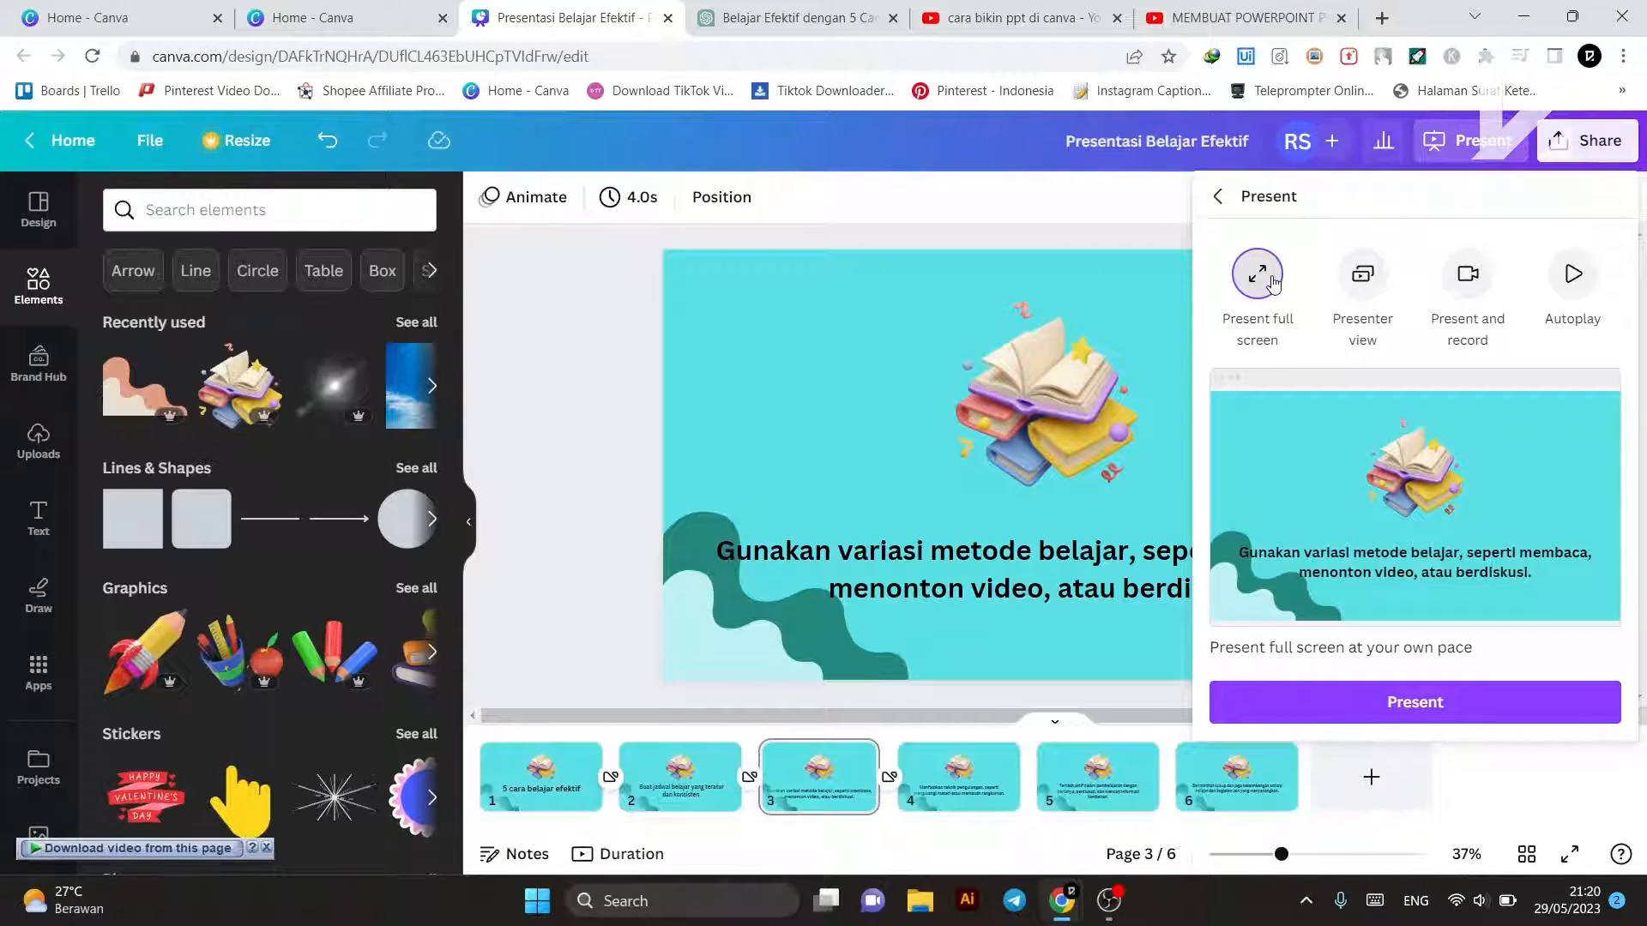
pyautogui.click(1407, 705)
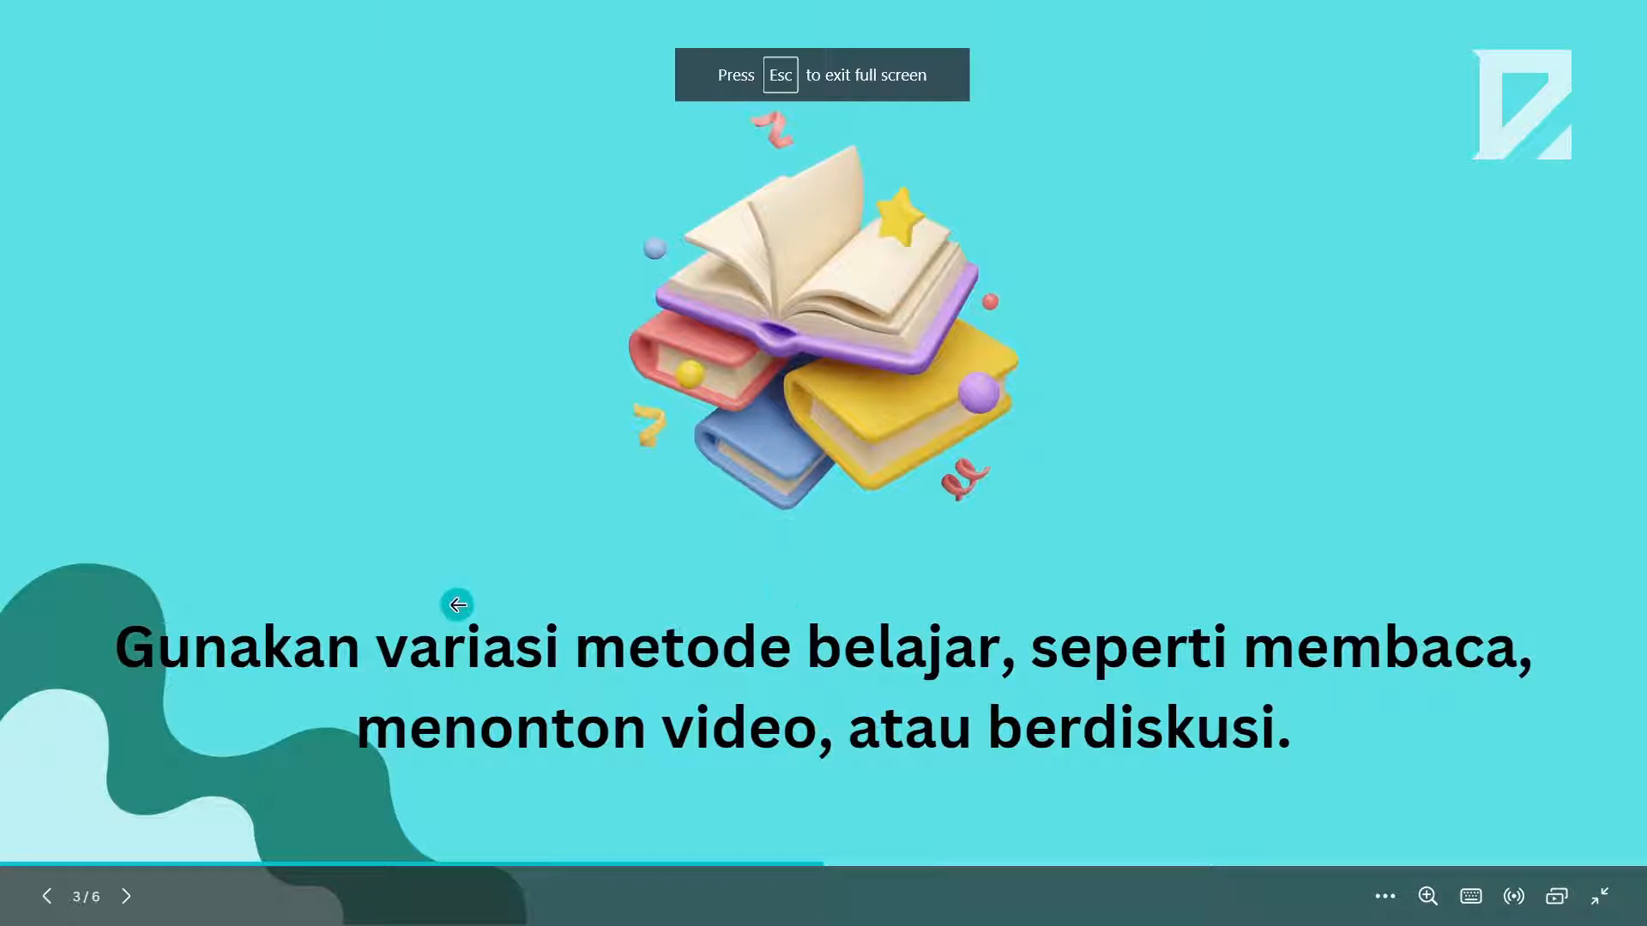
pyautogui.click(525, 579)
pyautogui.click(526, 579)
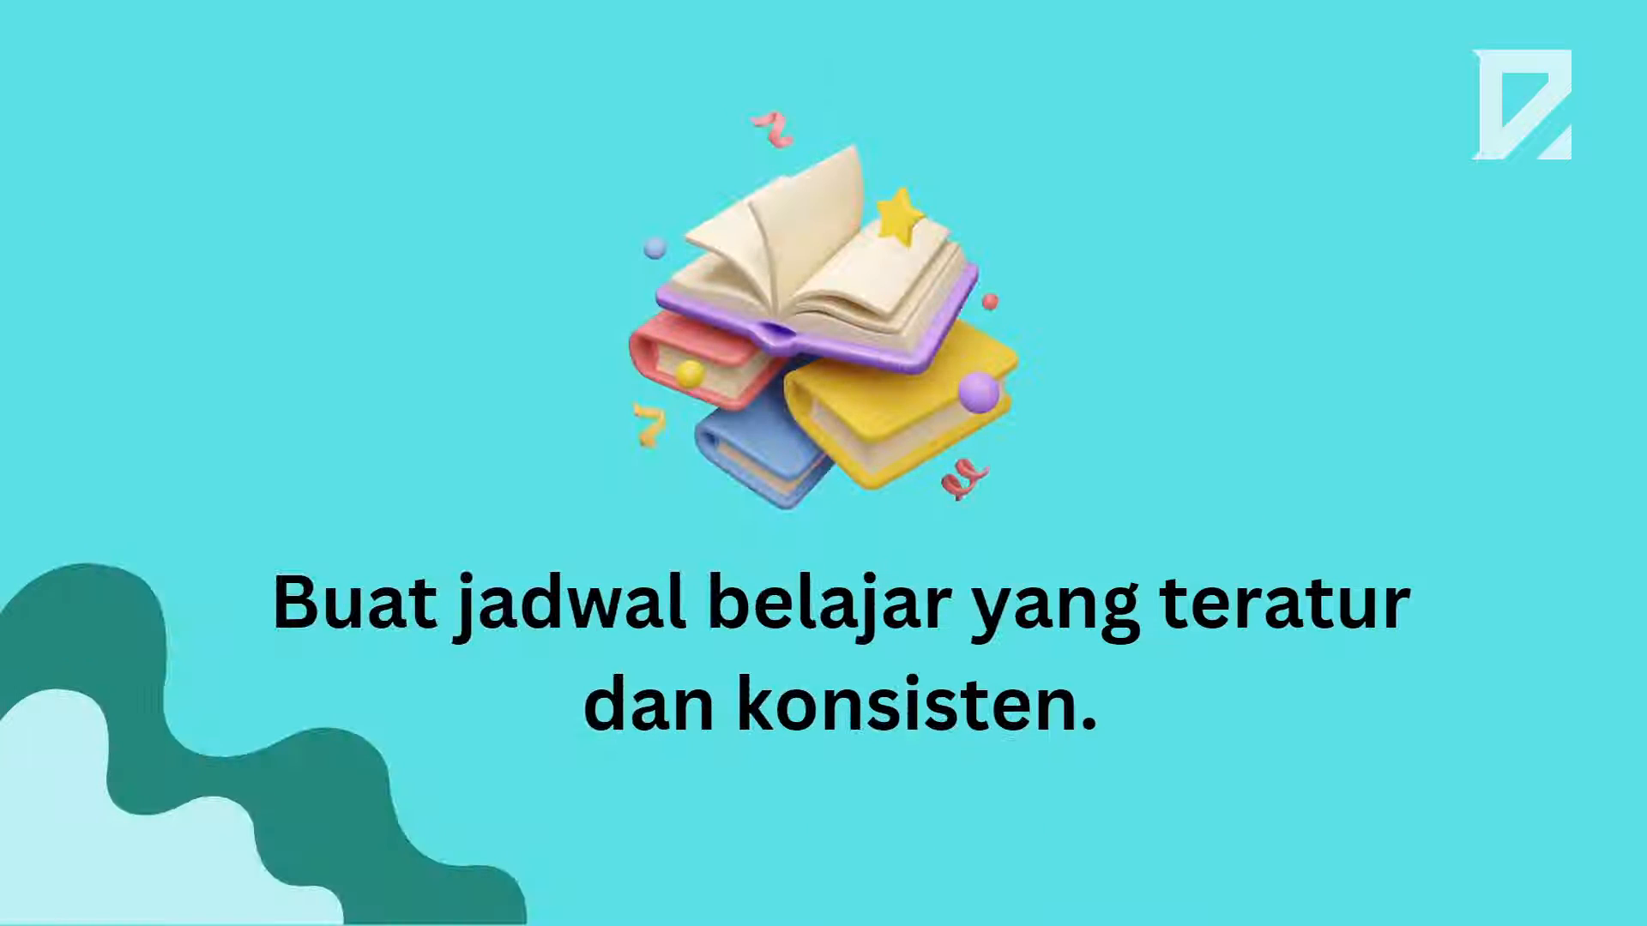
pyautogui.press('Left')
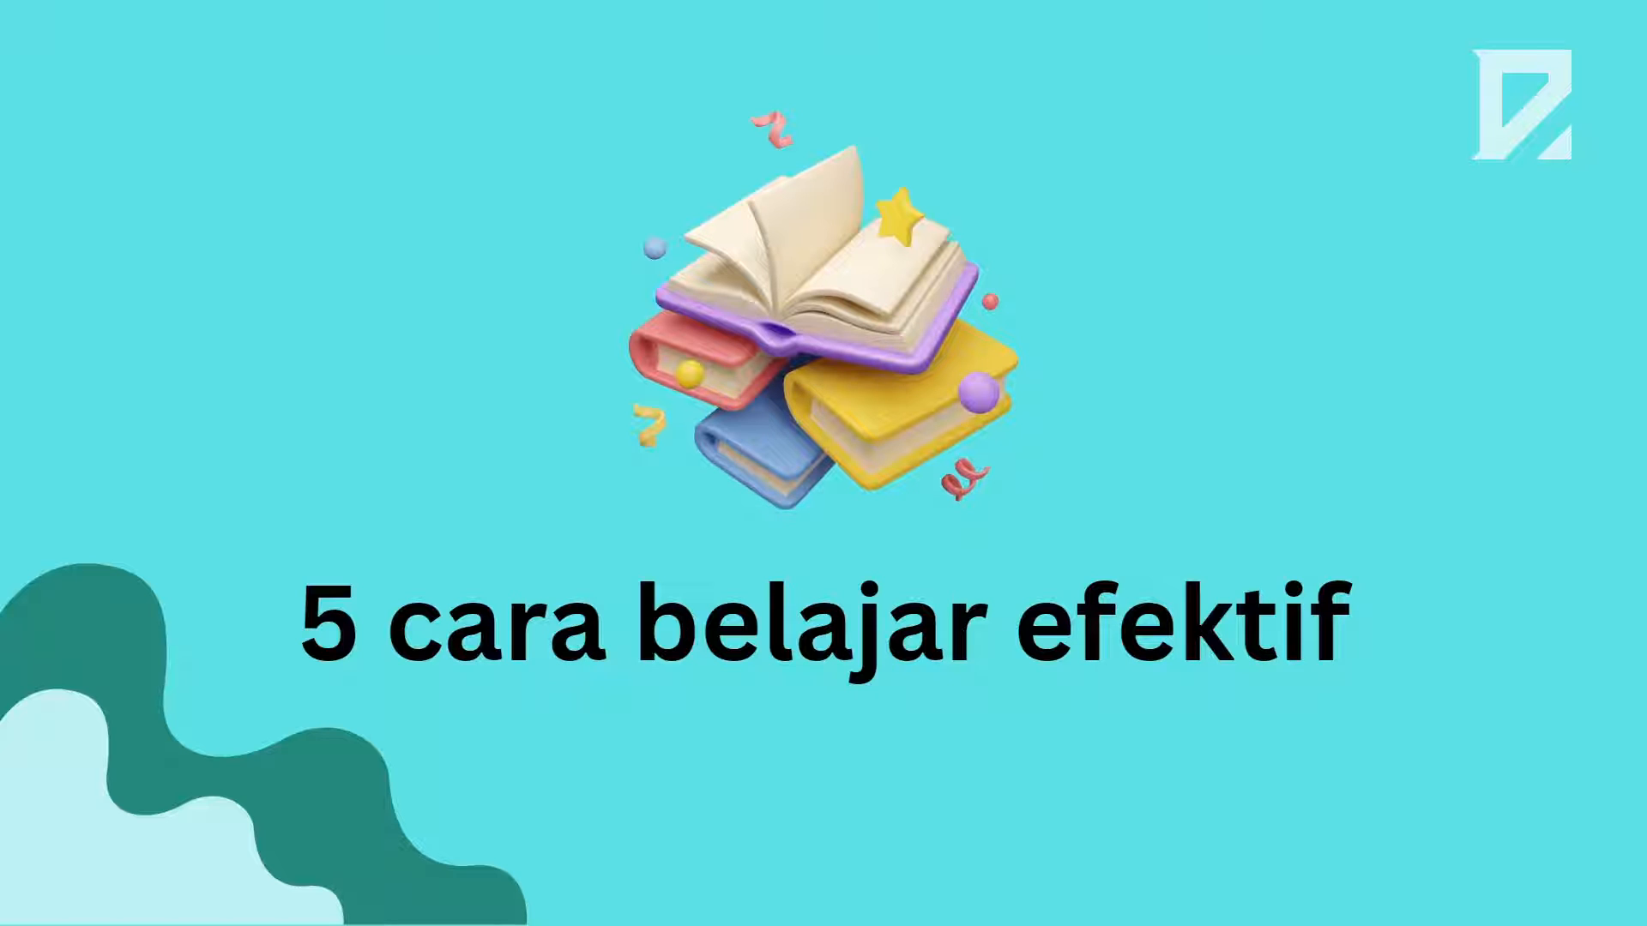
pyautogui.press('Right')
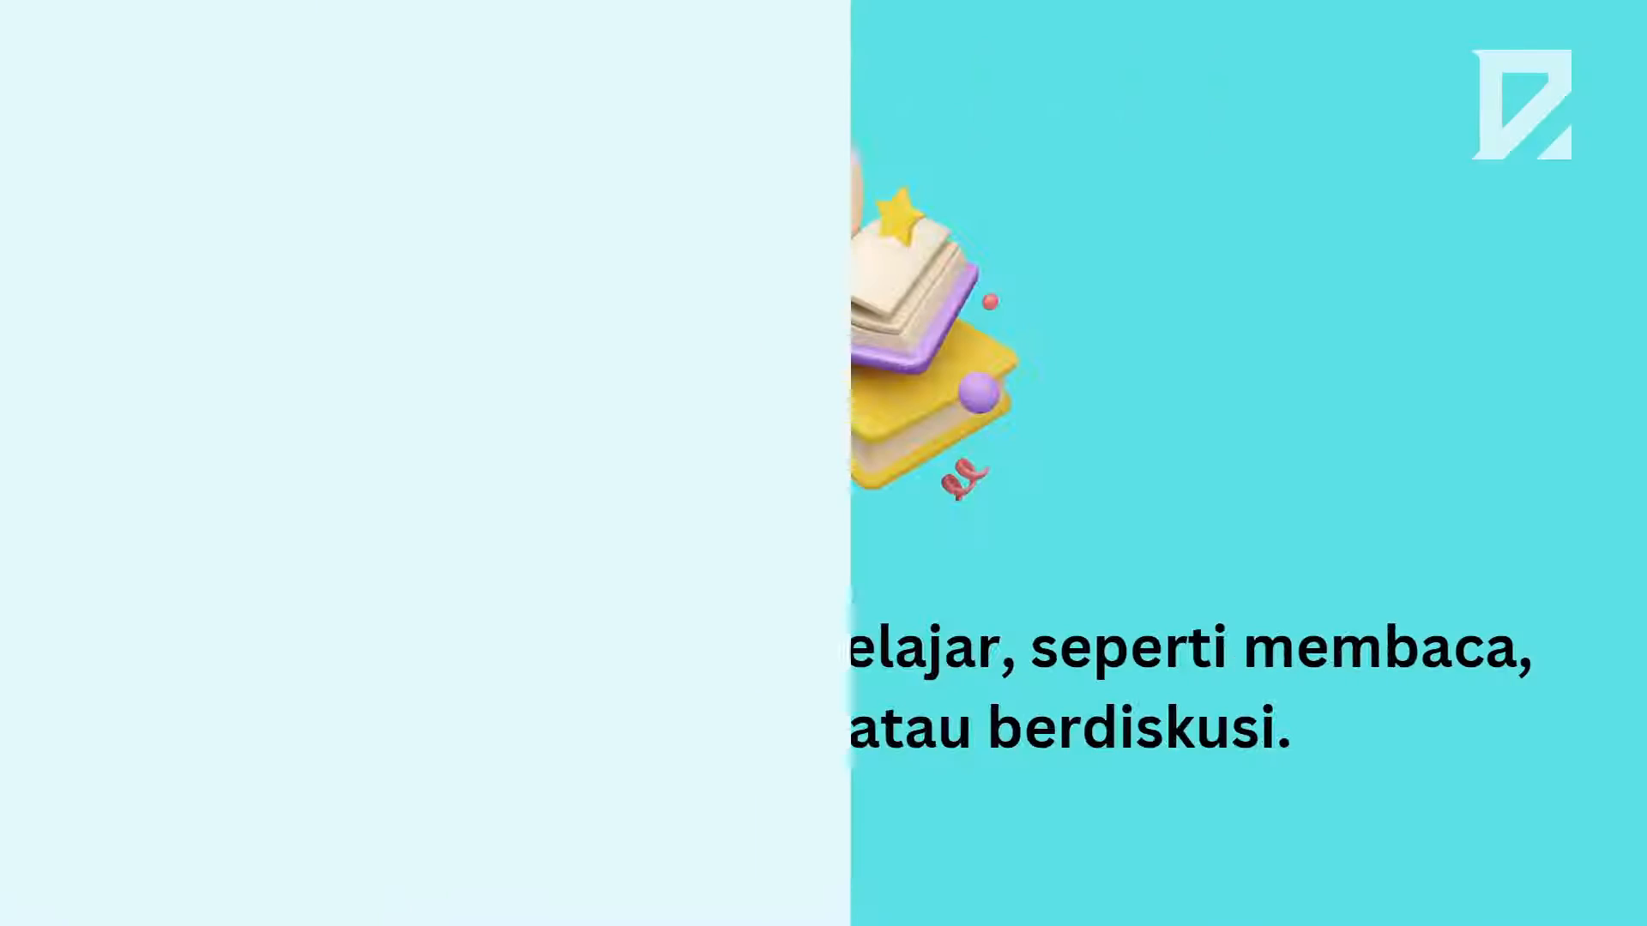
pyautogui.press('Escape')
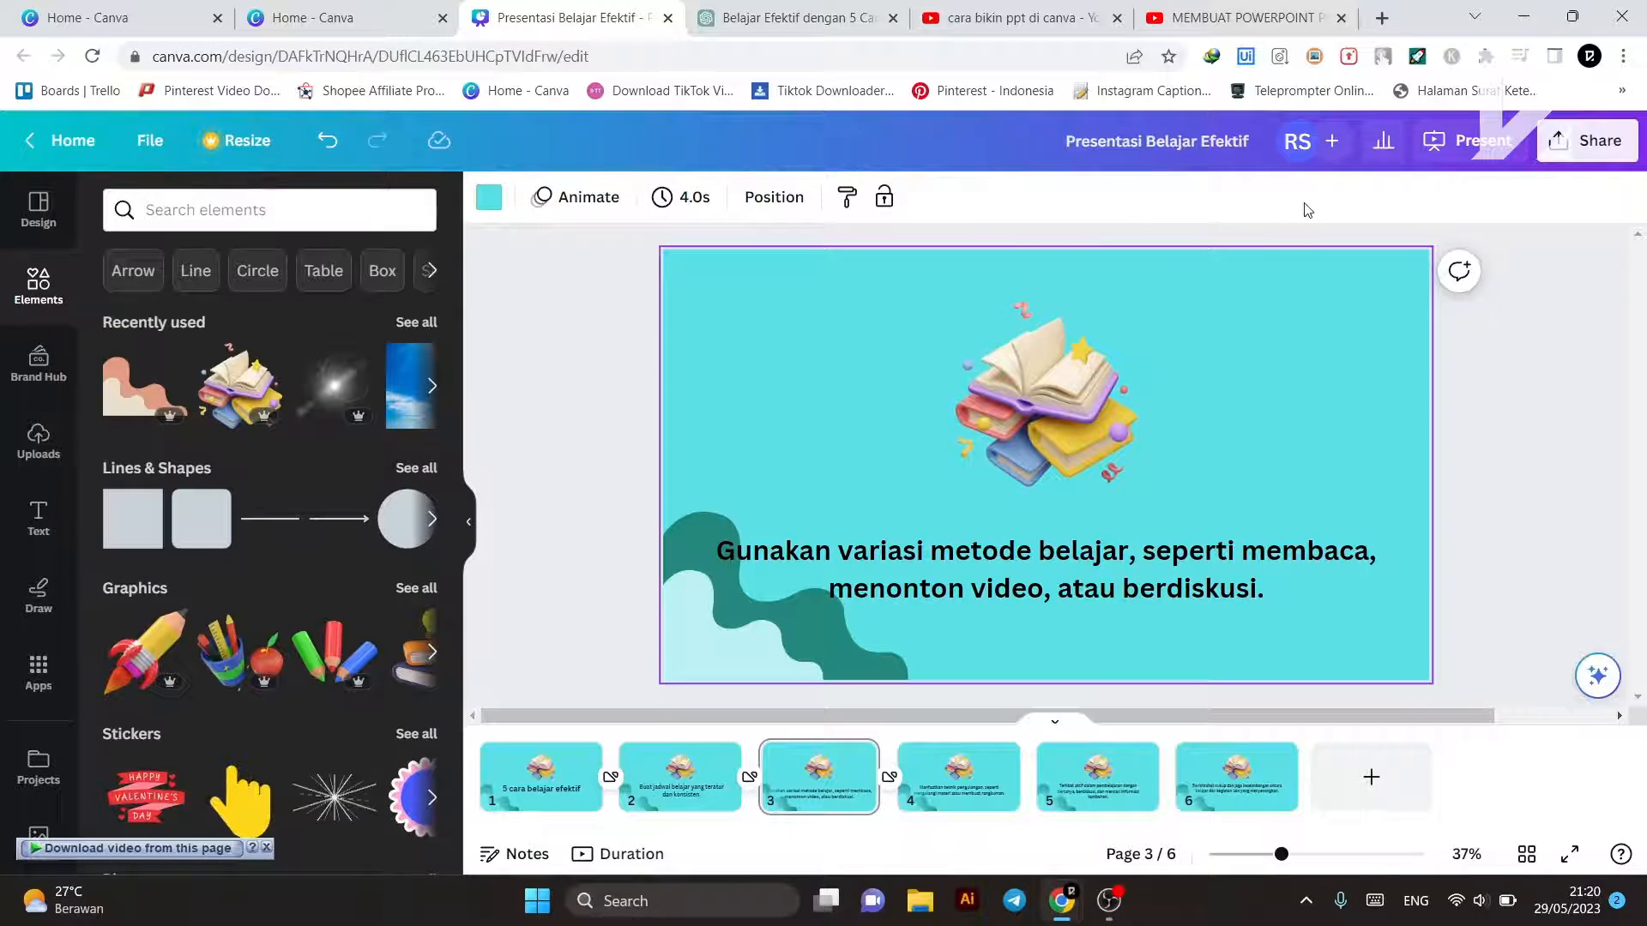
# Step: Start the presentation in Presenter view, show the audience window full screen, and leave full screen
pyautogui.click(1473, 144)
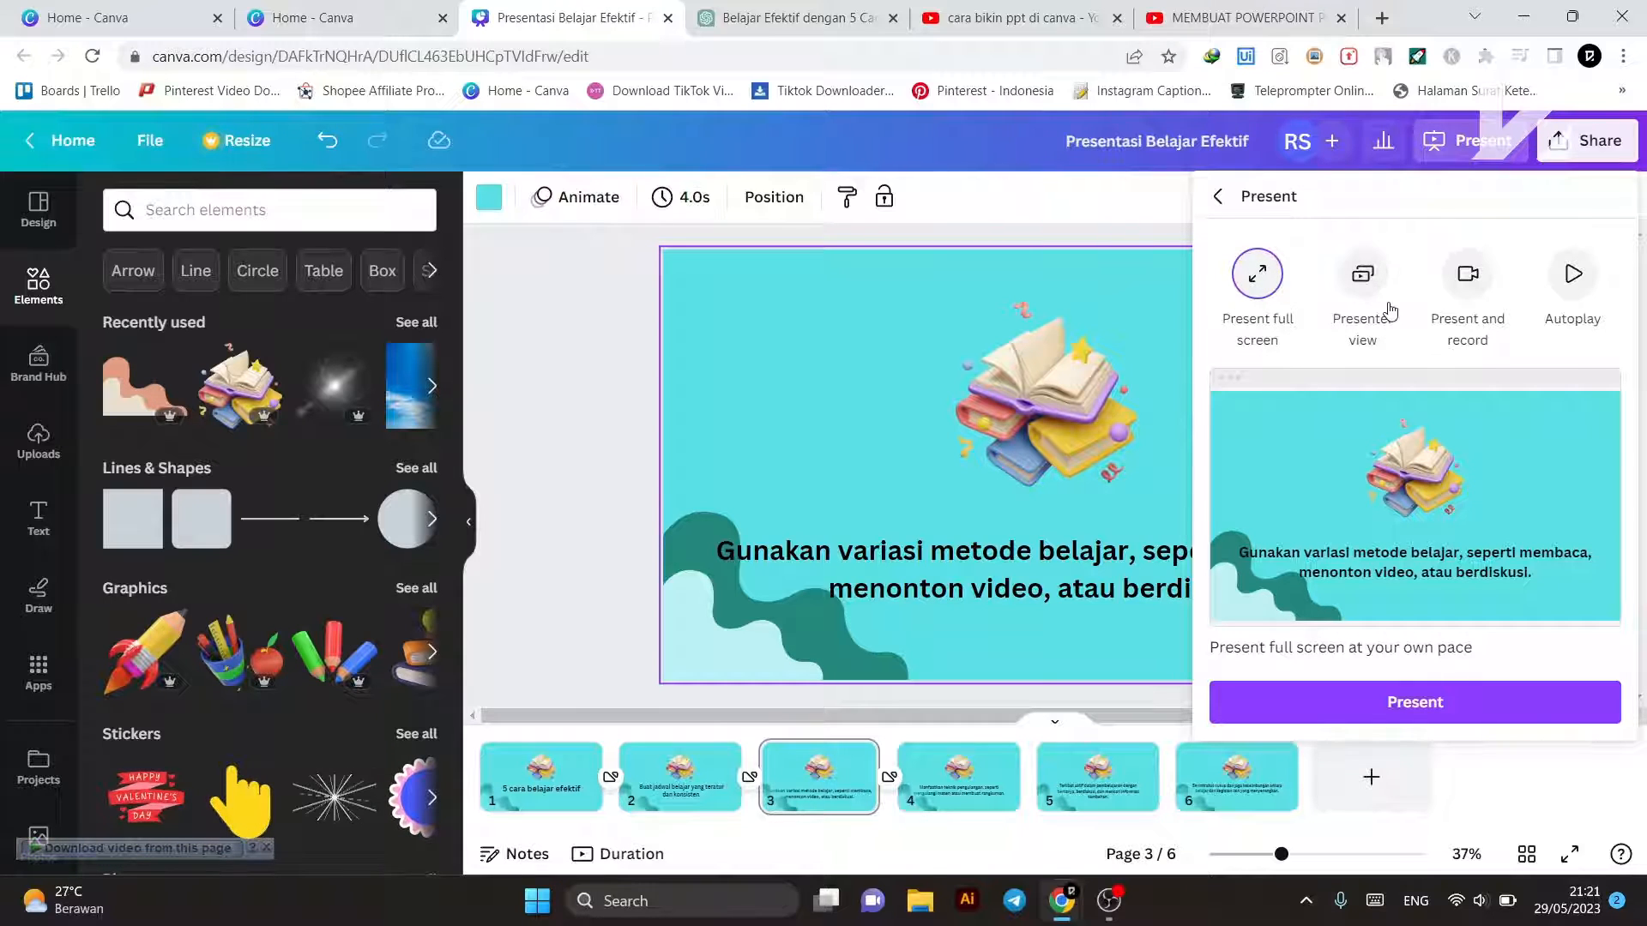
pyautogui.click(1366, 283)
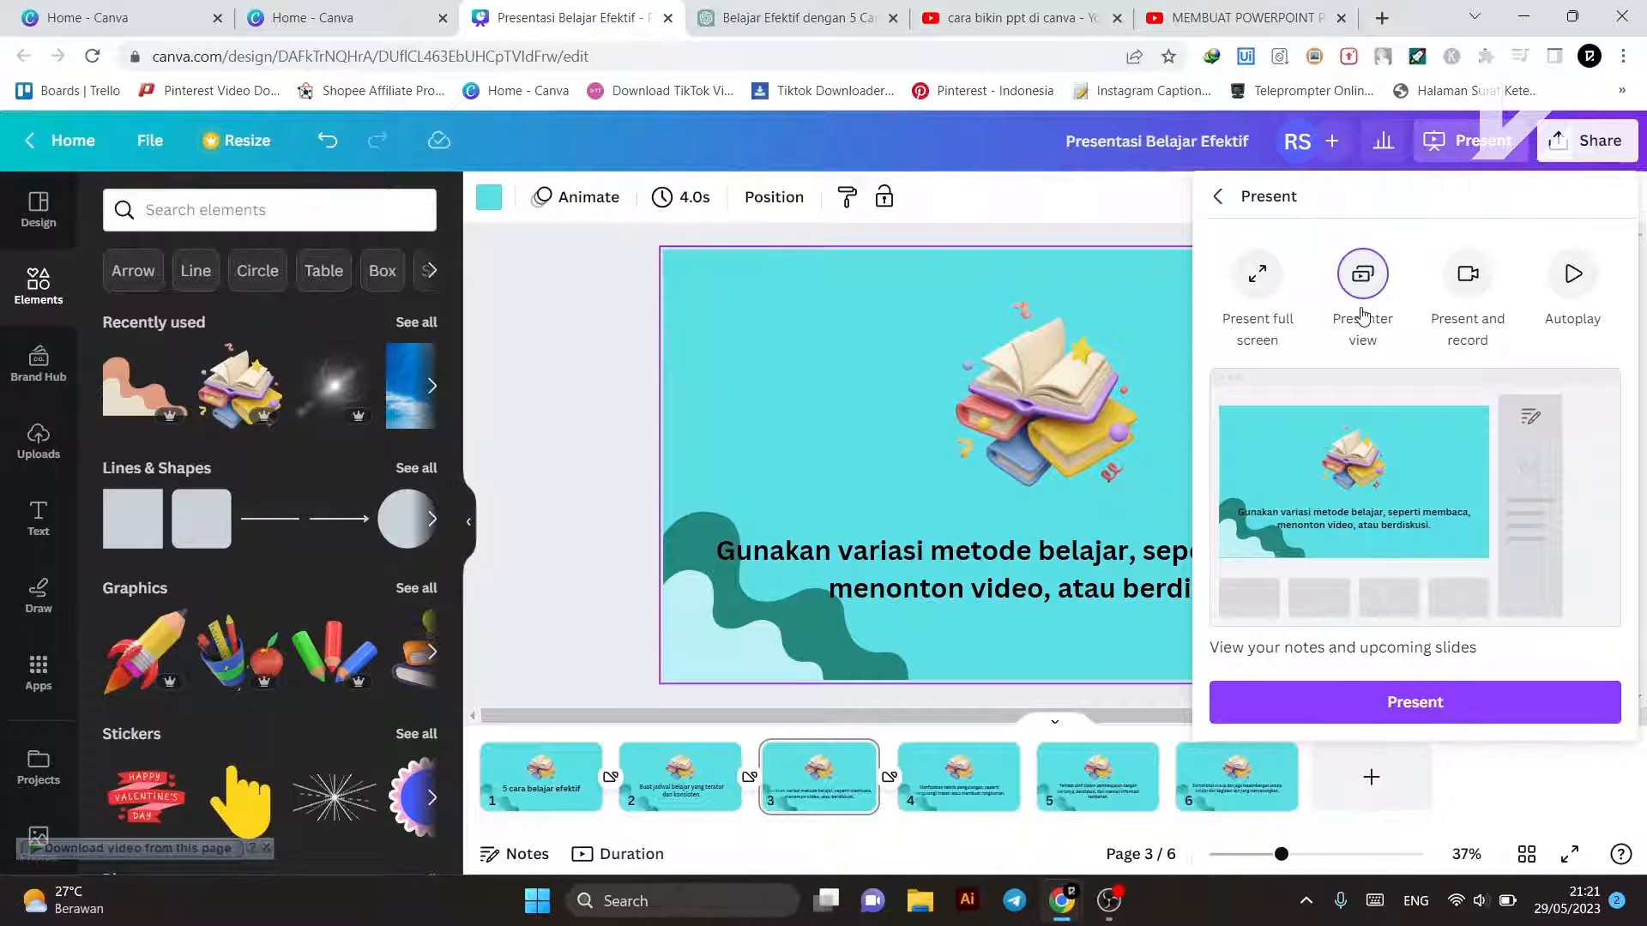
pyautogui.click(1470, 709)
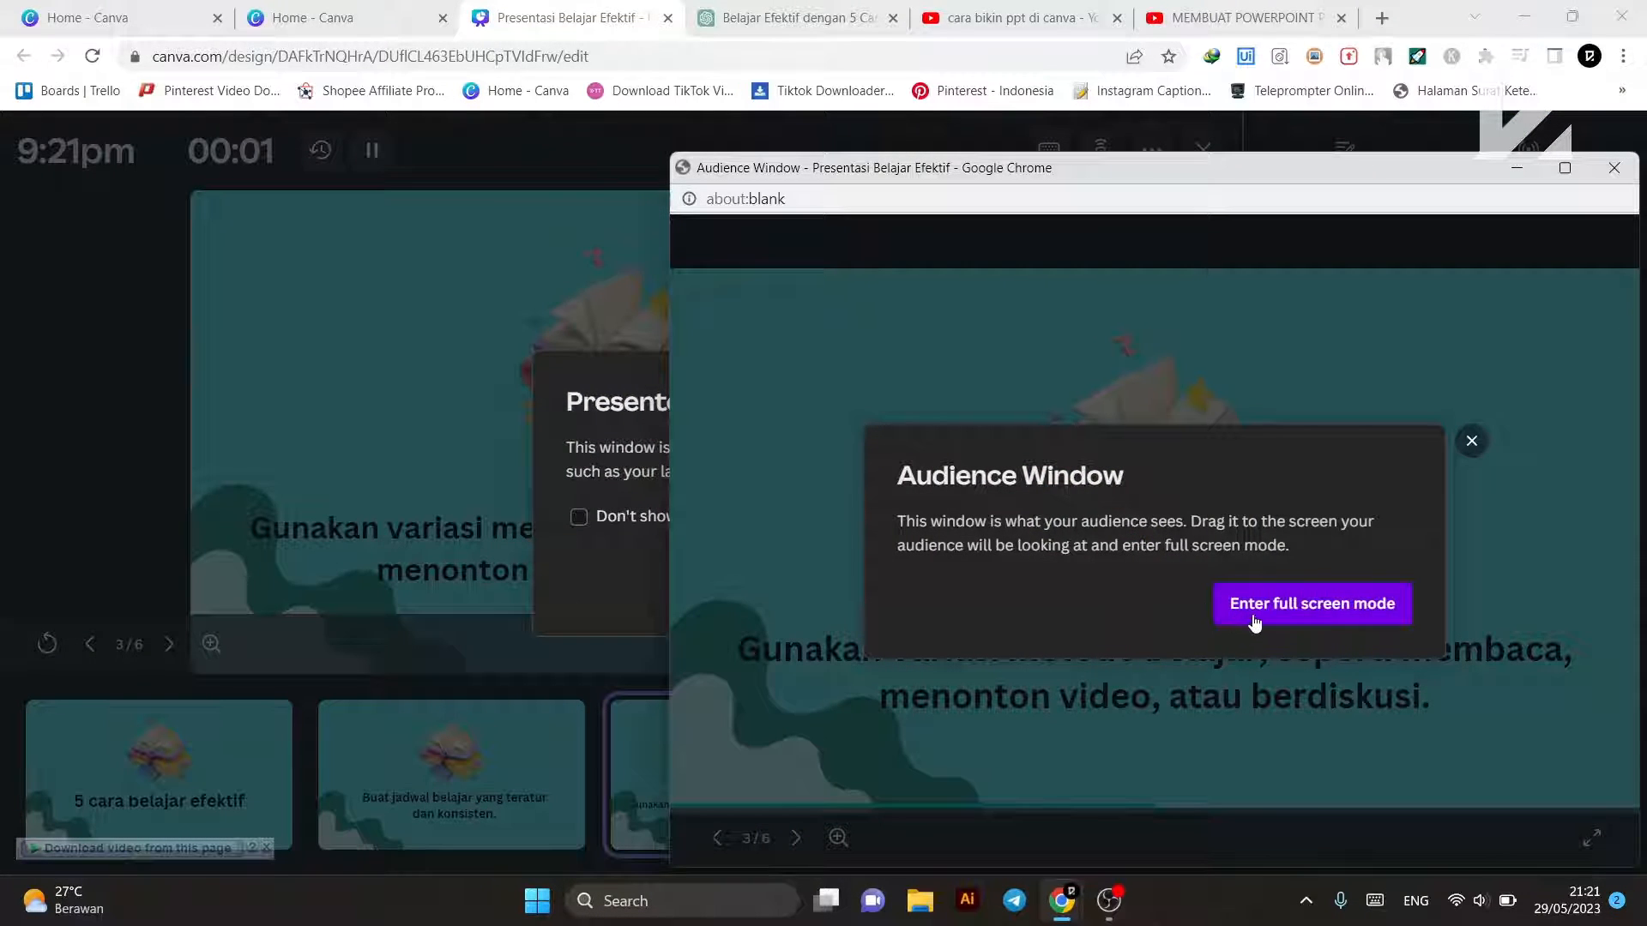
pyautogui.click(1325, 616)
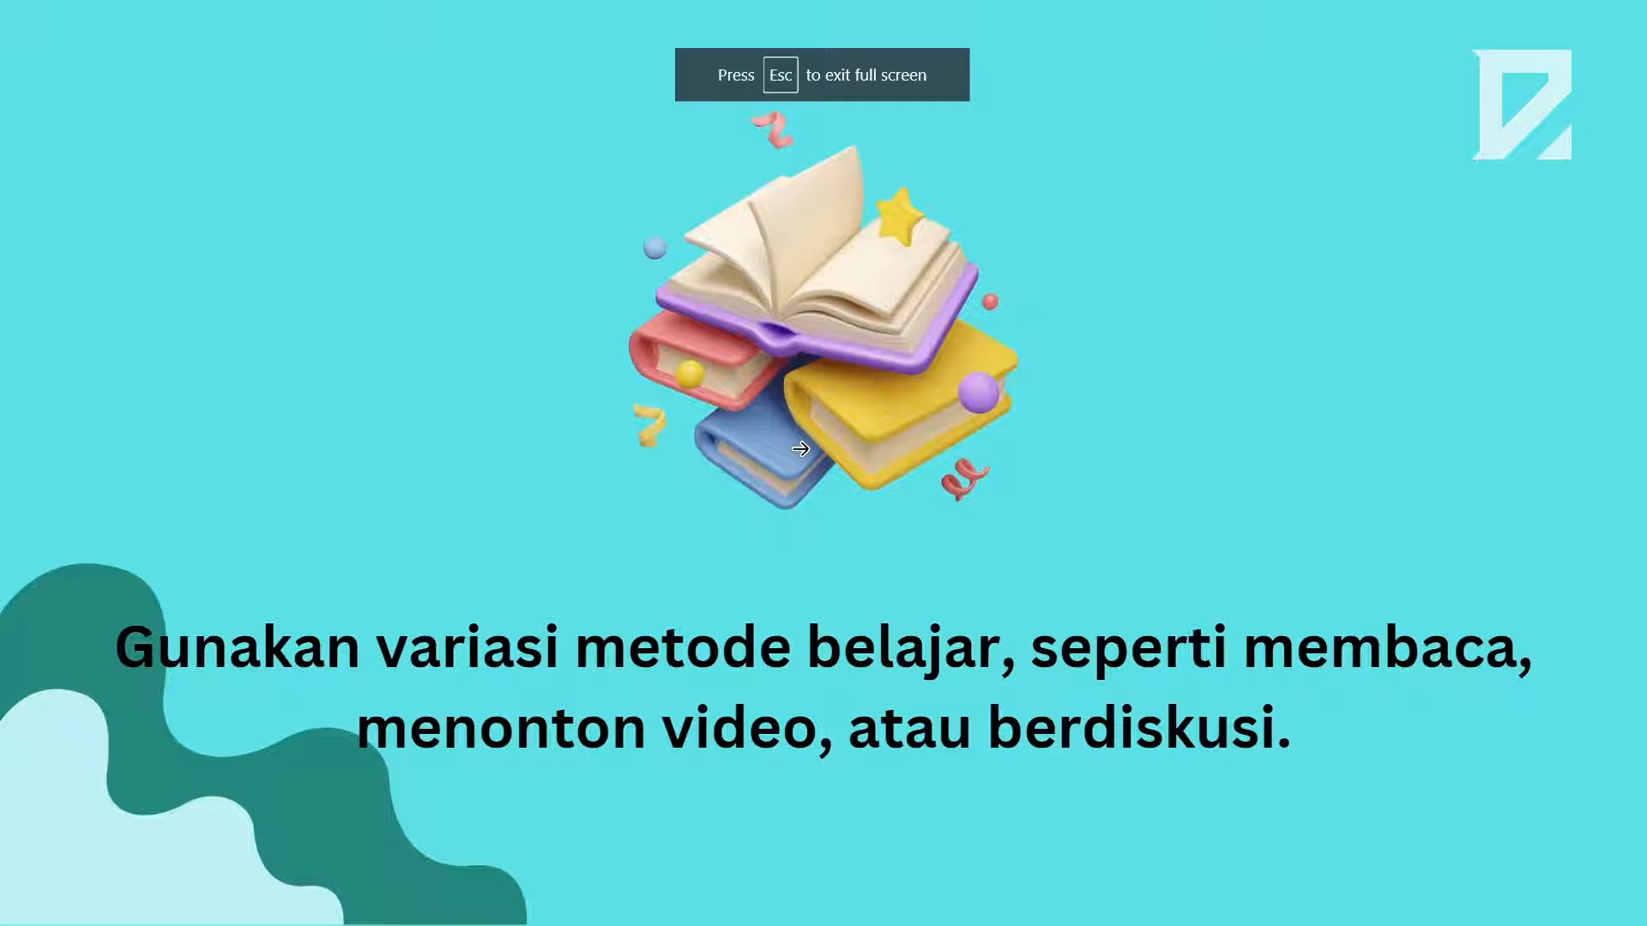
pyautogui.press('Escape')
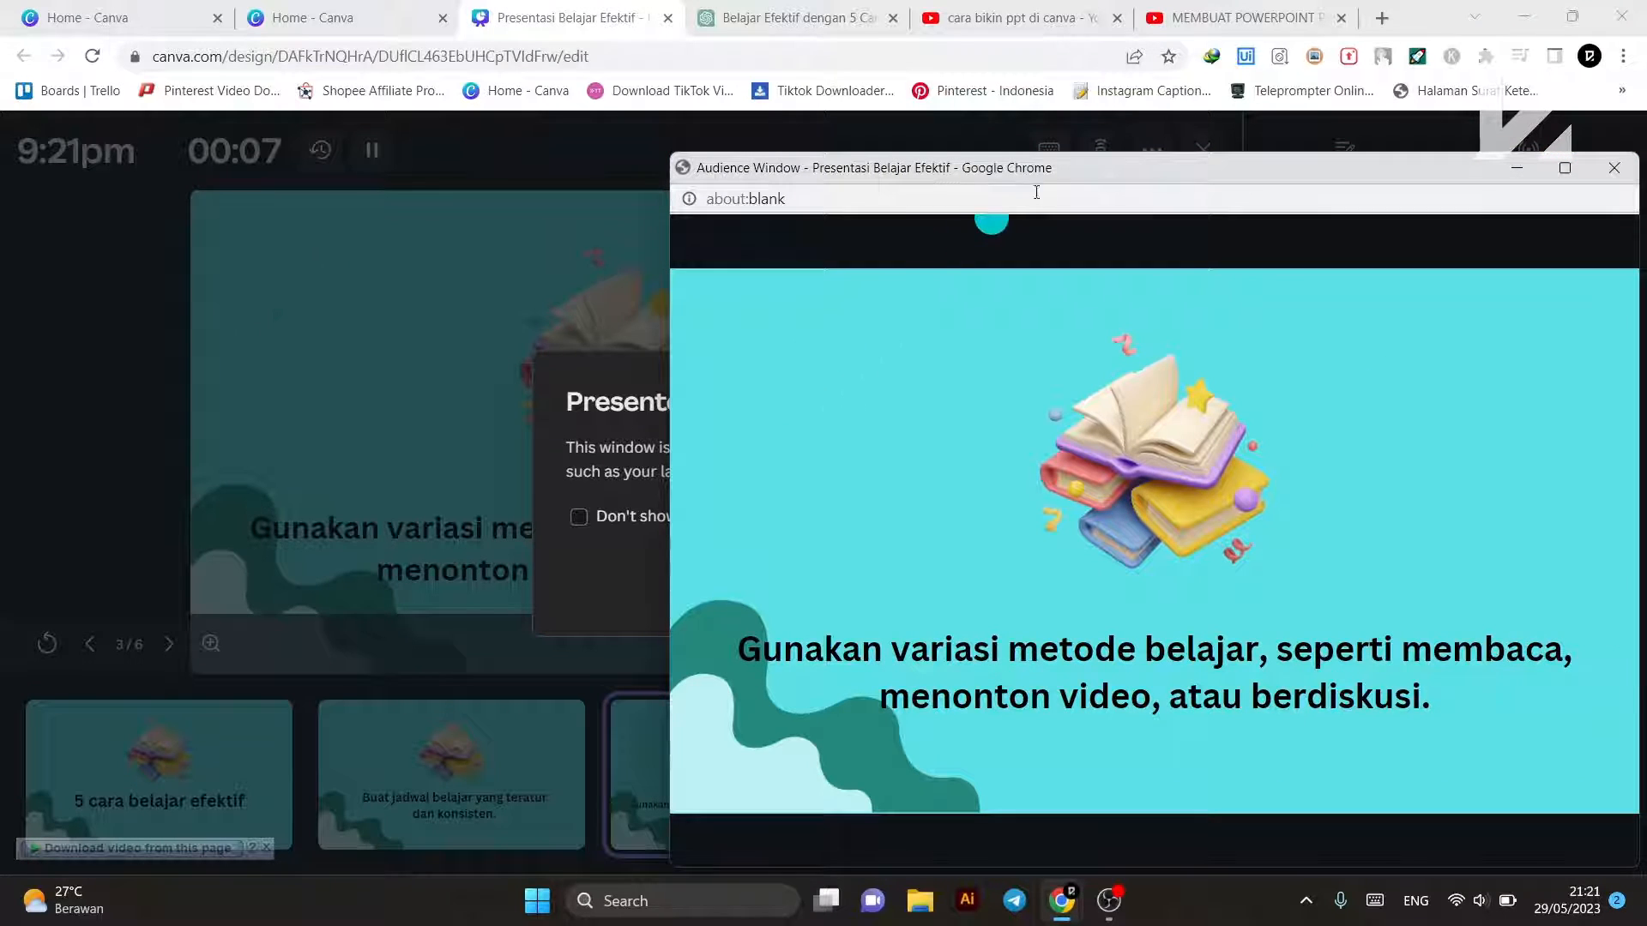
# Step: Move the audience window out of the way and dismiss the Presenter Window notice without opting out of future reminders
pyautogui.moveTo(962, 177); pyautogui.dragTo(1173, 528)
pyautogui.click(578, 519)
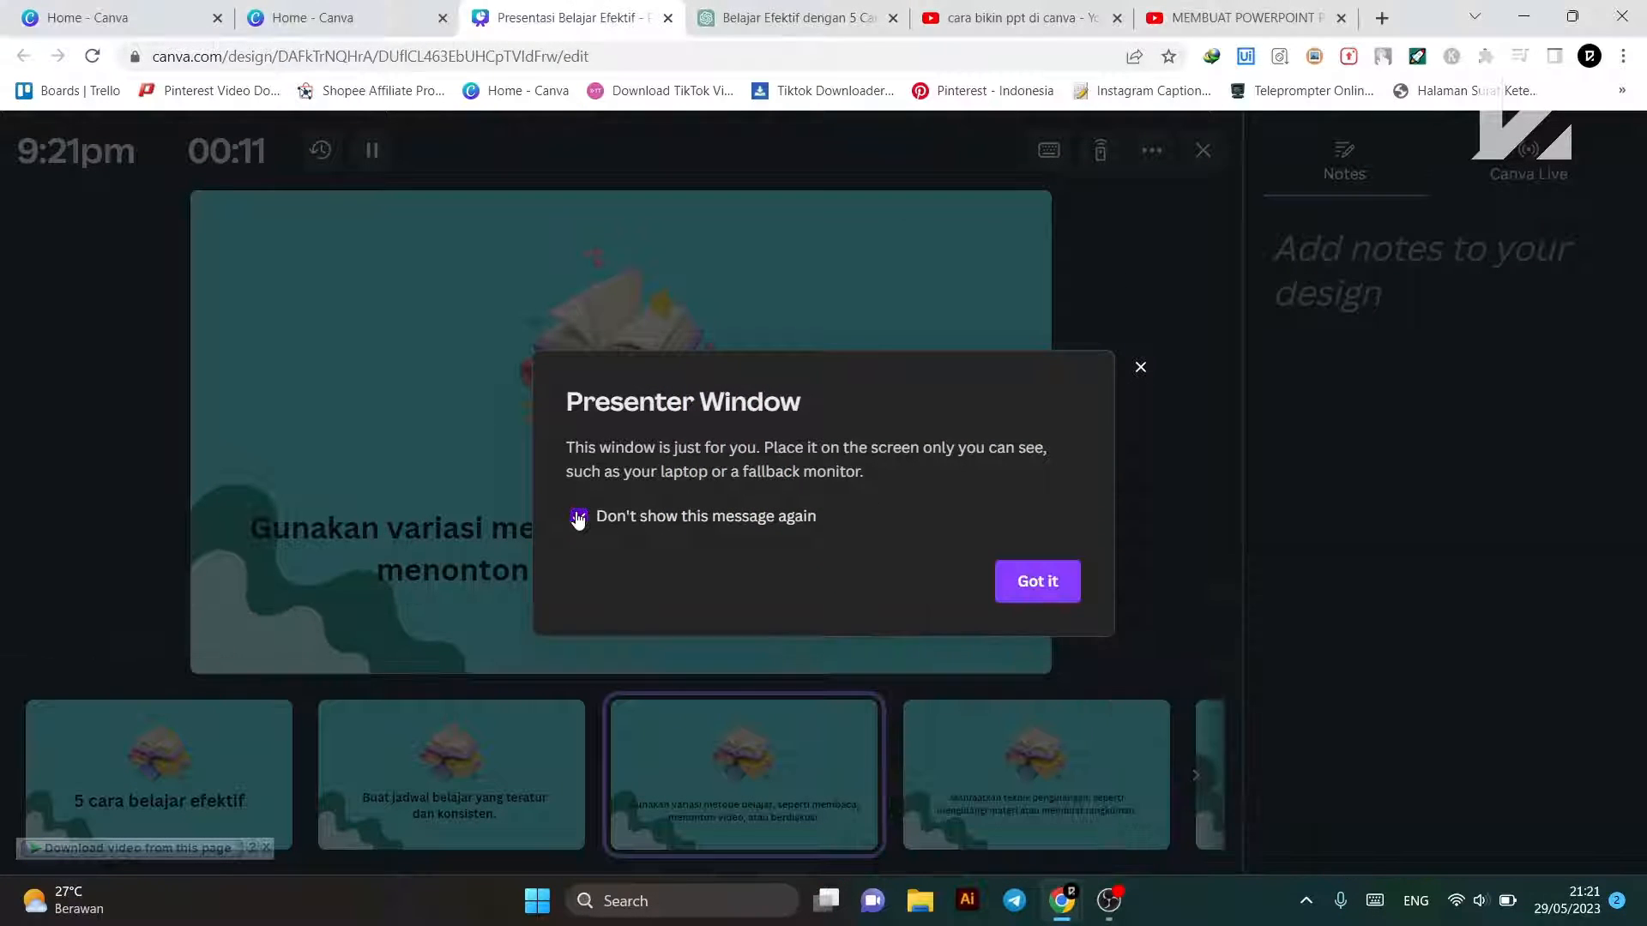
pyautogui.click(578, 518)
pyautogui.click(1034, 580)
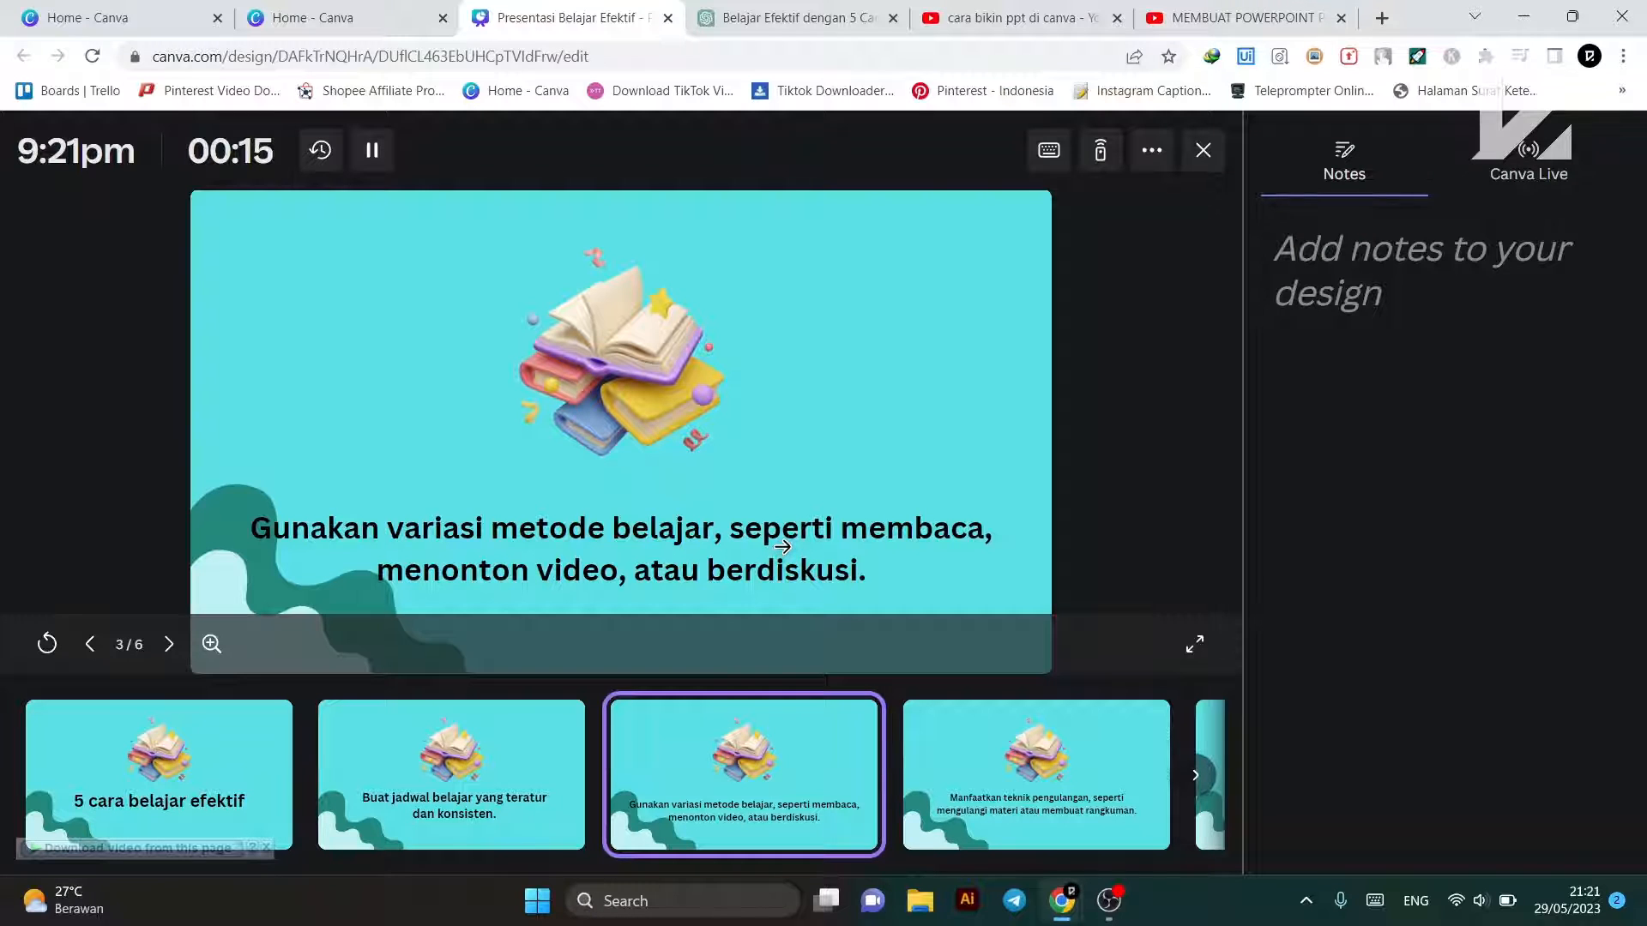
# Step: Run through the slides from the title slide to page 4 in Presenter view, and close the view
pyautogui.click(169, 762)
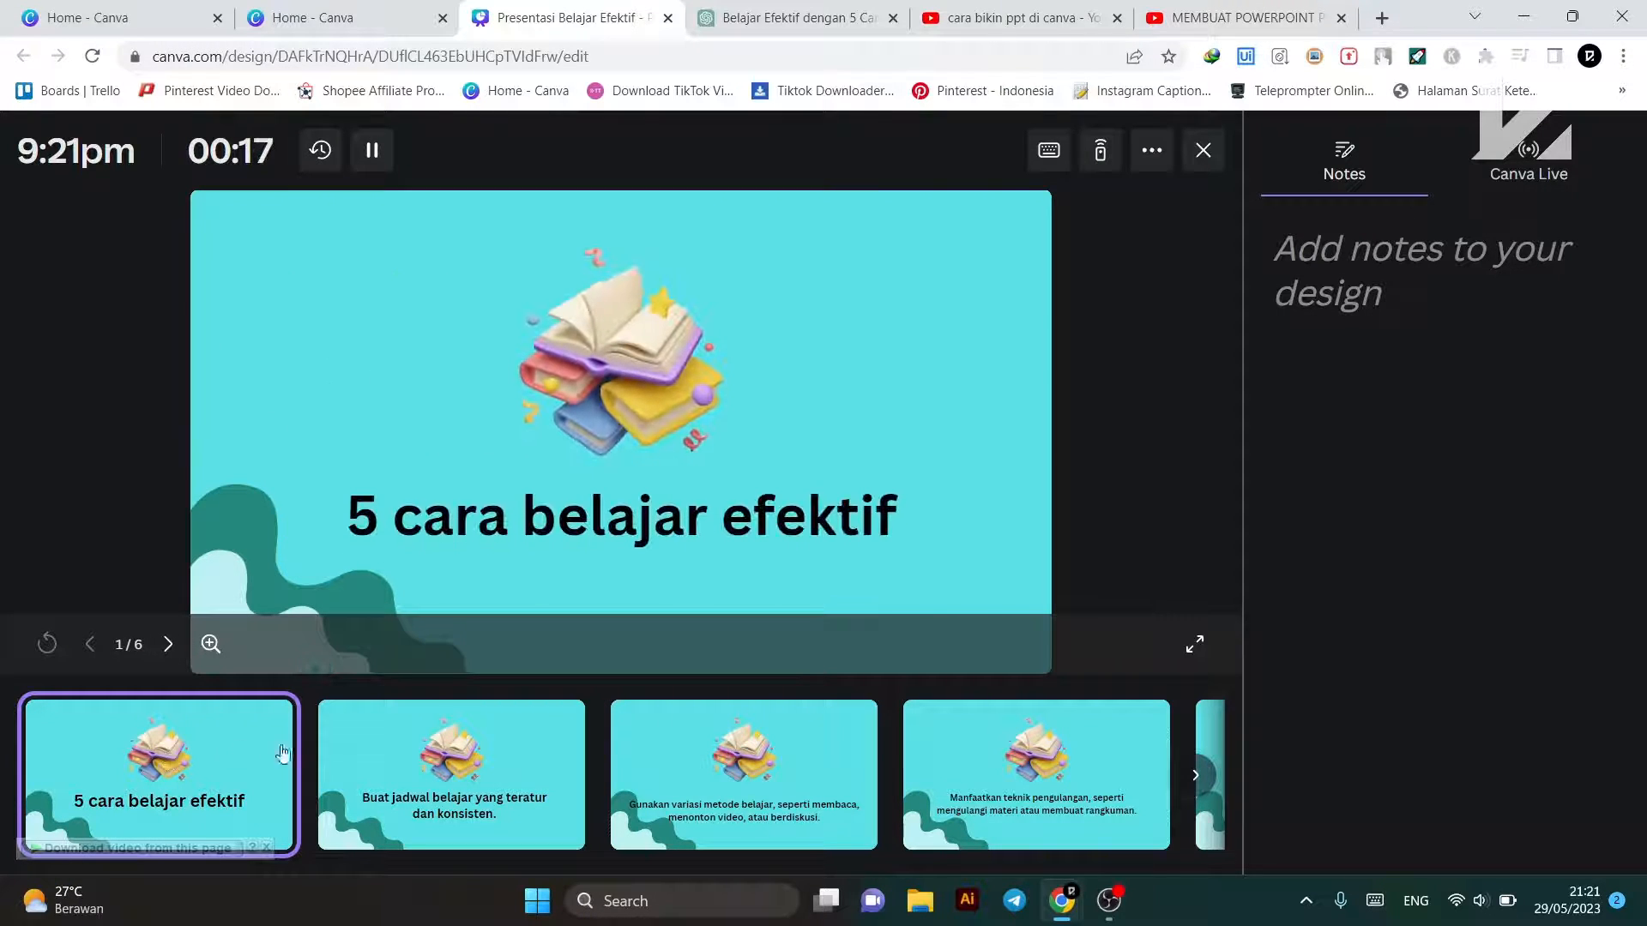
pyautogui.press('Right')
pyautogui.press('Right')
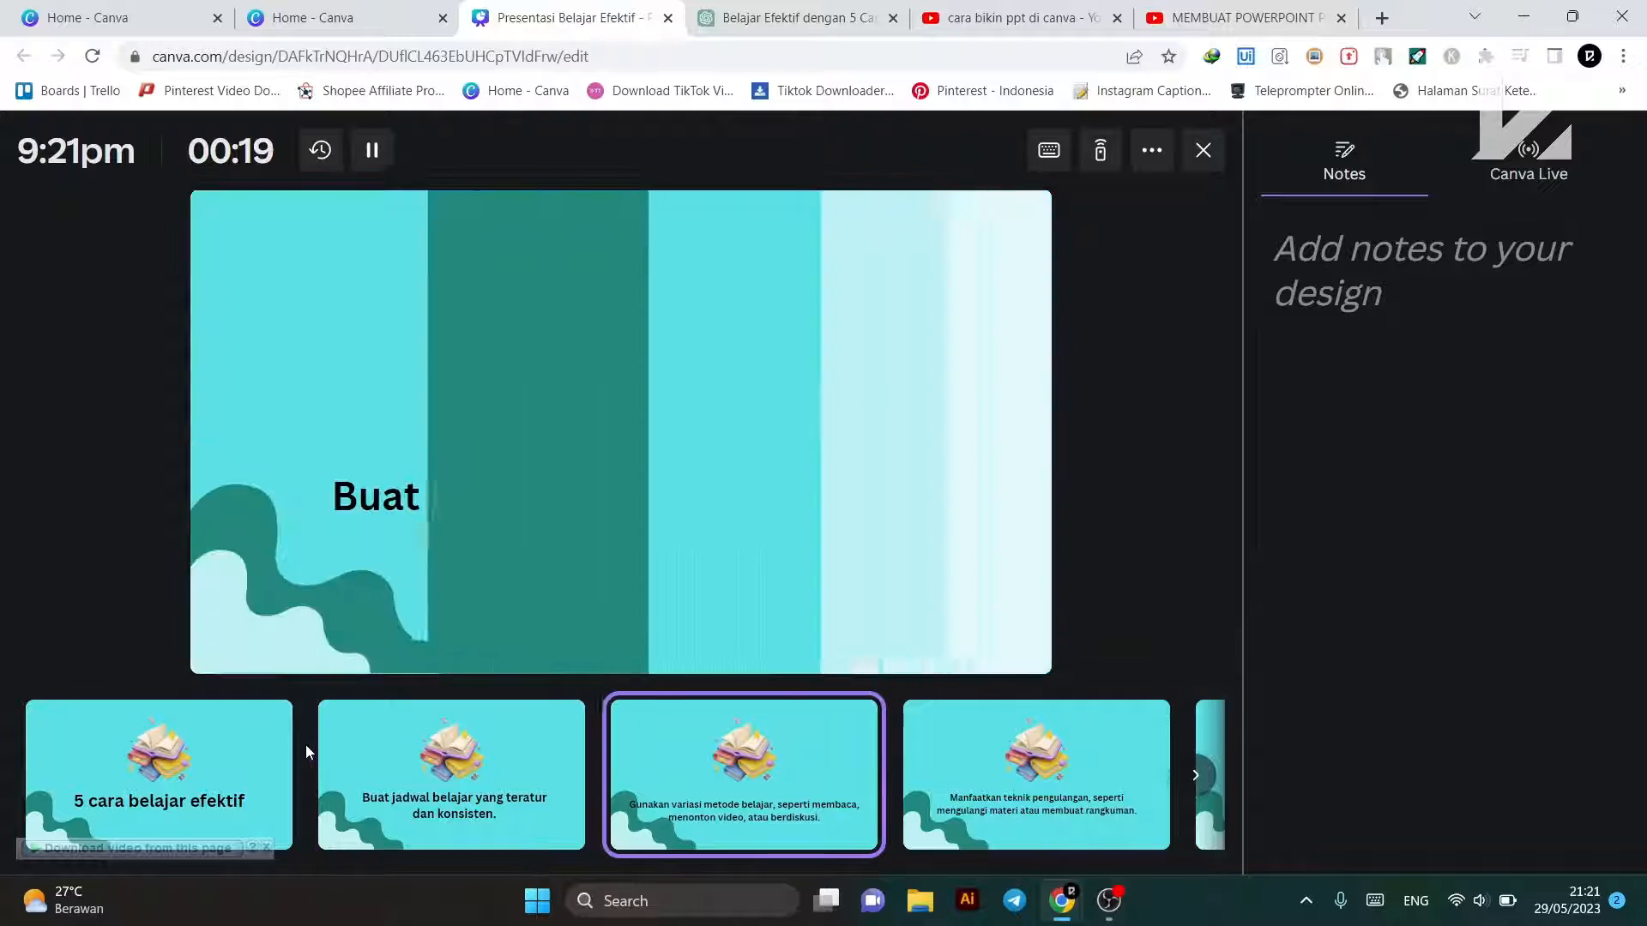
pyautogui.press('Right')
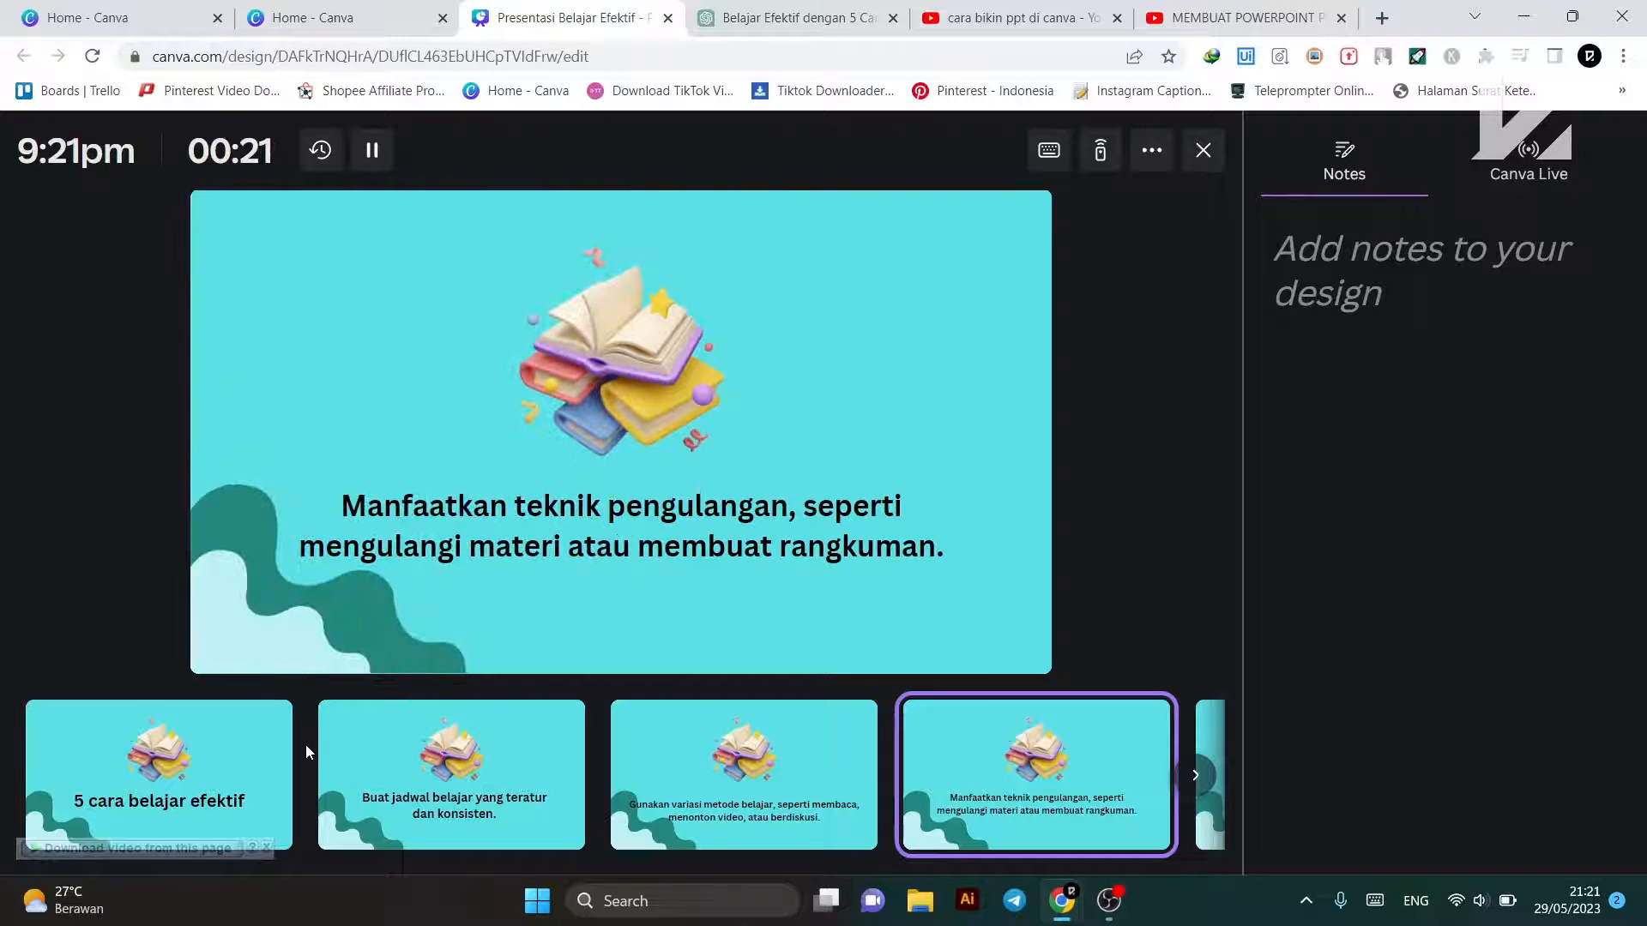
pyautogui.click(1203, 151)
# Step: Look at the Present and record mode, and close the presenting and sharing options
pyautogui.click(1479, 148)
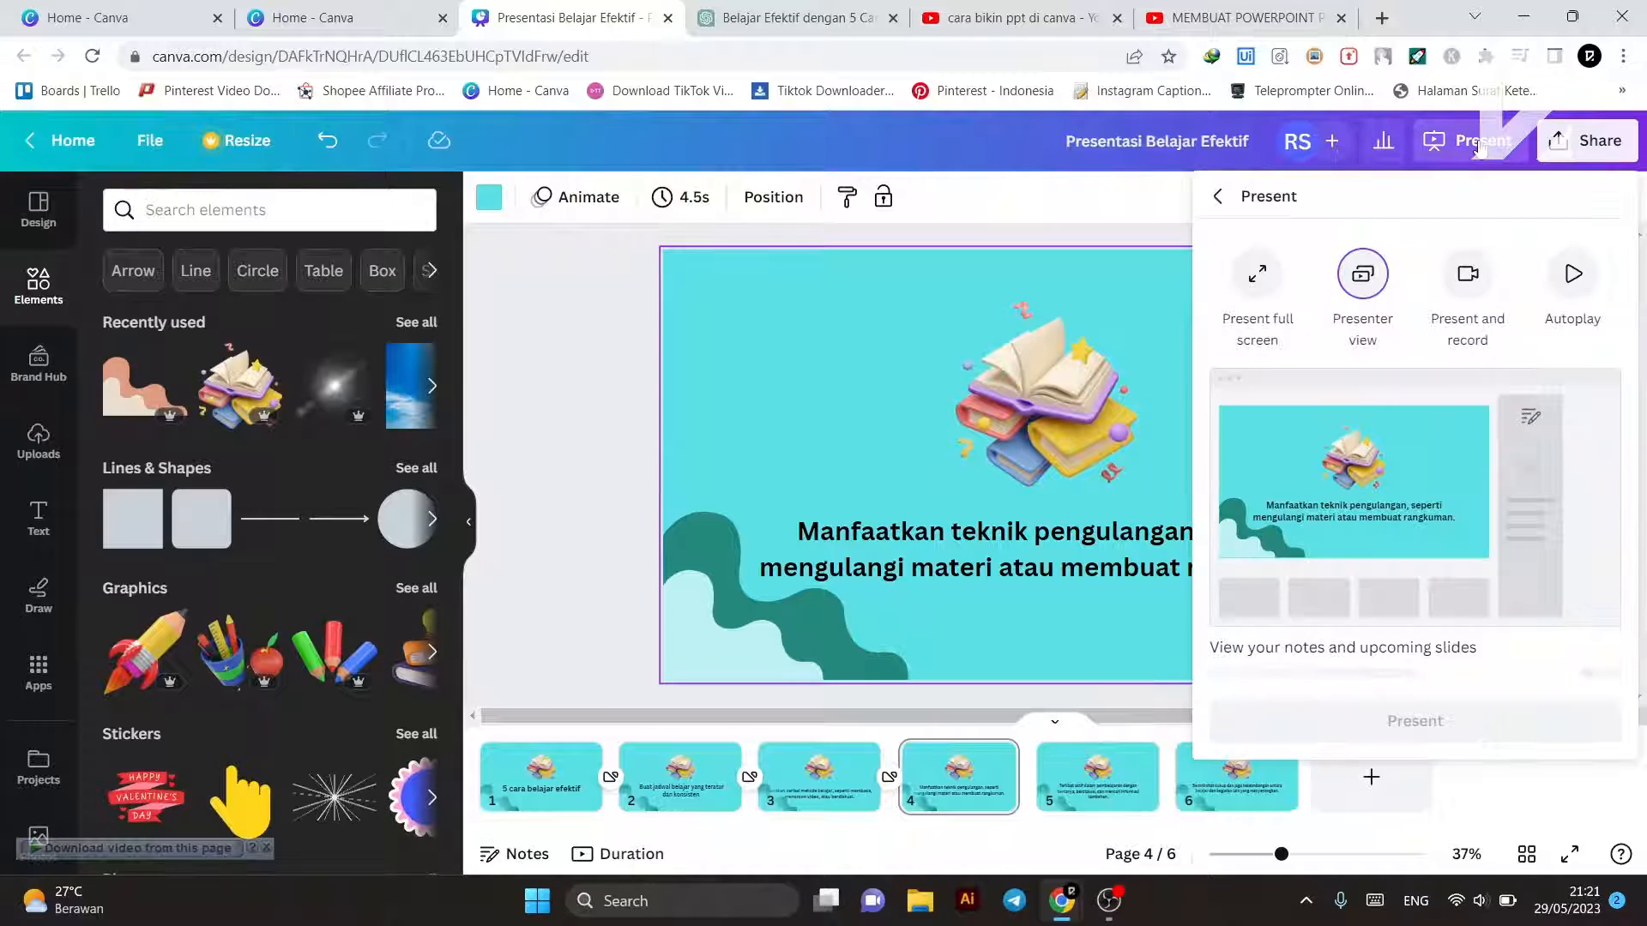
pyautogui.click(1467, 278)
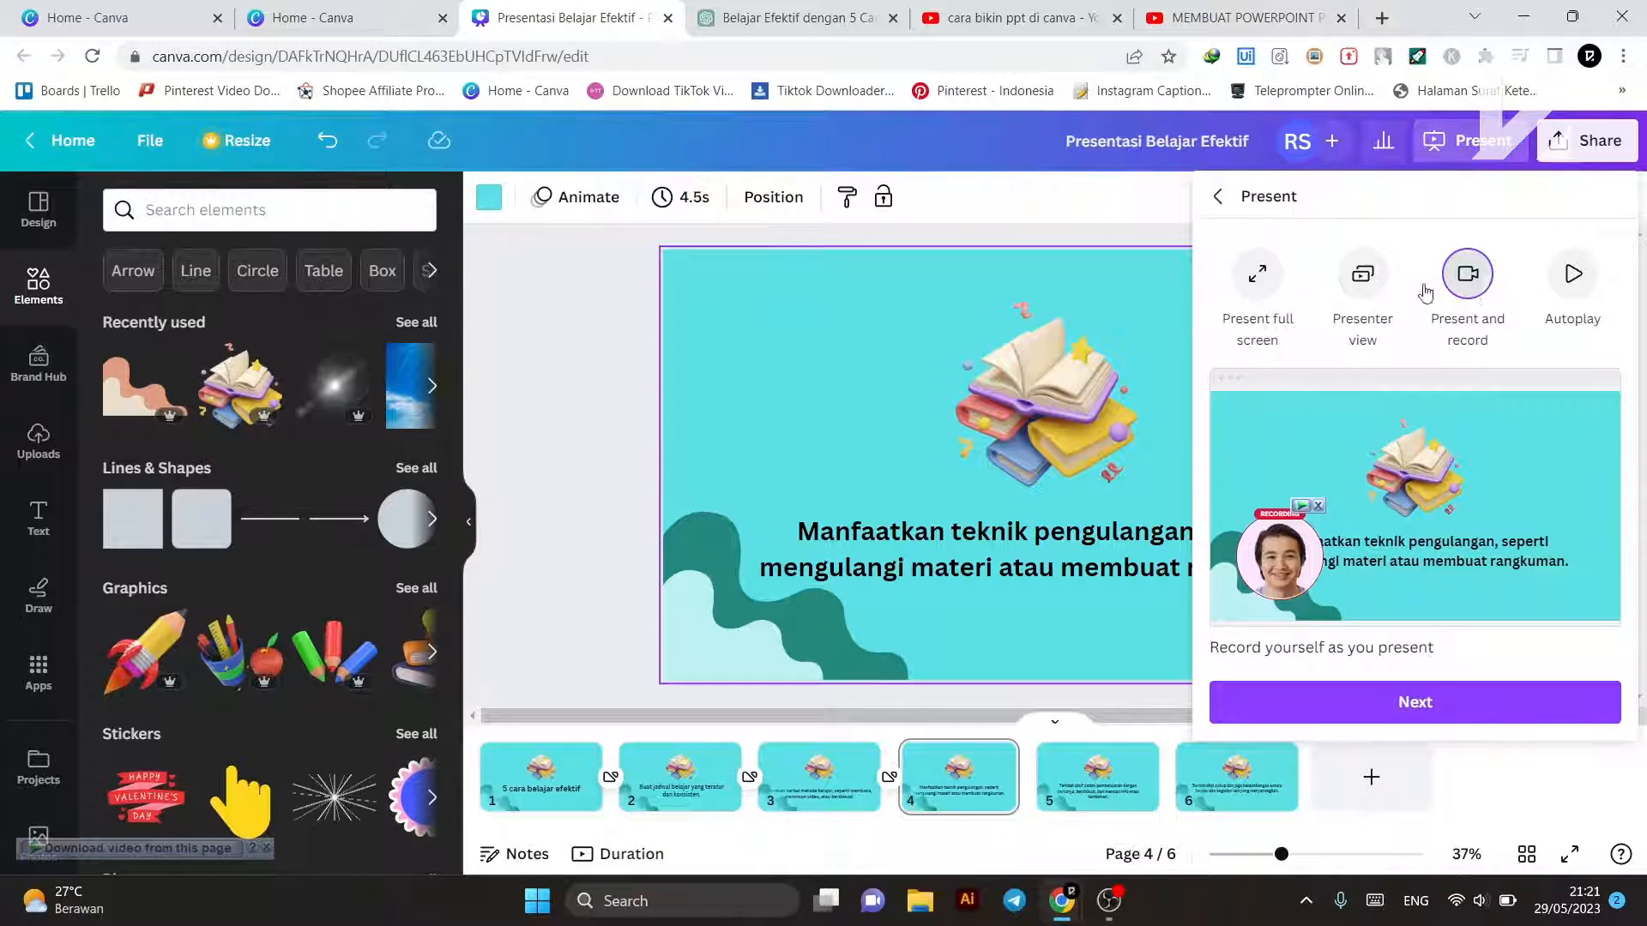
pyautogui.click(1221, 205)
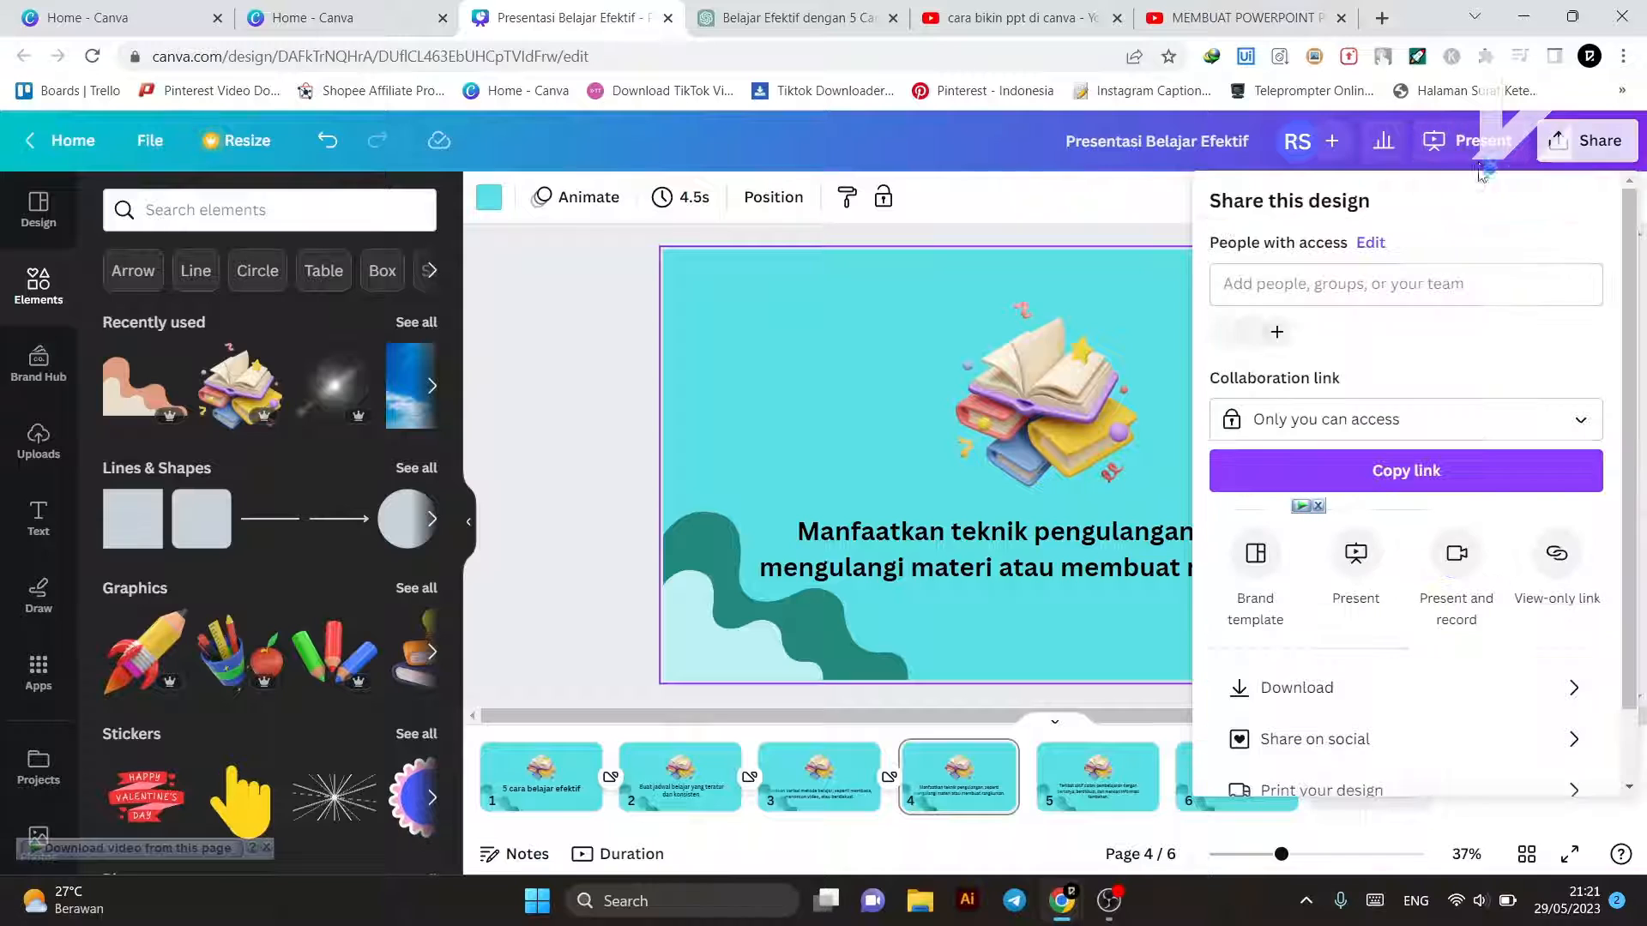
pyautogui.click(1115, 225)
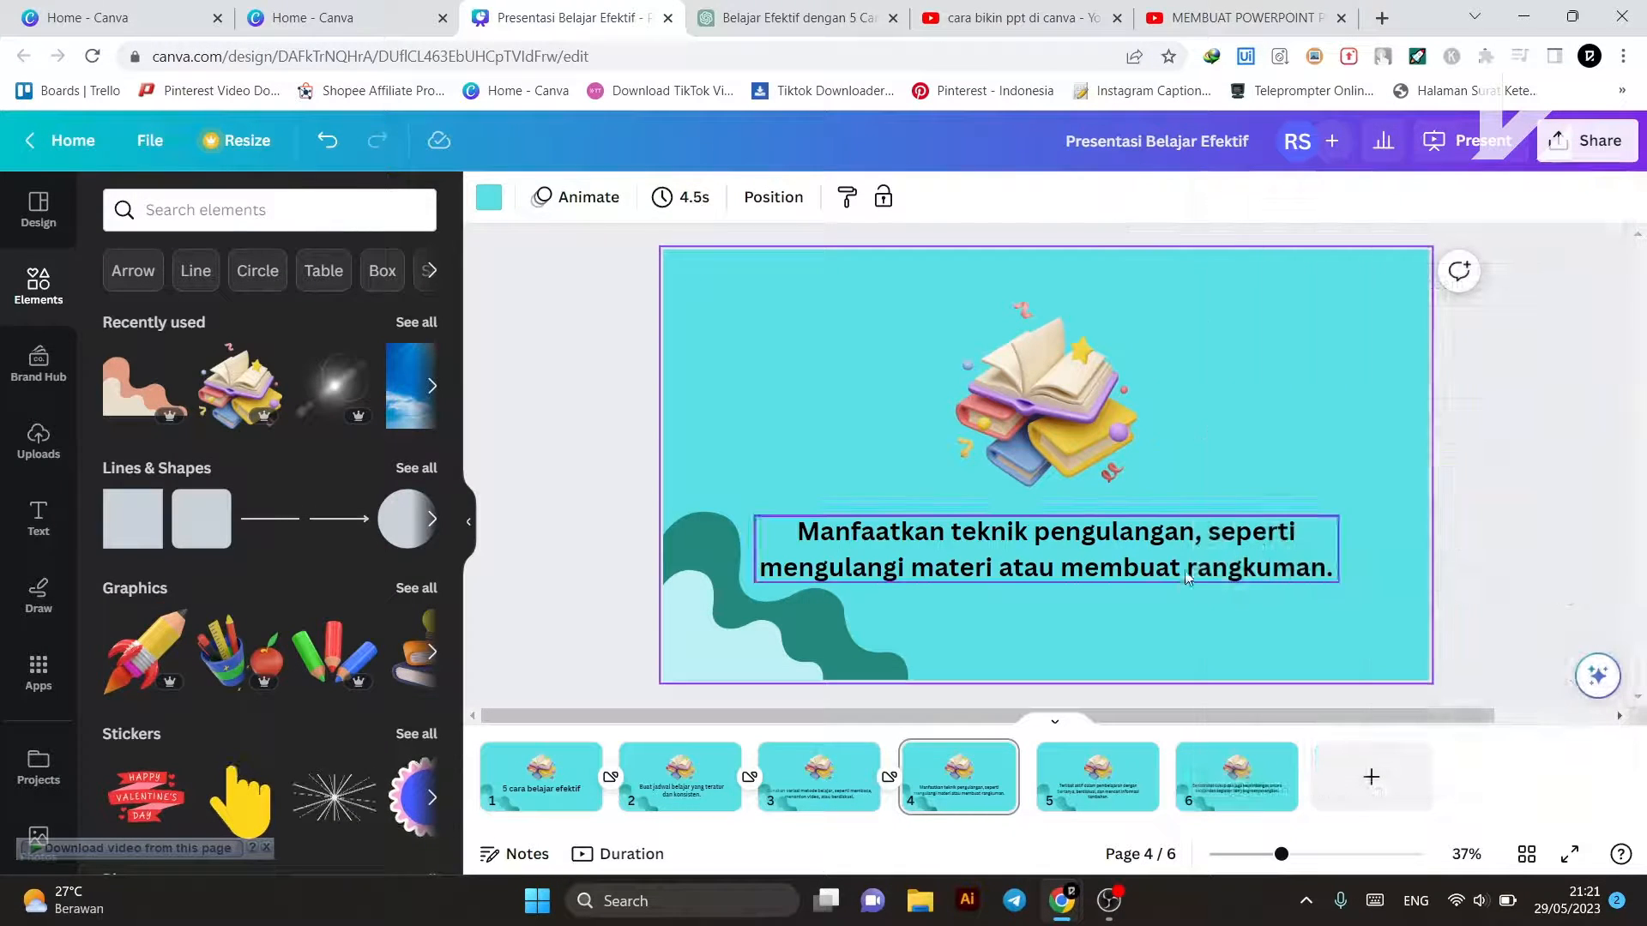
# Step: Review all the slides in order, from the title slide through page 6
pyautogui.scroll(-1, 1140, 557)
pyautogui.scroll(1, 1127, 532)
pyautogui.scroll(2, 1117, 529)
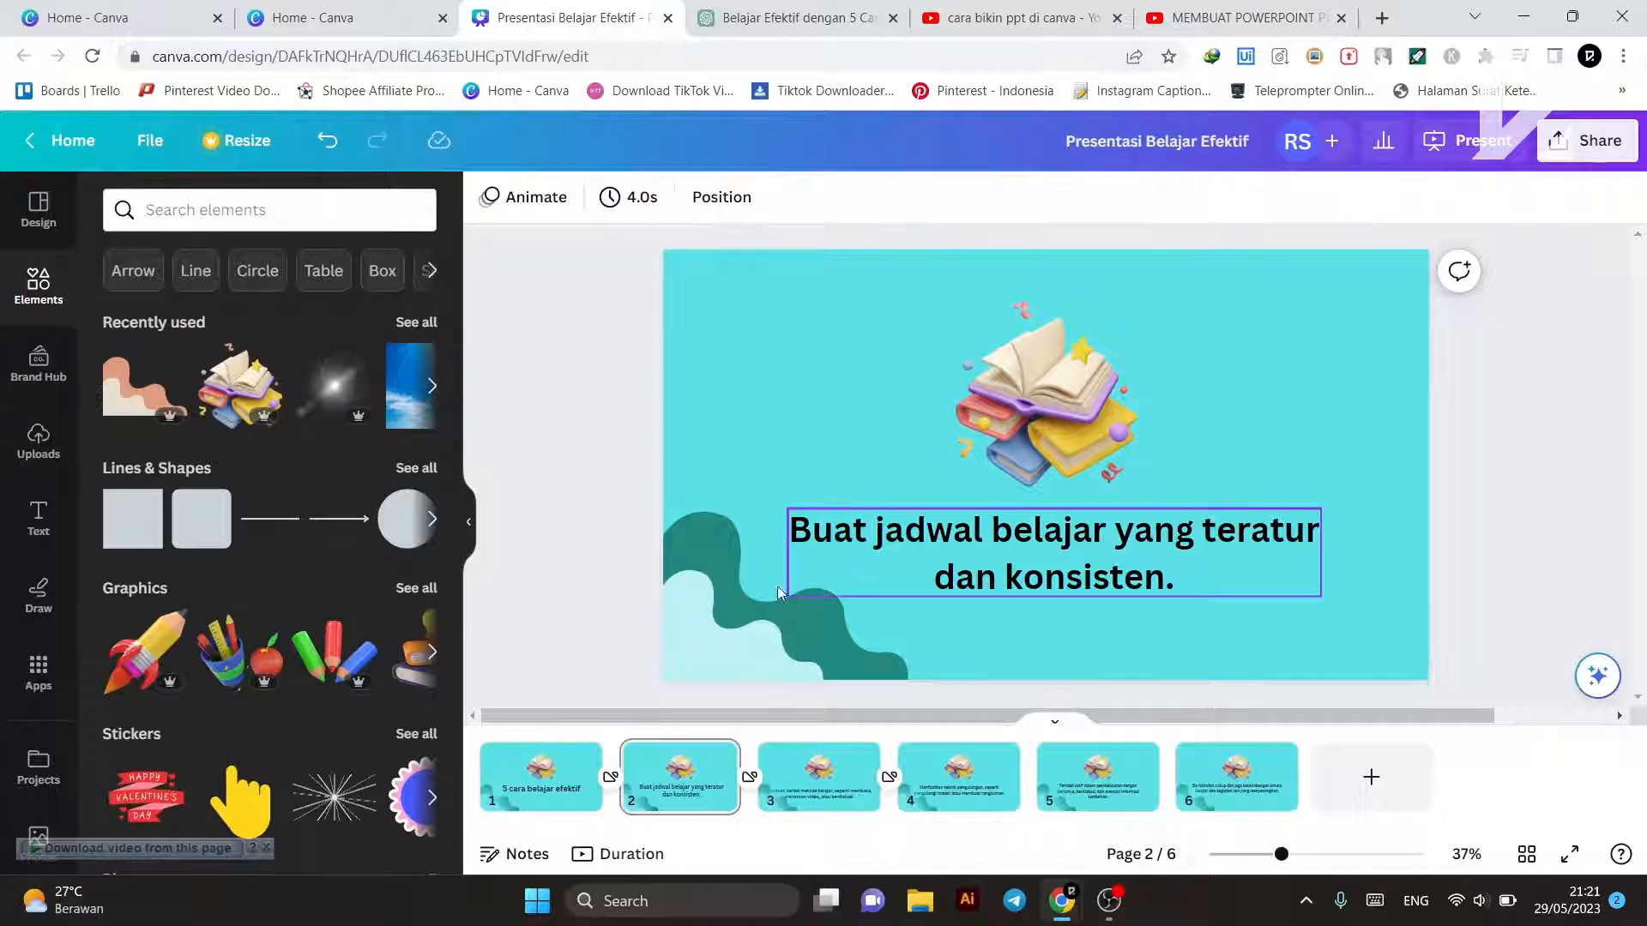
pyautogui.click(549, 802)
pyautogui.click(680, 798)
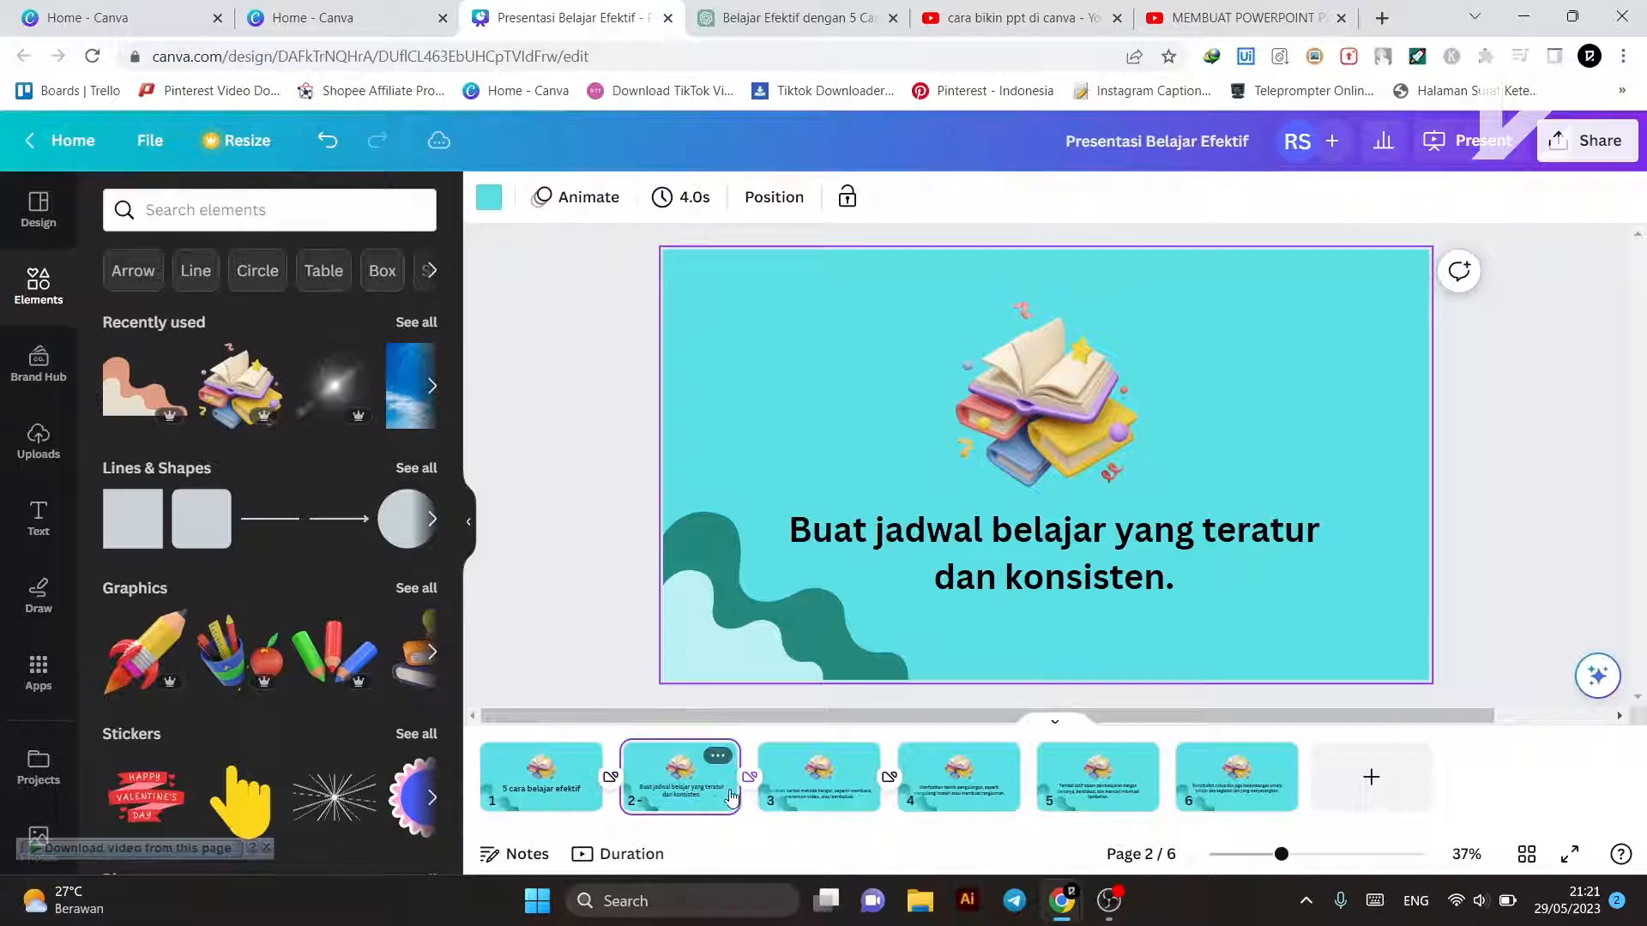
pyautogui.click(816, 804)
pyautogui.click(971, 802)
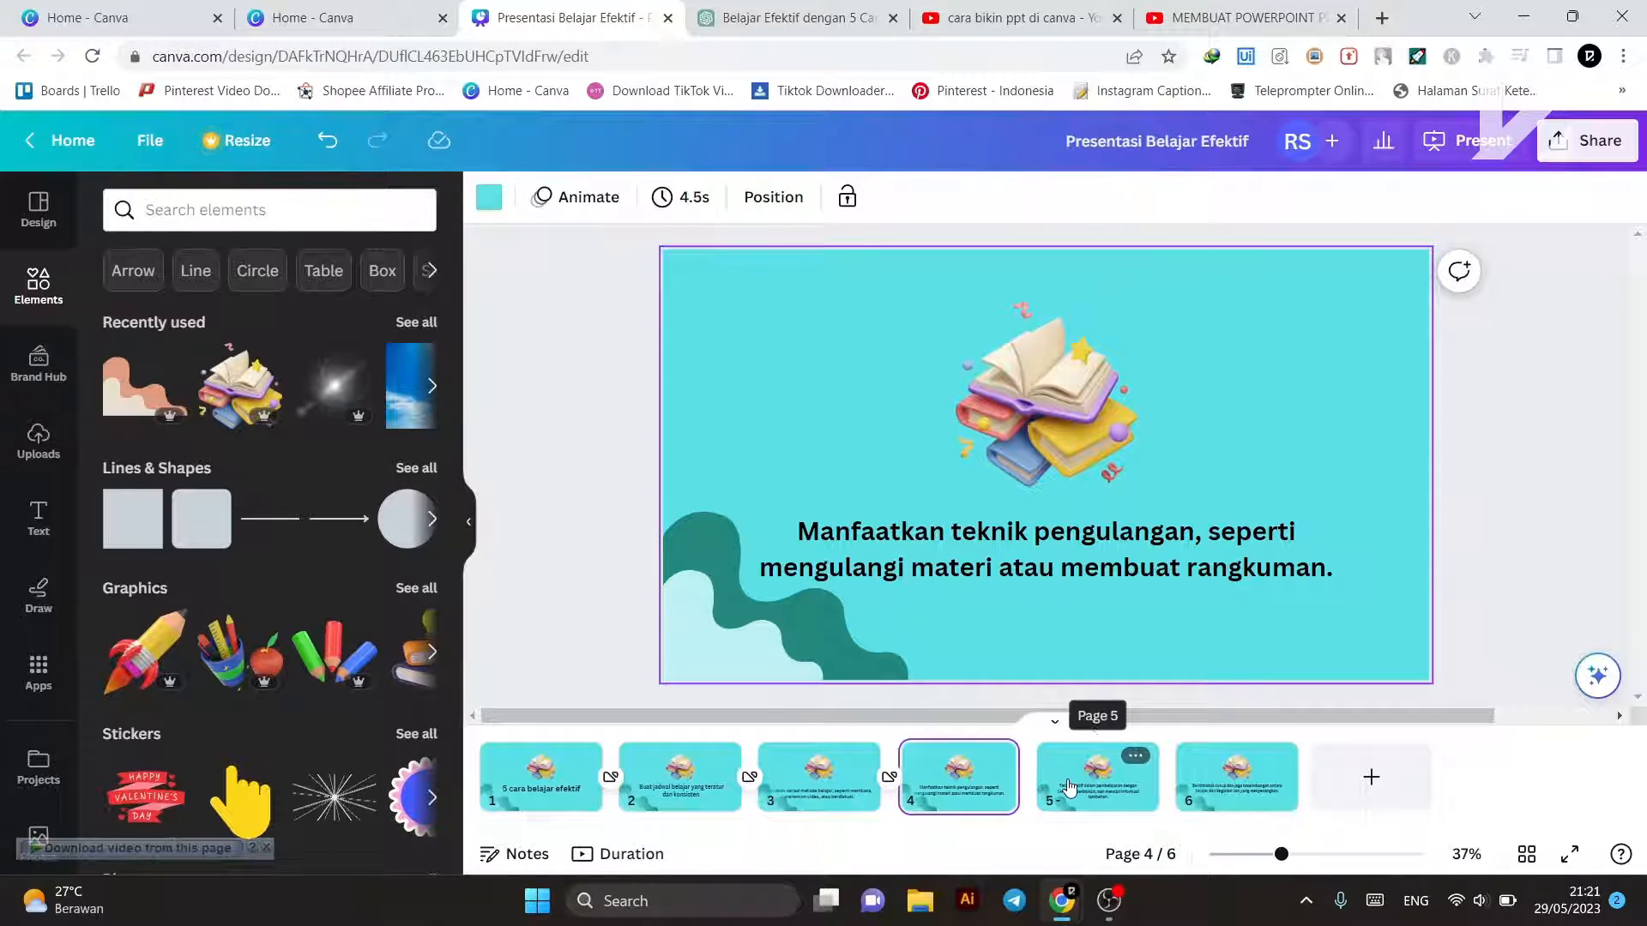
pyautogui.click(1068, 787)
pyautogui.click(1235, 781)
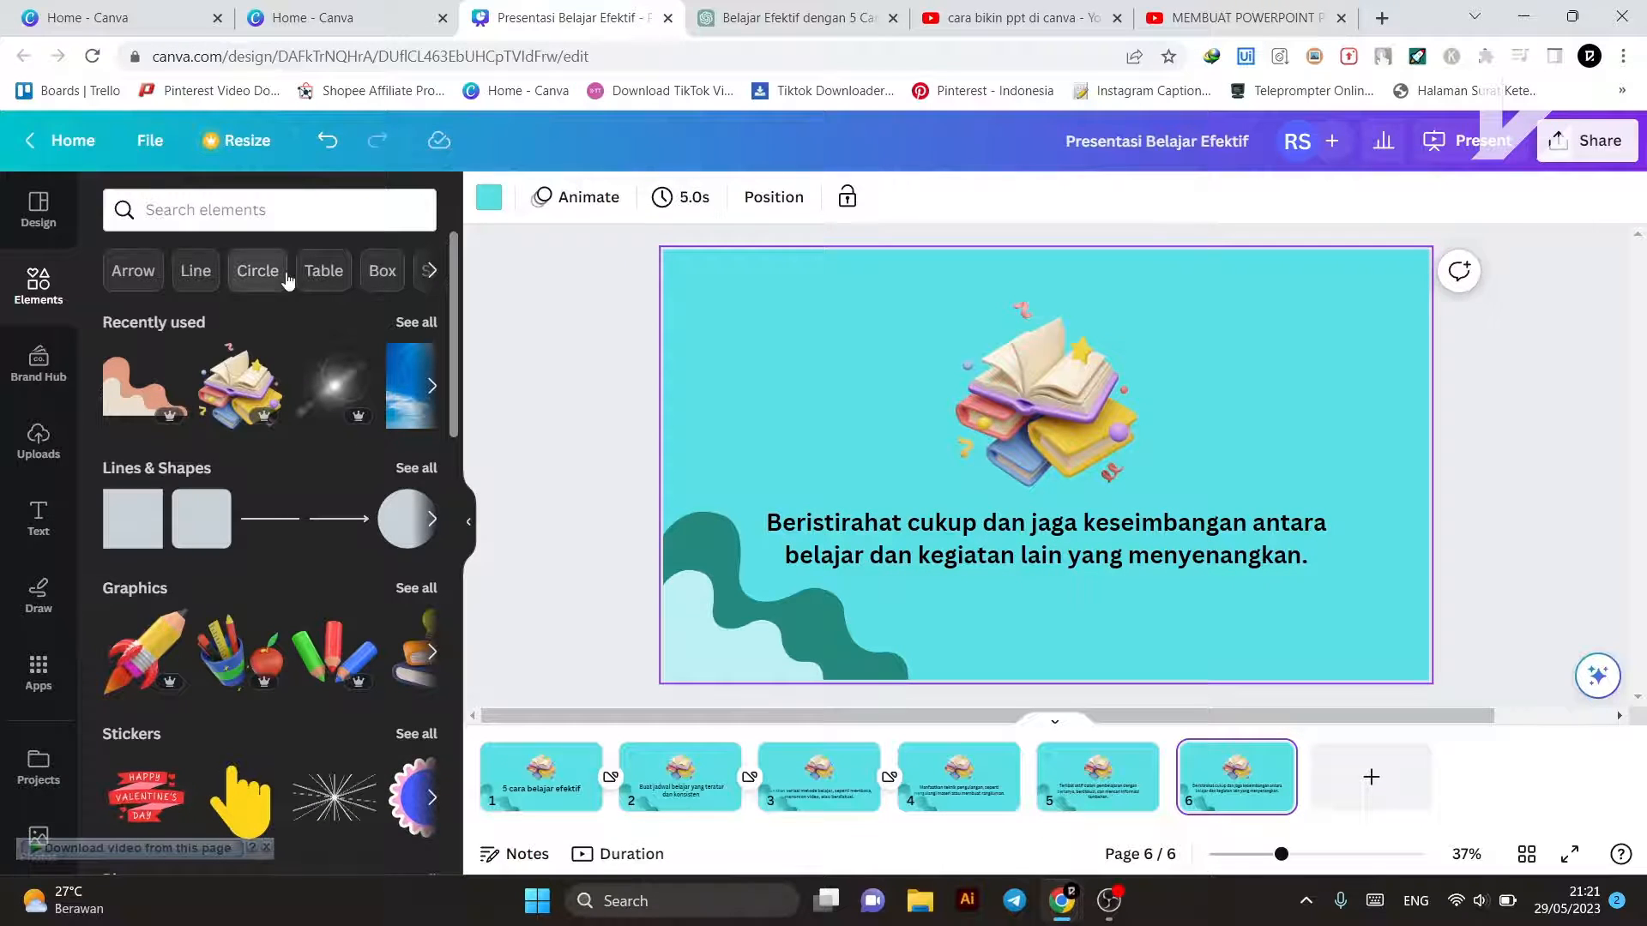
# Step: Browse the ready-made presentation templates offered for the design
pyautogui.click(37, 206)
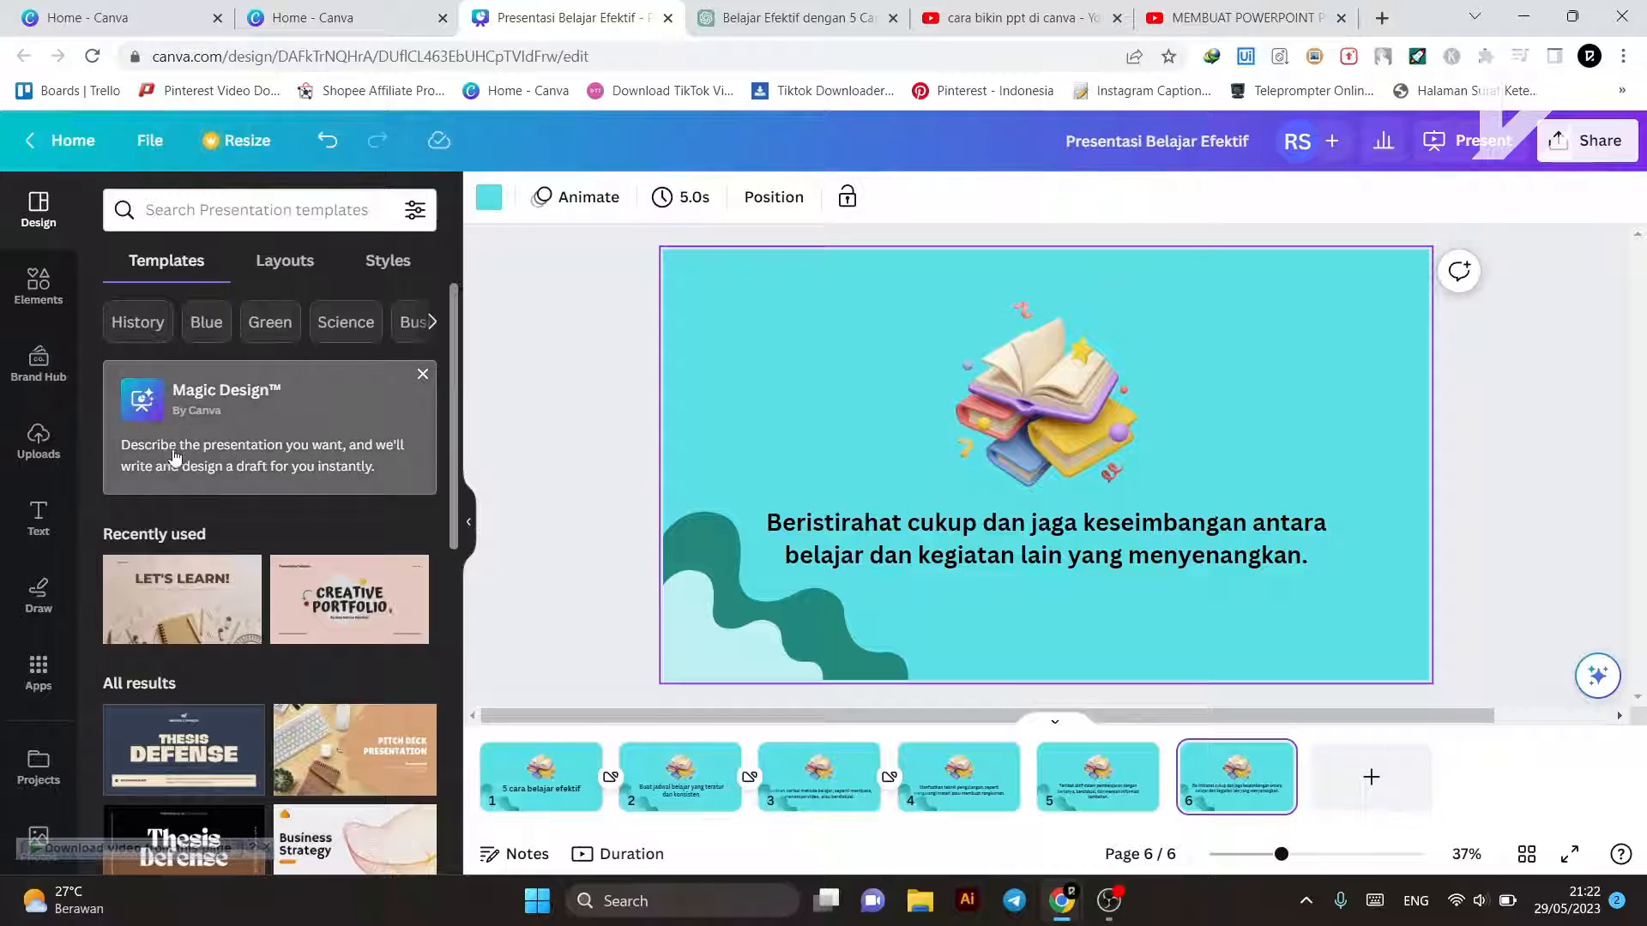
pyautogui.scroll(-3, 187, 534)
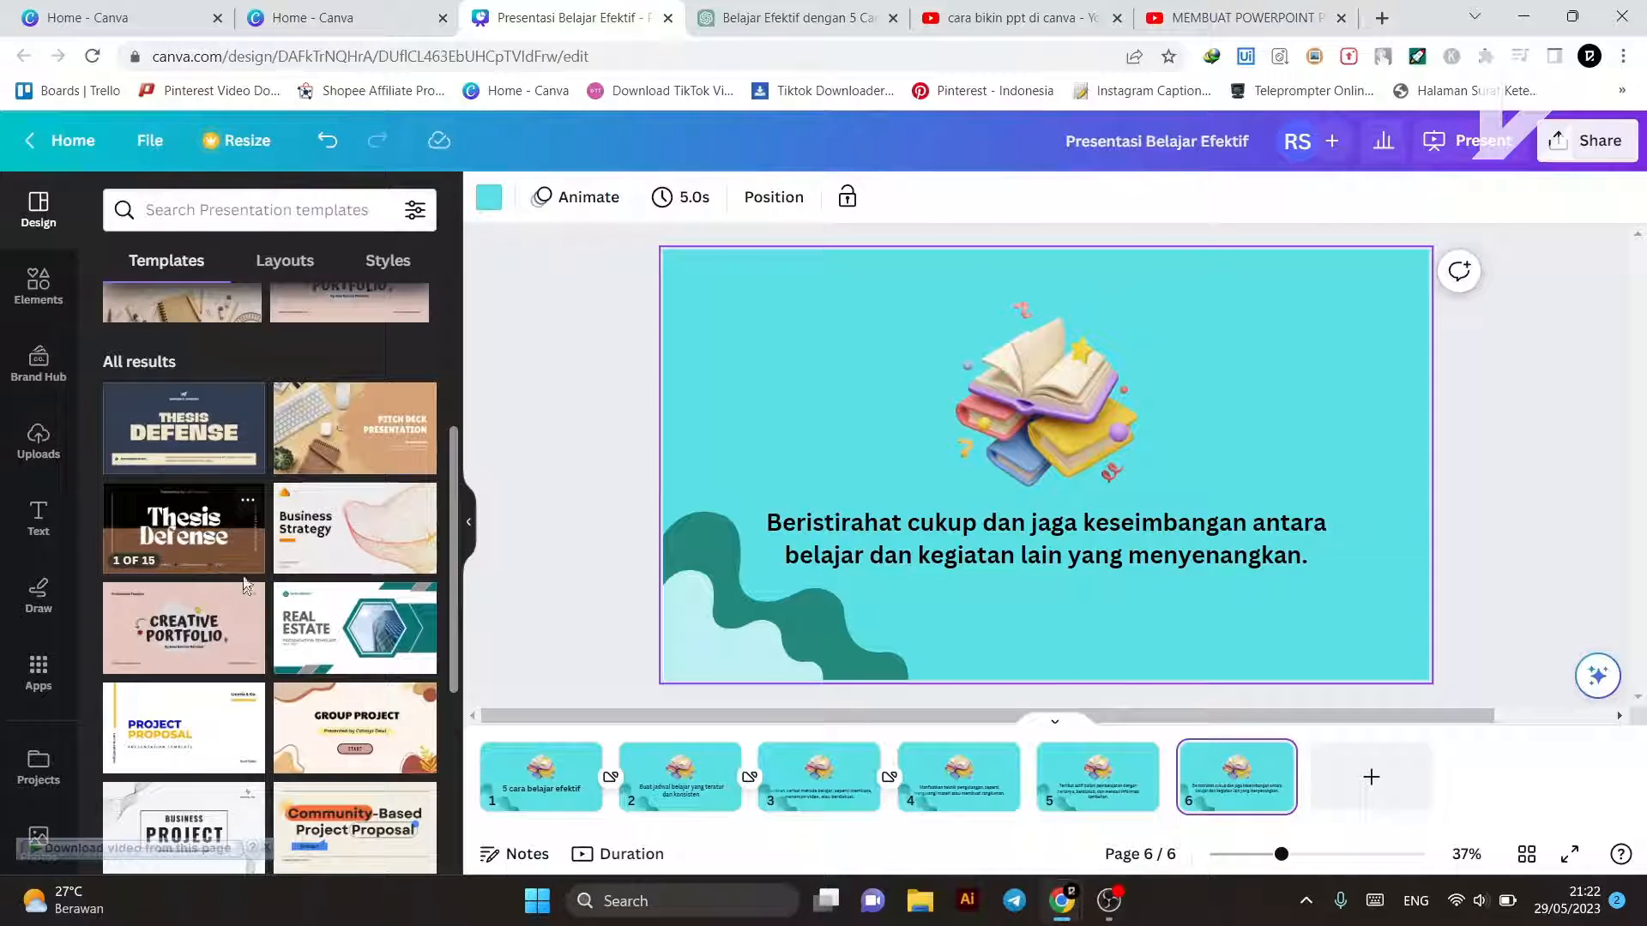
pyautogui.scroll(-7, 245, 584)
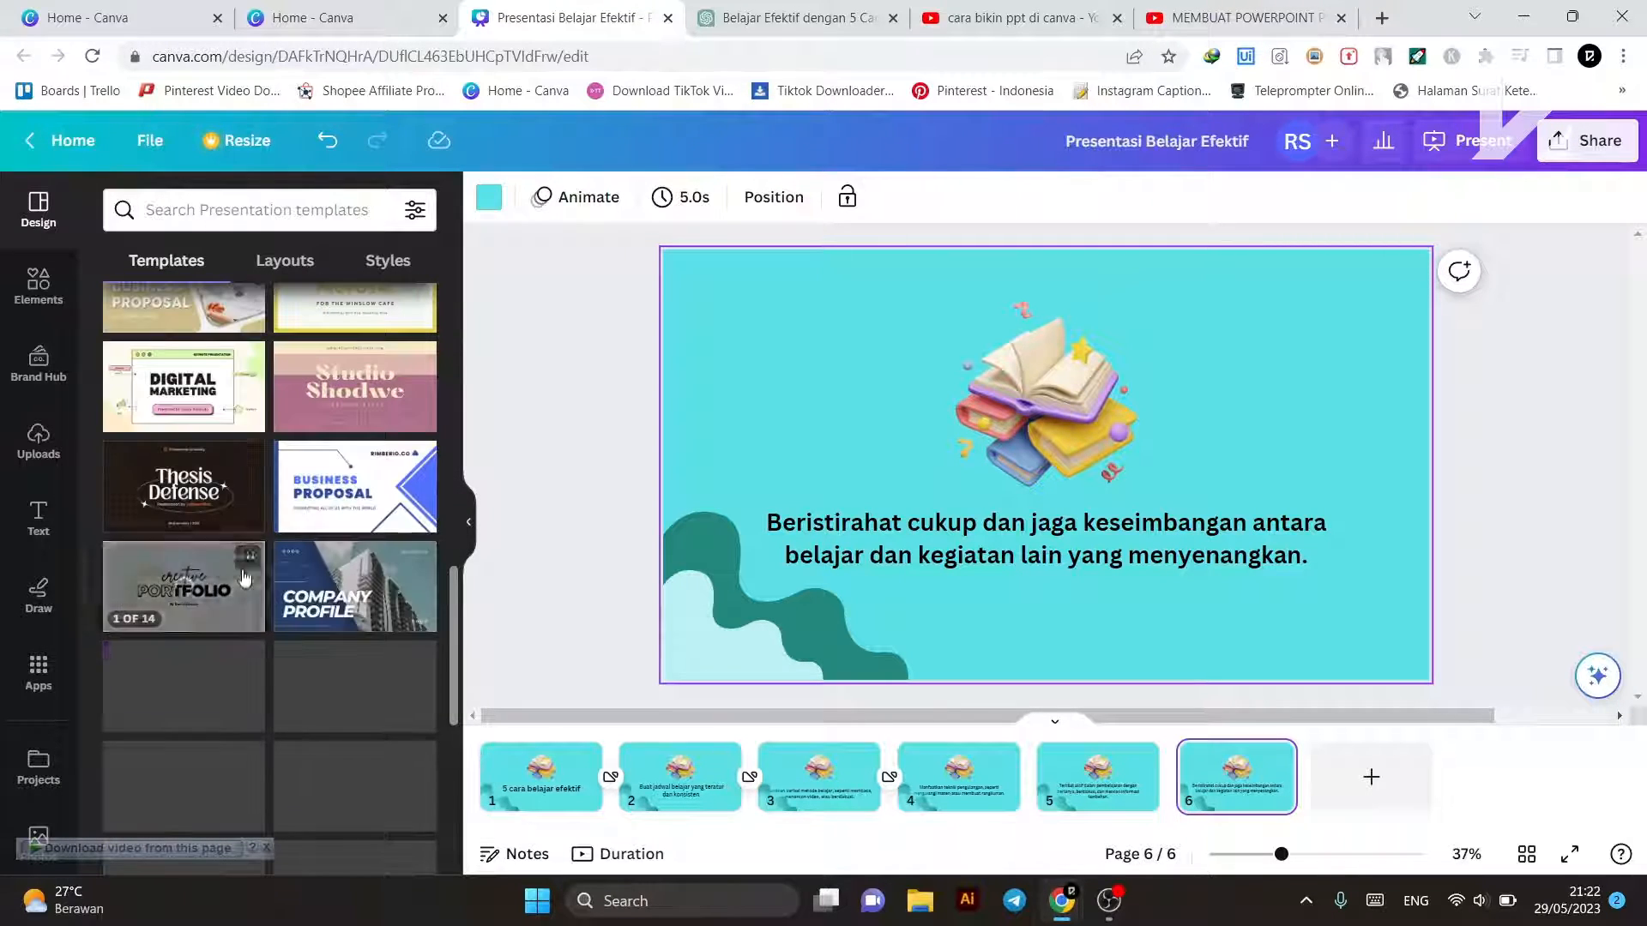
# Step: Search the presentation templates for "digital marketing" and browse the matching designs
pyautogui.click(170, 210)
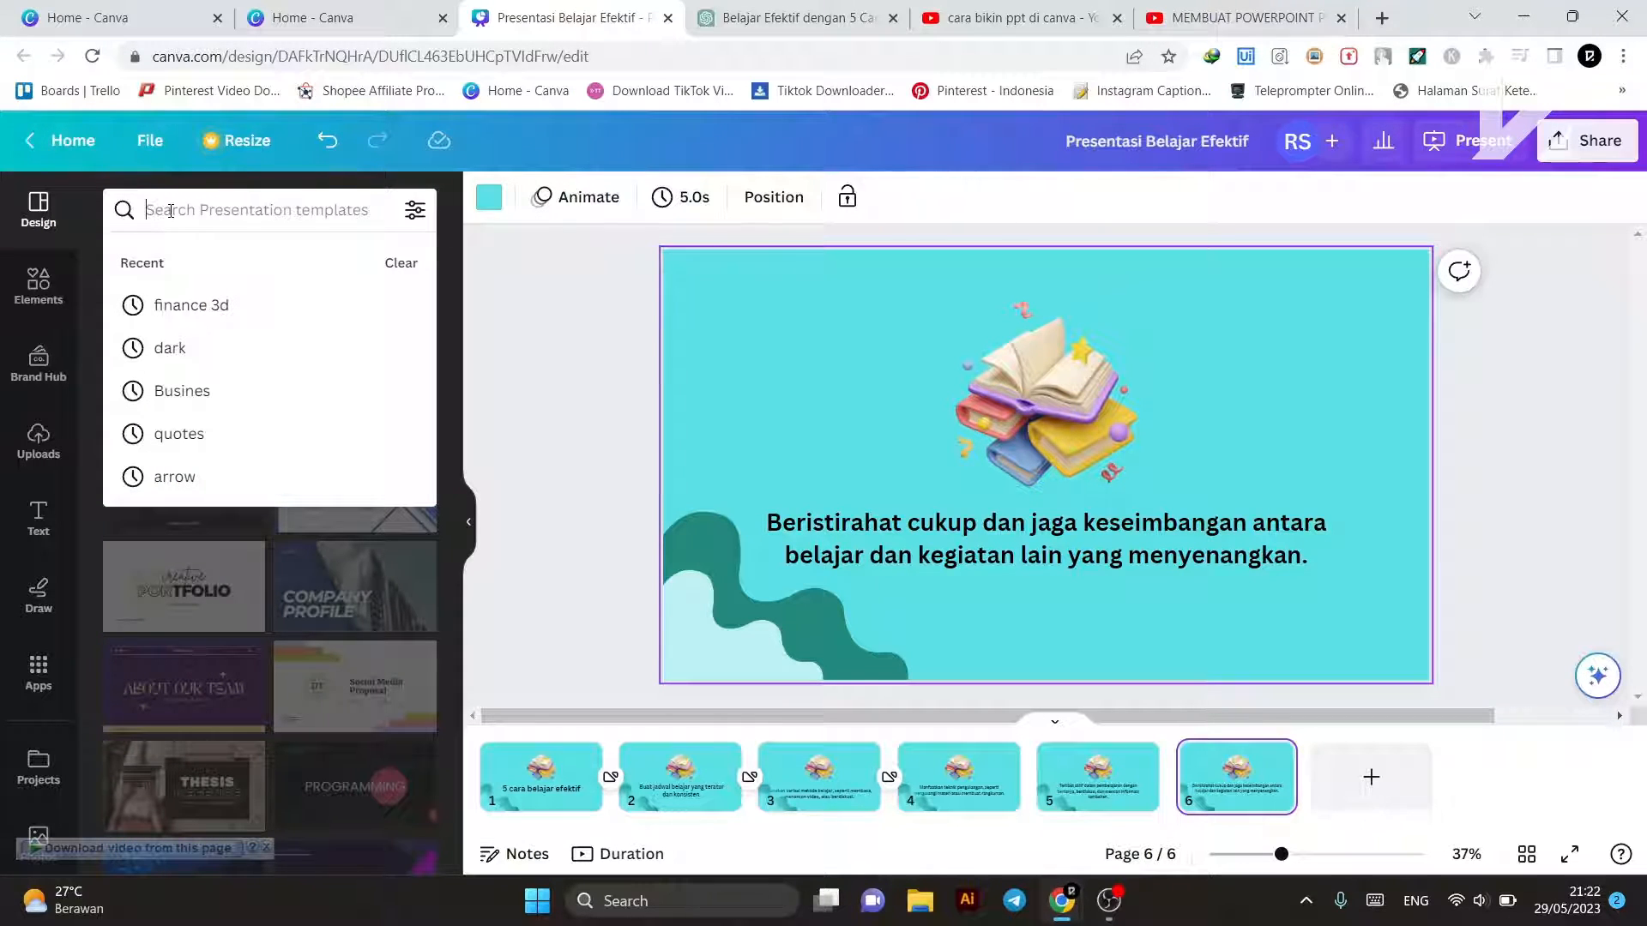
pyautogui.write('digital ma')
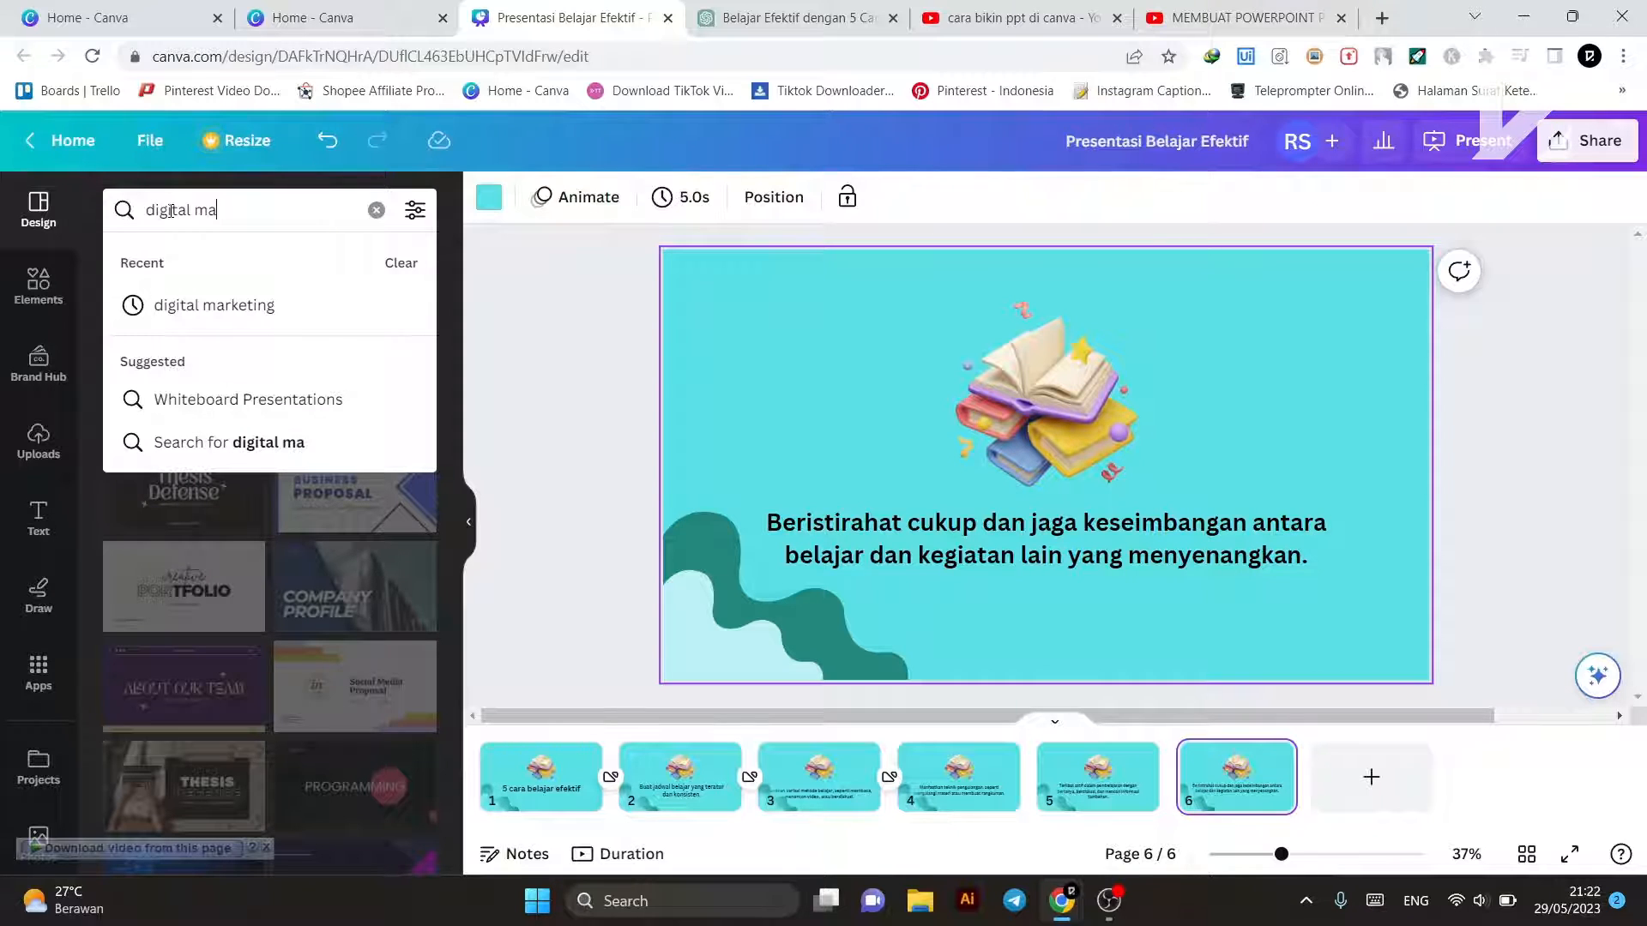
pyautogui.write('rketing')
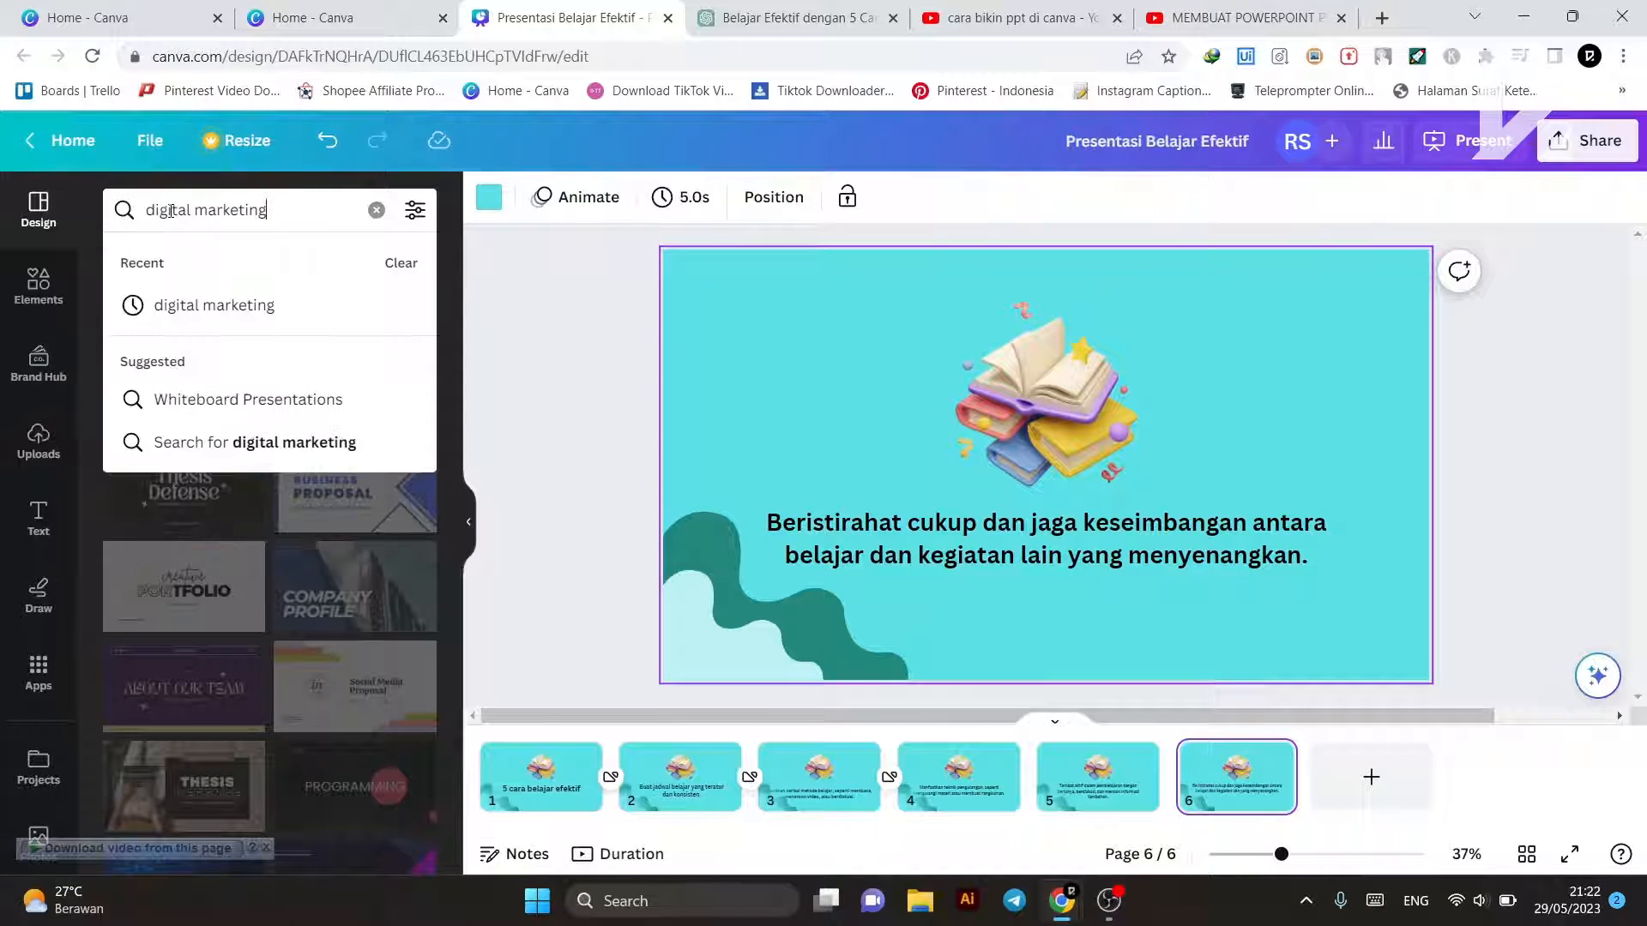
pyautogui.press('Return')
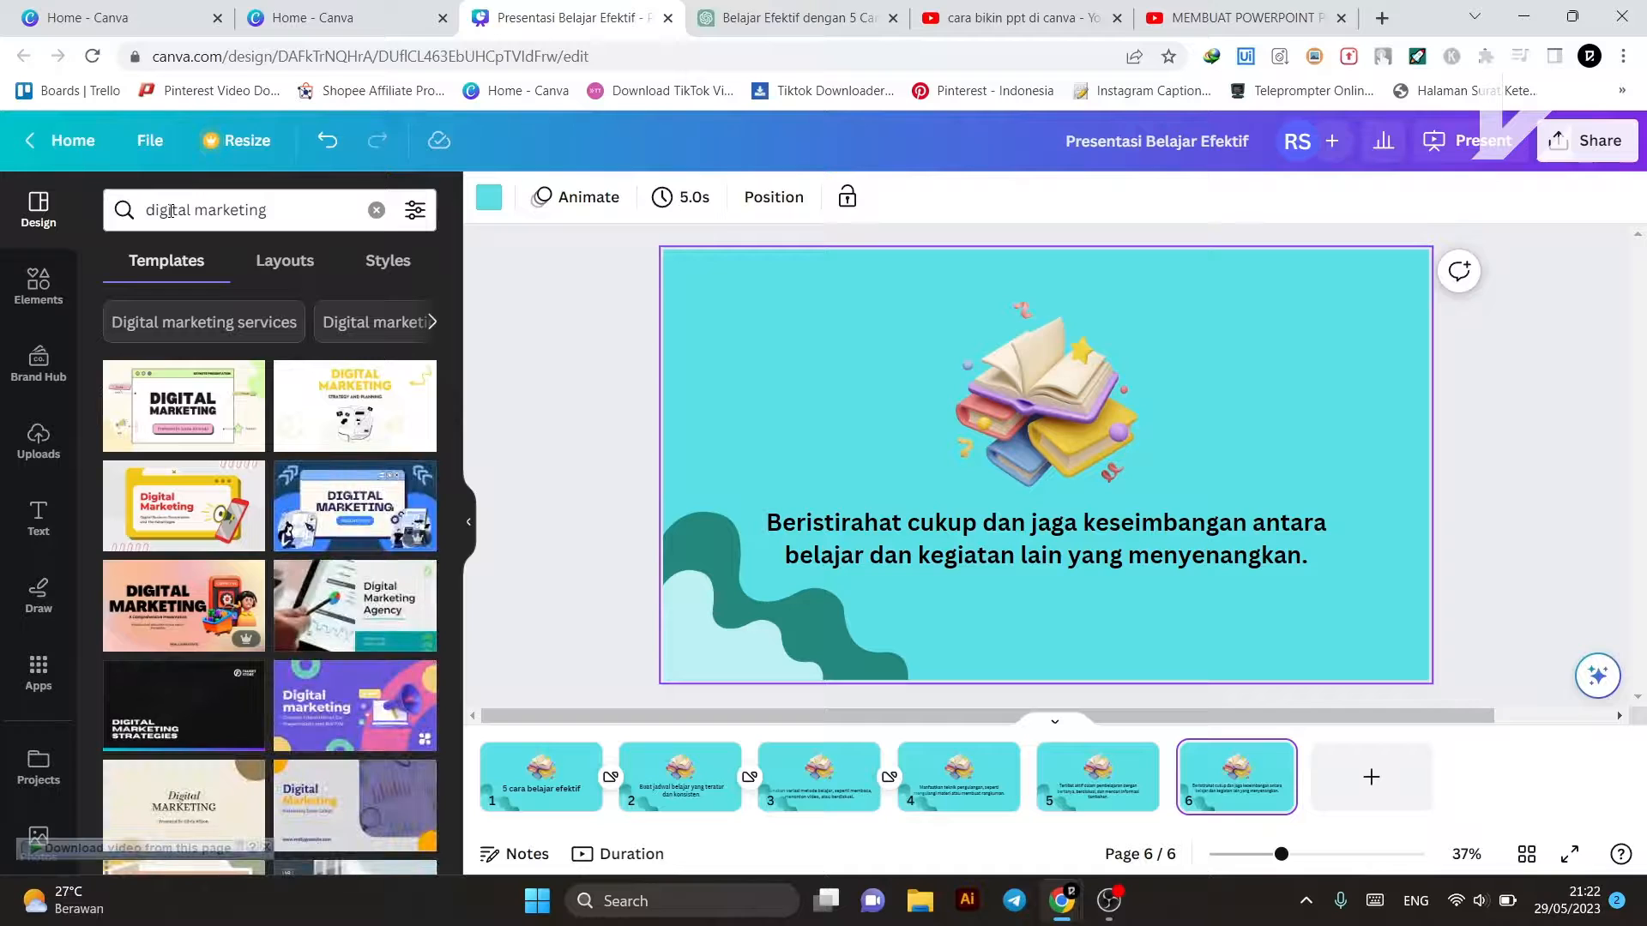
pyautogui.scroll(-3, 316, 515)
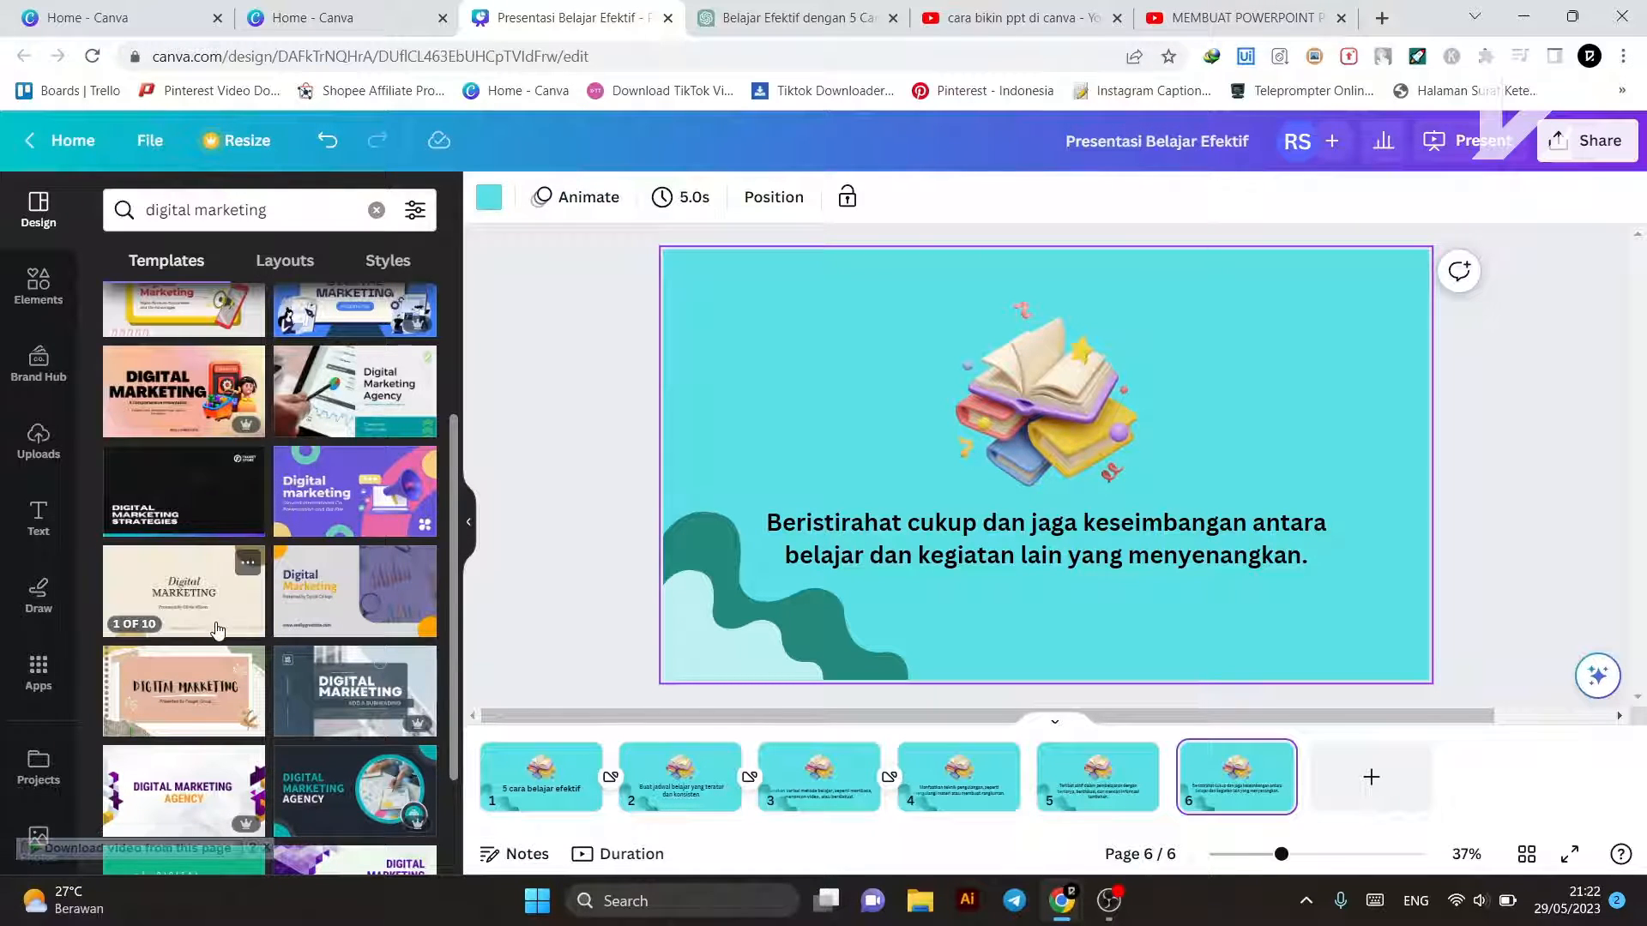
pyautogui.scroll(-2, 258, 618)
pyautogui.scroll(-4, 315, 630)
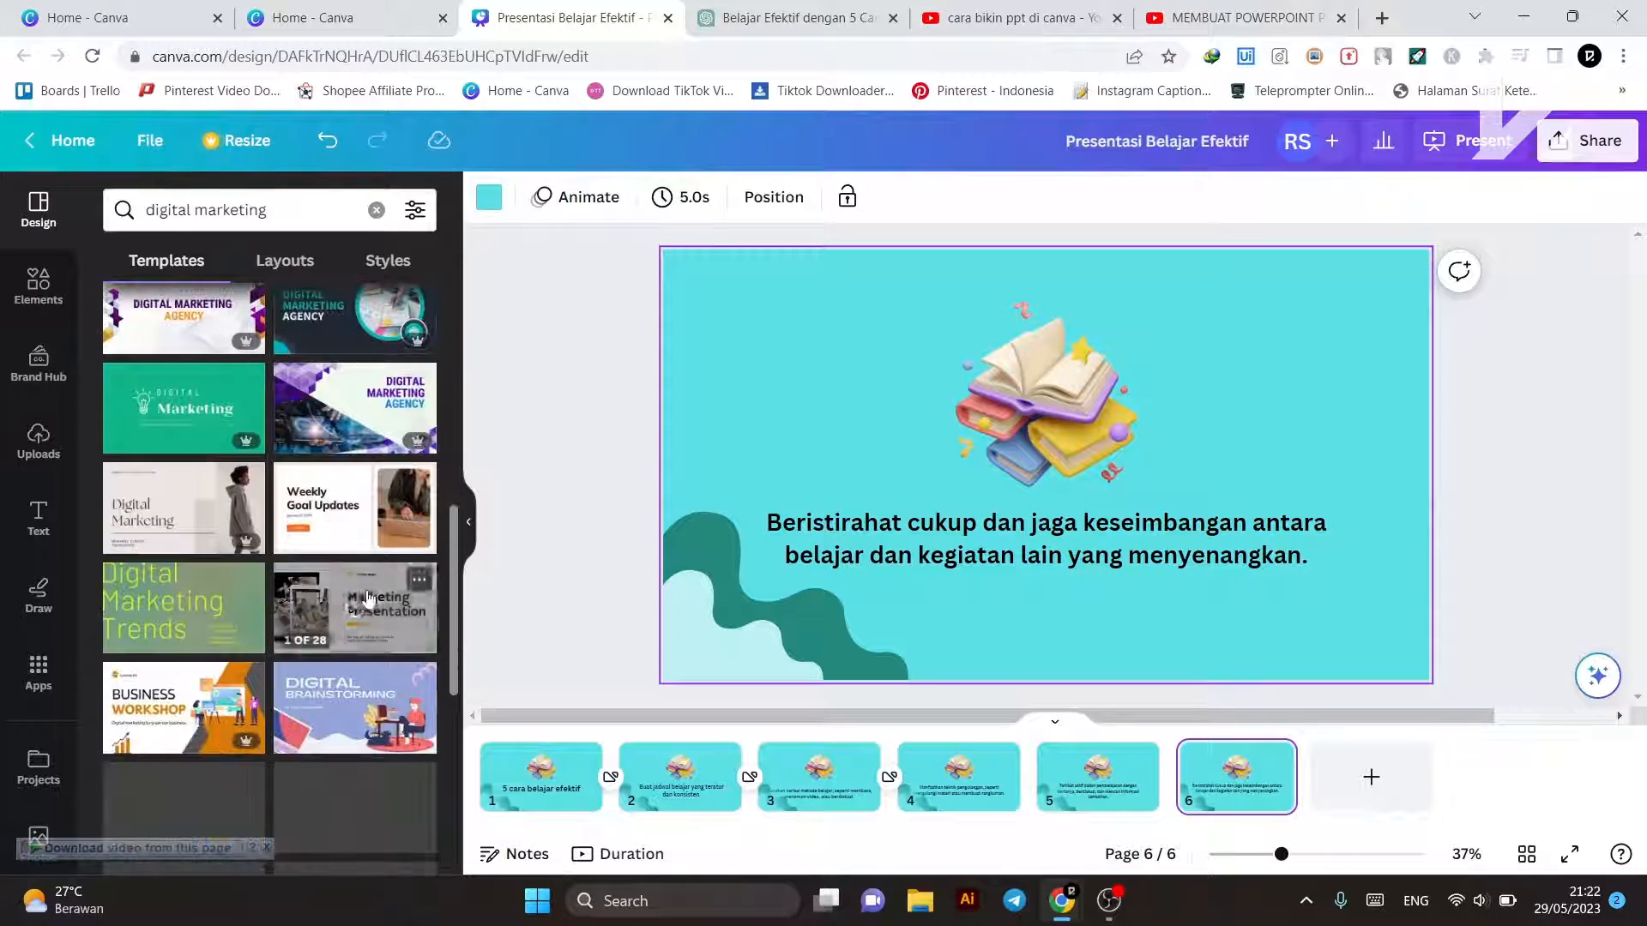
pyautogui.scroll(-4, 275, 641)
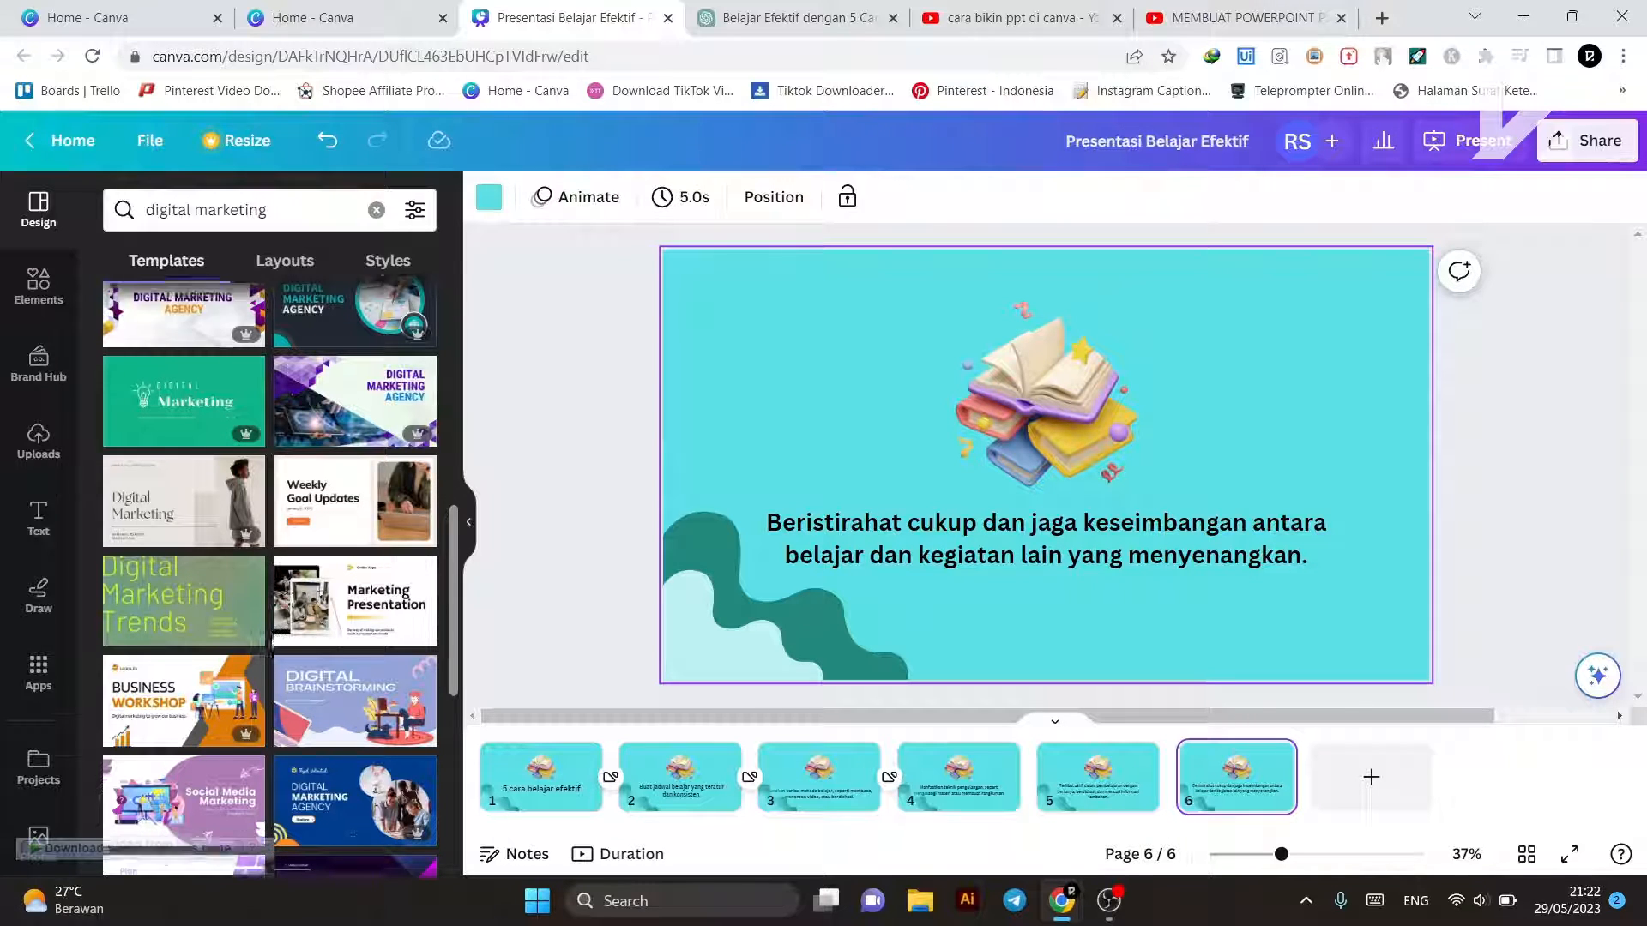
pyautogui.scroll(-1, 297, 645)
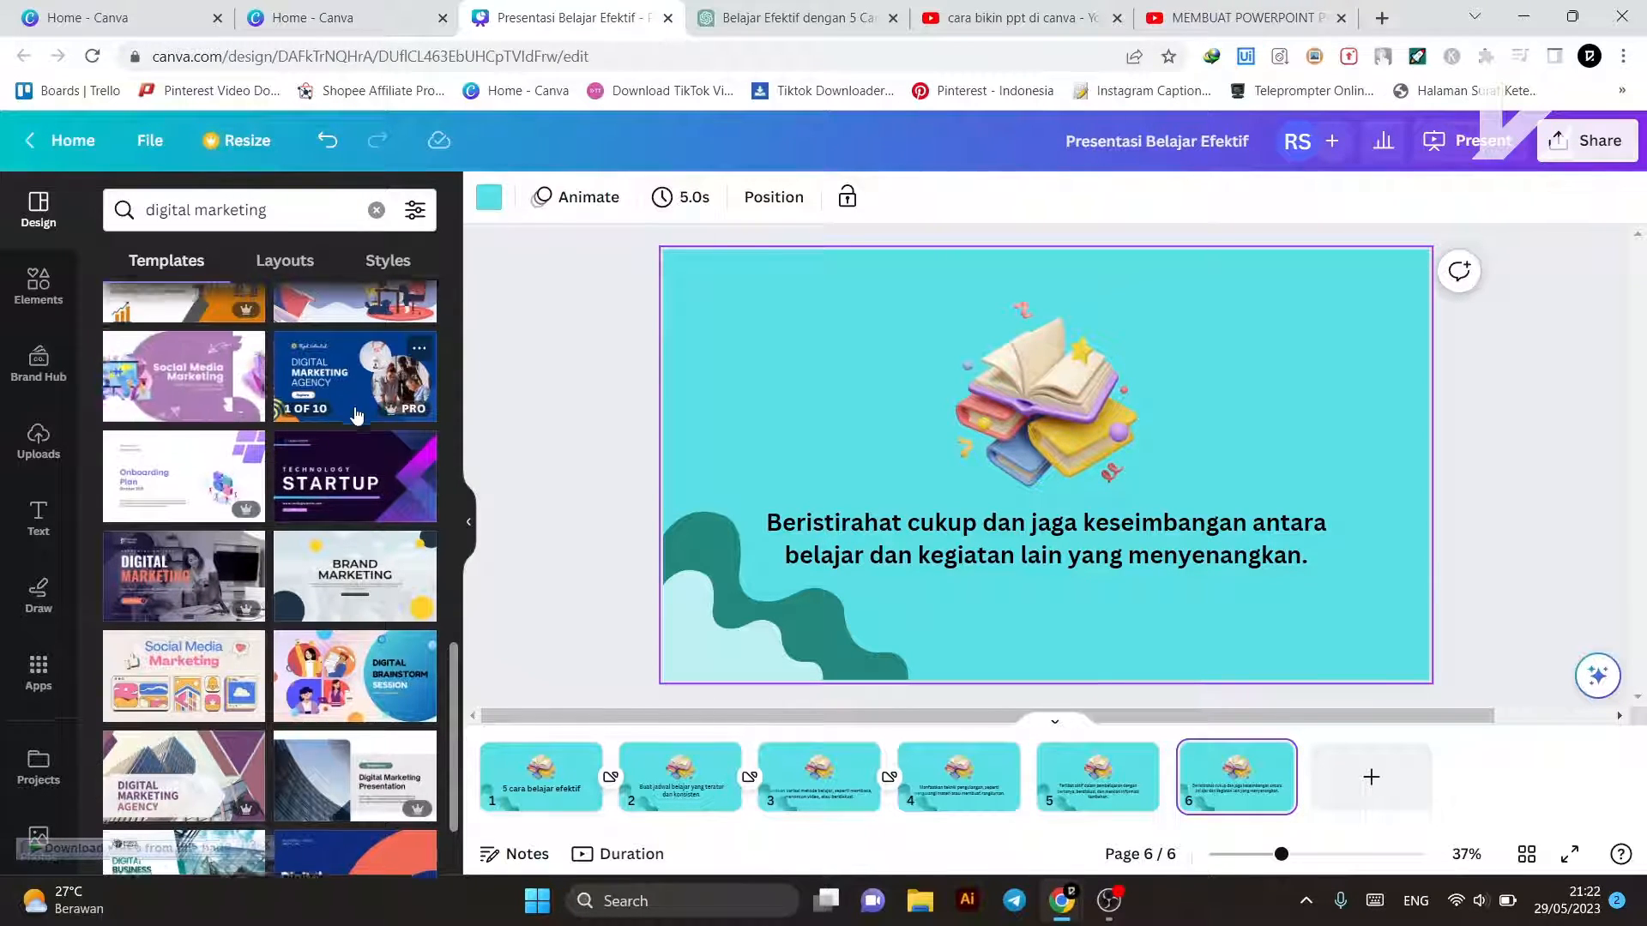
# Step: Open the Purple Pink 3D Marketing Strategy Presentation template and add its Marketing Strategy title slide as a new page after page 6
pyautogui.scroll(-4, 357, 416)
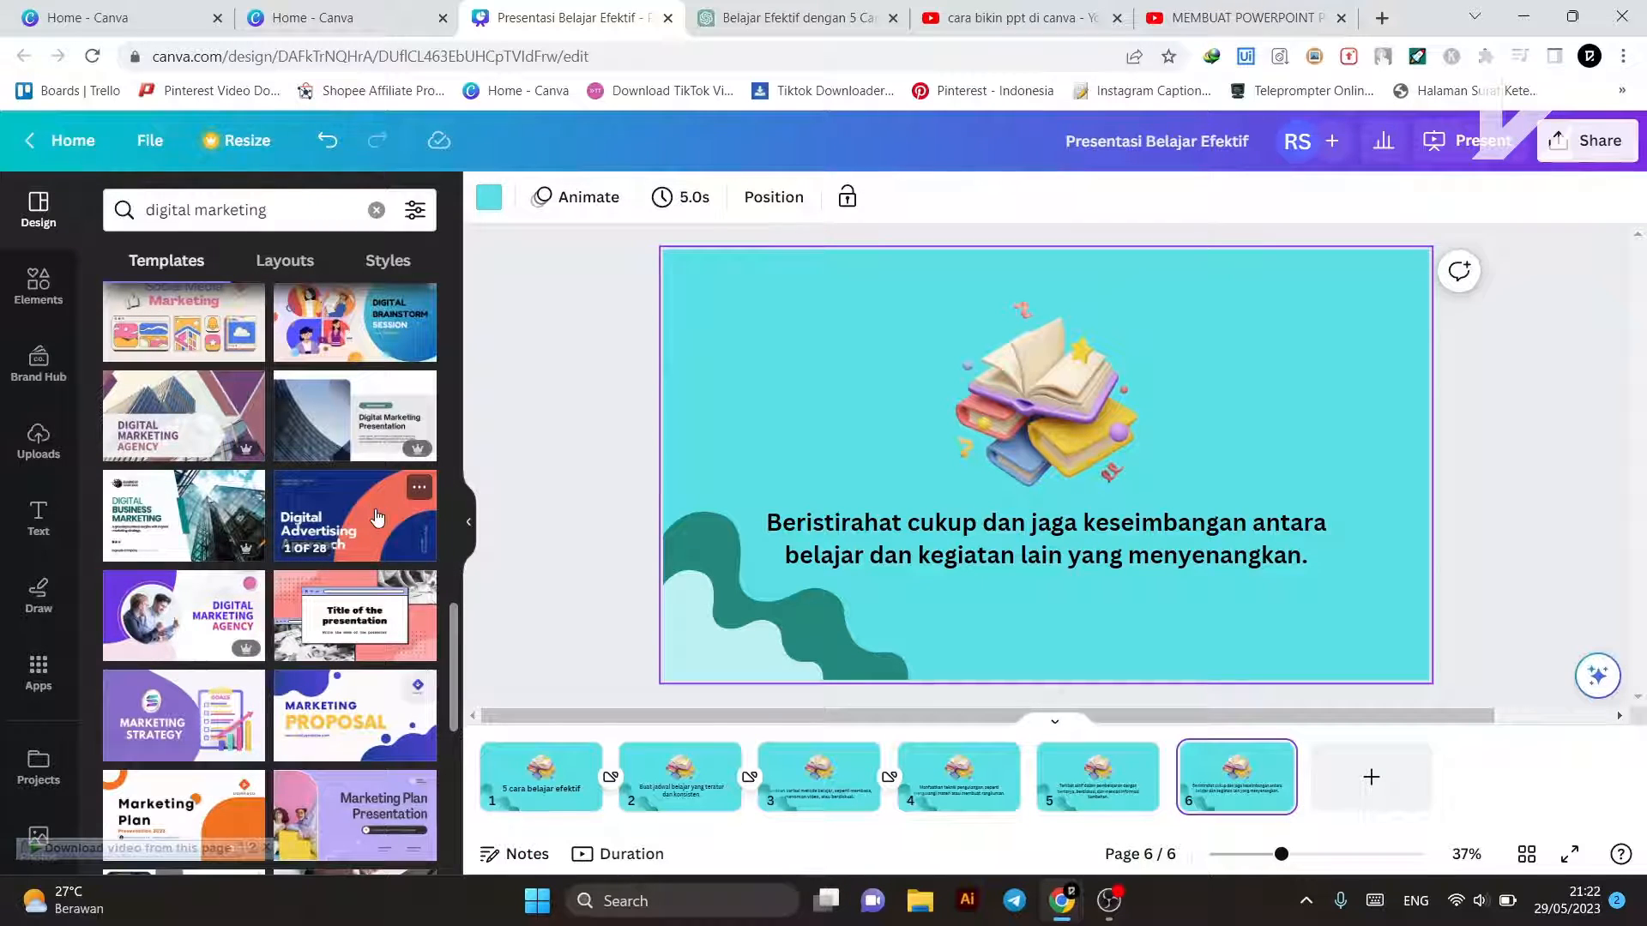
pyautogui.click(174, 725)
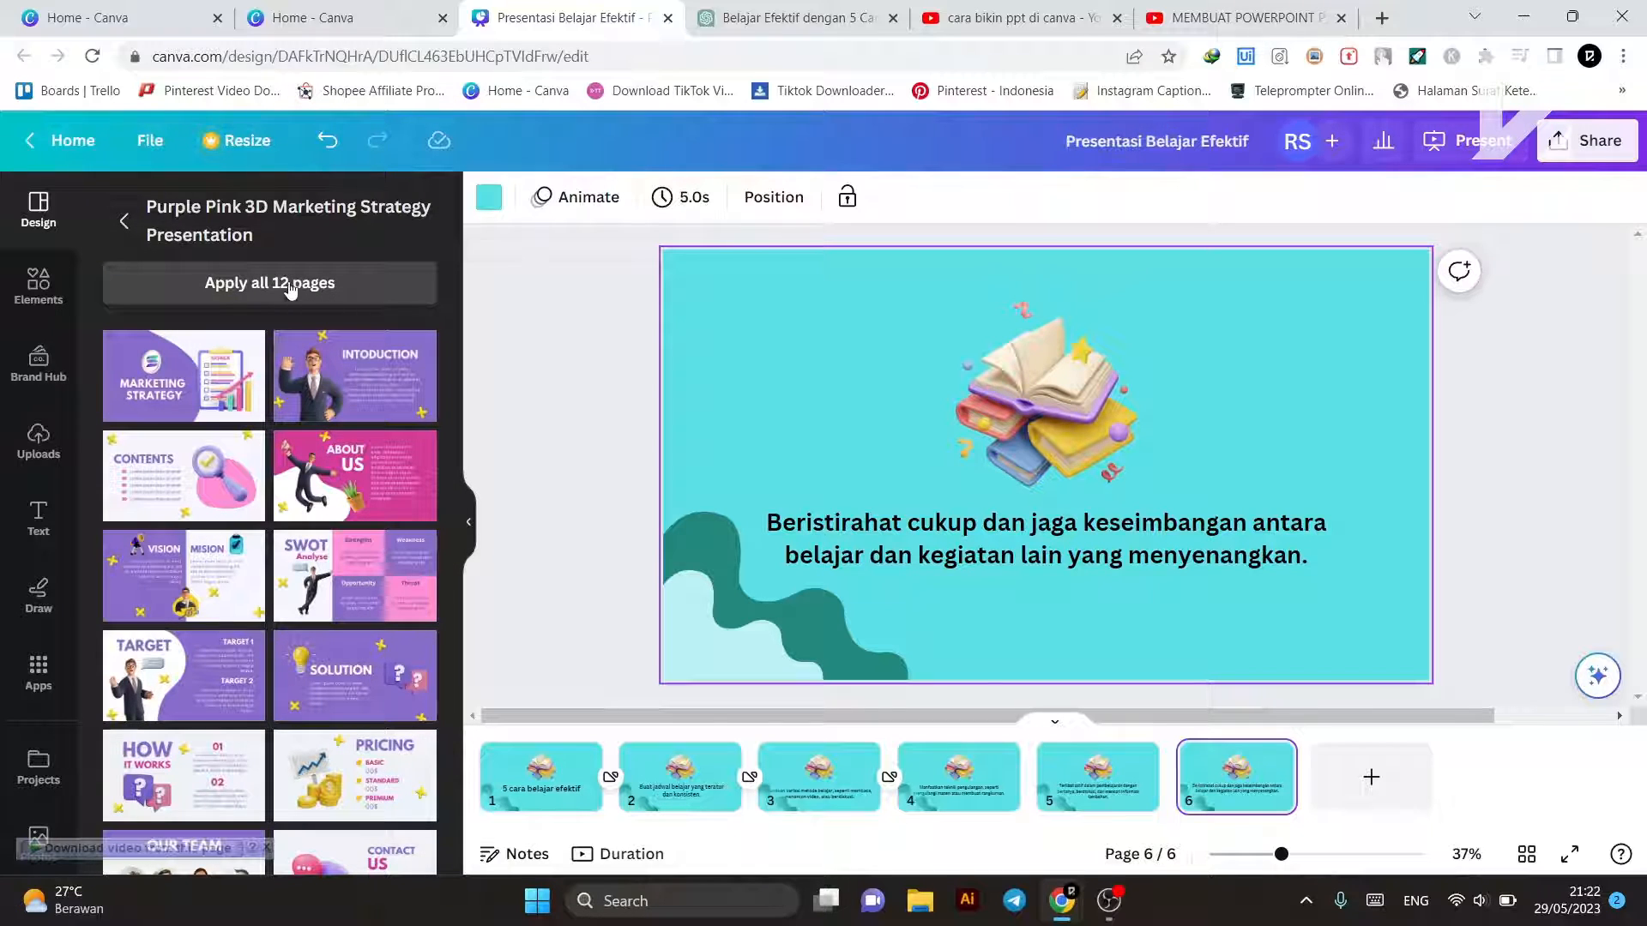
pyautogui.scroll(-5, 321, 296)
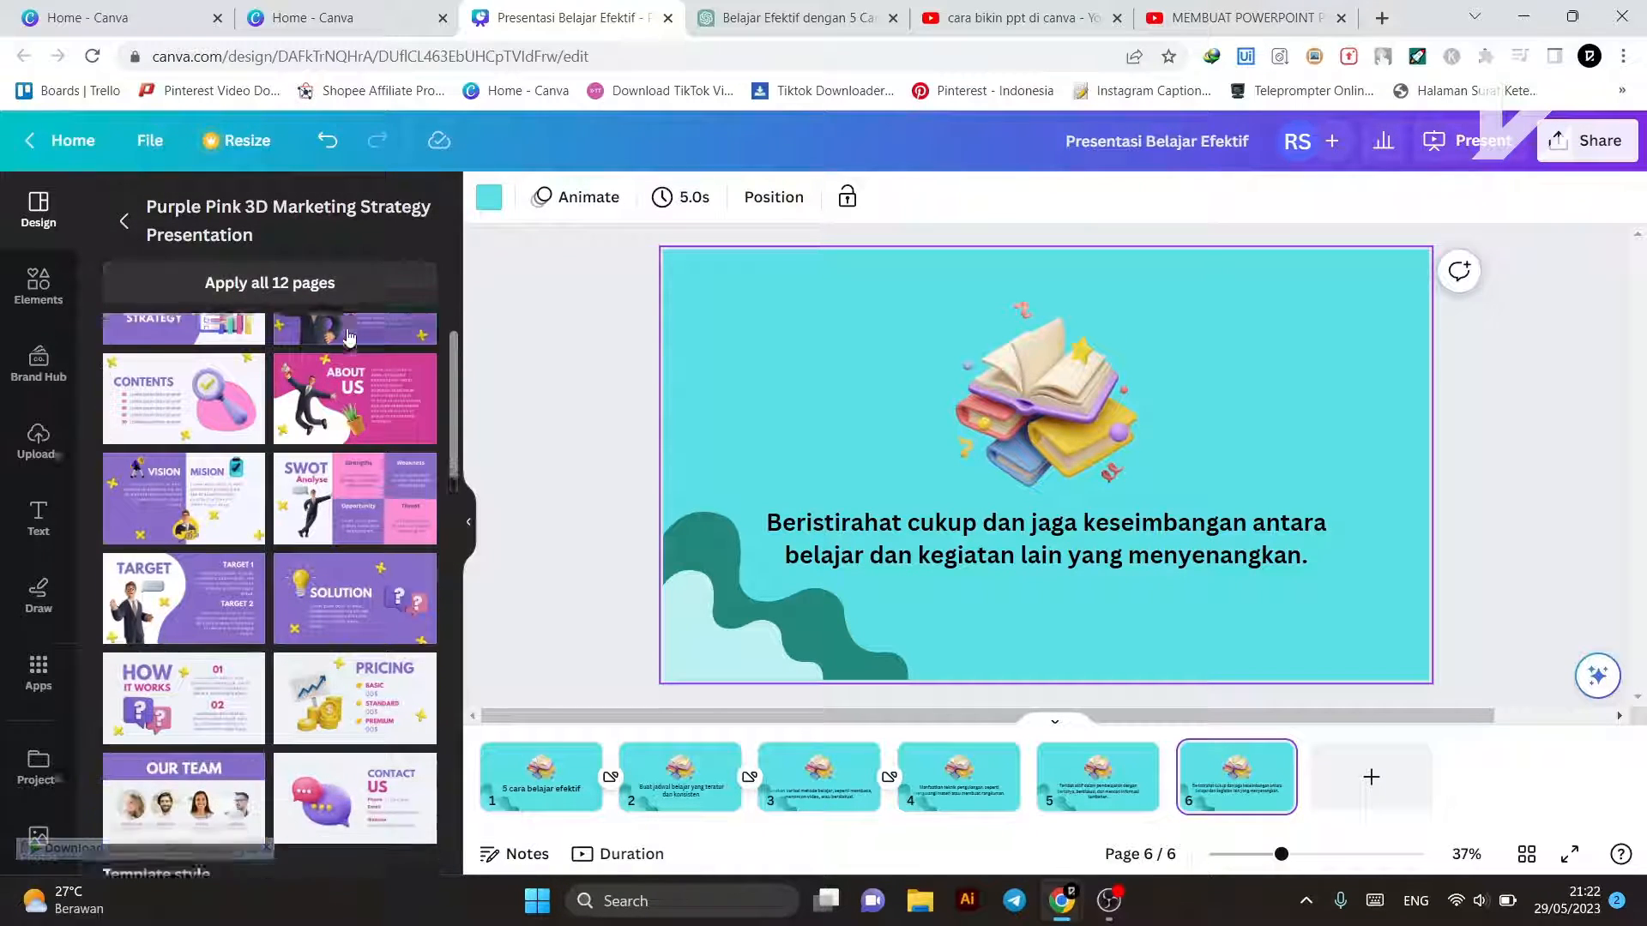
pyautogui.scroll(5, 283, 290)
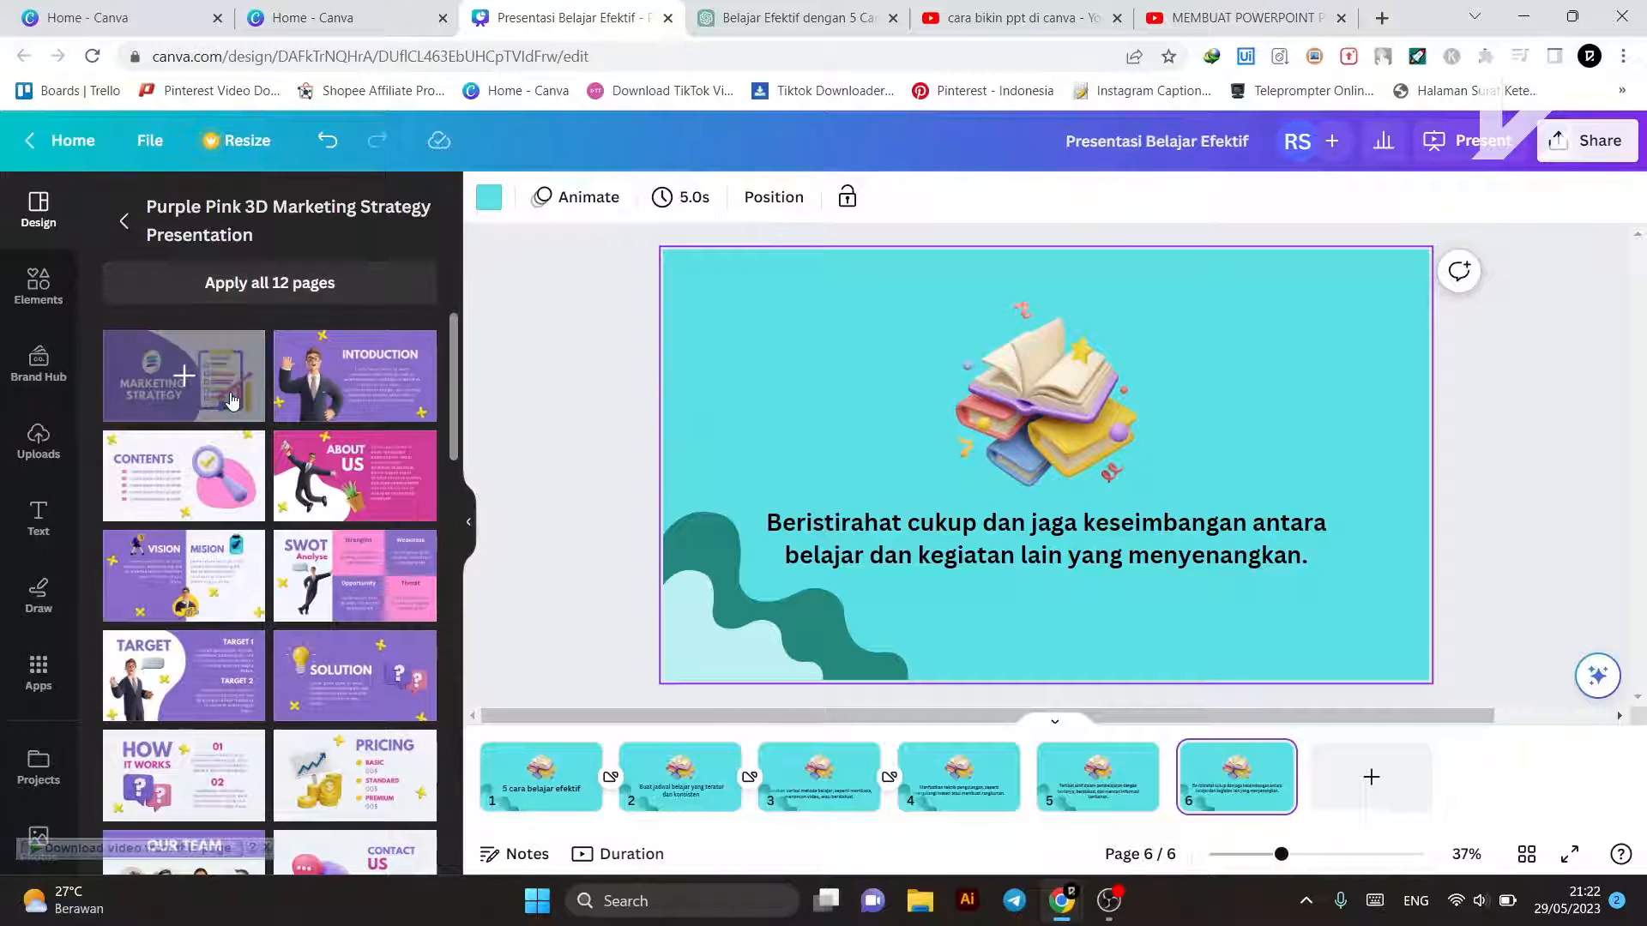
pyautogui.click(182, 377)
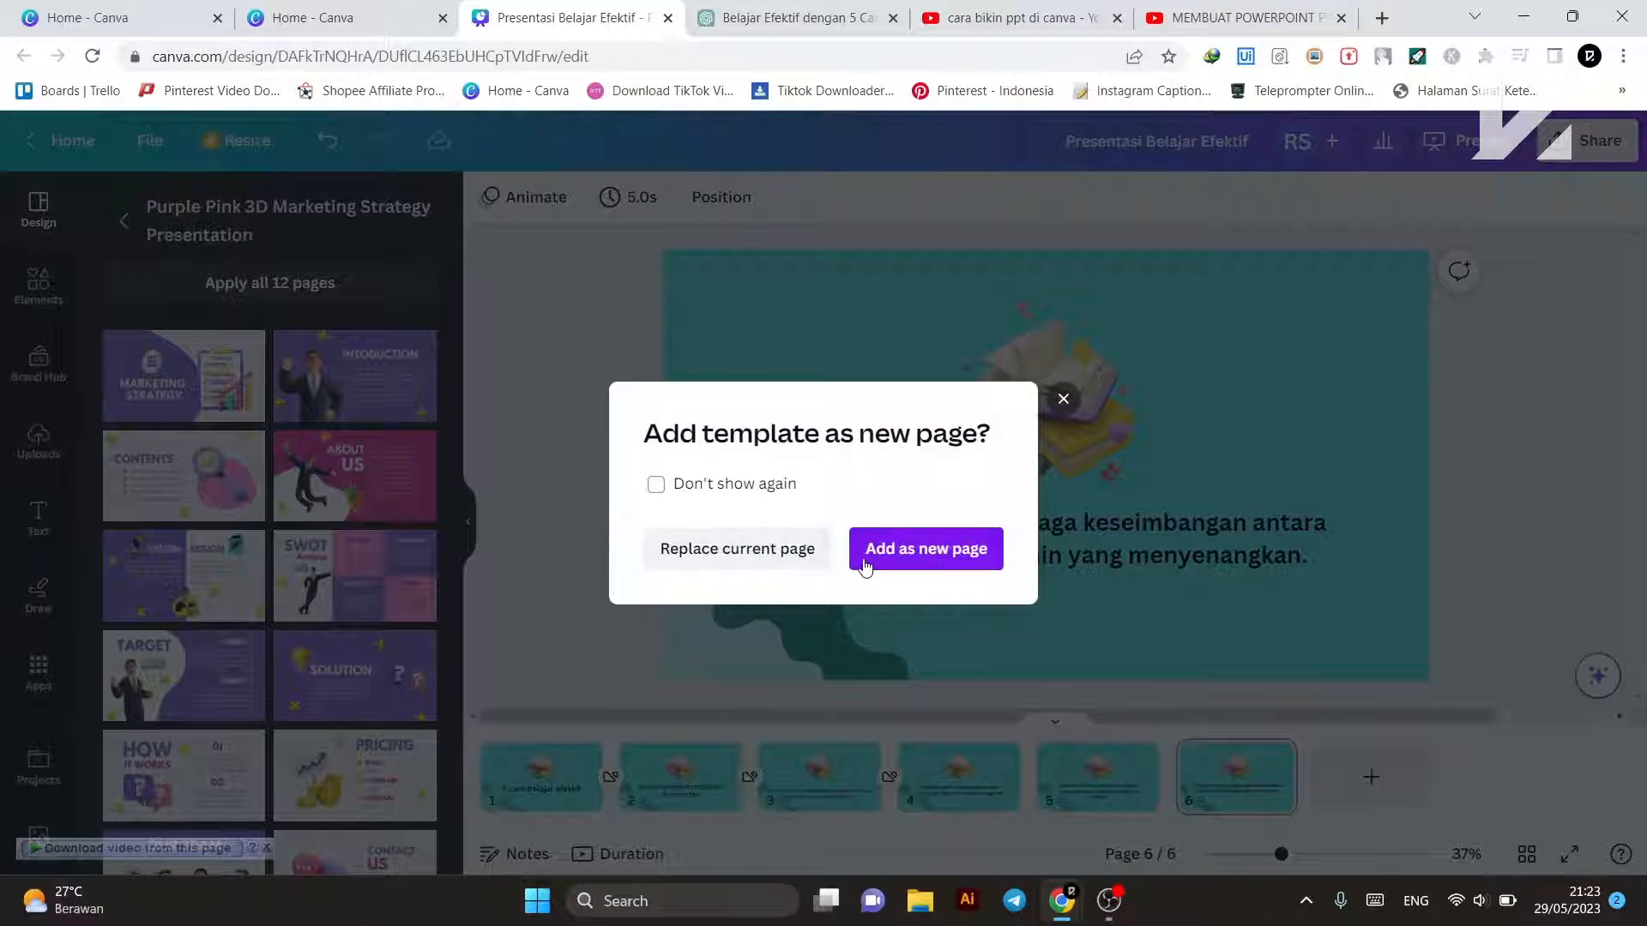
pyautogui.click(939, 551)
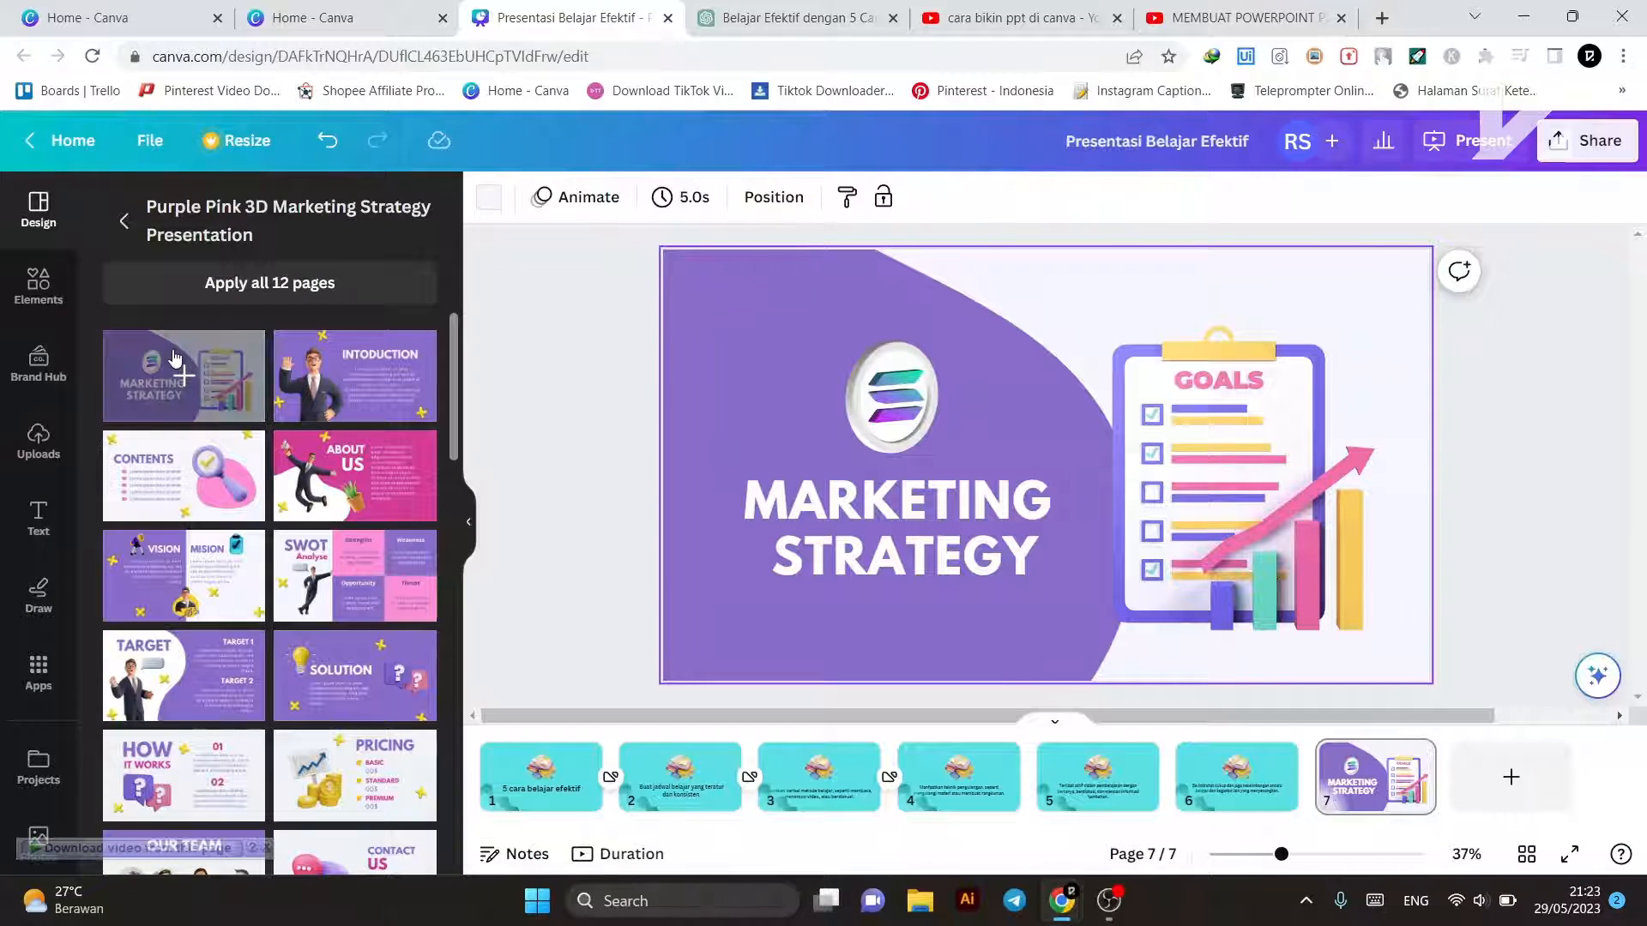
# Step: Replace page 7 with the template's About Us slide, and replace that with its SWOT Analyse slide
pyautogui.scroll(-5, 262, 399)
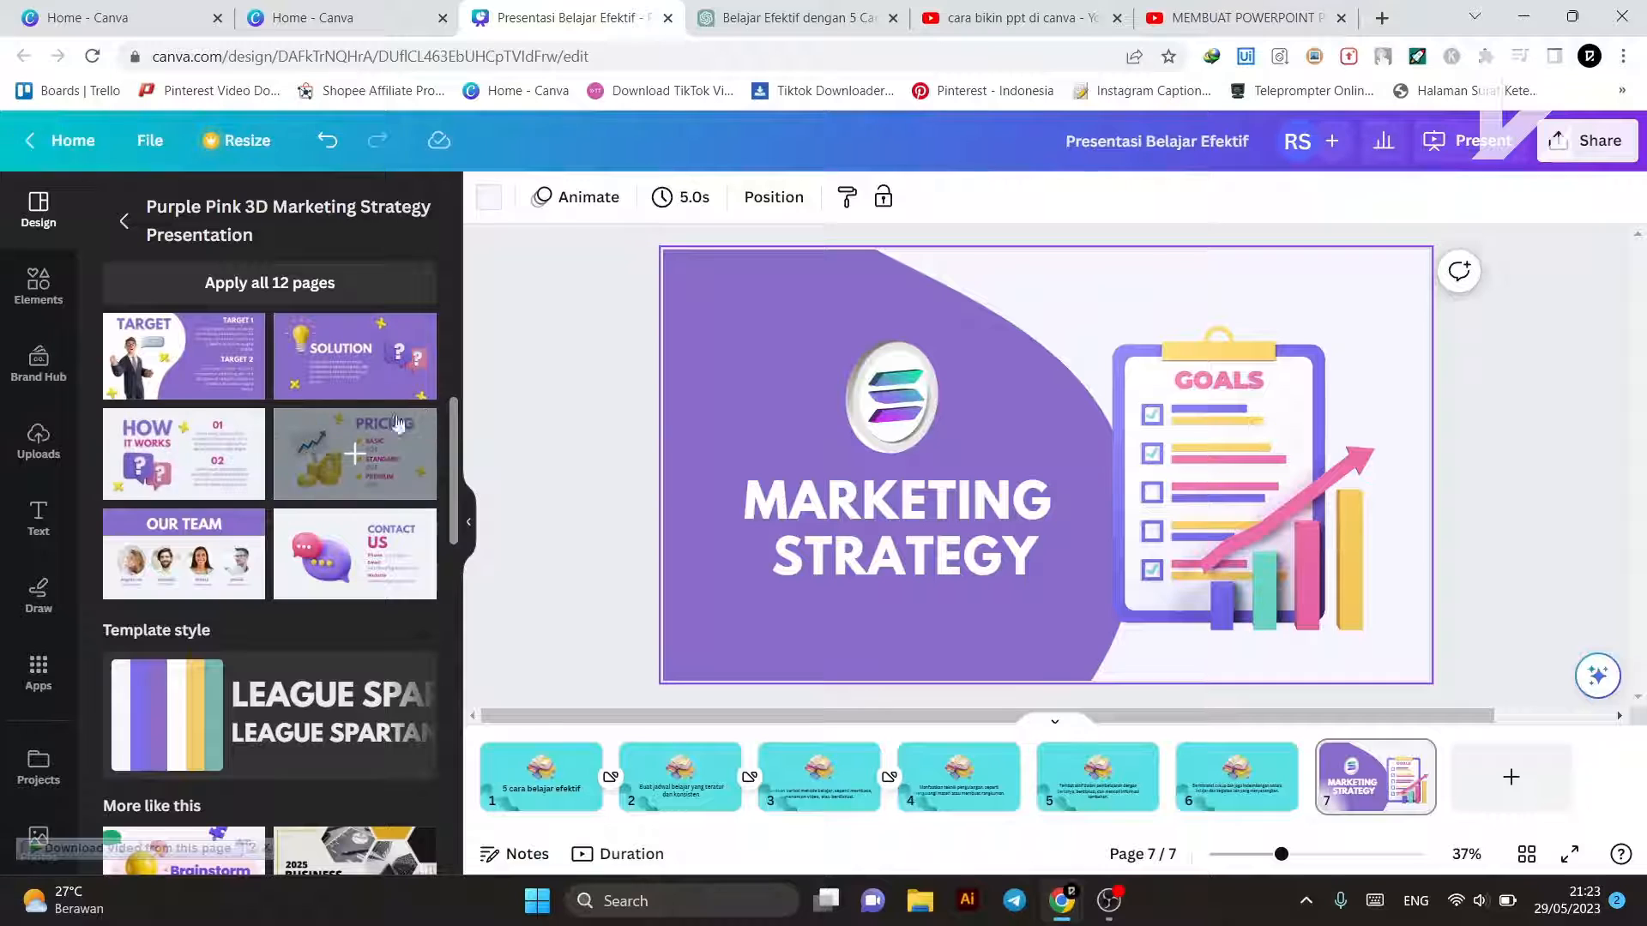
pyautogui.scroll(-5, 249, 520)
pyautogui.scroll(8, 292, 459)
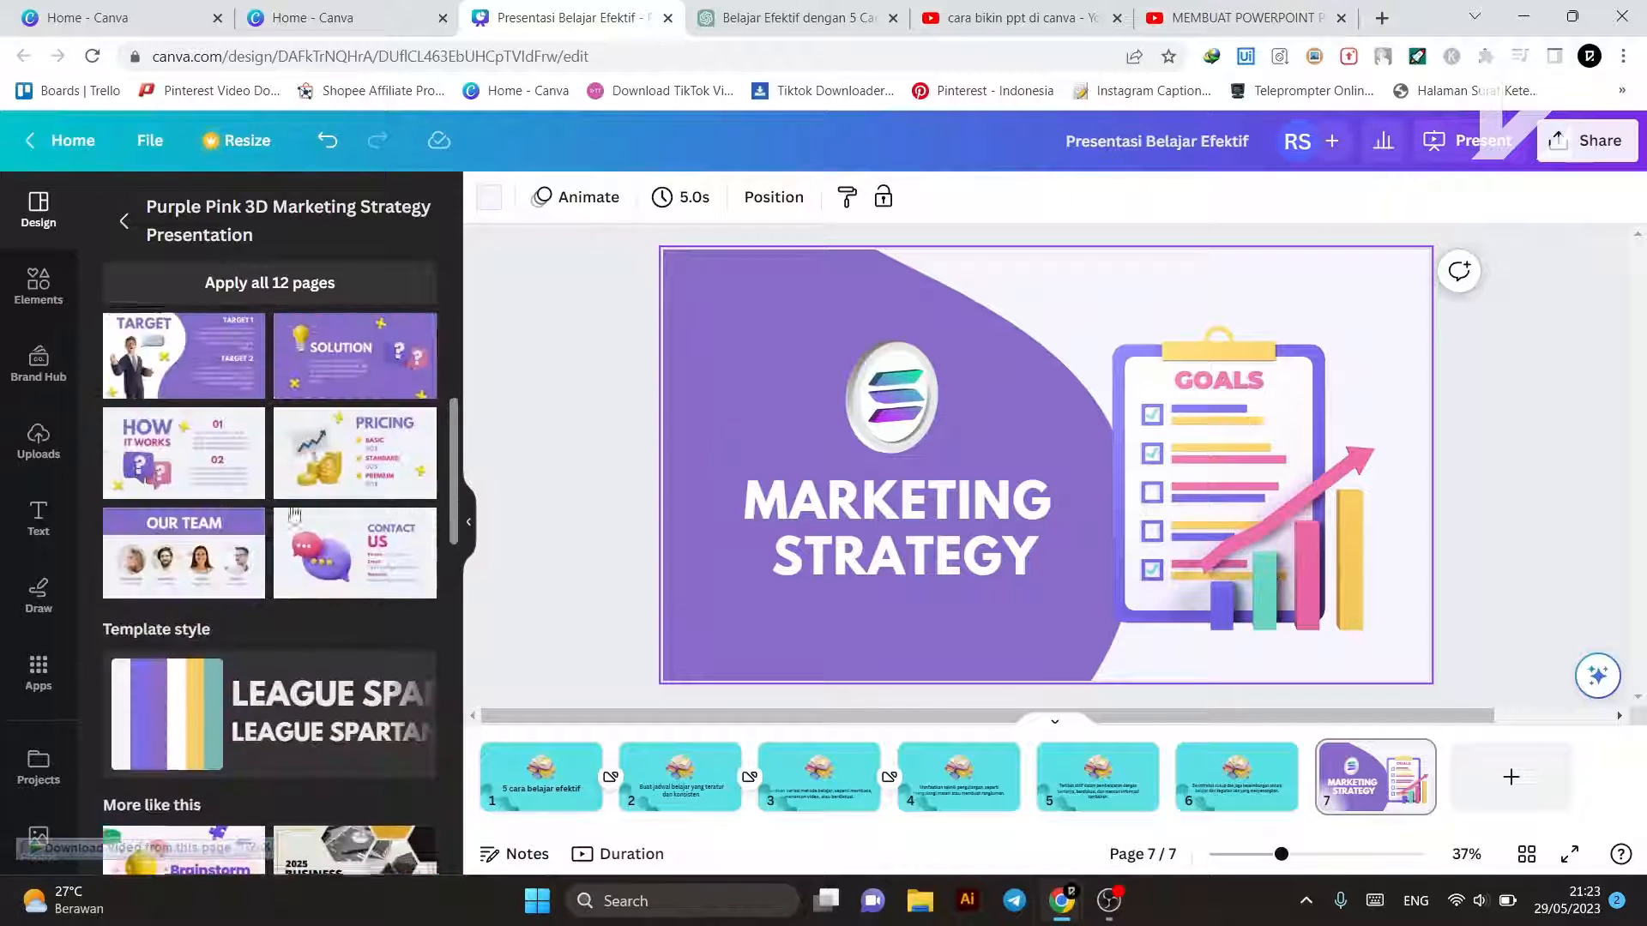
pyautogui.scroll(4, 293, 459)
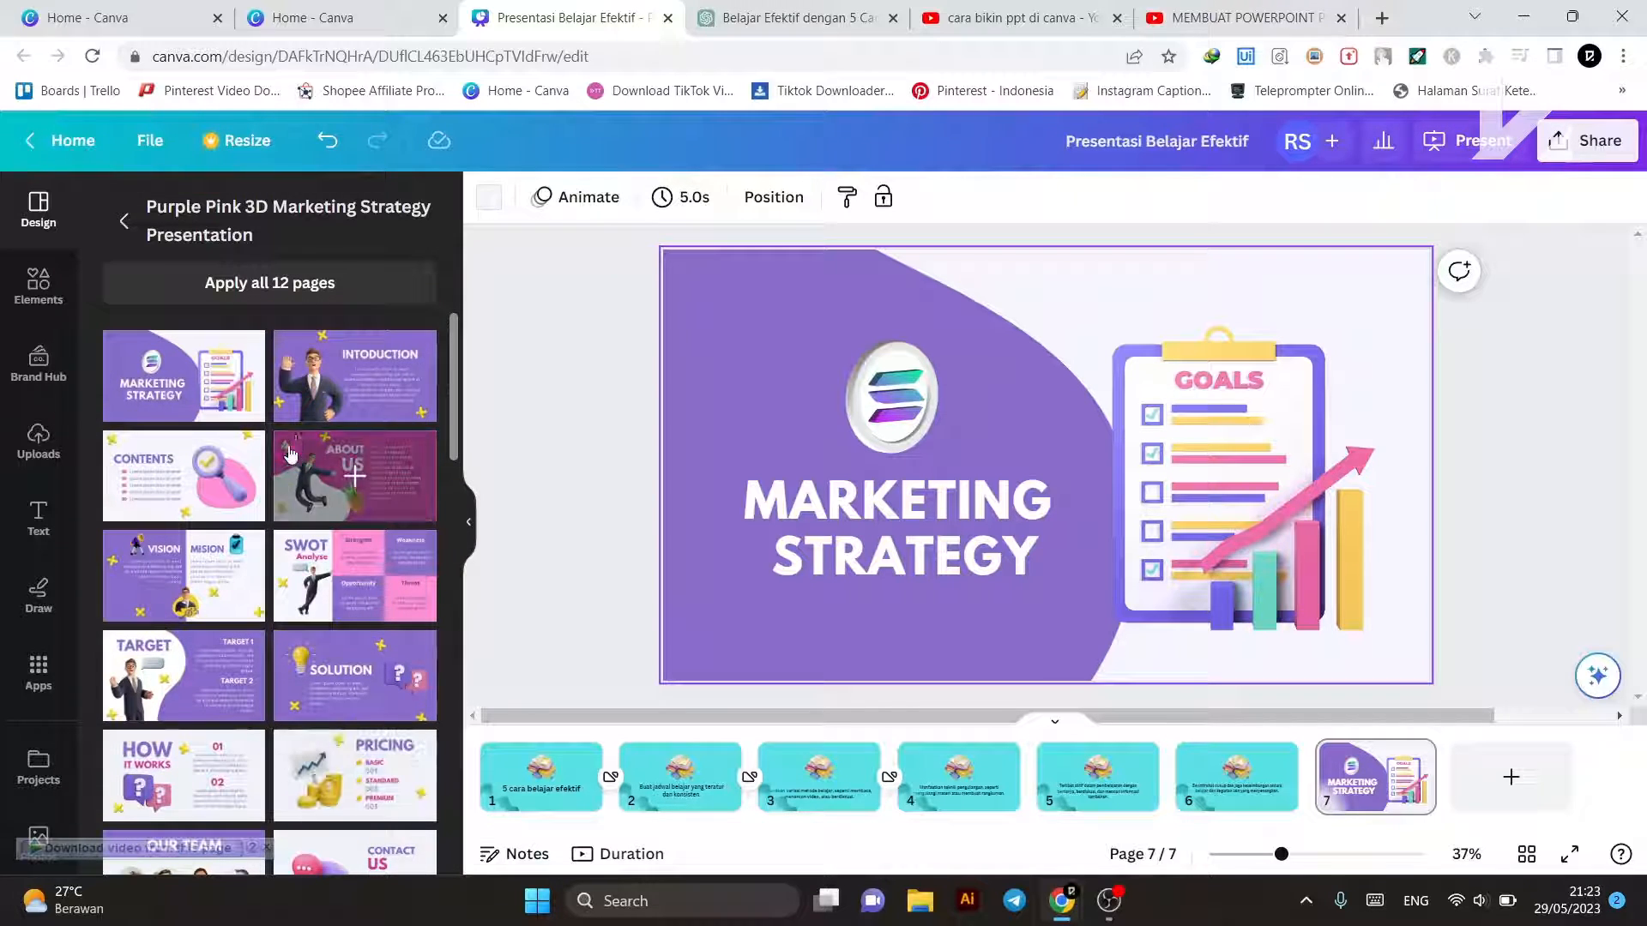
pyautogui.click(359, 466)
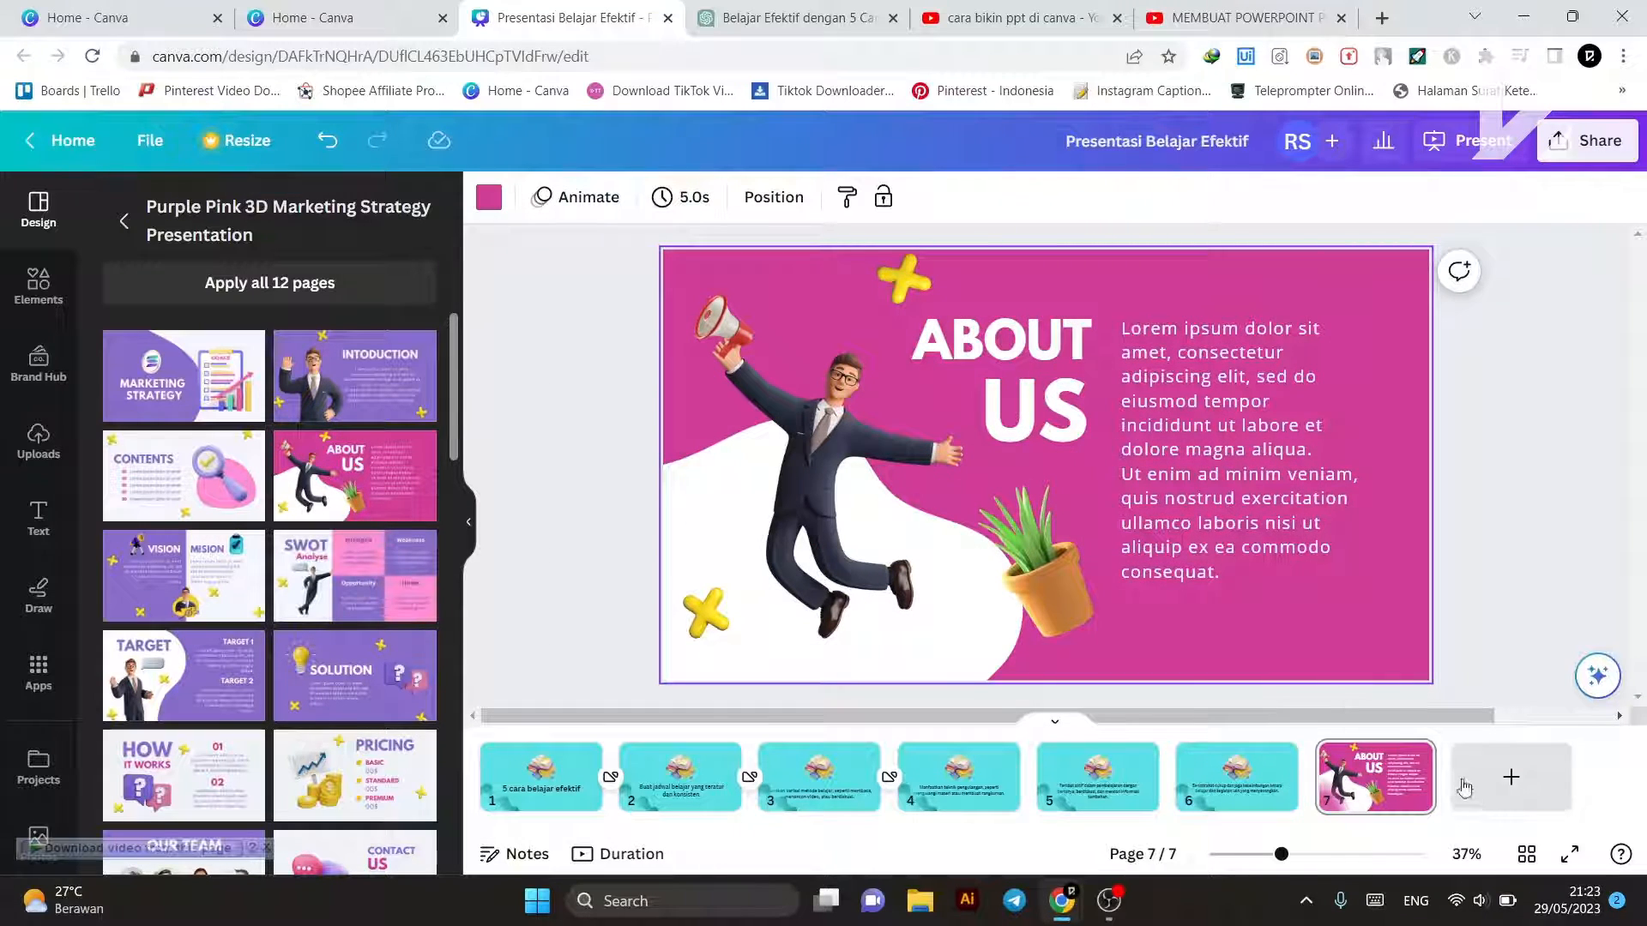
pyautogui.click(386, 576)
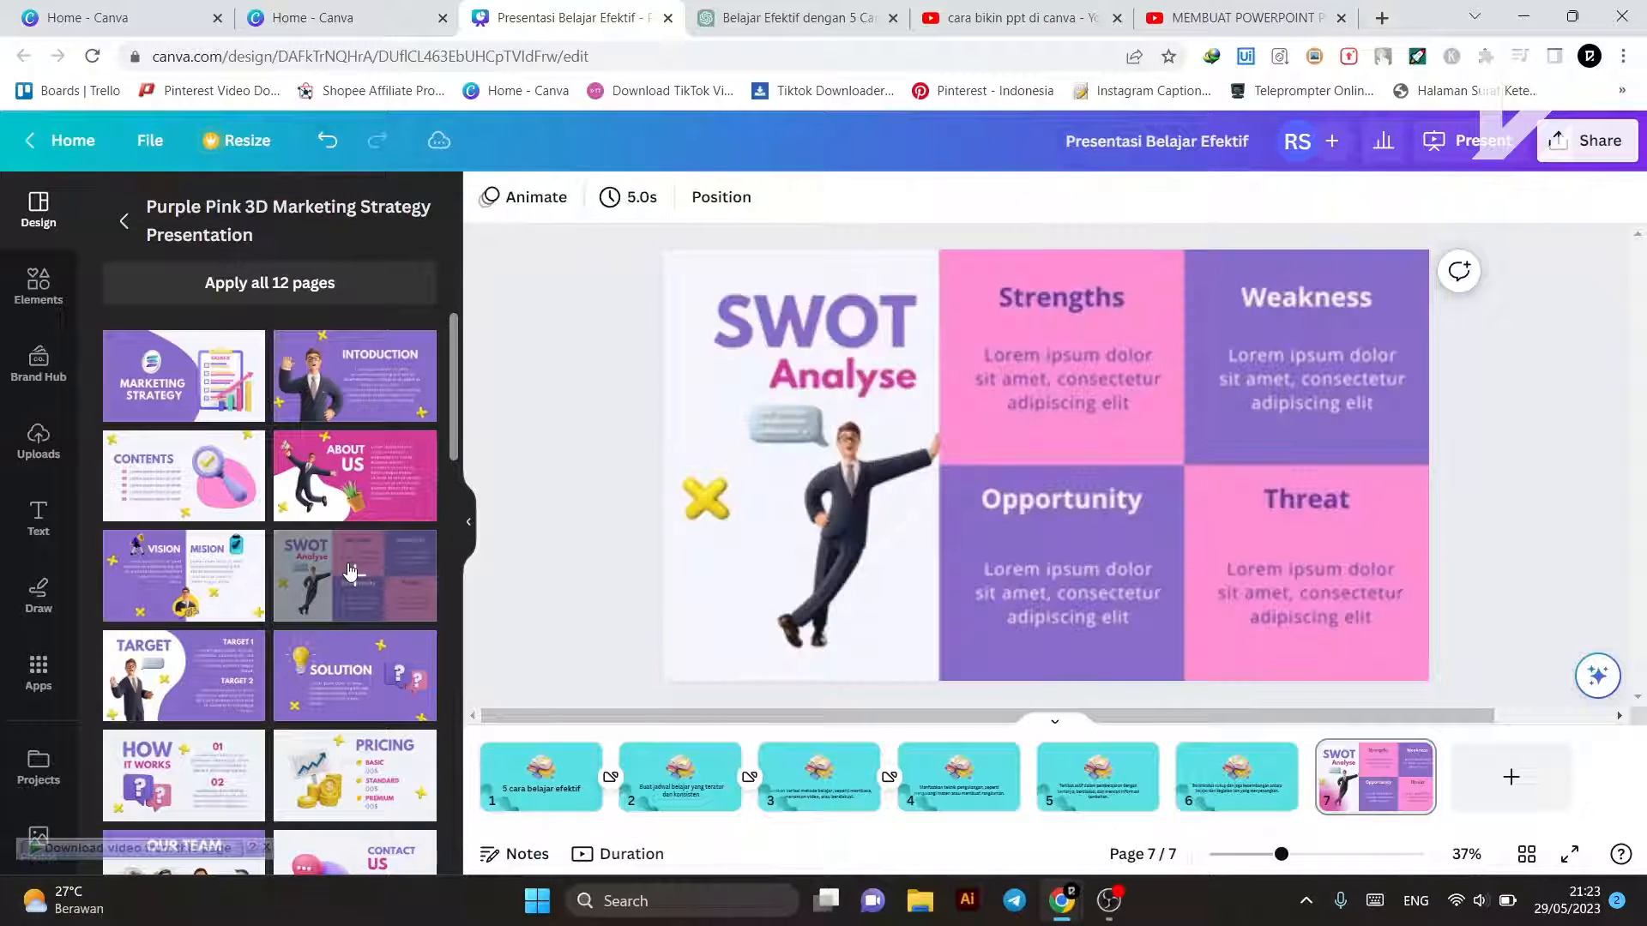